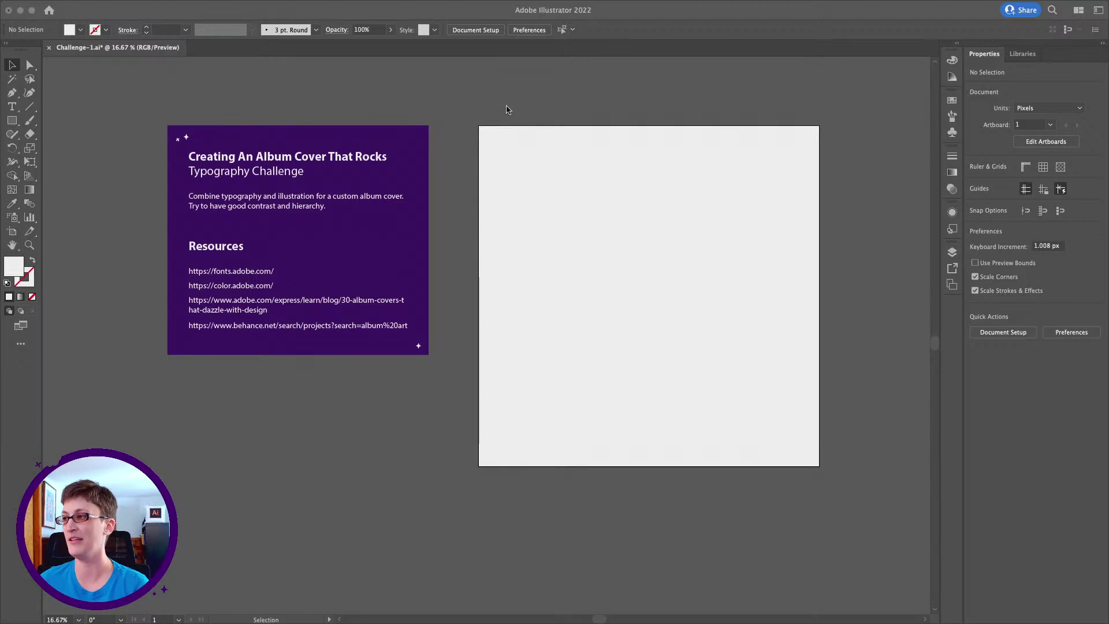
# Reset the Essentials Classic workspace from Window > Workspace and expand the docked panels
pyautogui.moveTo(296, 7)
pyautogui.click(269, 67)
pyautogui.click(300, 7)
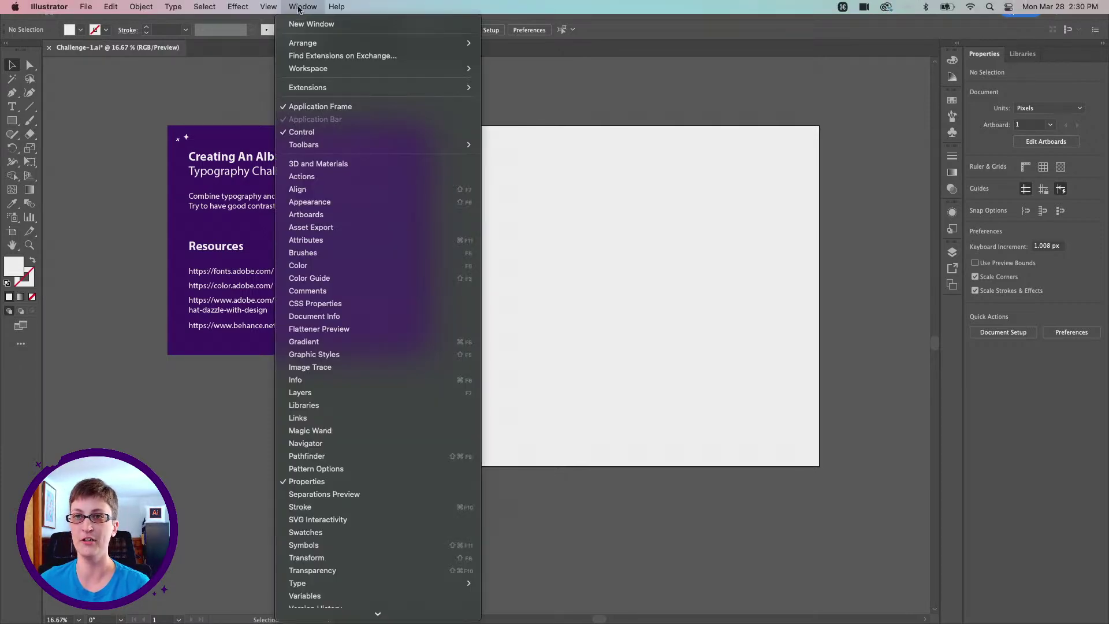
pyautogui.moveTo(331, 68)
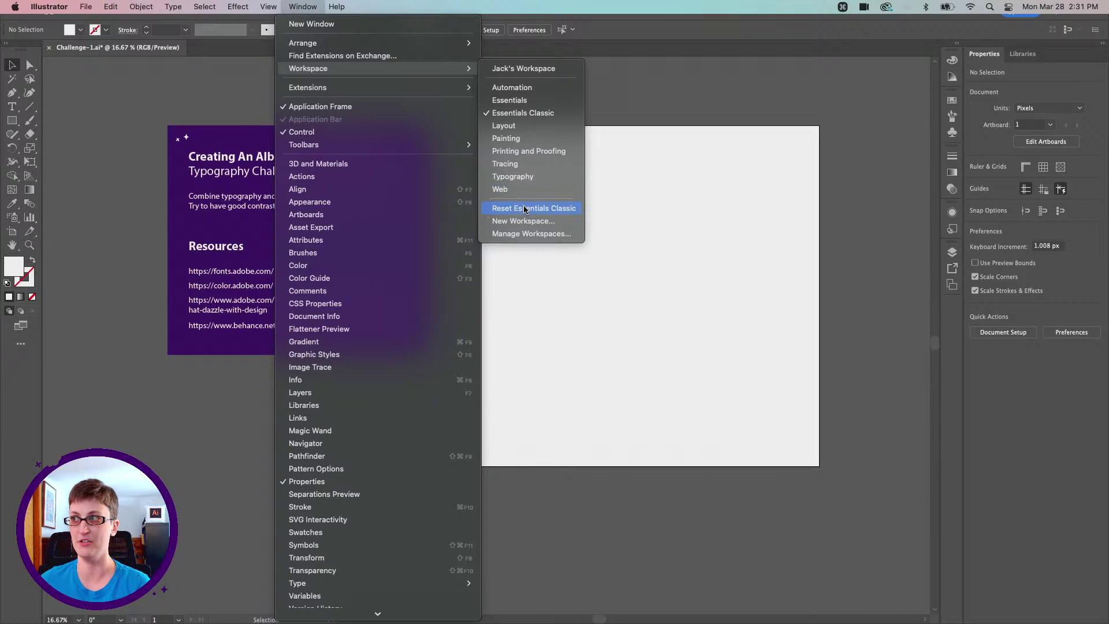
pyautogui.click(762, 87)
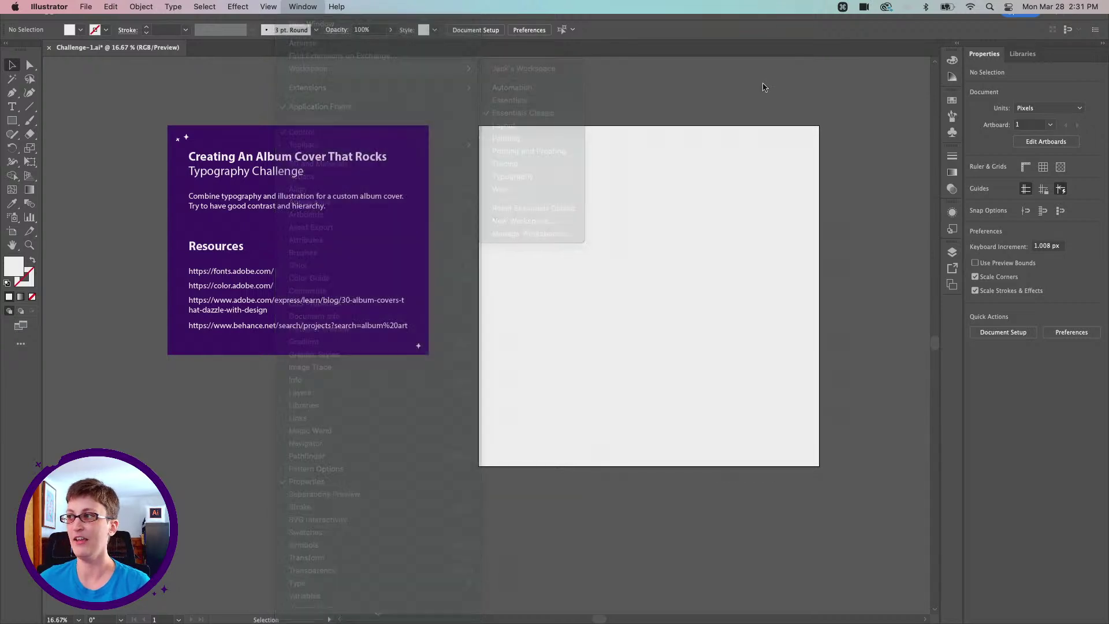
pyautogui.click(958, 46)
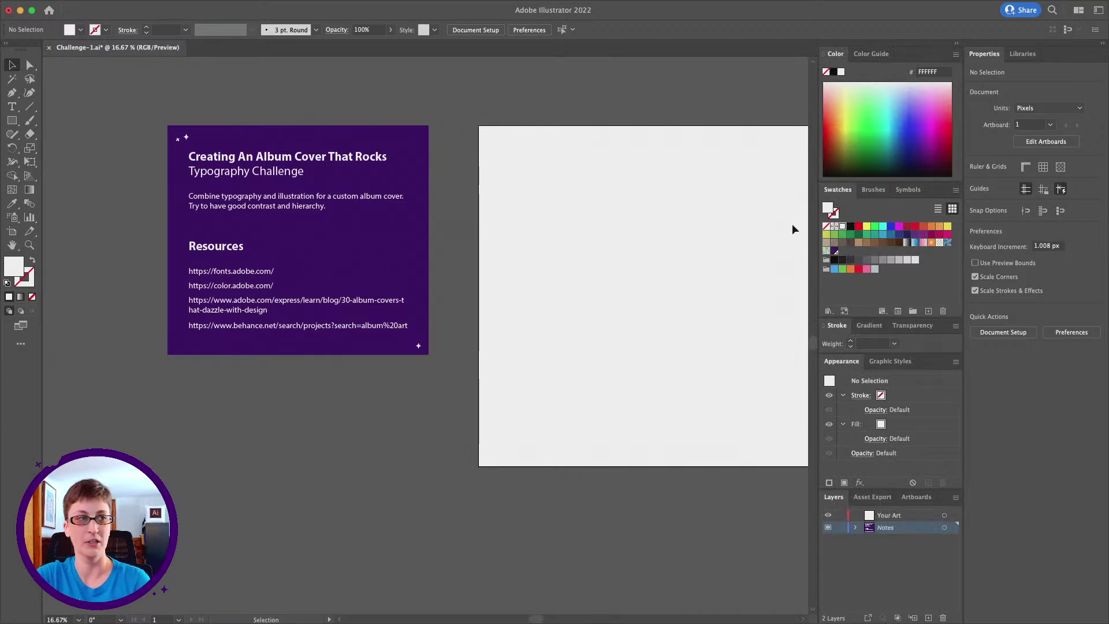
# Select the Rectangle tool and confirm Smart Guides is on in the View menu
pyautogui.hscroll(2, 529, 236)
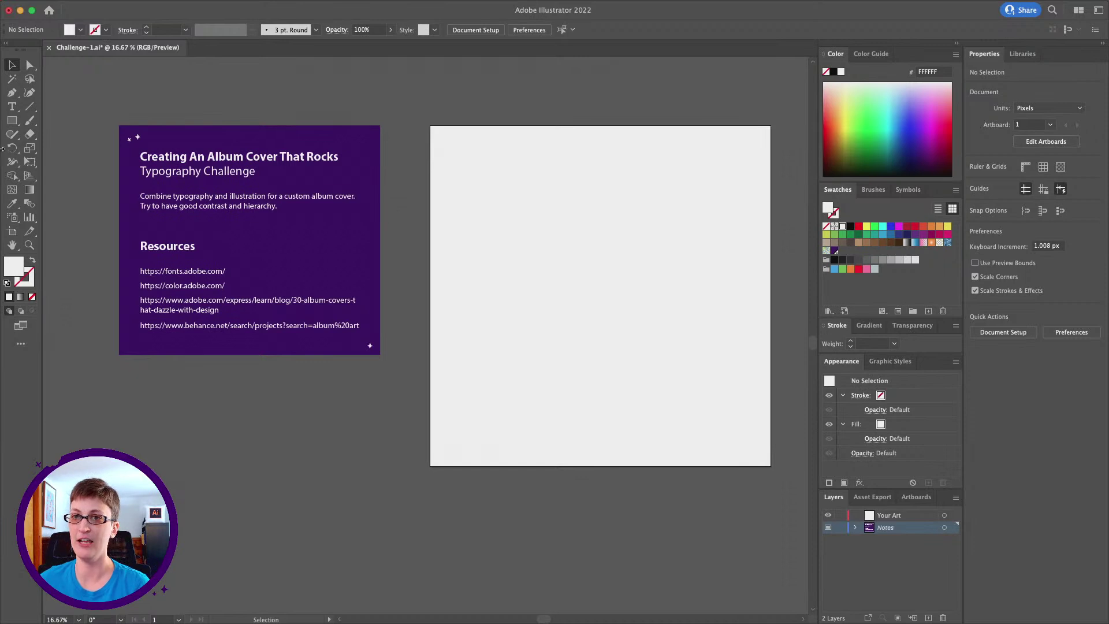
pyautogui.click(10, 121)
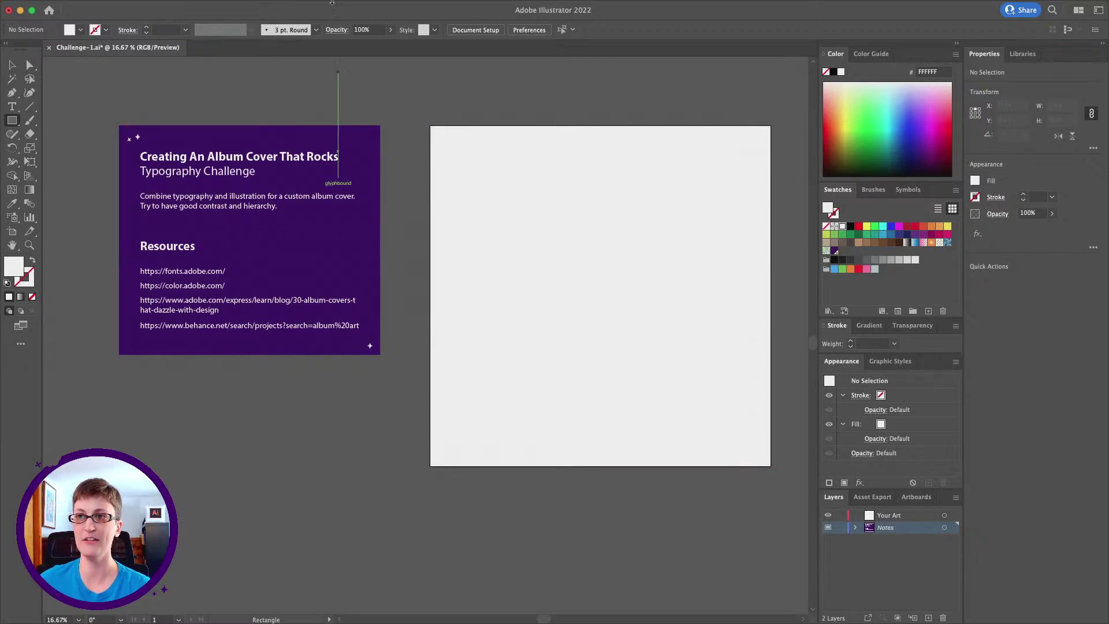
pyautogui.moveTo(316, 7)
pyautogui.click(273, 7)
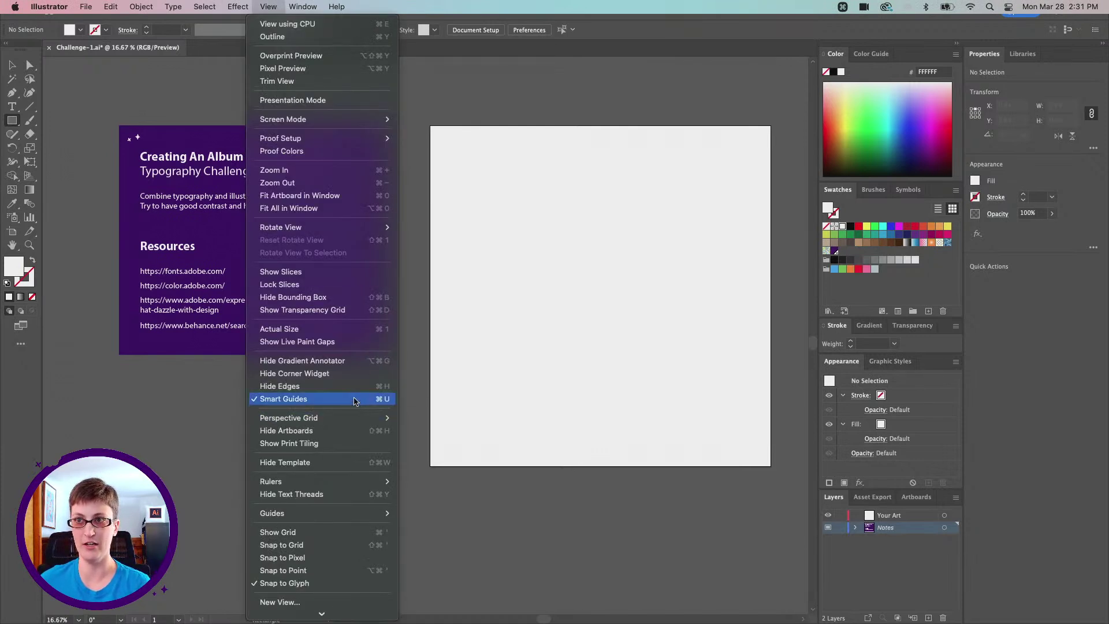
pyautogui.click(272, 8)
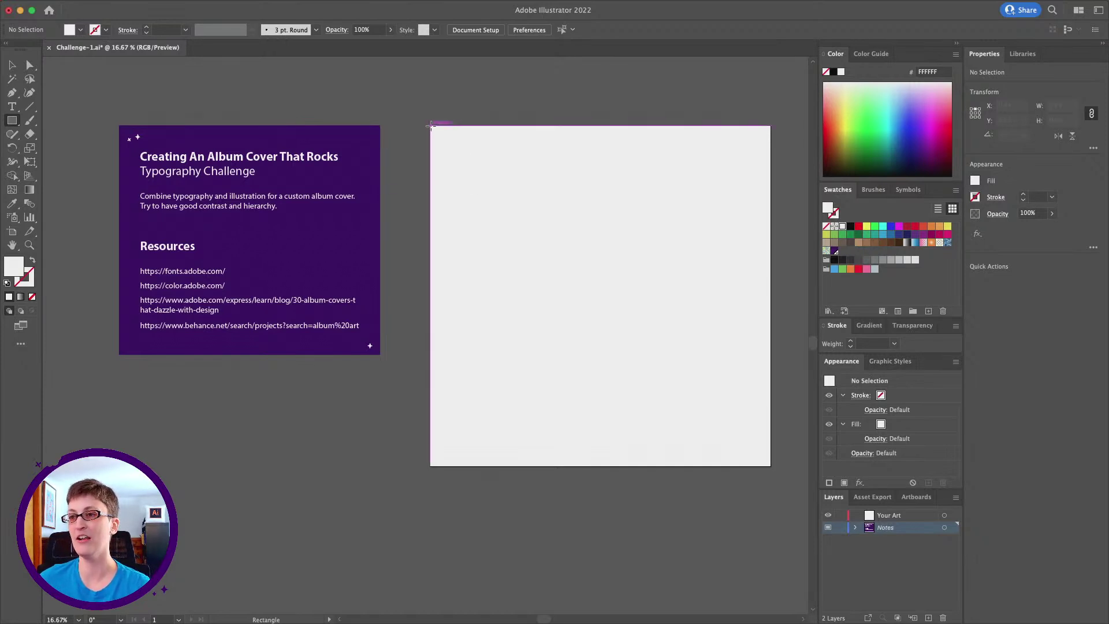
# Draw a 2000 × 2000 px rectangle covering the whole artboard
pyautogui.moveTo(430, 125)
pyautogui.mouseDown()
pyautogui.moveTo(547, 205)
pyautogui.moveTo(598, 299)
pyautogui.moveTo(708, 421)
pyautogui.moveTo(771, 465)
pyautogui.mouseUp()
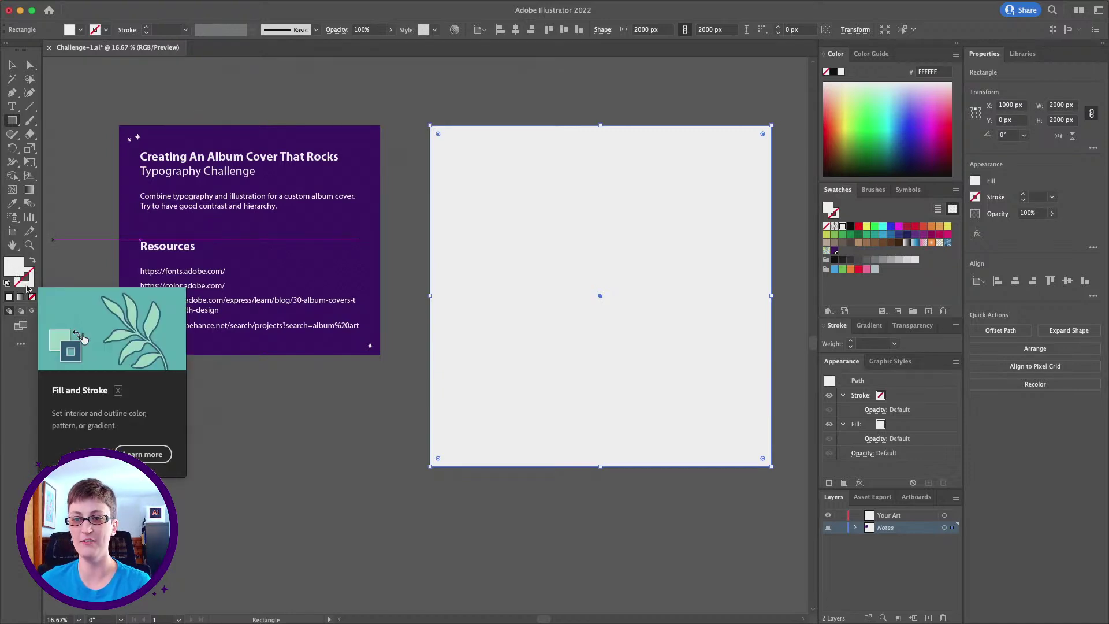
pyautogui.click(26, 283)
pyautogui.click(11, 270)
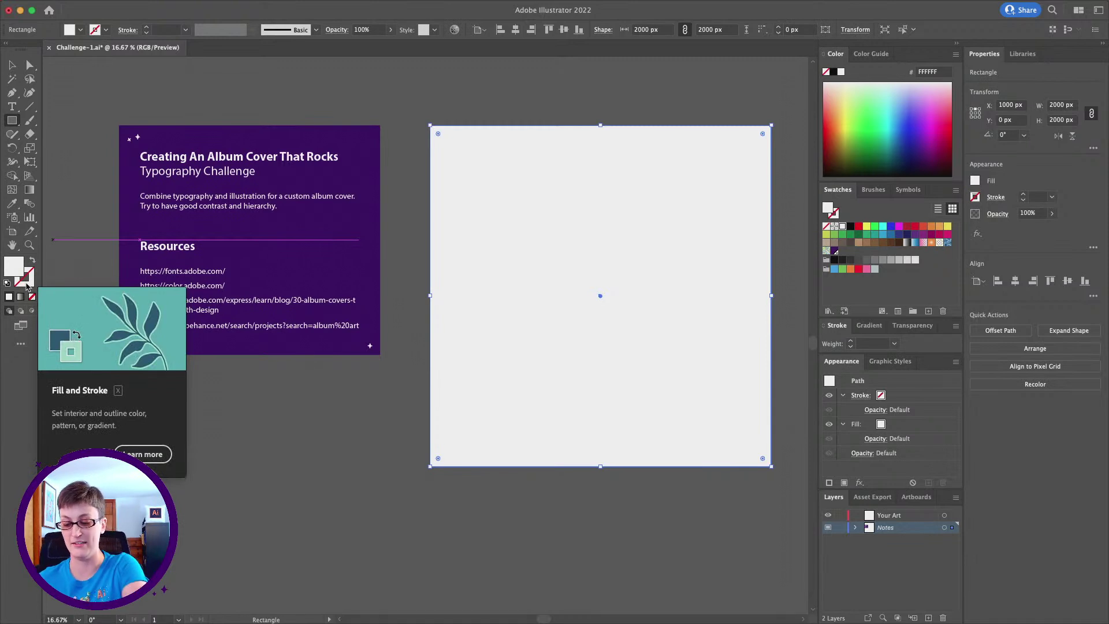
pyautogui.press('x')
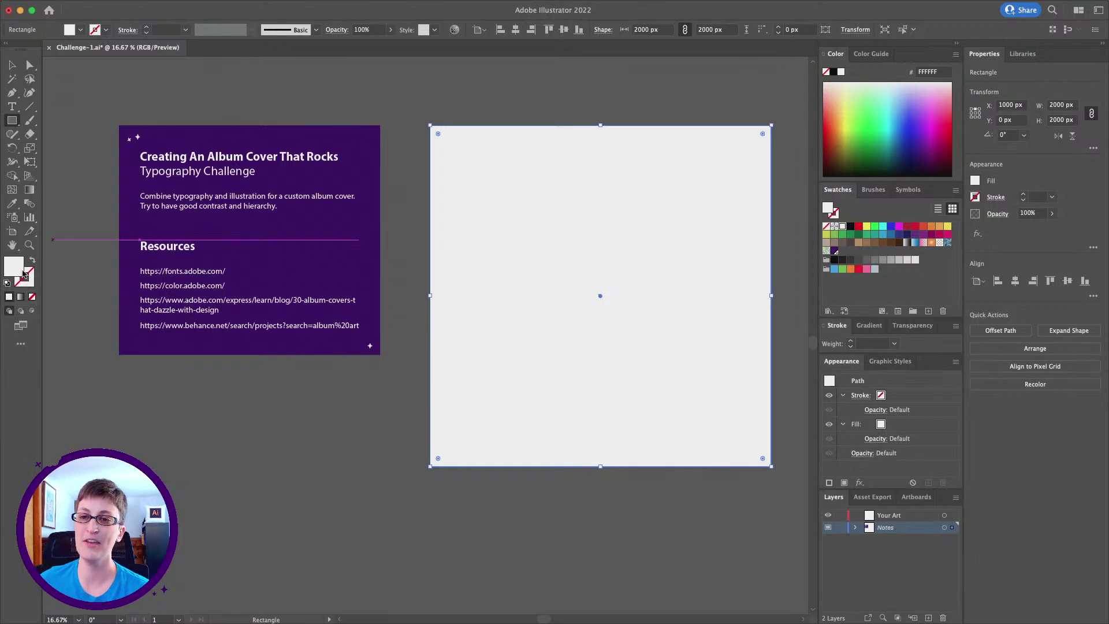
# Fill the rectangle with dark navy 15122D, then deselect it
pyautogui.doubleClick(15, 269)
pyautogui.moveTo(253, 221); pyautogui.dragTo(452, 156)
pyautogui.write('FF6666')
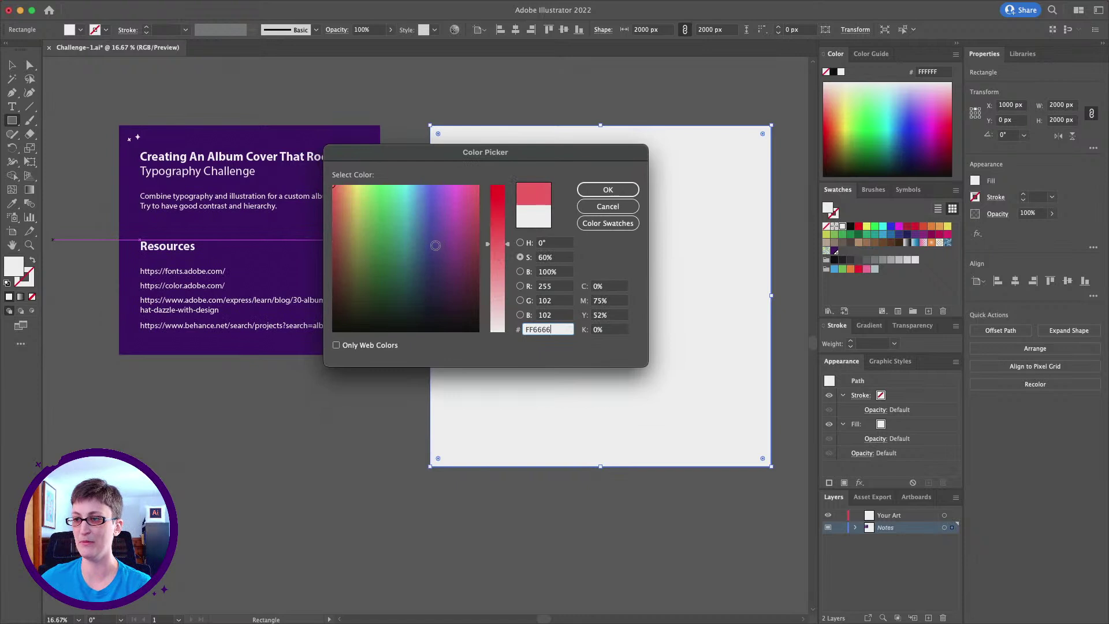
pyautogui.moveTo(435, 245)
pyautogui.mouseDown()
pyautogui.moveTo(354, 243)
pyautogui.moveTo(363, 273)
pyautogui.moveTo(441, 280)
pyautogui.moveTo(447, 292)
pyautogui.moveTo(433, 304)
pyautogui.mouseUp()
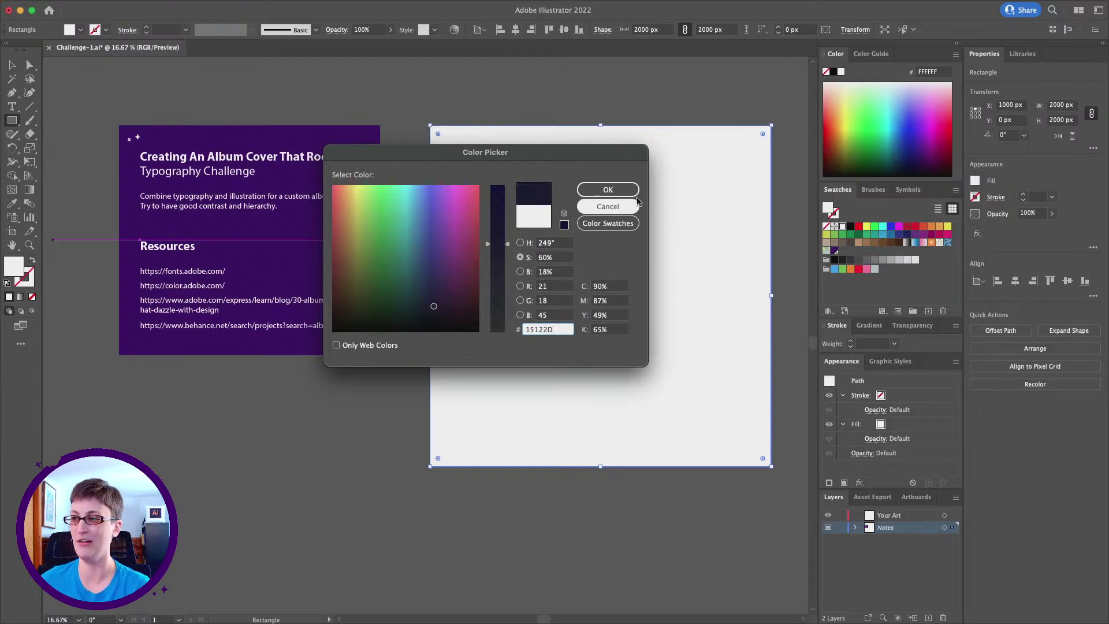
pyautogui.click(595, 190)
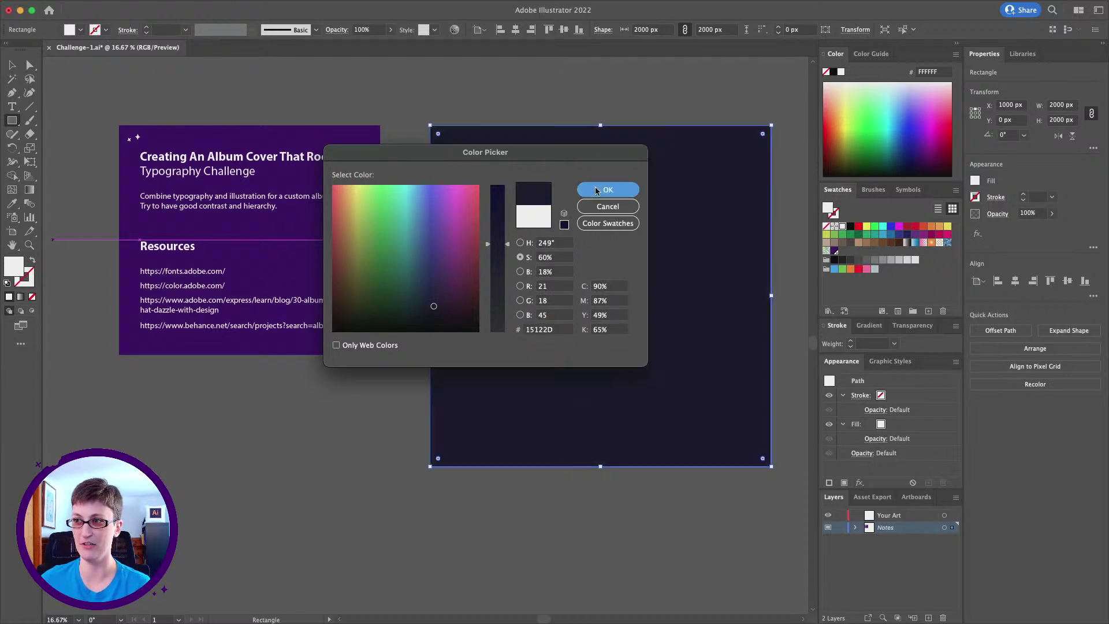
pyautogui.hscroll(2, 289, 145)
pyautogui.click(9, 65)
pyautogui.click(404, 95)
pyautogui.hscroll(4, 404, 96)
pyautogui.scroll(2, 405, 95)
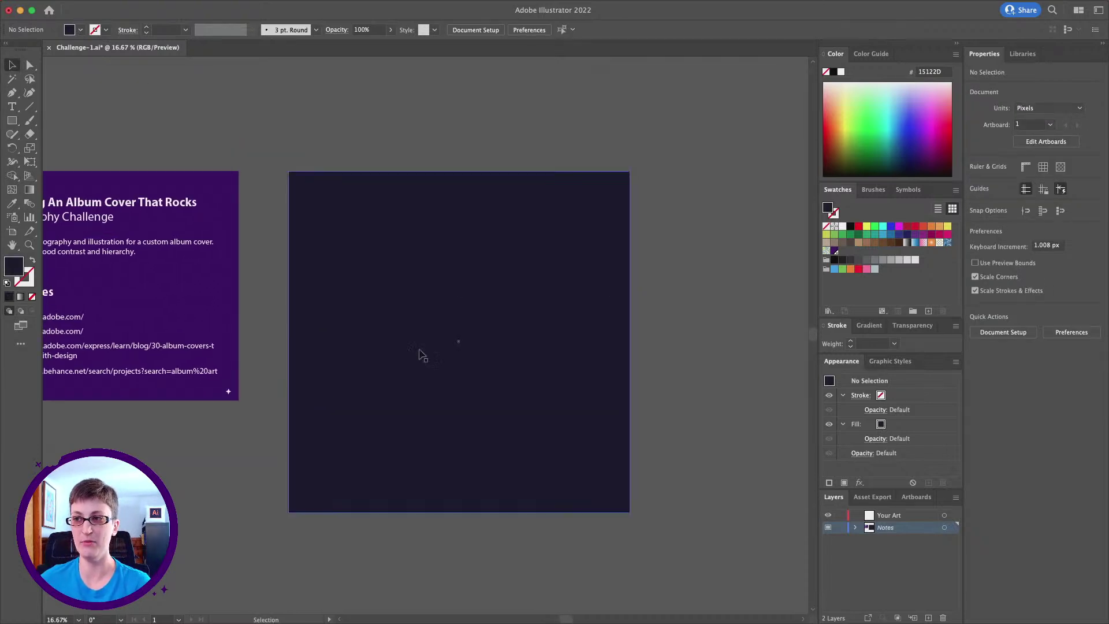
pyautogui.scroll(1, 149, 195)
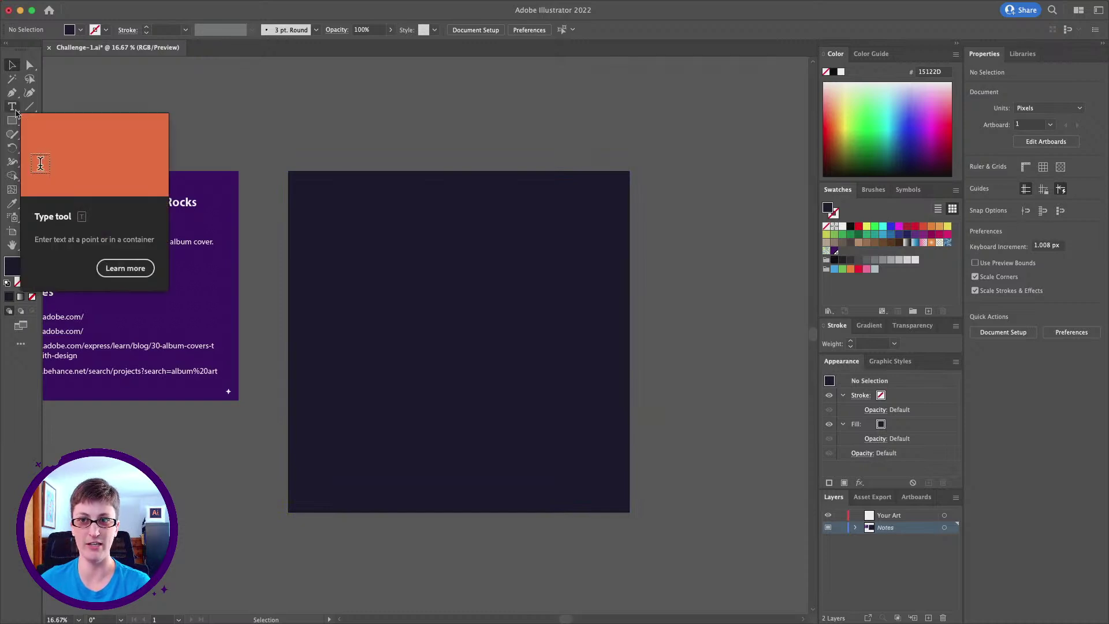
# Place a placeholder text object above the artboard and zoom in on it
pyautogui.click(12, 108)
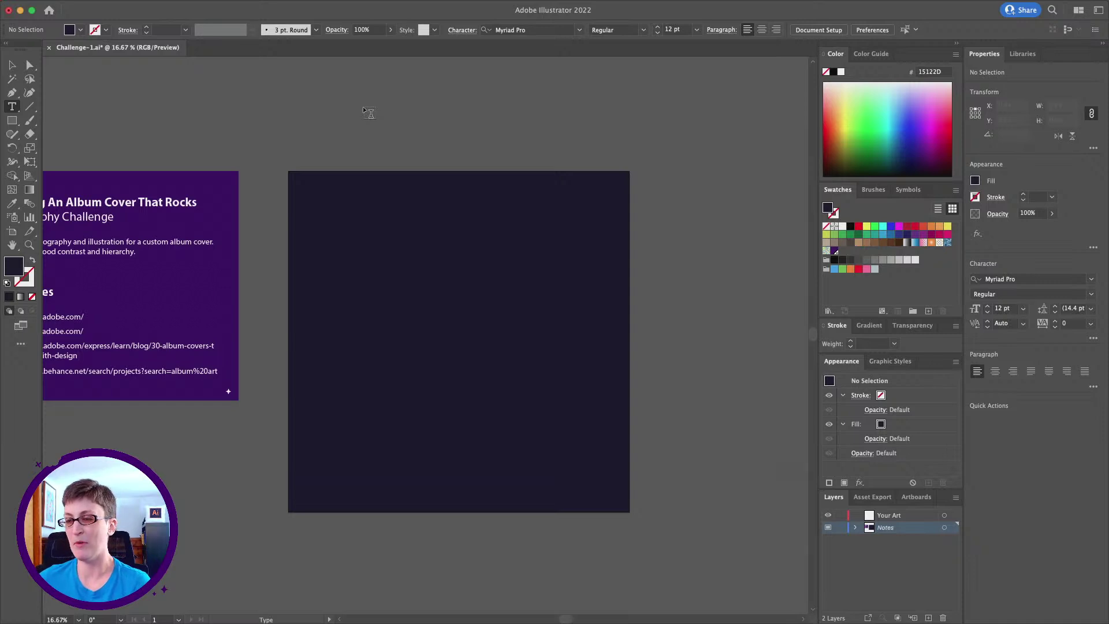
pyautogui.click(360, 121)
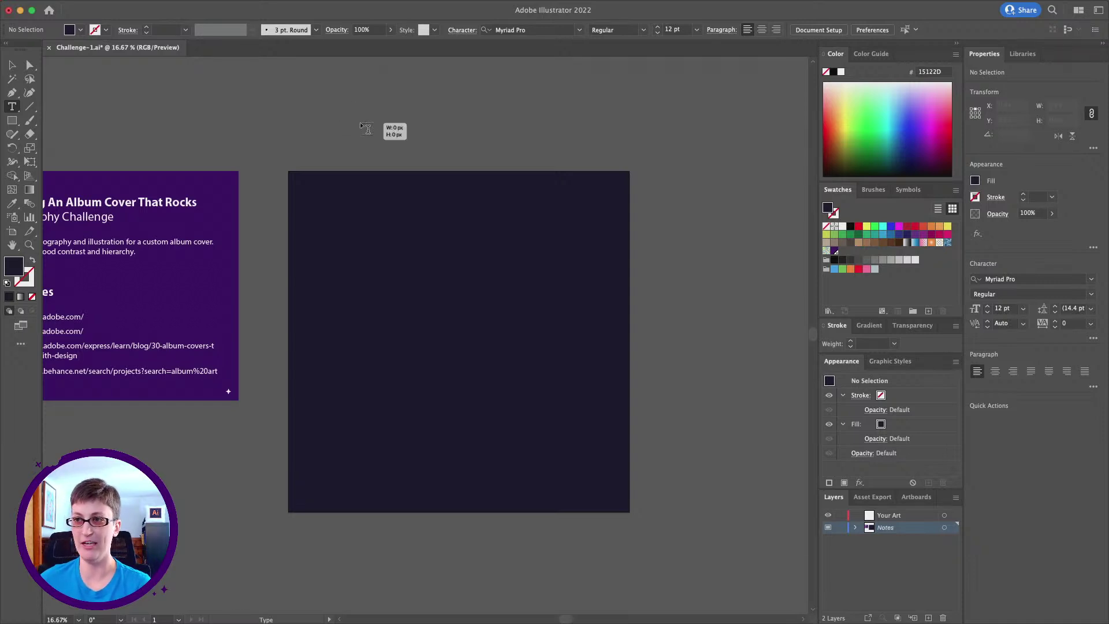
pyautogui.click(29, 245)
pyautogui.click(385, 131)
pyautogui.moveTo(456, 319); pyautogui.dragTo(415, 335)
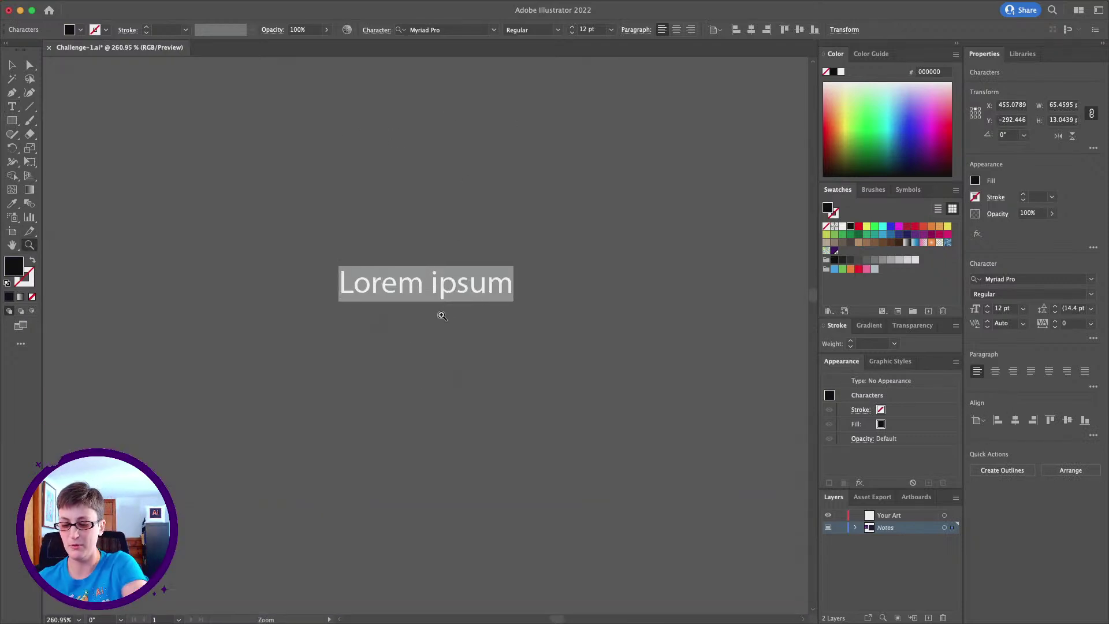
pyautogui.scroll(2, 397, 395)
pyautogui.press('alt')
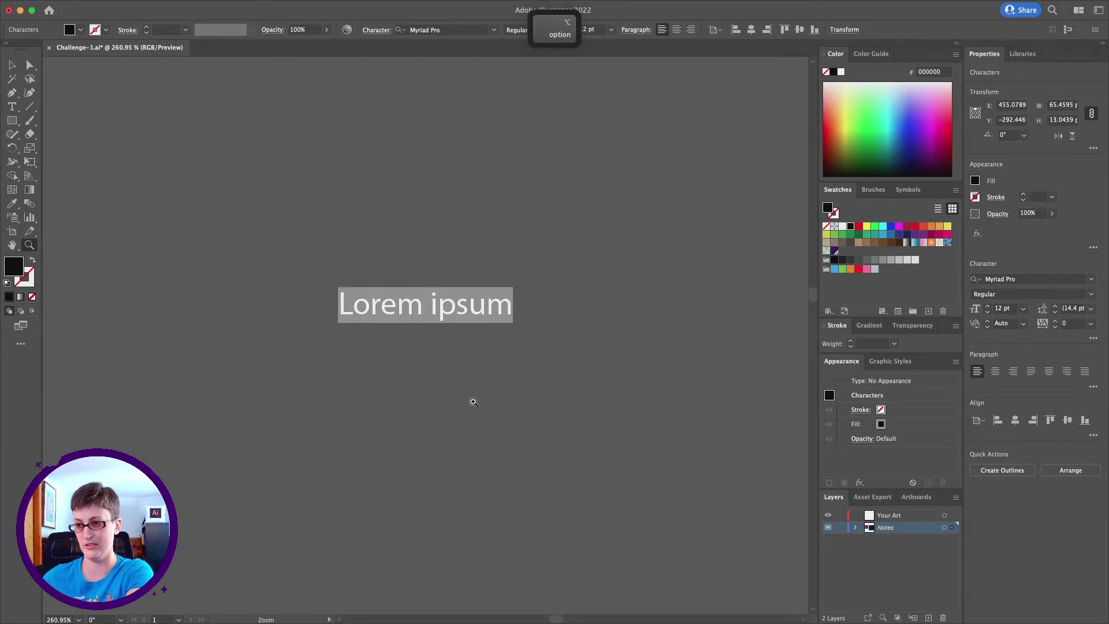
# Delete the placeholder text and zoom back out to the full artboard
pyautogui.press('BackSpace')
pyautogui.click(336, 319)
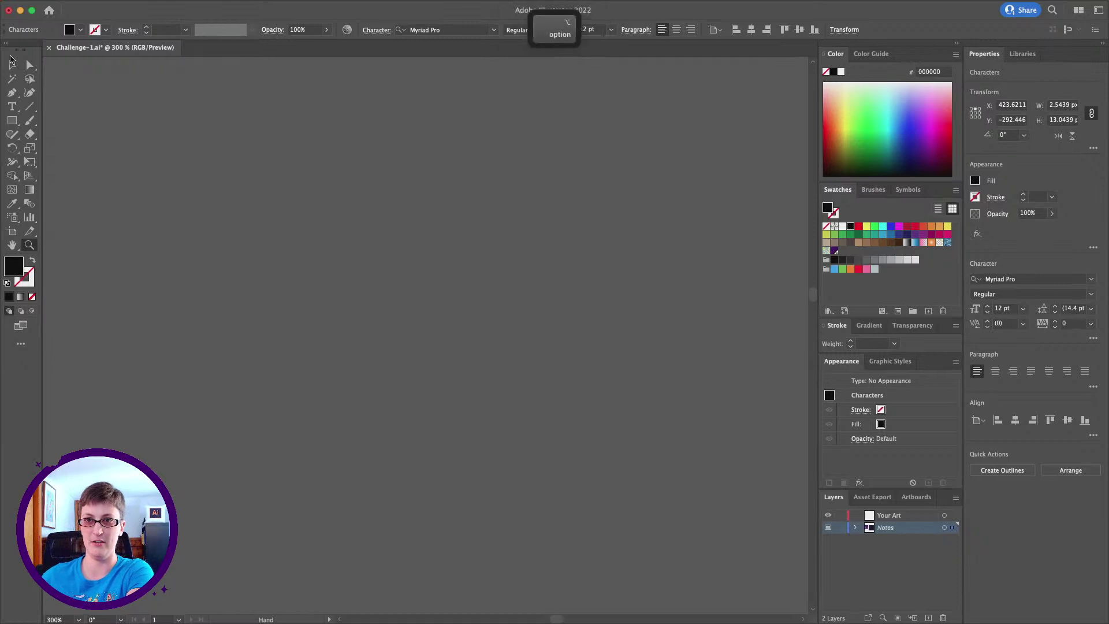
pyautogui.click(12, 65)
pyautogui.click(195, 179)
pyautogui.click(29, 245)
pyautogui.keyDown('alt'); pyautogui.click(545, 383); pyautogui.keyUp('alt')
pyautogui.keyDown('alt'); pyautogui.click(545, 383); pyautogui.keyUp('alt')
pyautogui.keyDown('alt'); pyautogui.click(546, 383); pyautogui.keyUp('alt')
pyautogui.keyDown('alt'); pyautogui.click(547, 383); pyautogui.keyUp('alt')
pyautogui.keyDown('alt'); pyautogui.click(546, 382); pyautogui.keyUp('alt')
pyautogui.keyDown('alt'); pyautogui.click(546, 383); pyautogui.keyUp('alt')
pyautogui.keyDown('alt'); pyautogui.click(546, 383); pyautogui.keyUp('alt')
pyautogui.keyDown('alt'); pyautogui.click(546, 383); pyautogui.keyUp('alt')
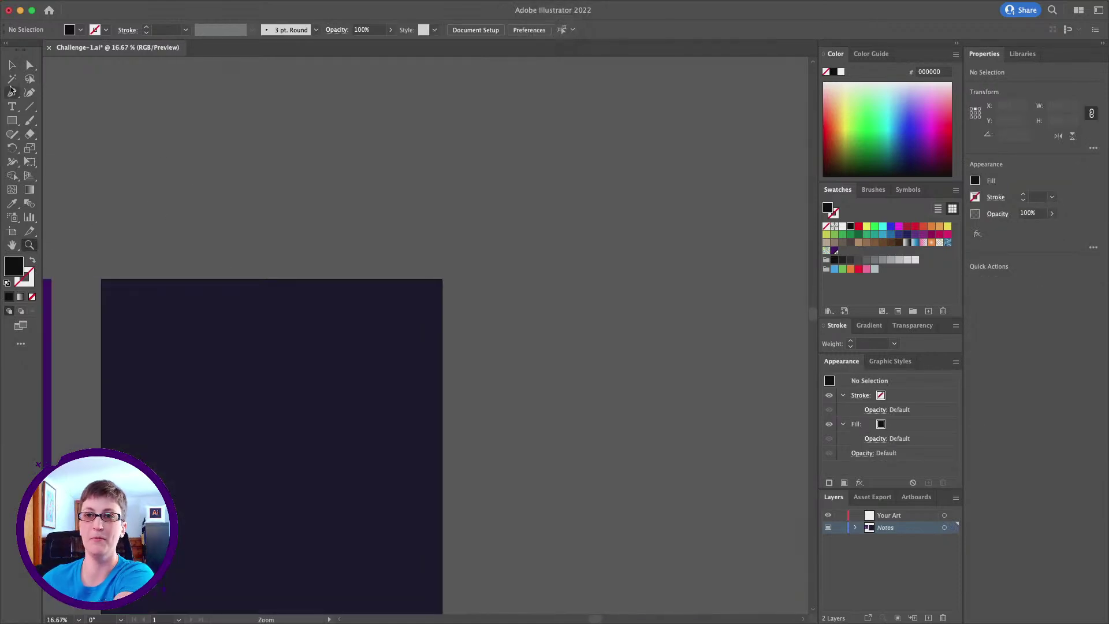
# Place a new Lorem ipsum text object above the artboard at 72 pt
pyautogui.press('v')
pyautogui.press('t')
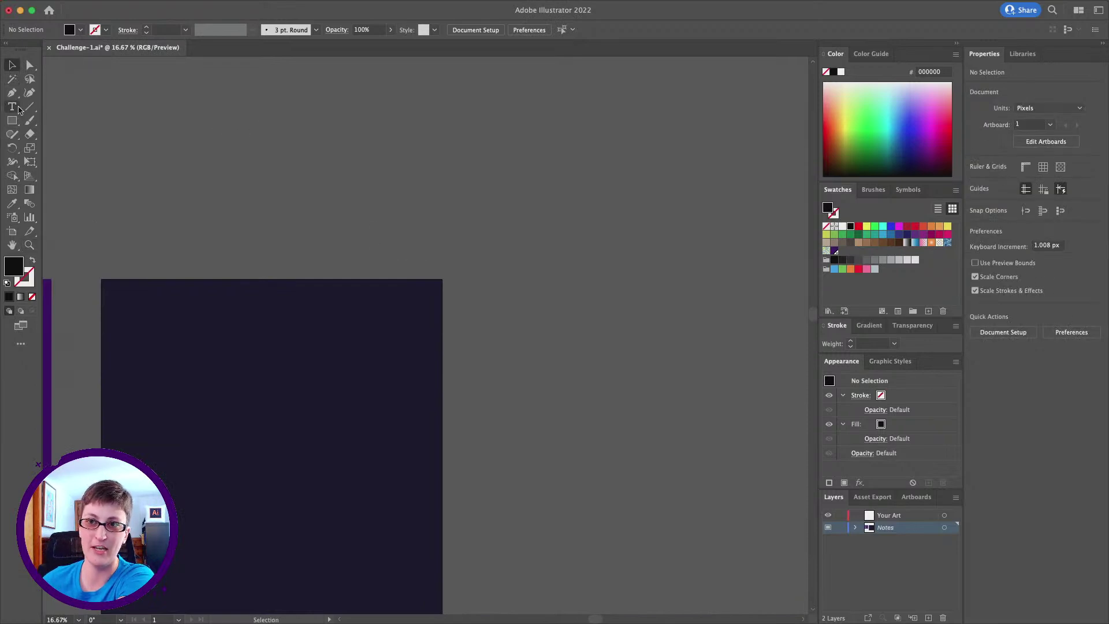
pyautogui.click(327, 247)
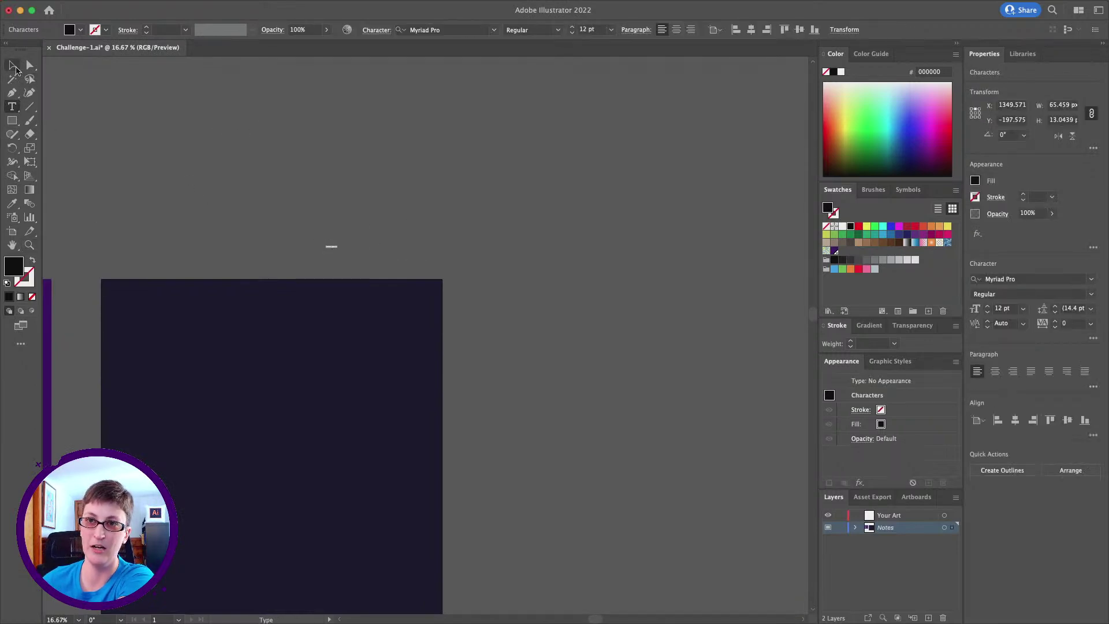
pyautogui.click(610, 30)
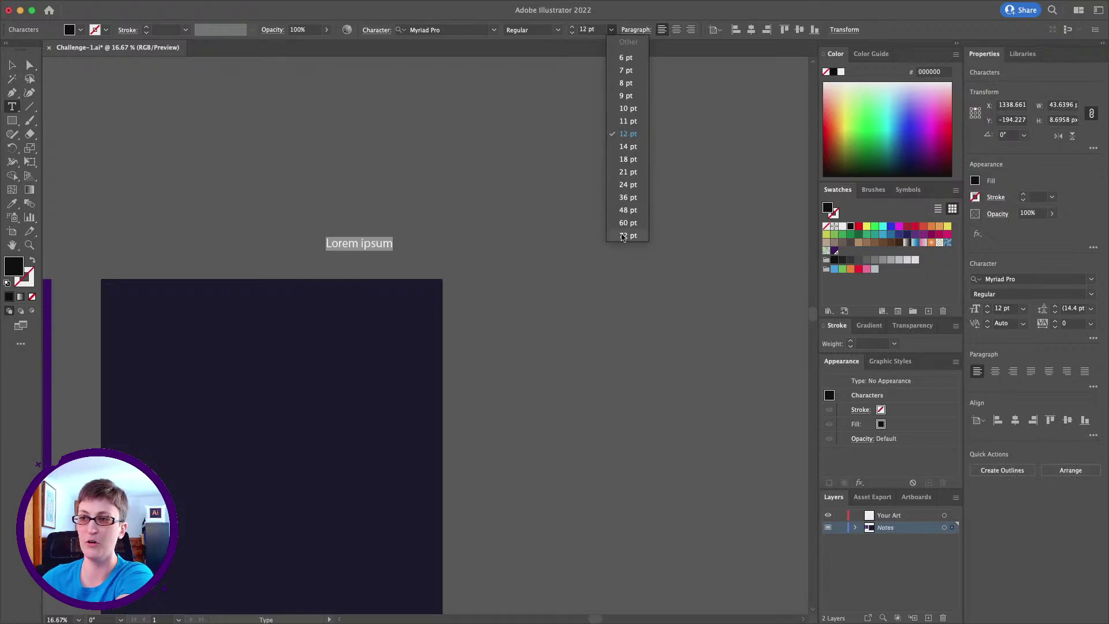
pyautogui.click(626, 235)
pyautogui.click(13, 66)
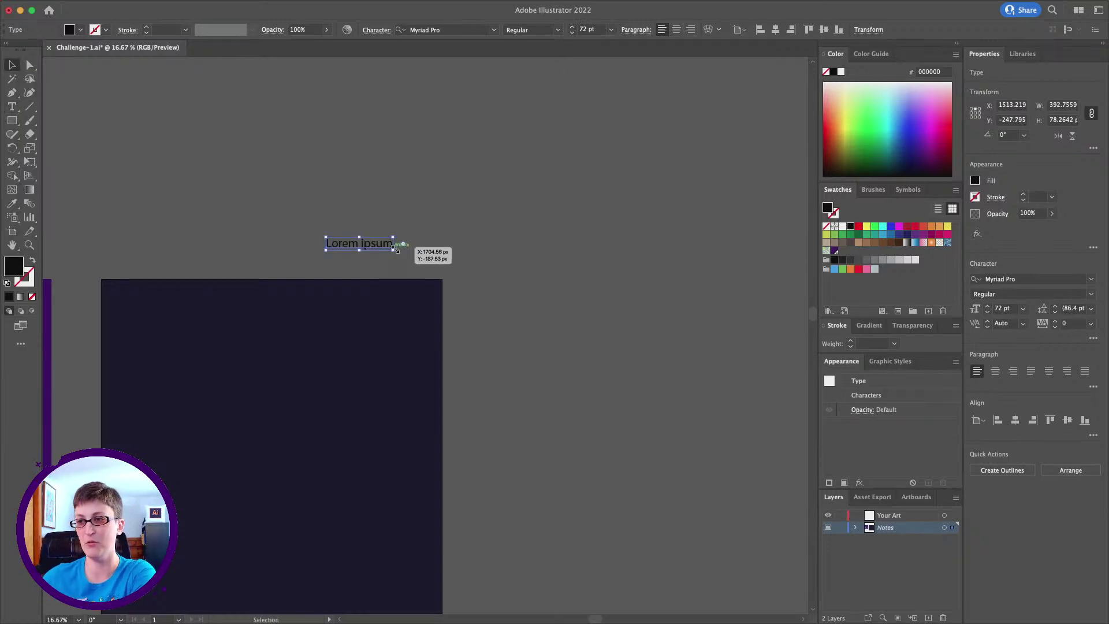
# Enlarge the Lorem ipsum text greatly and move it onto the navy artboard
pyautogui.moveTo(395, 249); pyautogui.dragTo(475, 248)
pyautogui.hscroll(-5, 246, 192)
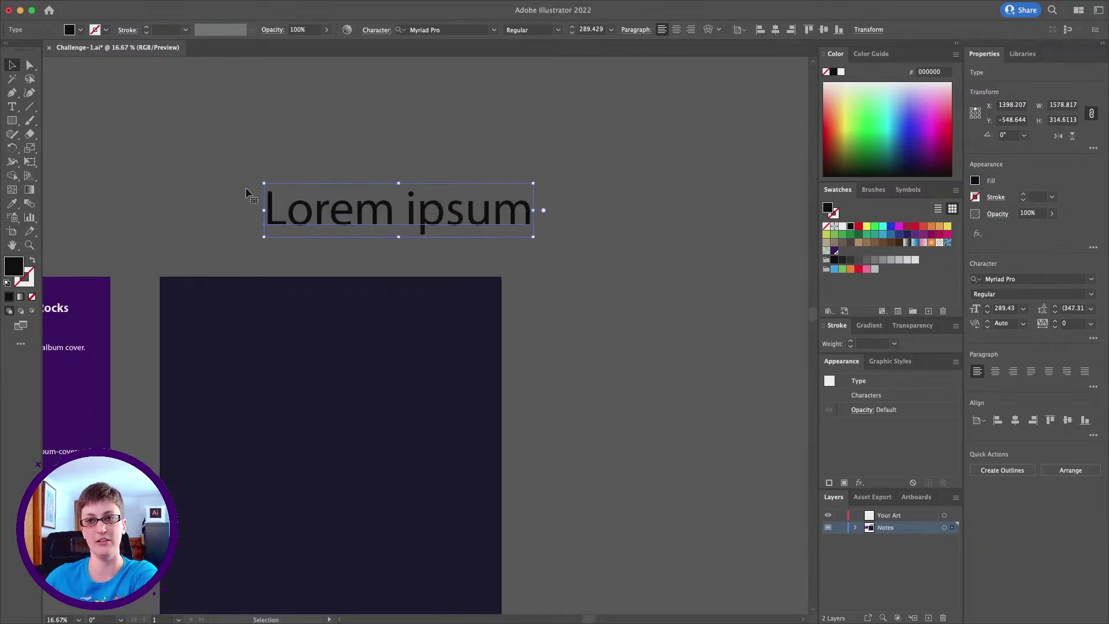
pyautogui.hscroll(-5, 237, 162)
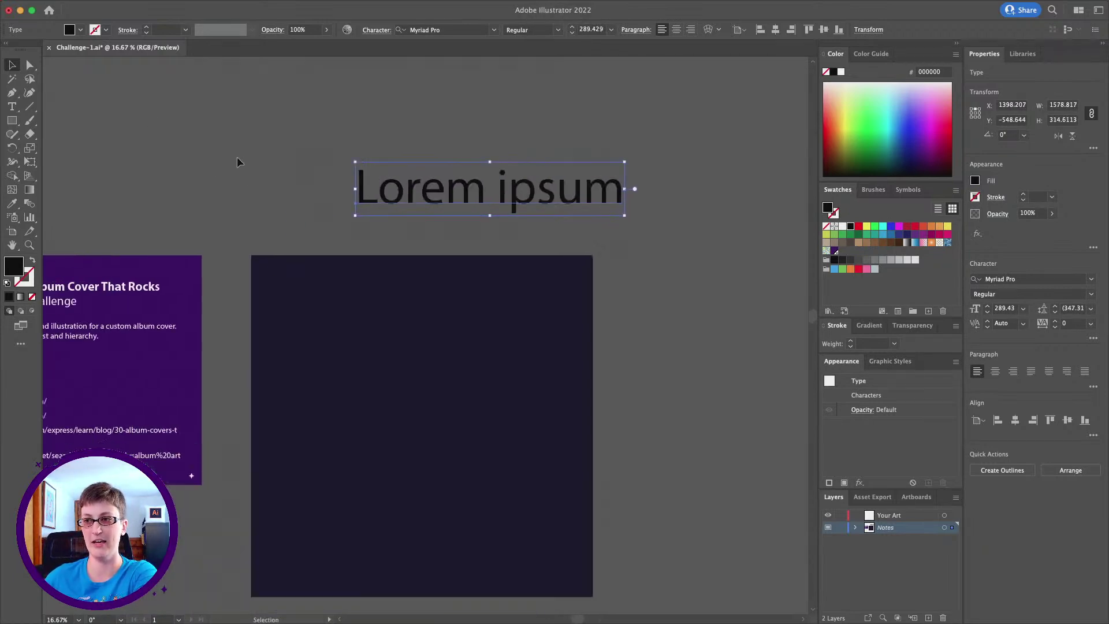
pyautogui.click(278, 155)
pyautogui.moveTo(436, 201); pyautogui.dragTo(396, 339)
pyautogui.scroll(-3, 386, 439)
pyautogui.hscroll(-2, 387, 439)
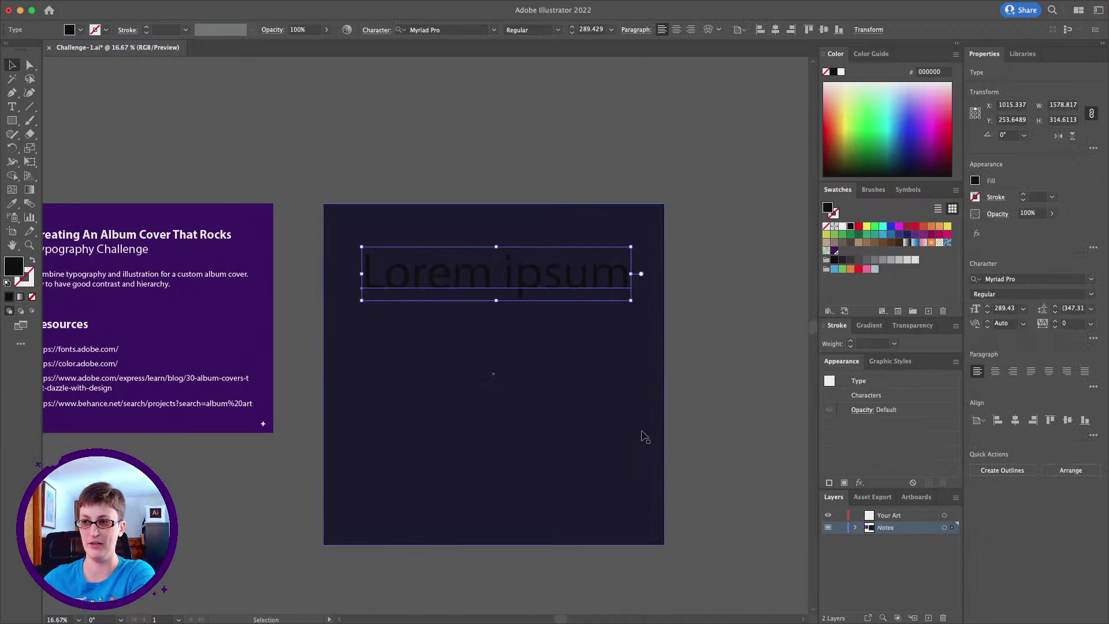
# Confirm navy 15122D as the background rectangle's fill, then switch to Adobe Color in Chrome
pyautogui.click(691, 448)
pyautogui.click(490, 445)
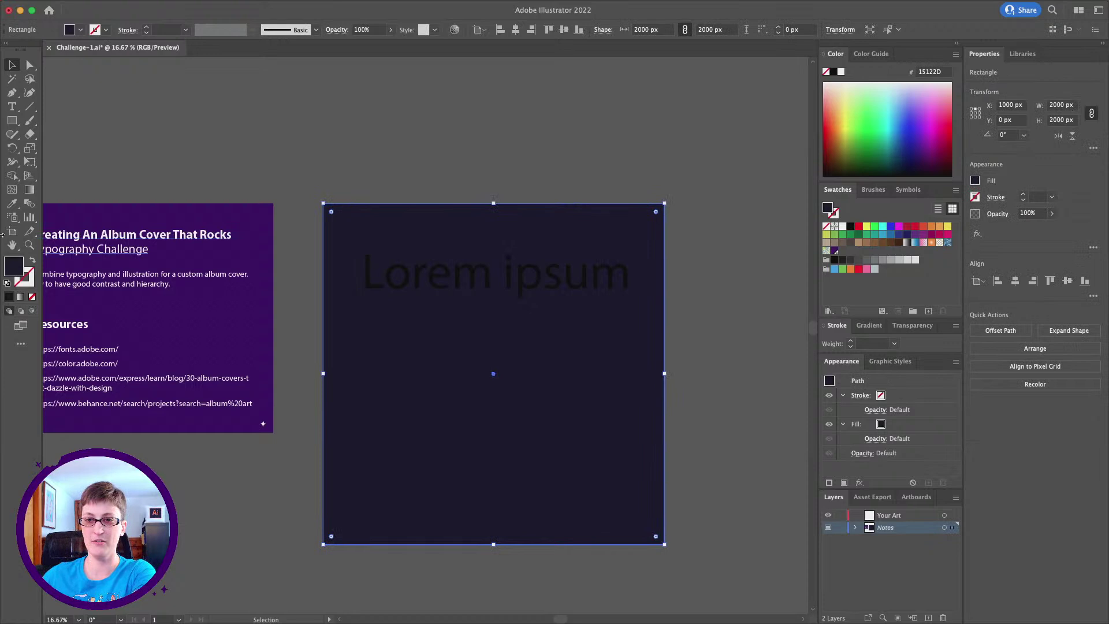
pyautogui.hscroll(-2, 527, 240)
pyautogui.scroll(-2, 528, 240)
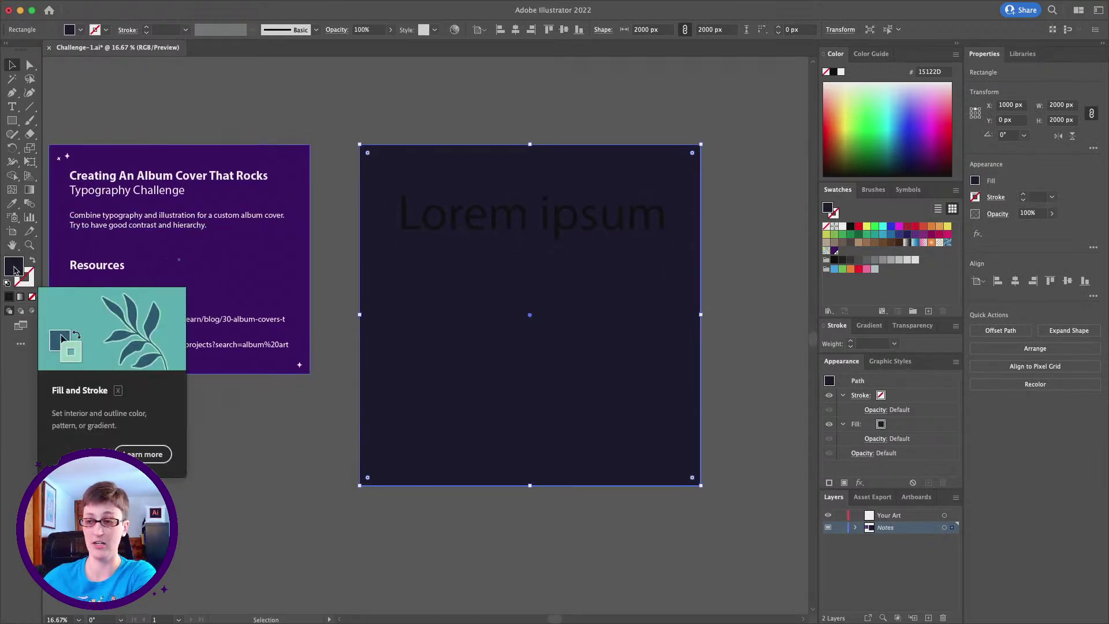
pyautogui.doubleClick(14, 270)
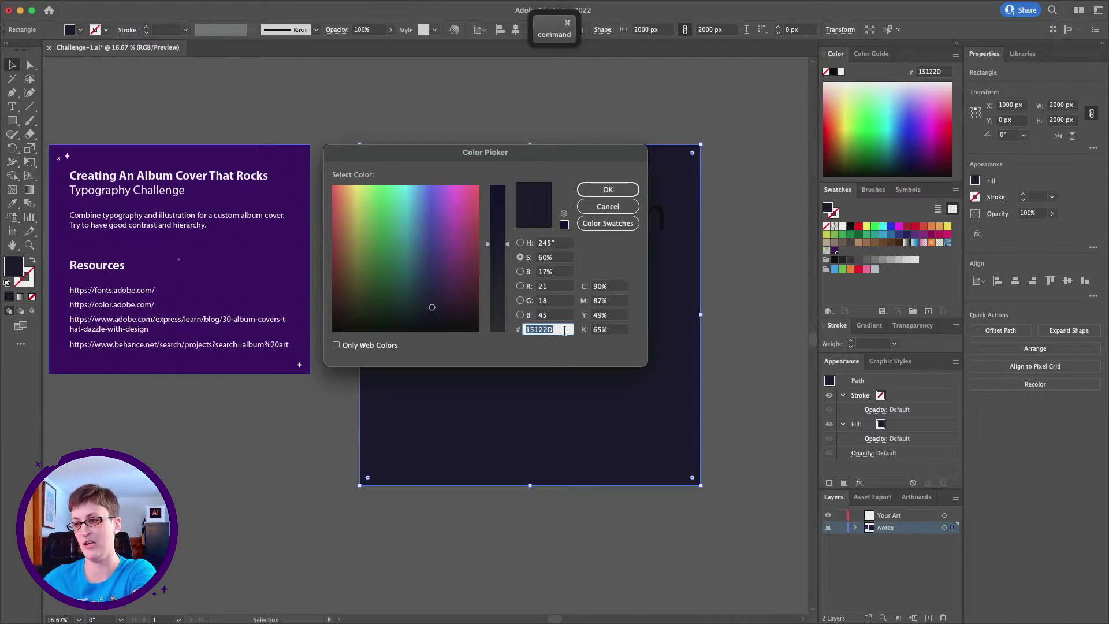
pyautogui.click(620, 190)
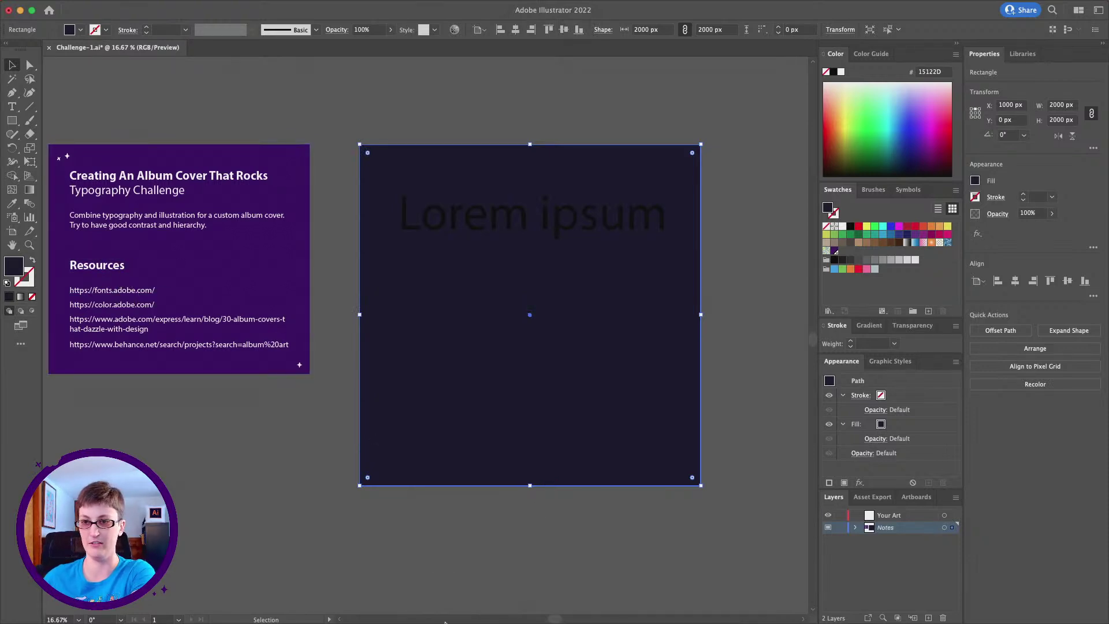
pyautogui.click(474, 602)
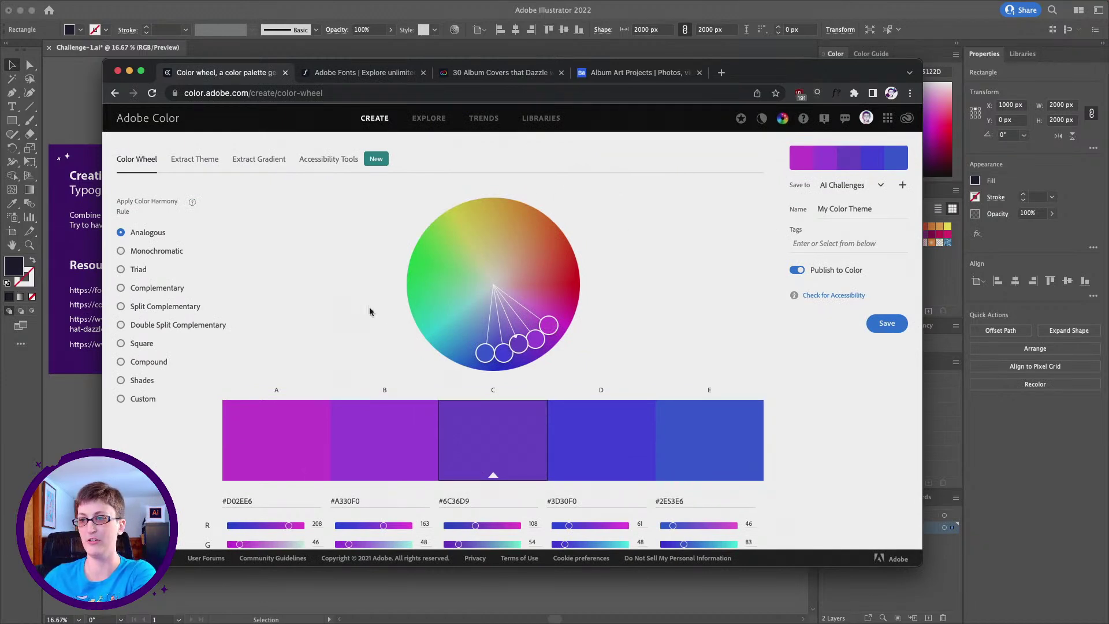
# Drag colour E around the wheel to reshape the palette, then open the contrast checker
pyautogui.moveTo(483, 353); pyautogui.dragTo(389, 268)
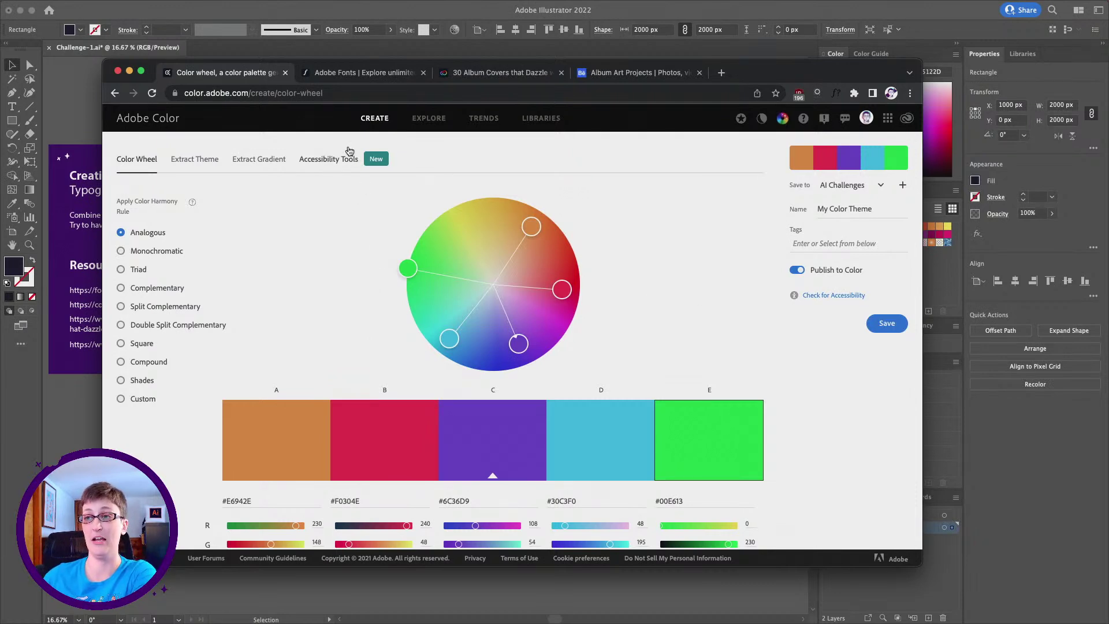
pyautogui.click(334, 165)
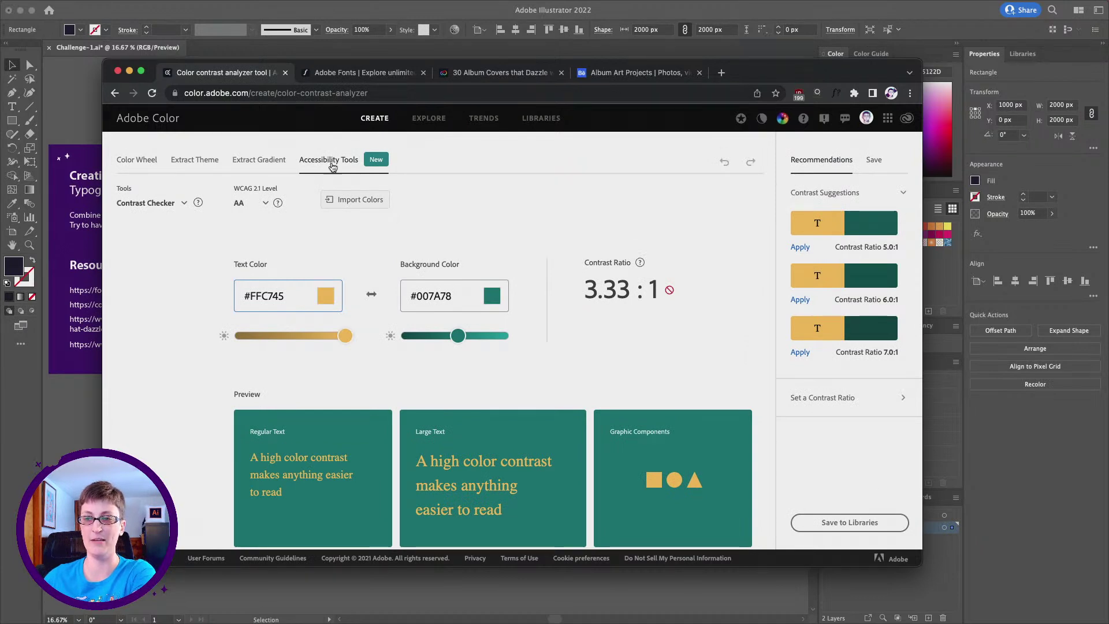
# Set the background colour to 15122D and the text colour to black #000000
pyautogui.doubleClick(433, 297)
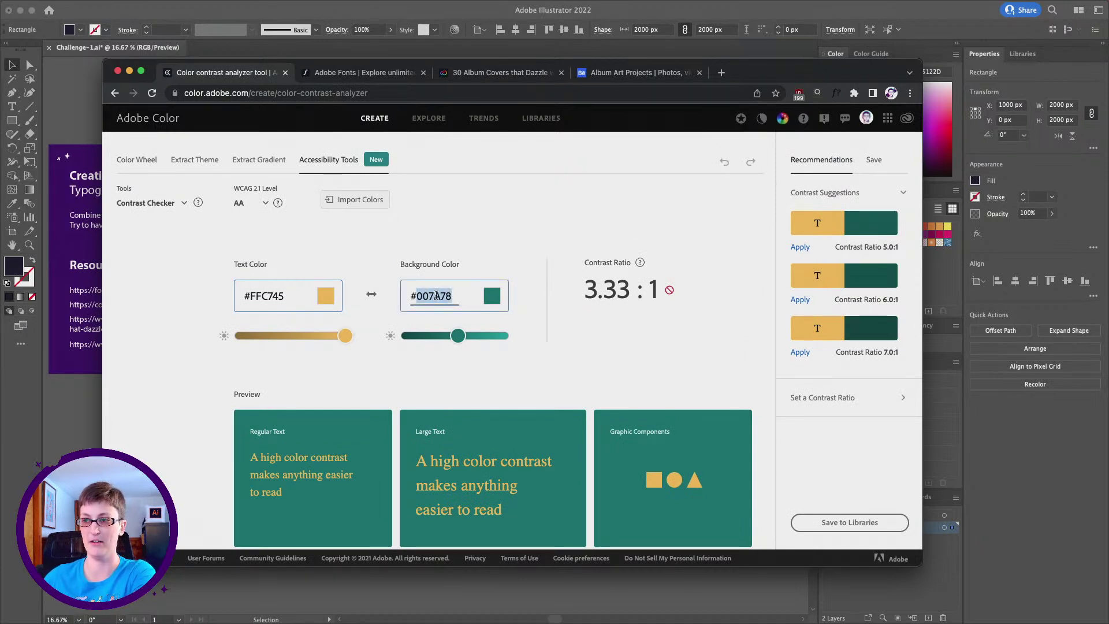
pyautogui.write('15122D')
pyautogui.press('Return')
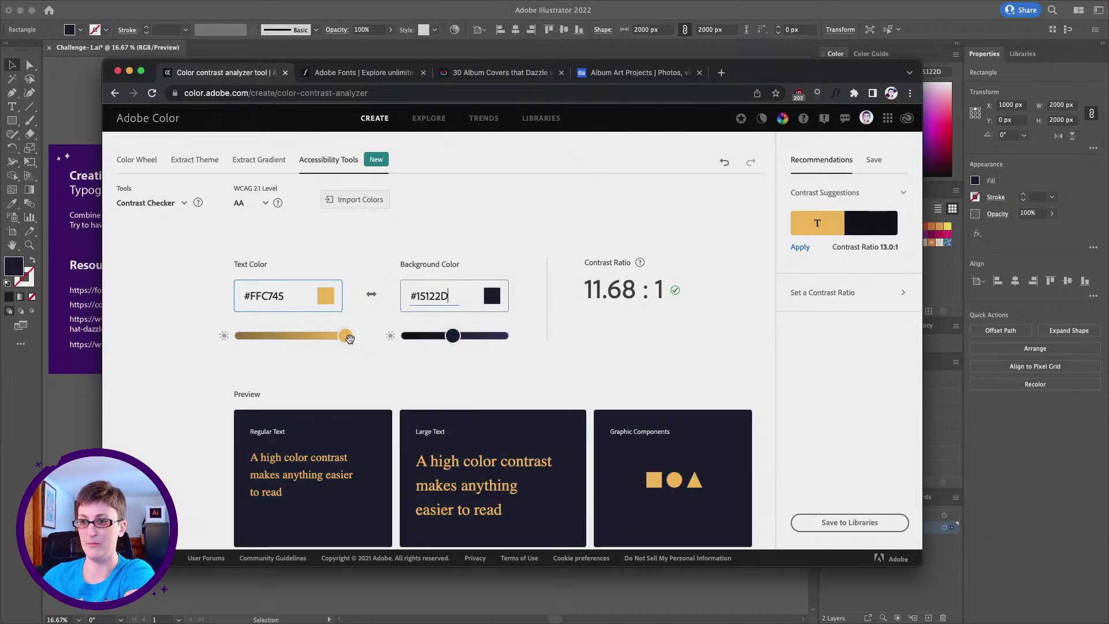
pyautogui.moveTo(346, 335); pyautogui.dragTo(240, 336)
pyautogui.click(325, 296)
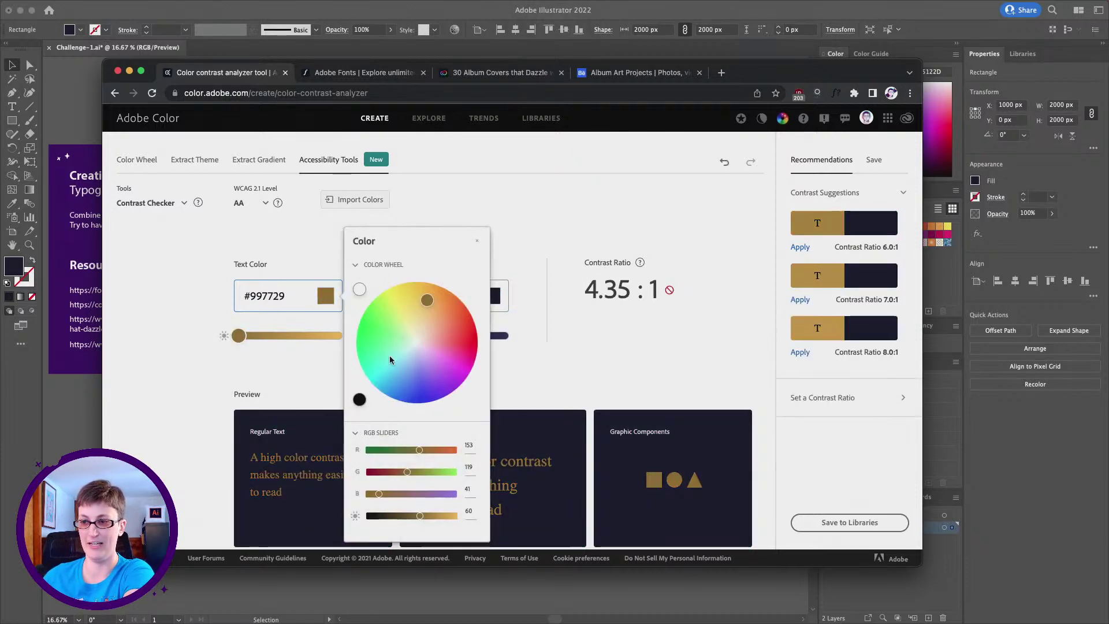
pyautogui.click(359, 399)
pyautogui.click(283, 261)
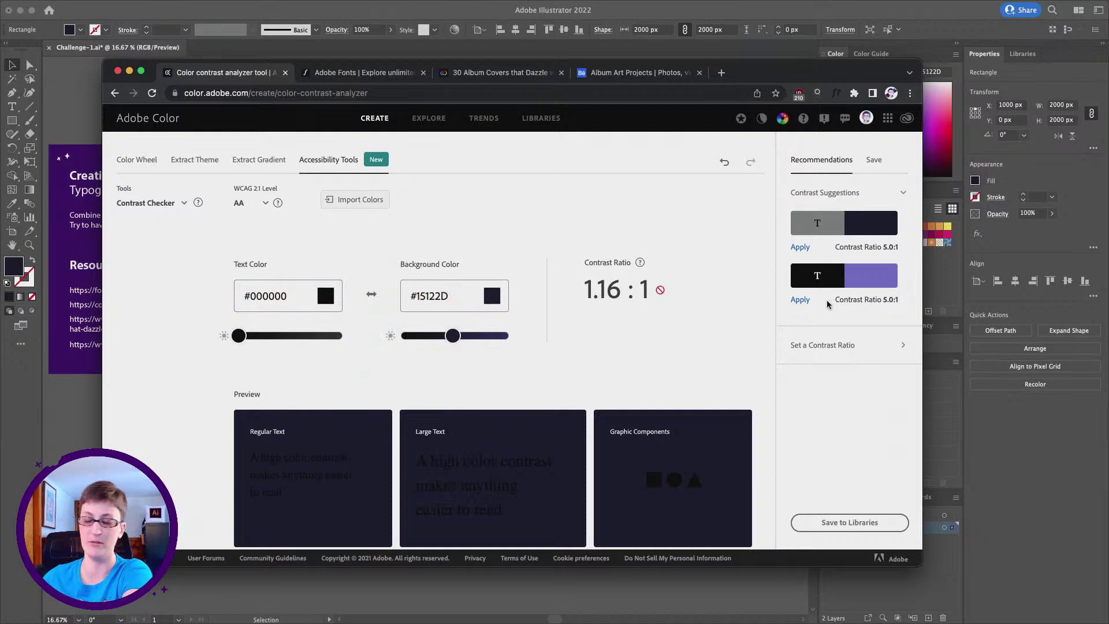
# Apply the suggested purple 796ED6 for 5.01:1 contrast and copy its hex value
pyautogui.click(800, 300)
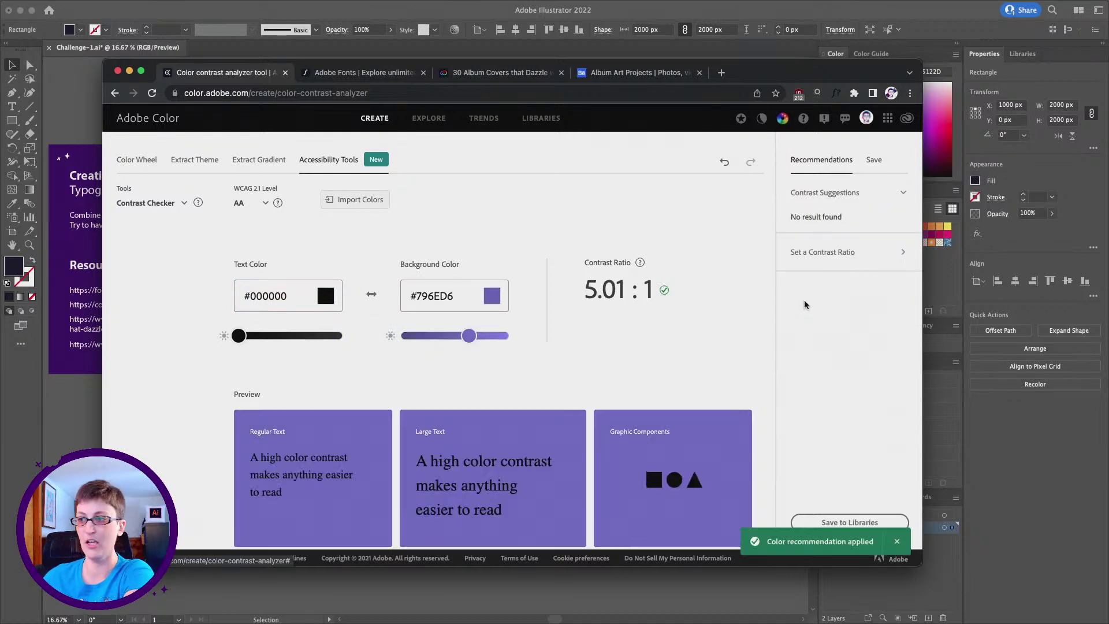
pyautogui.doubleClick(425, 296)
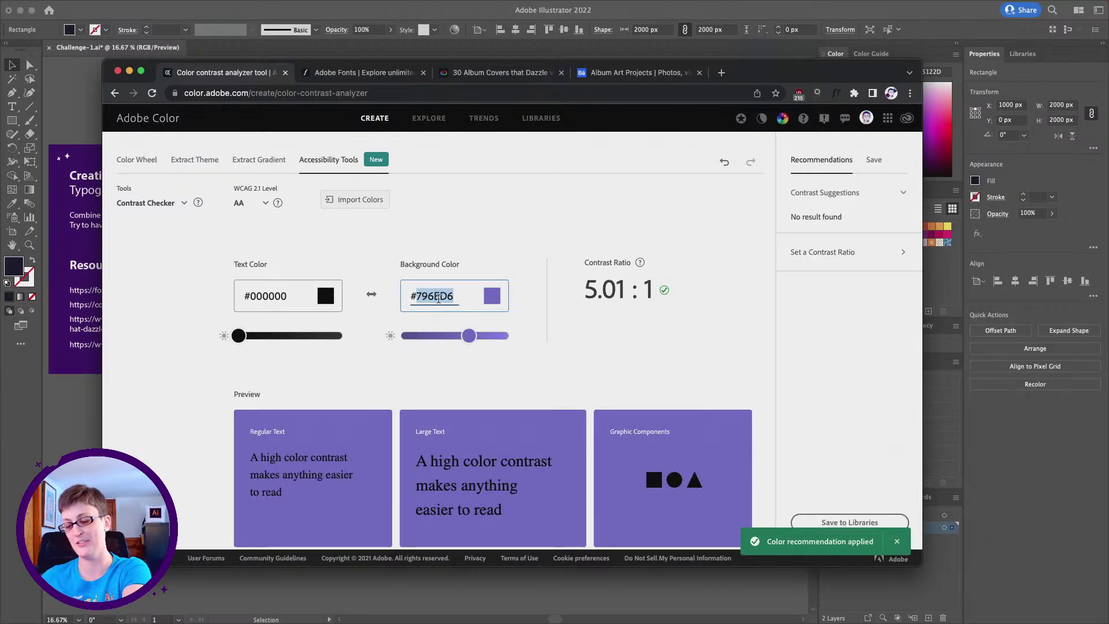
pyautogui.press('super+c')
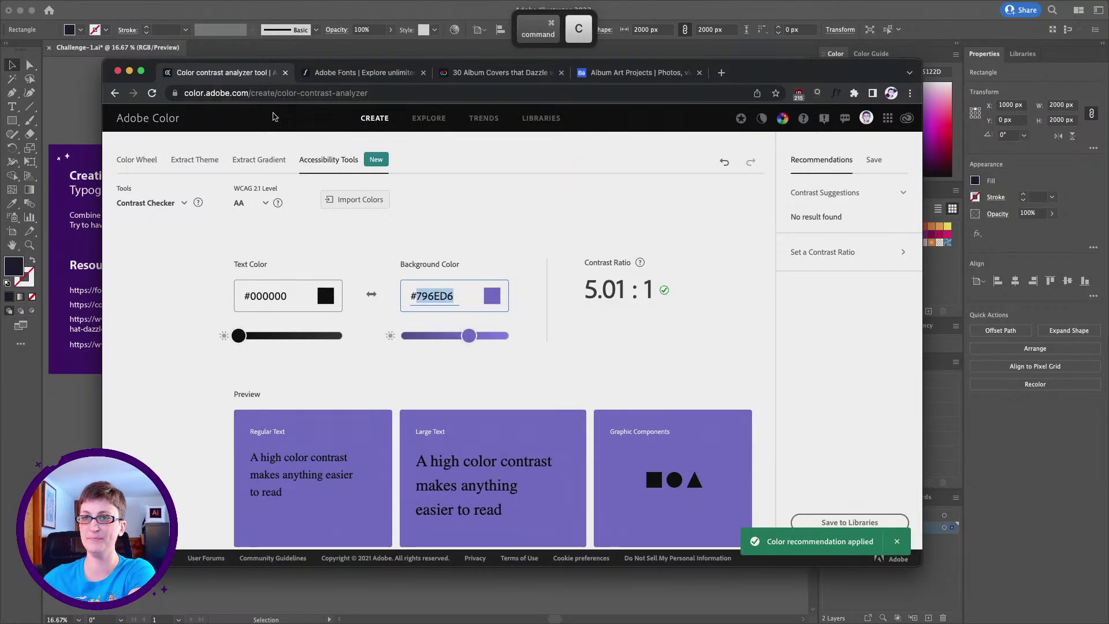
# Fill the Lorem ipsum title in Illustrator with the pasted purple 796ED6
pyautogui.press('super+Tab')
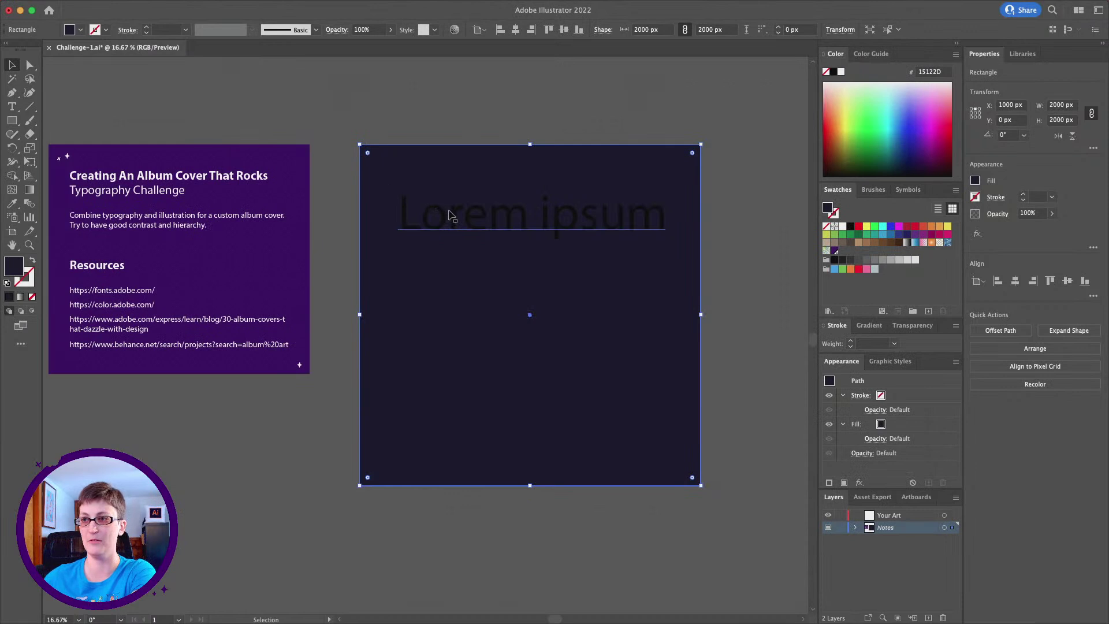
pyautogui.click(450, 215)
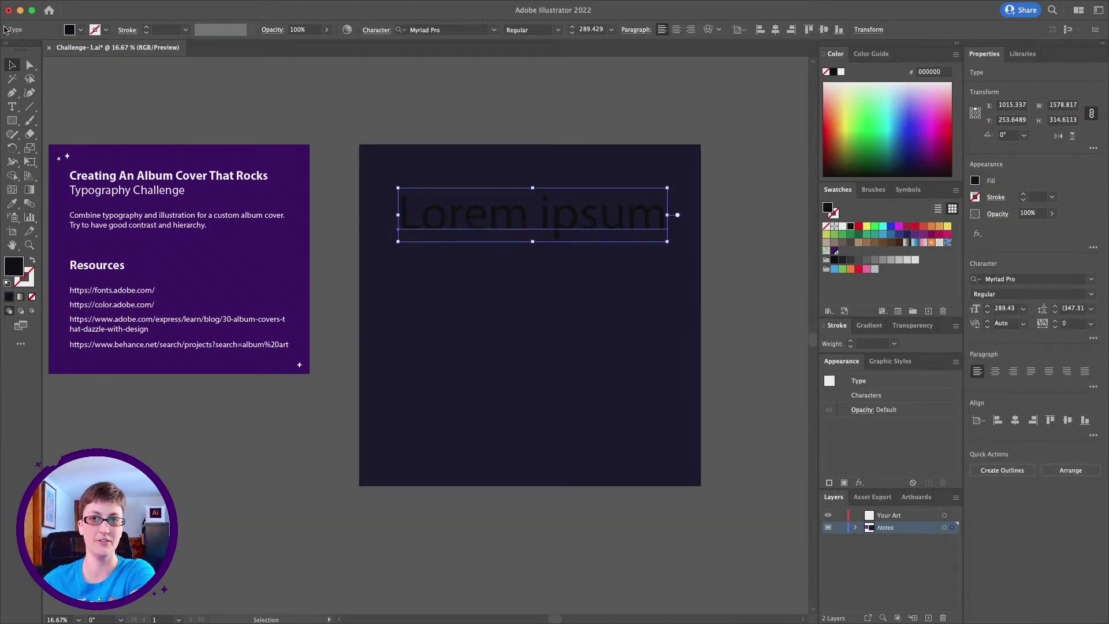
pyautogui.doubleClick(13, 266)
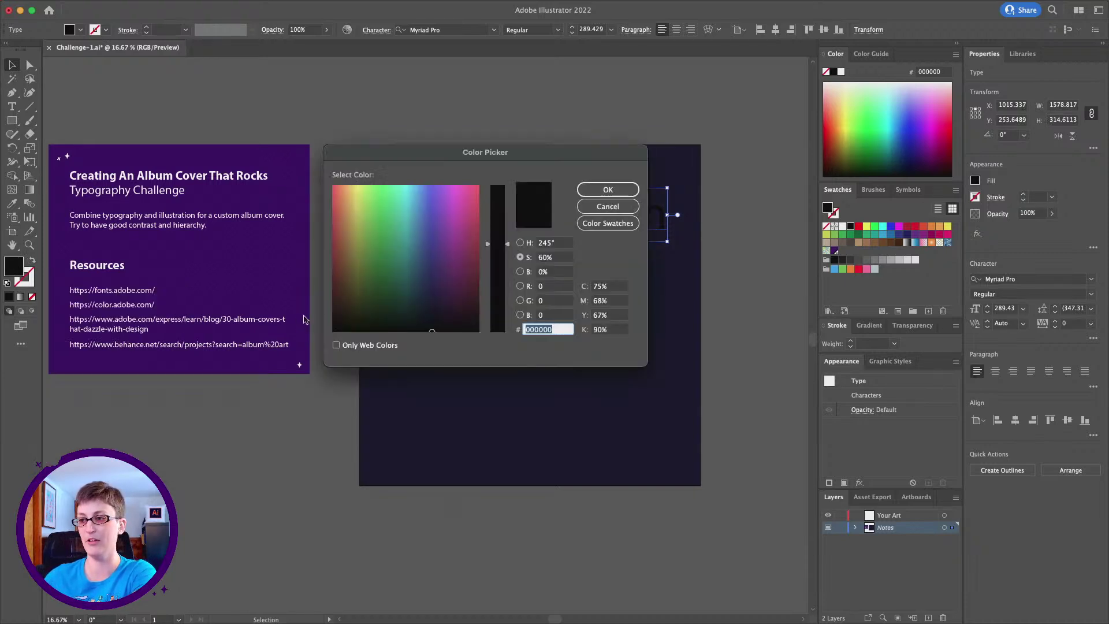
pyautogui.press('super+v')
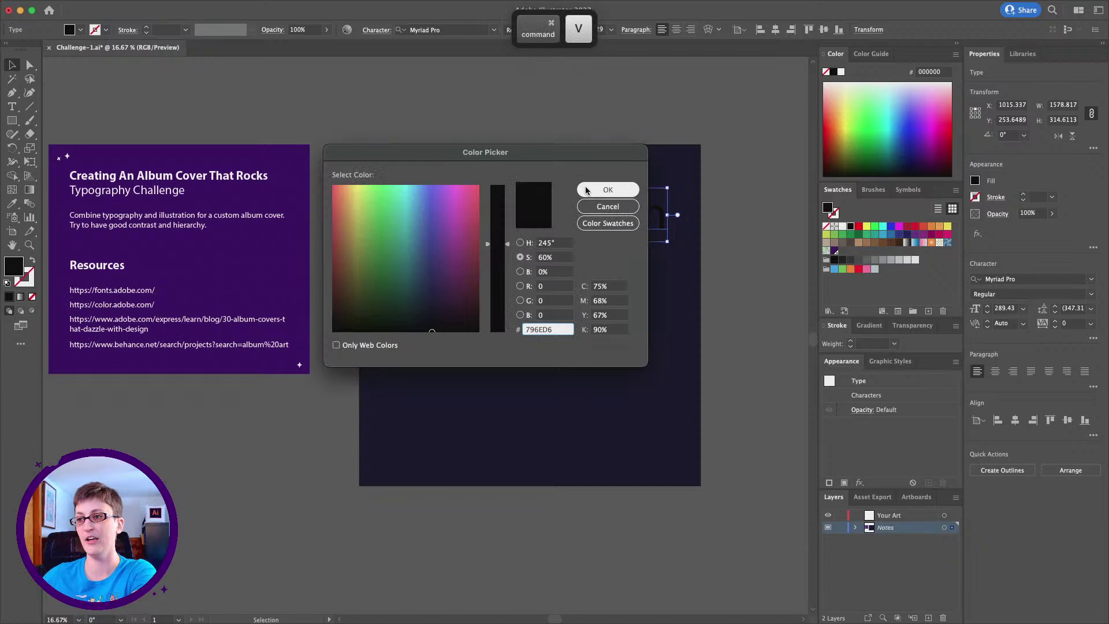
pyautogui.click(586, 191)
pyautogui.click(543, 120)
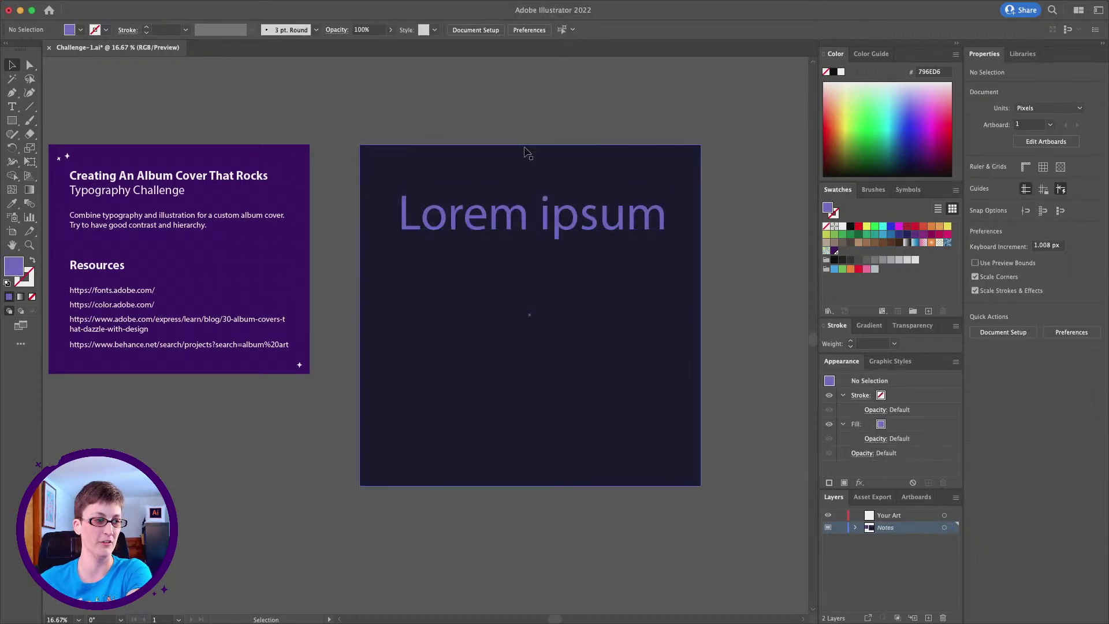
pyautogui.scroll(-1, 526, 153)
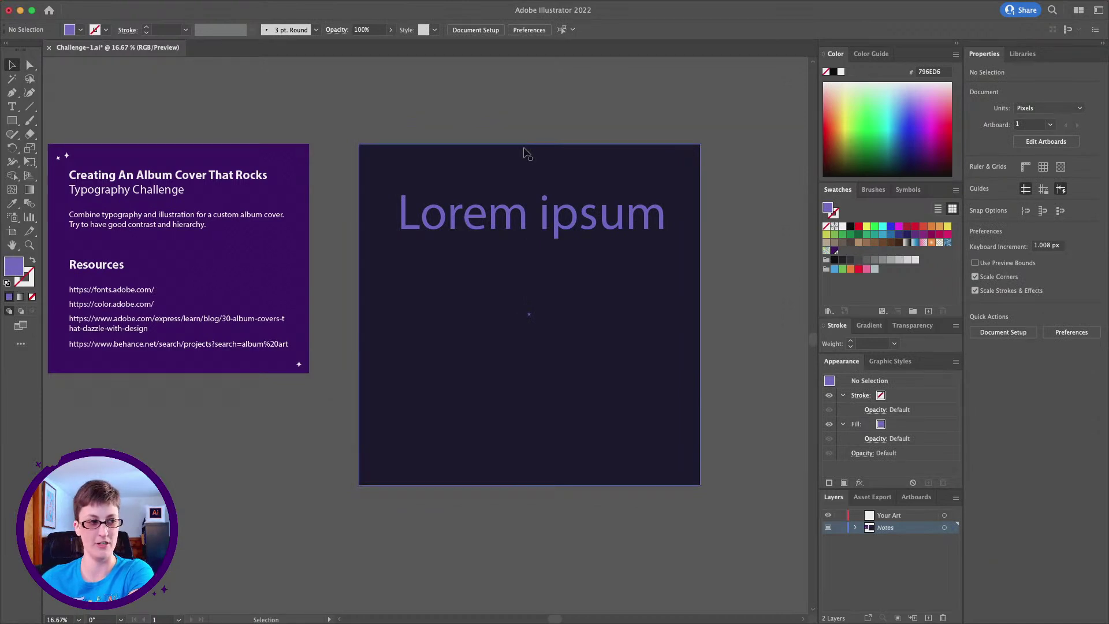
pyautogui.scroll(-1, 526, 155)
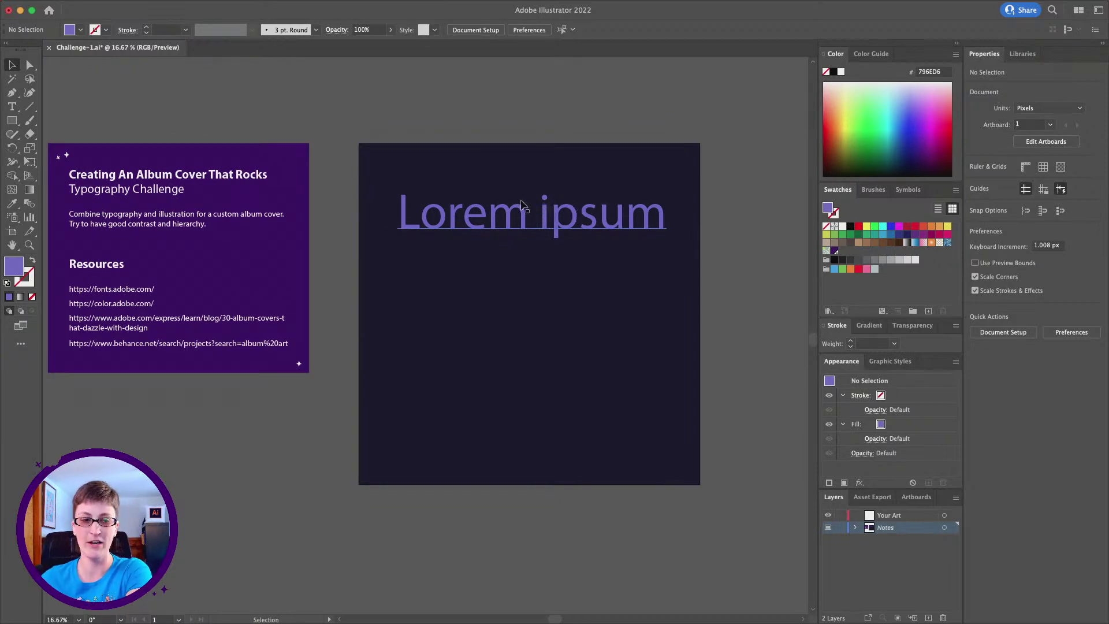
pyautogui.scroll(-1, 508, 211)
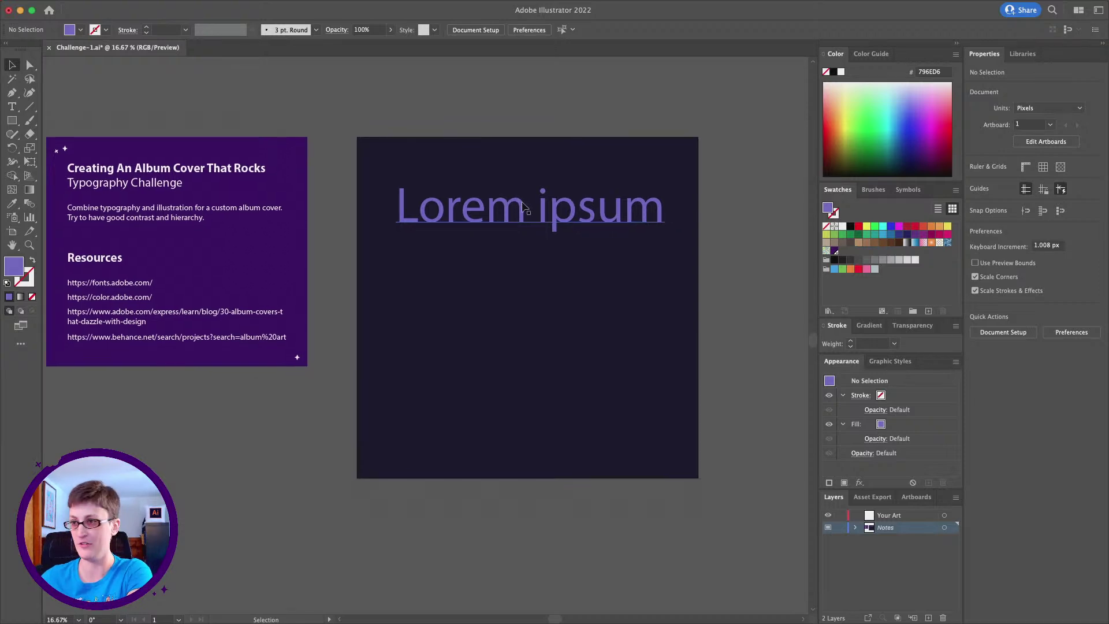
# Retype the Lorem ipsum title as the artist's name and deselect it
pyautogui.tripleClick(505, 213)
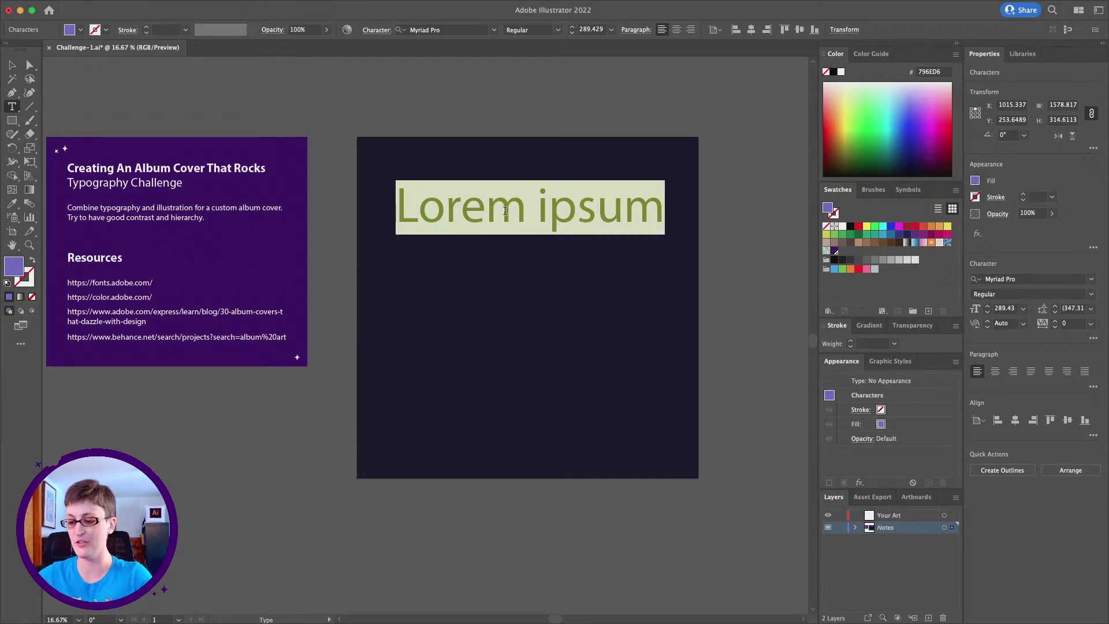
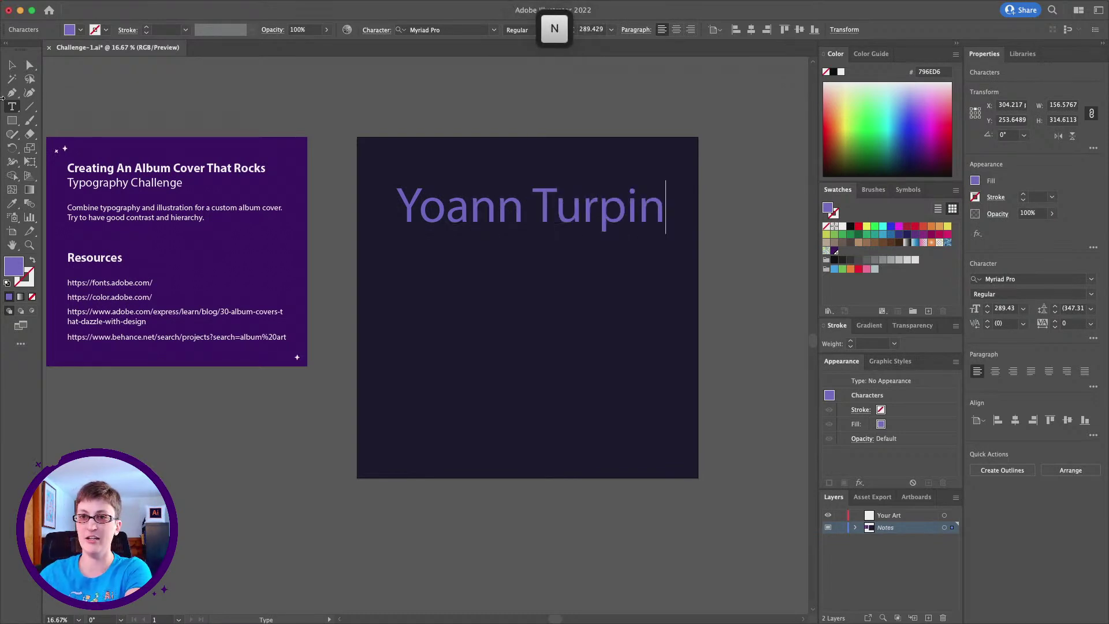
pyautogui.click(30, 64)
pyautogui.click(484, 126)
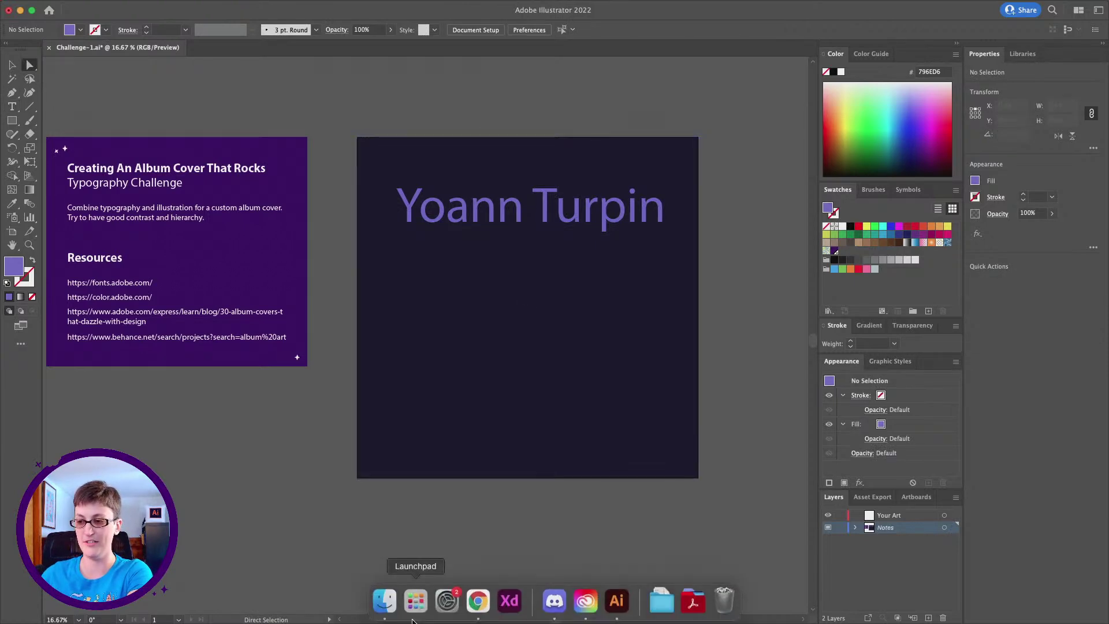
# Open Adobe Fonts in Chrome, browse all fonts and expand the full tag list
pyautogui.click(478, 604)
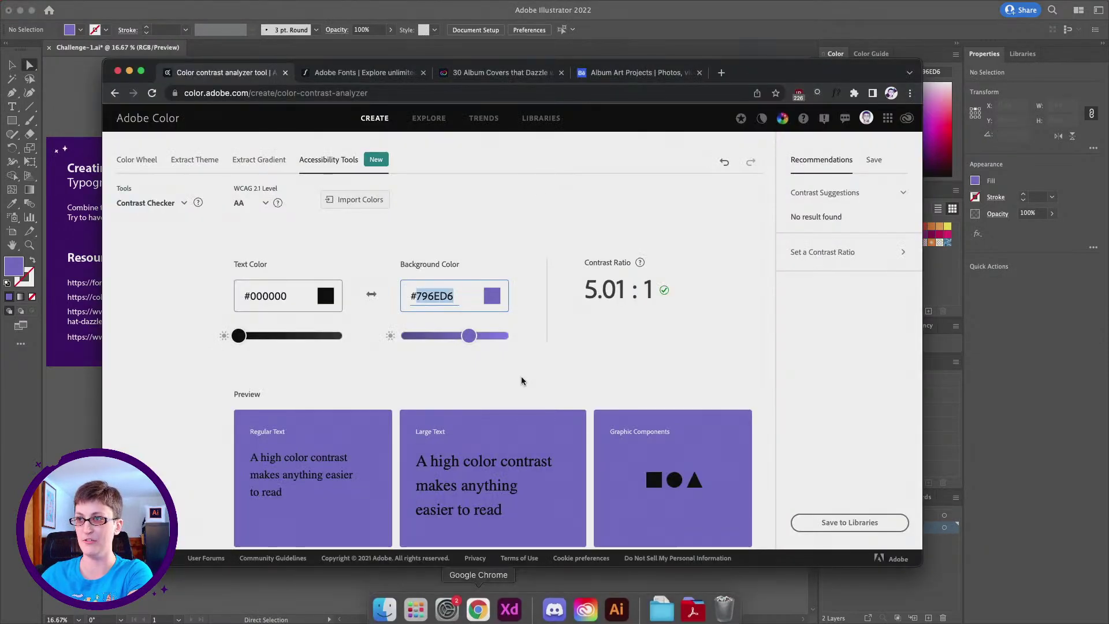
pyautogui.click(375, 74)
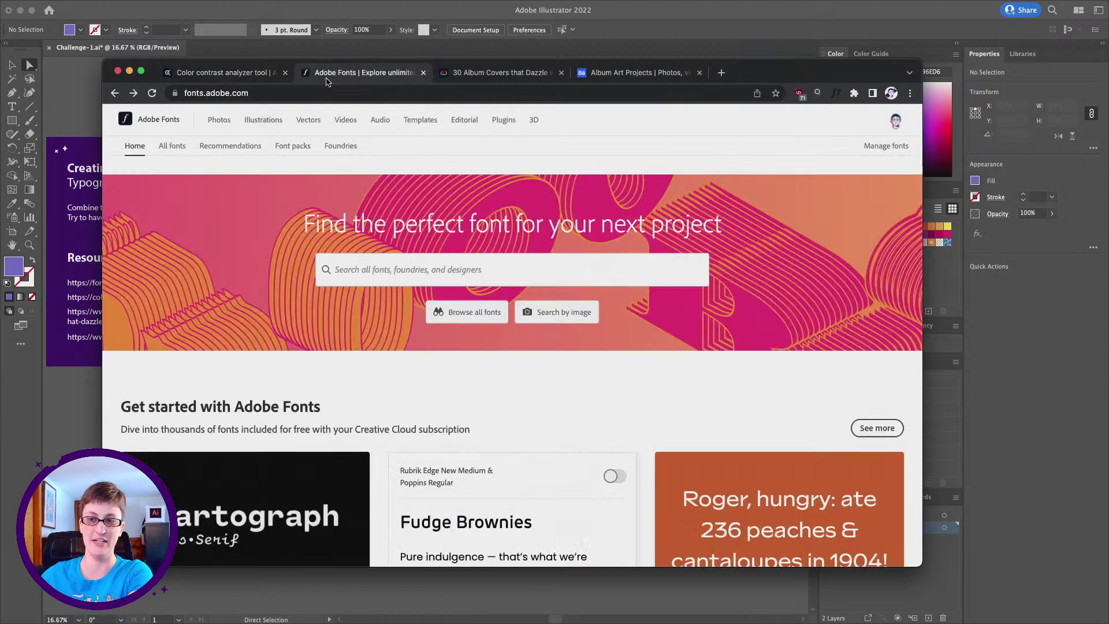
pyautogui.scroll(-1, 453, 296)
pyautogui.scroll(1, 453, 296)
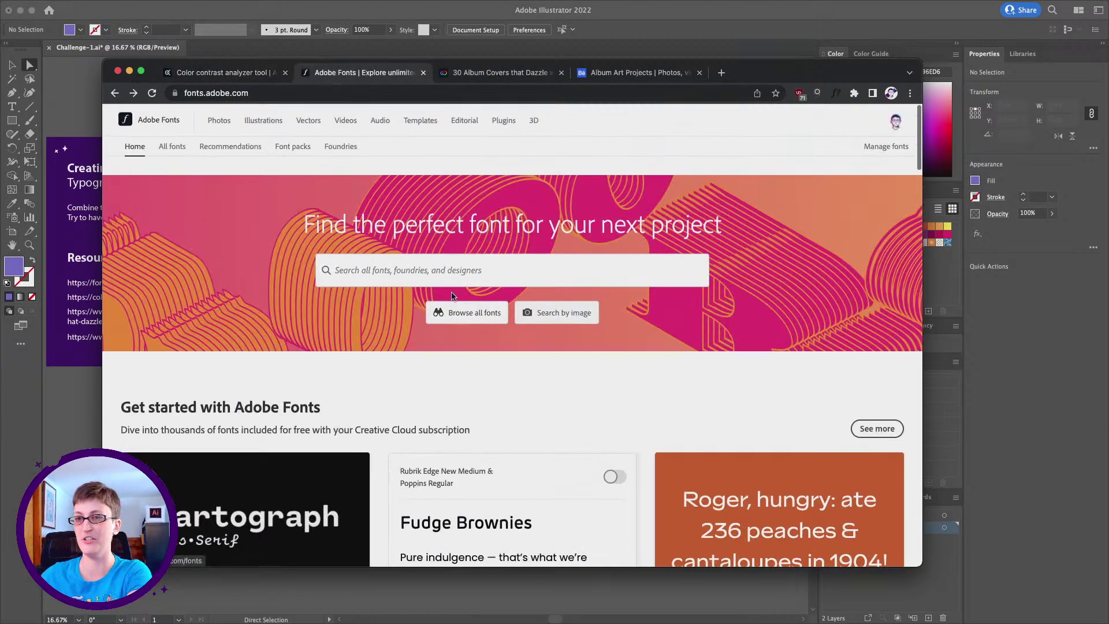
pyautogui.click(174, 152)
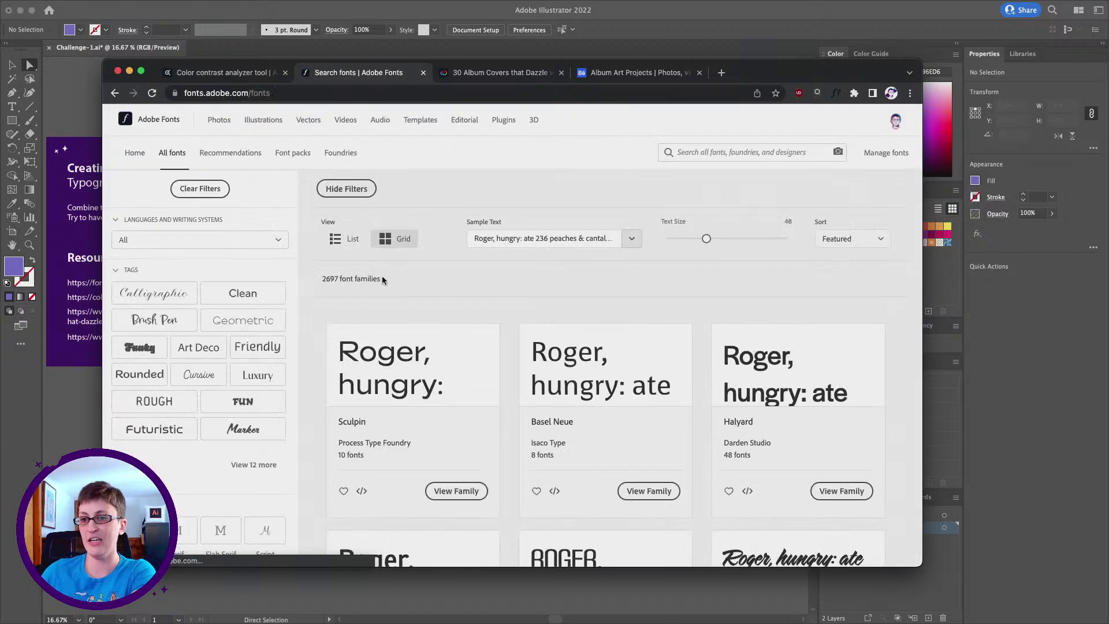
pyautogui.scroll(-1, 395, 303)
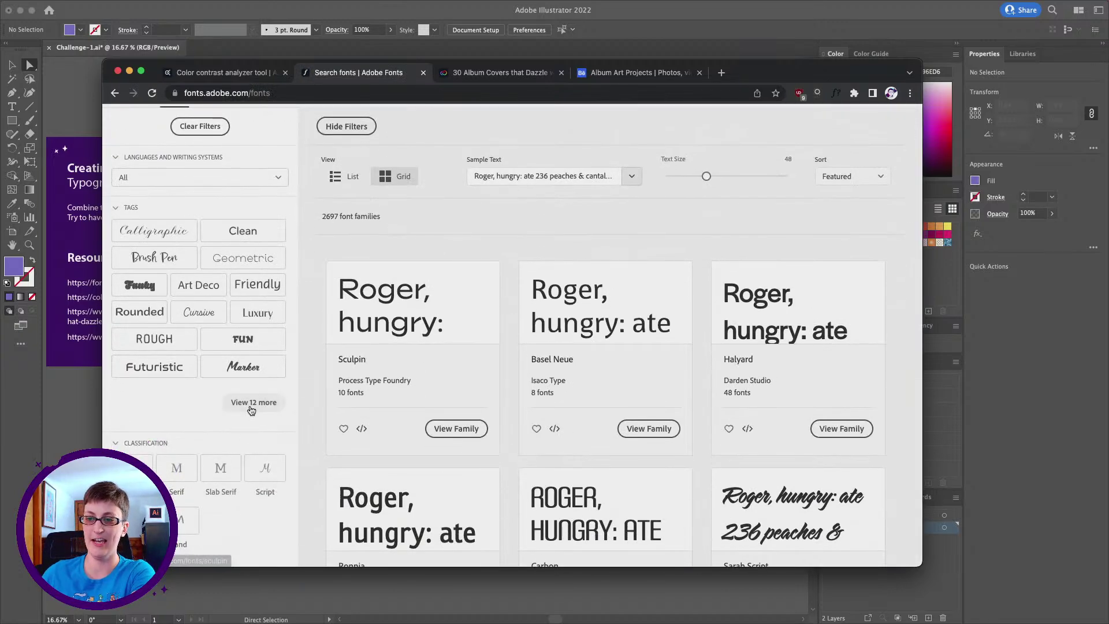
pyautogui.click(250, 404)
pyautogui.scroll(-2, 217, 309)
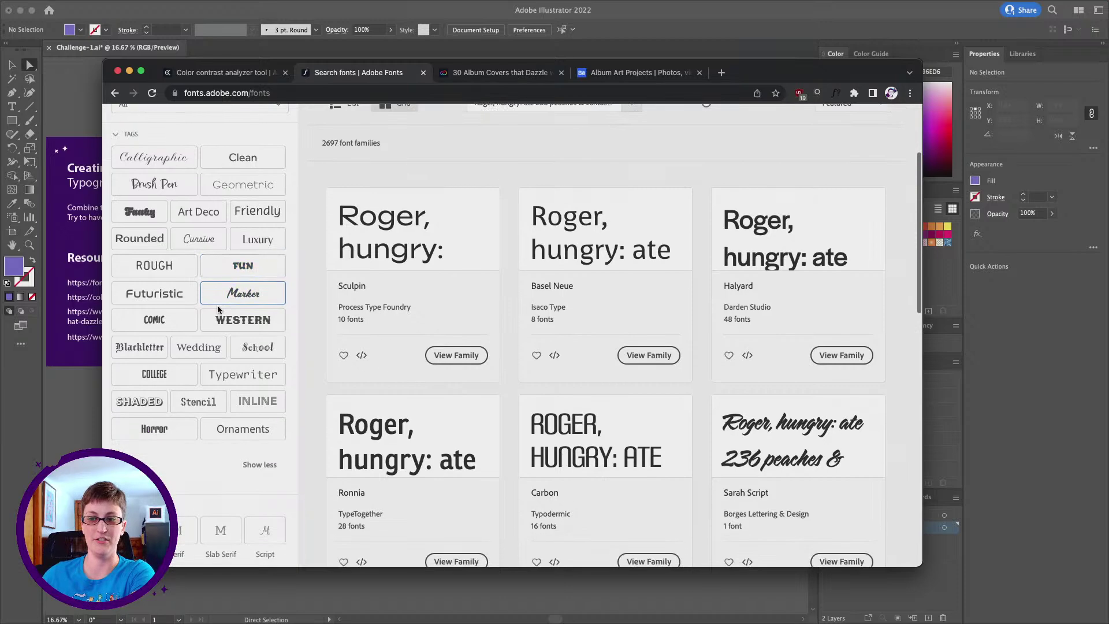
pyautogui.scroll(1, 243, 319)
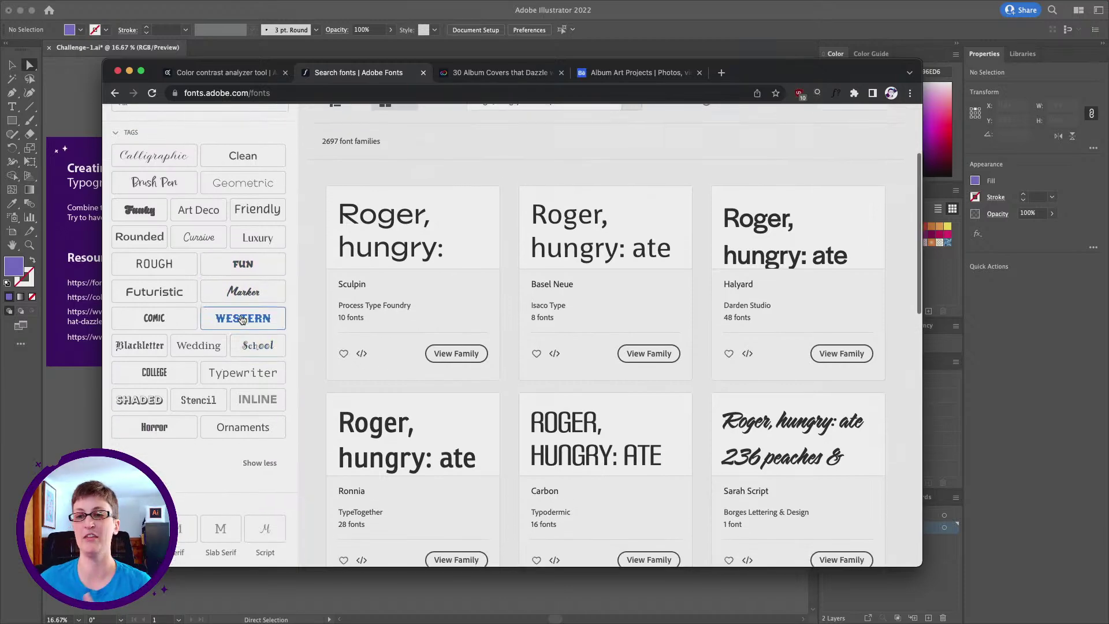
# Filter fonts by the Futuristic tag and sort the 30 results by Newest
pyautogui.click(158, 293)
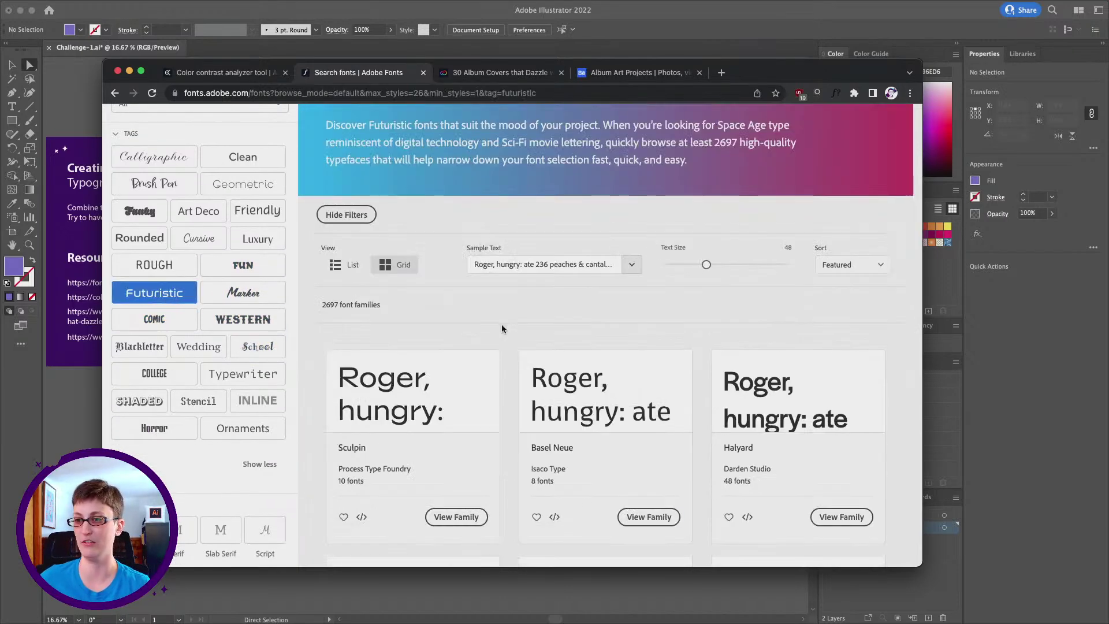
pyautogui.scroll(-1, 501, 329)
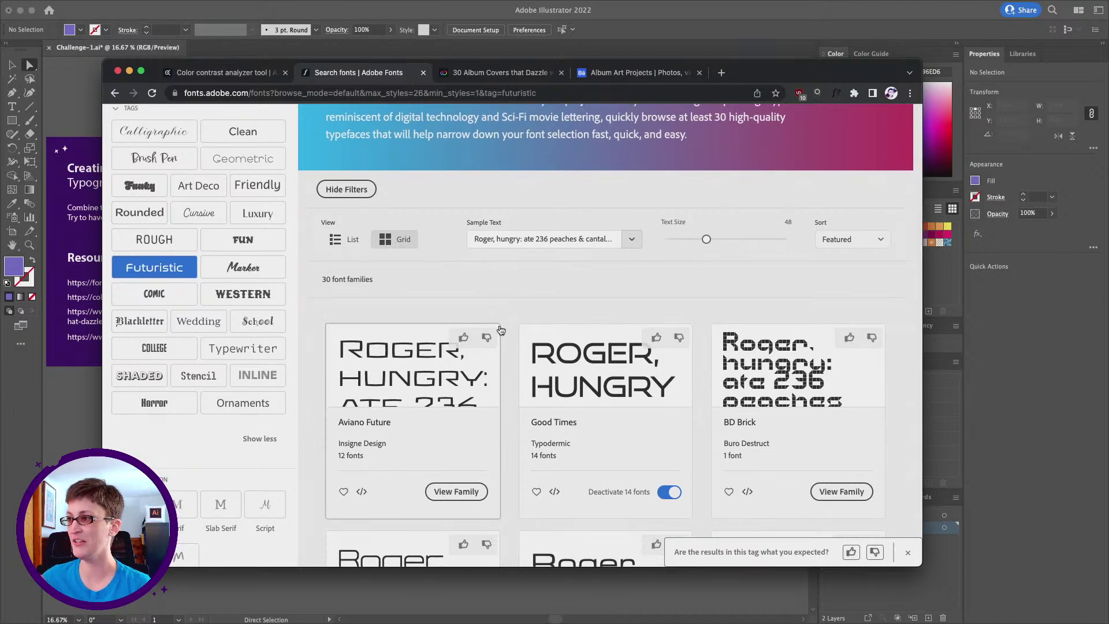
pyautogui.click(854, 227)
pyautogui.click(832, 287)
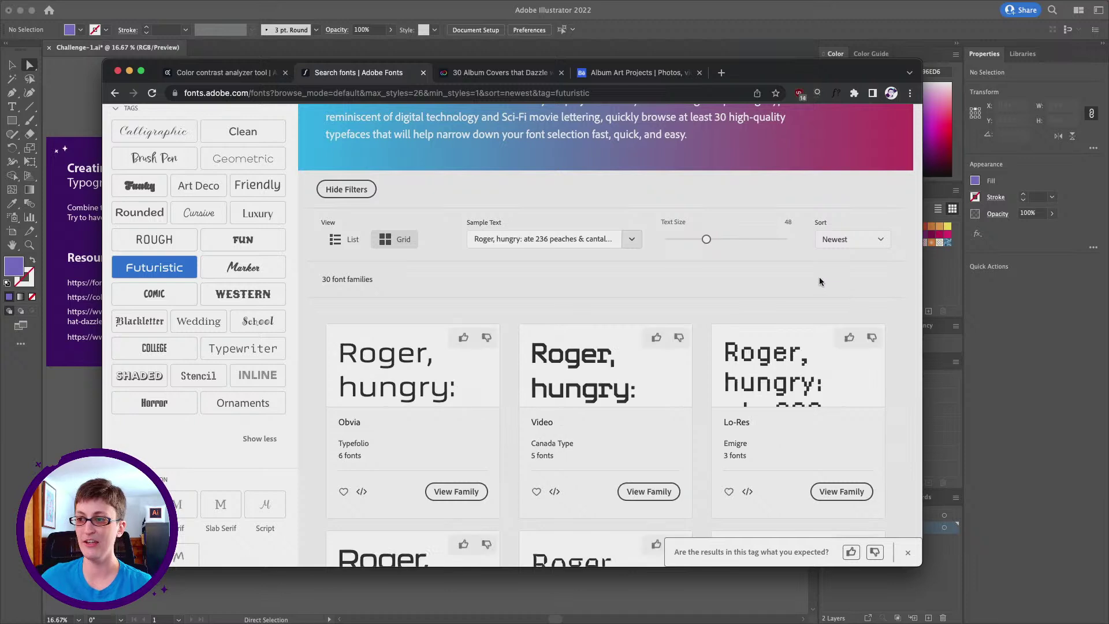
pyautogui.scroll(-1, 681, 323)
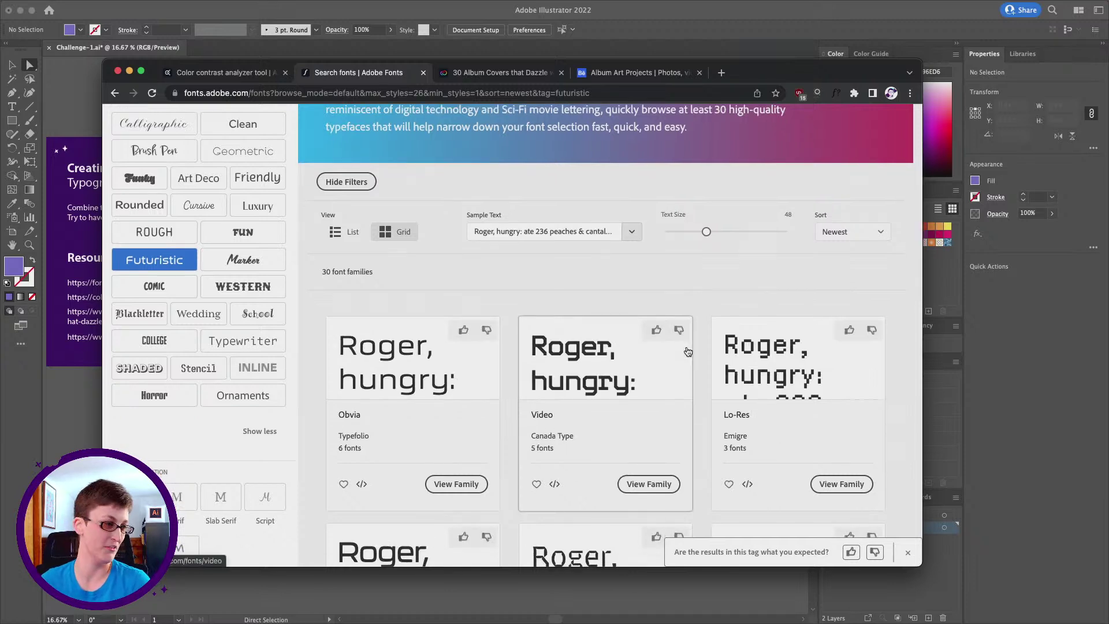
pyautogui.scroll(-2, 691, 361)
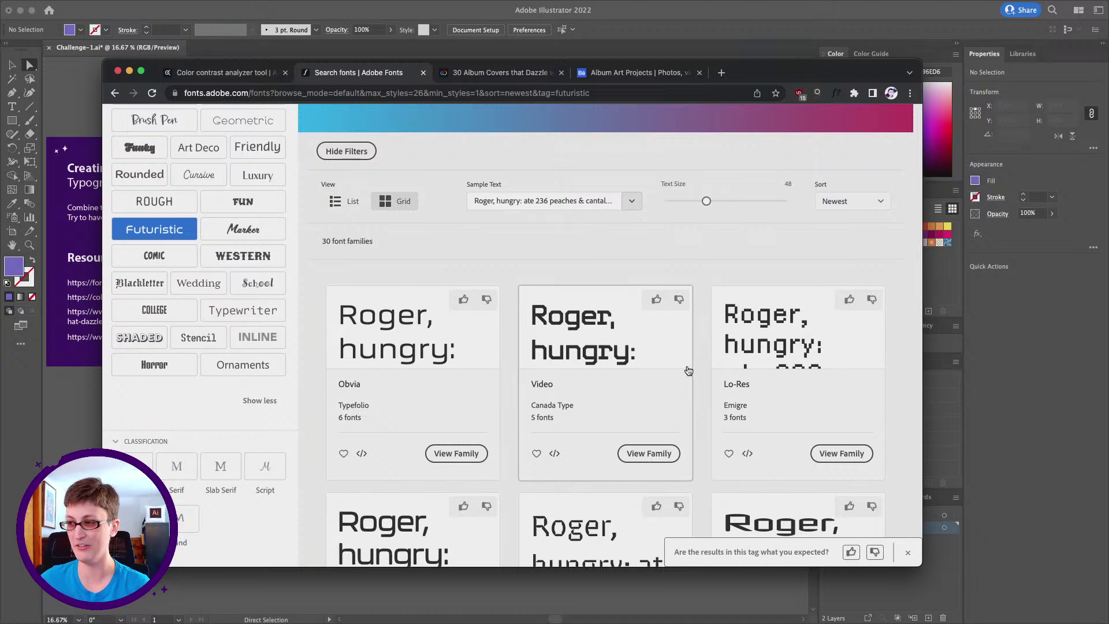
pyautogui.scroll(-2, 635, 369)
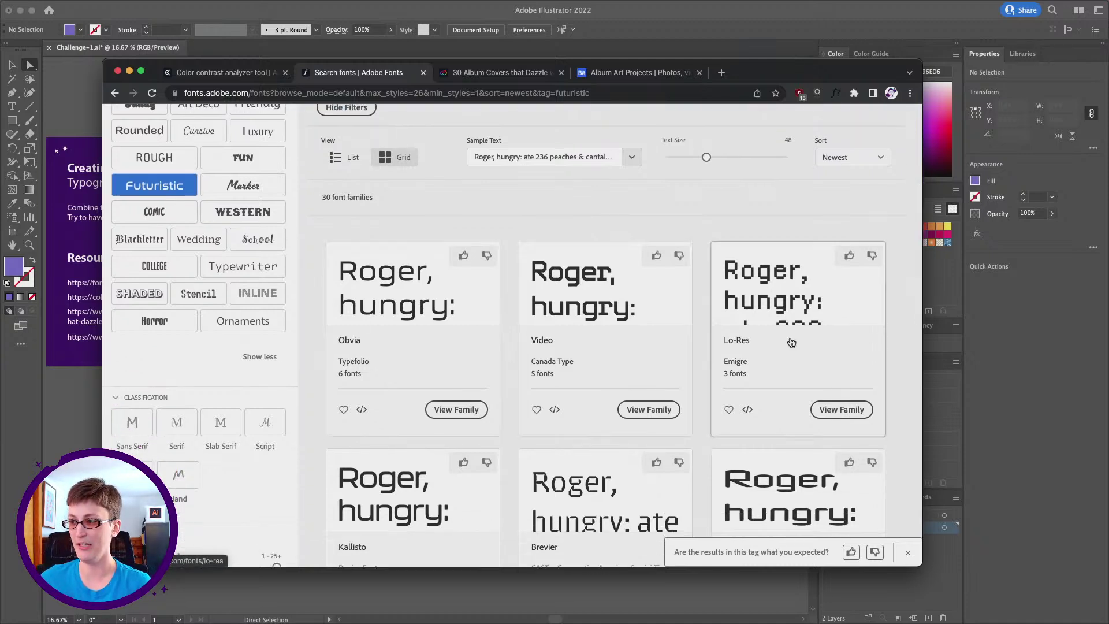
pyautogui.scroll(2, 768, 321)
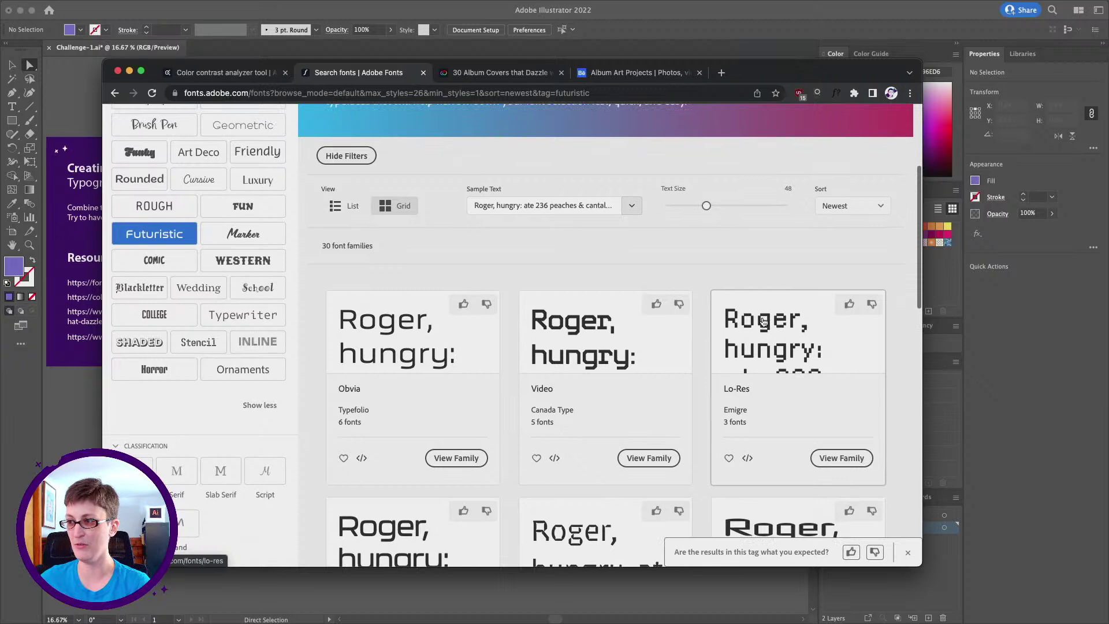
# Replace the Adobe Fonts sample text with the artist name to preview the fonts
pyautogui.doubleClick(496, 200)
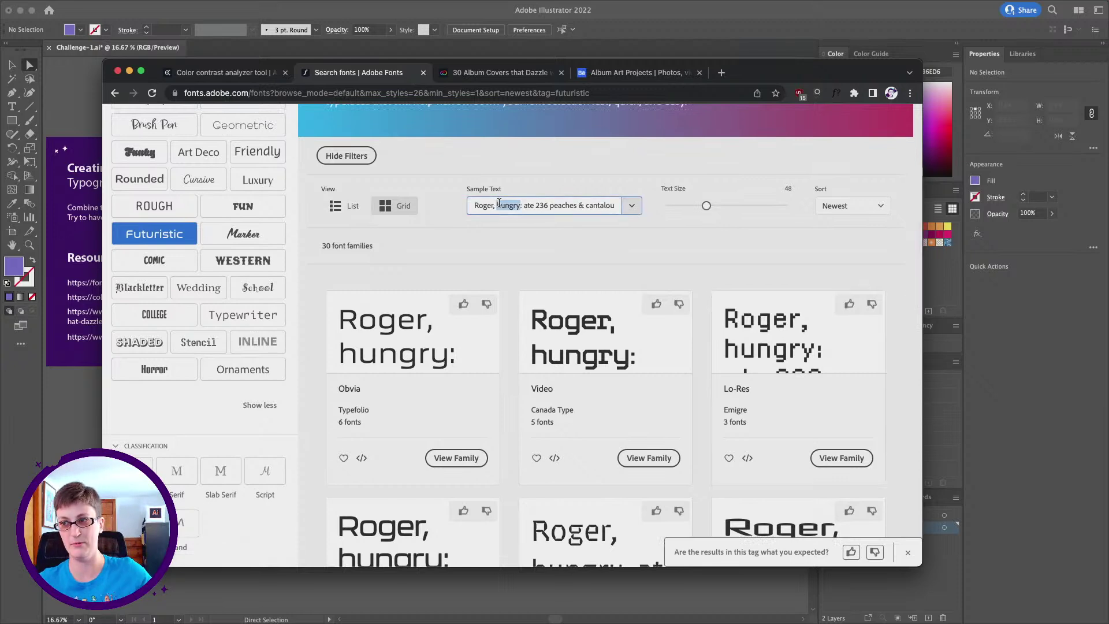
pyautogui.tripleClick(497, 202)
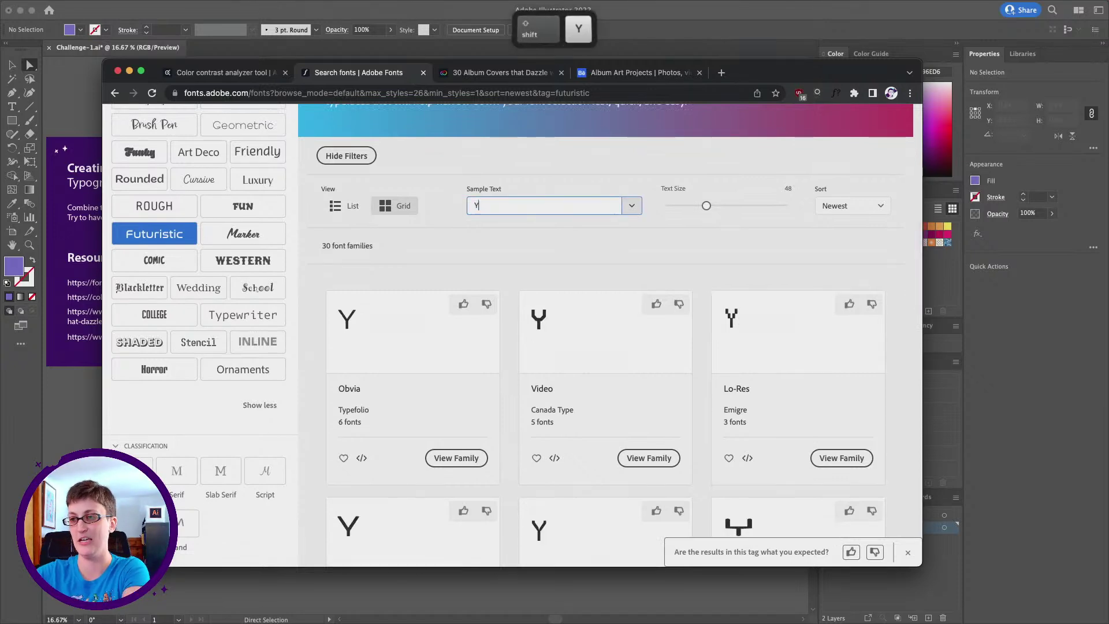
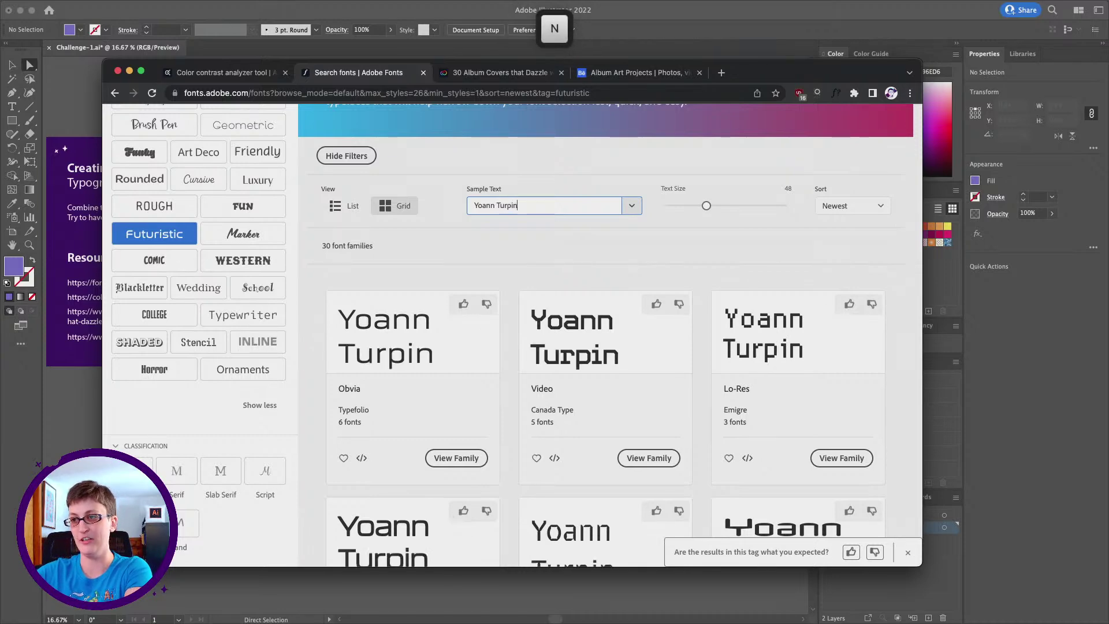
pyautogui.scroll(-5, 580, 263)
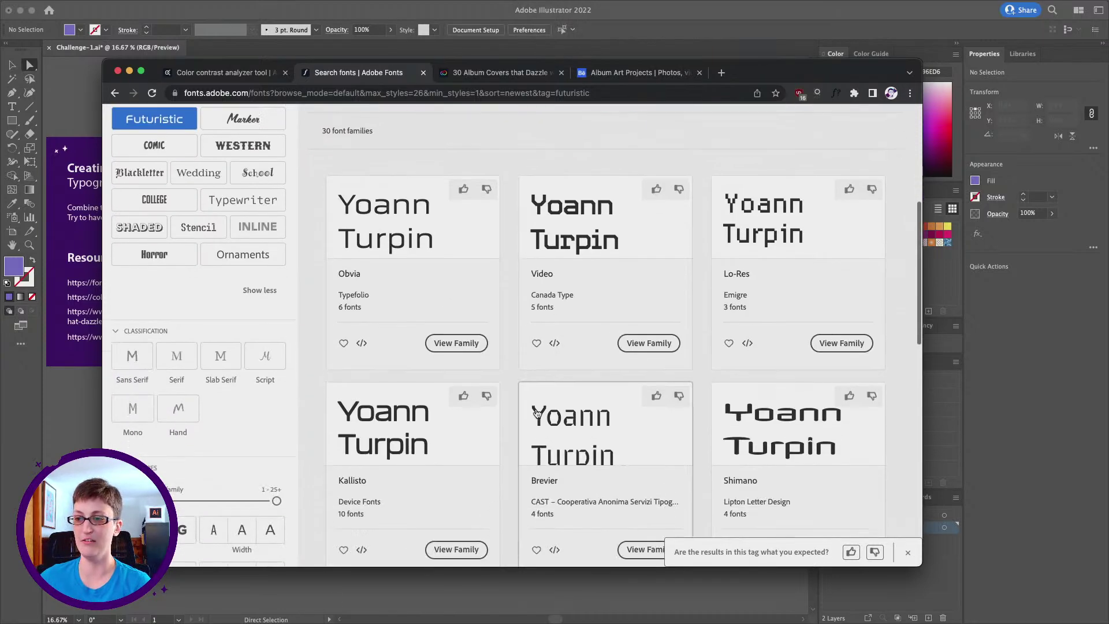
pyautogui.scroll(3, 537, 413)
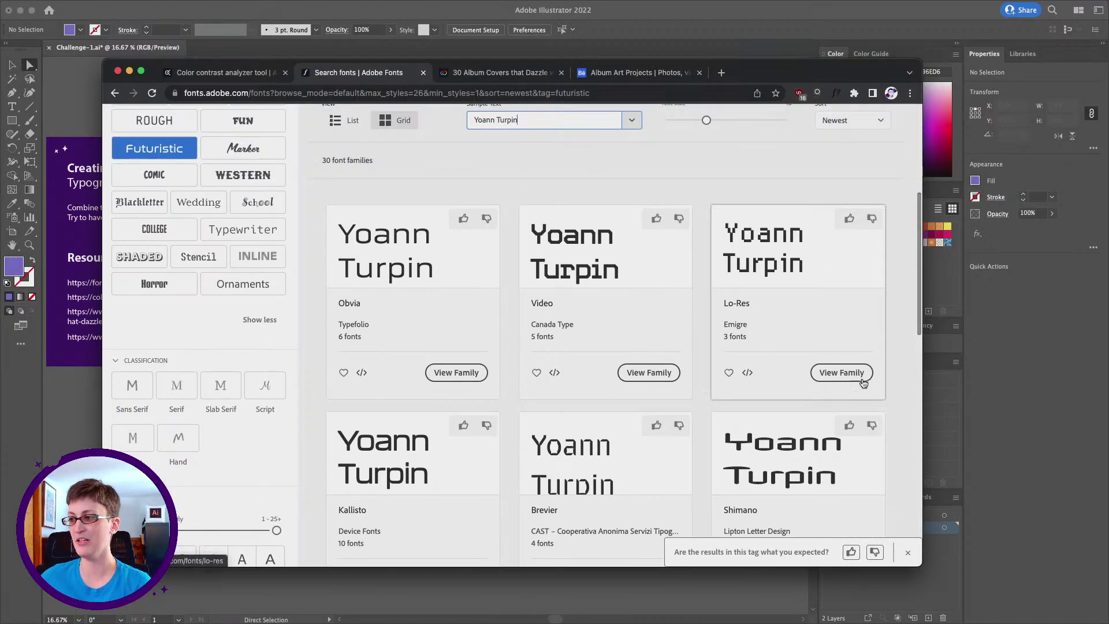
# Activate the Lo-Res 12 fonts from the Lo-Res family page, then return to Illustrator
pyautogui.click(848, 377)
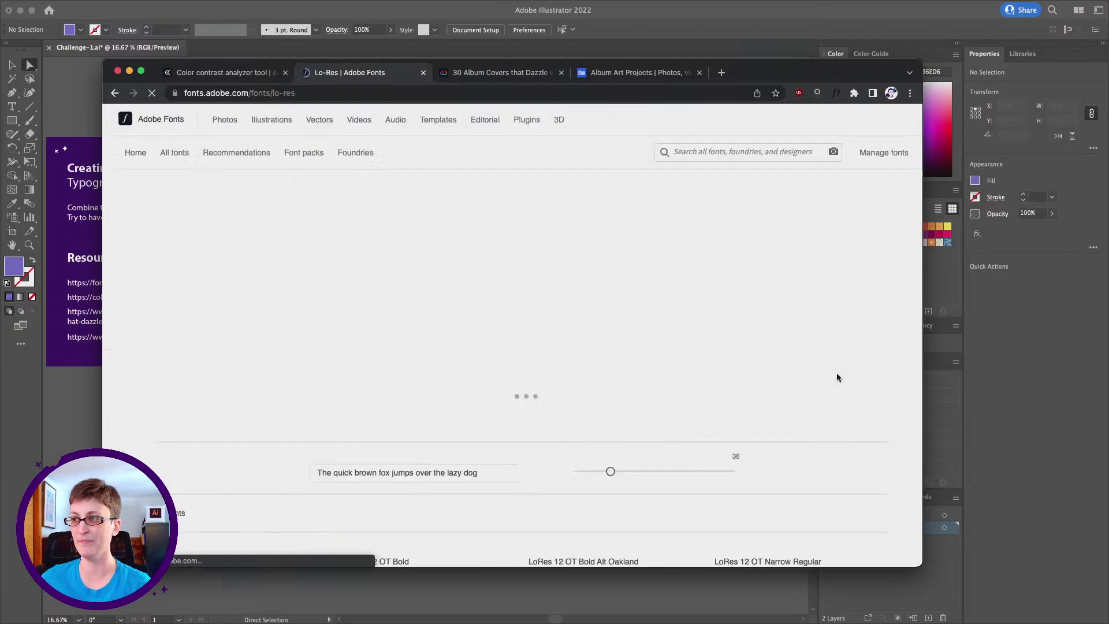
pyautogui.click(833, 222)
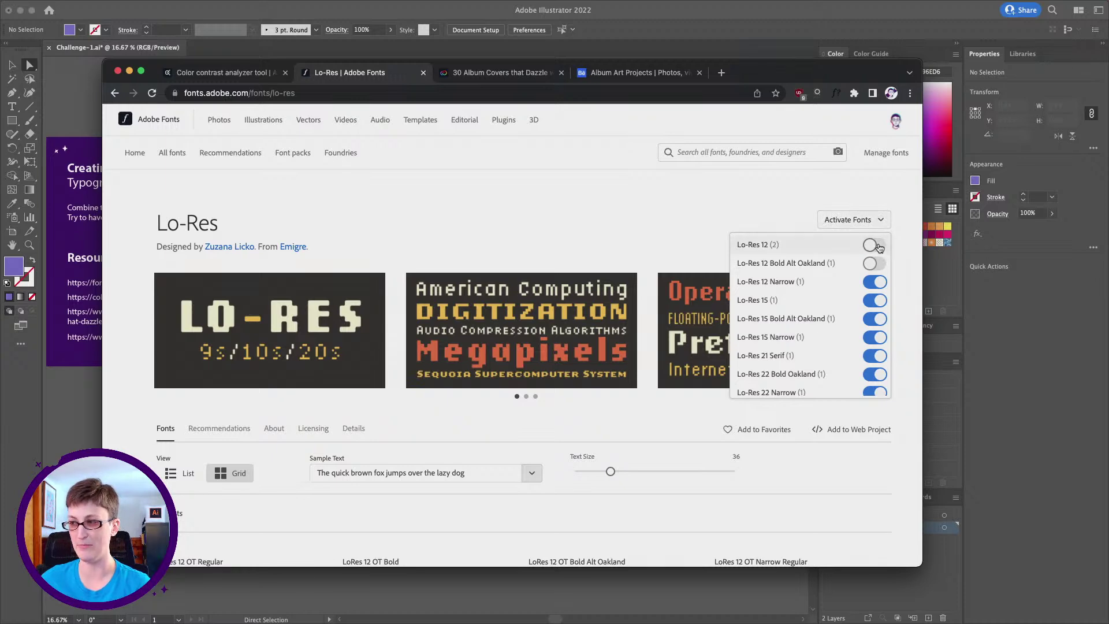
pyautogui.click(875, 245)
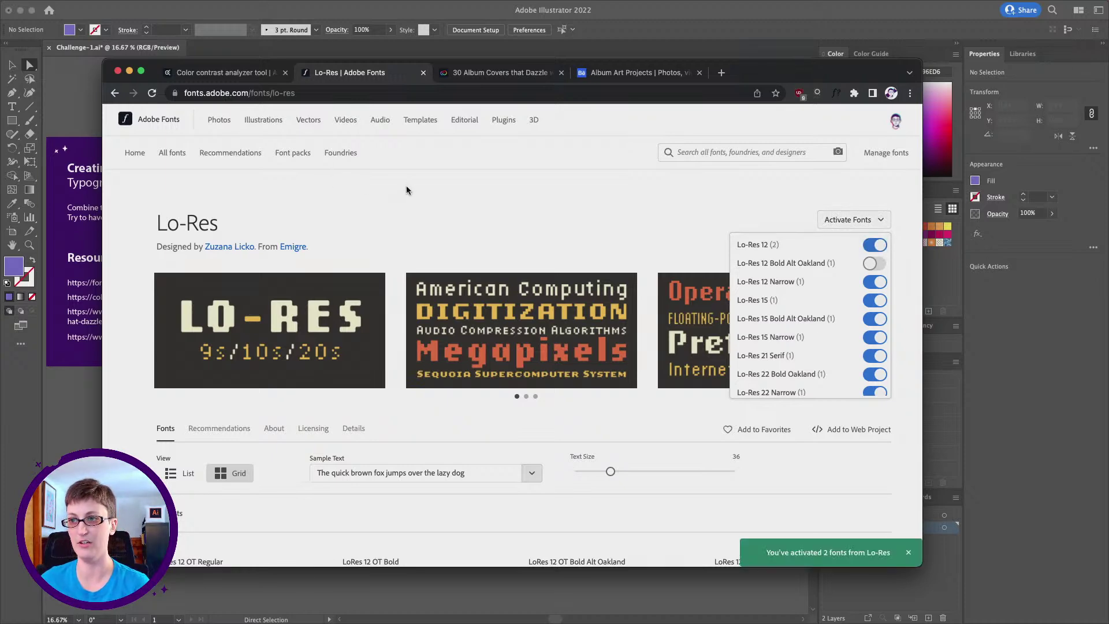
pyautogui.click(342, 183)
pyautogui.press('super+Tab')
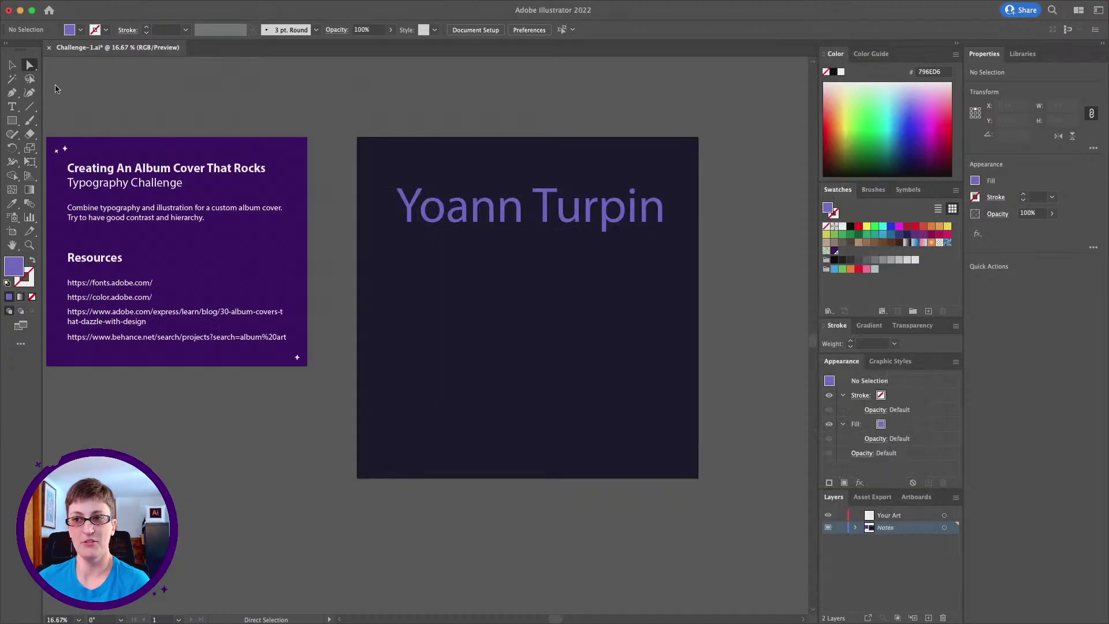
# Set the artist-name text in LoRes12OT-Regular by searching 'lores' in the Properties font field
pyautogui.click(553, 211)
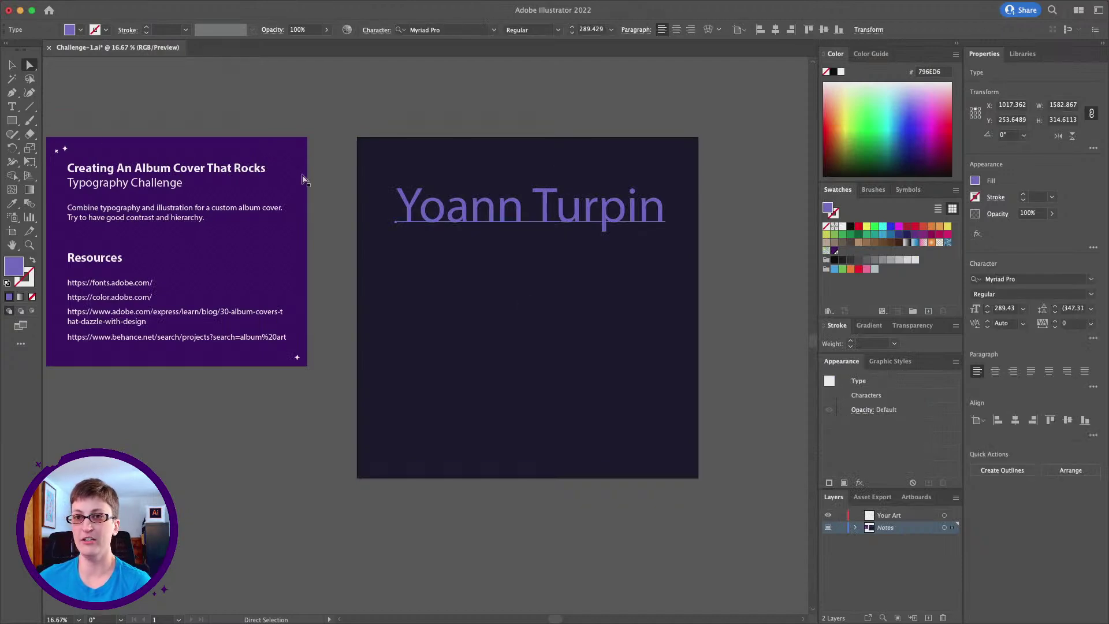
pyautogui.click(10, 67)
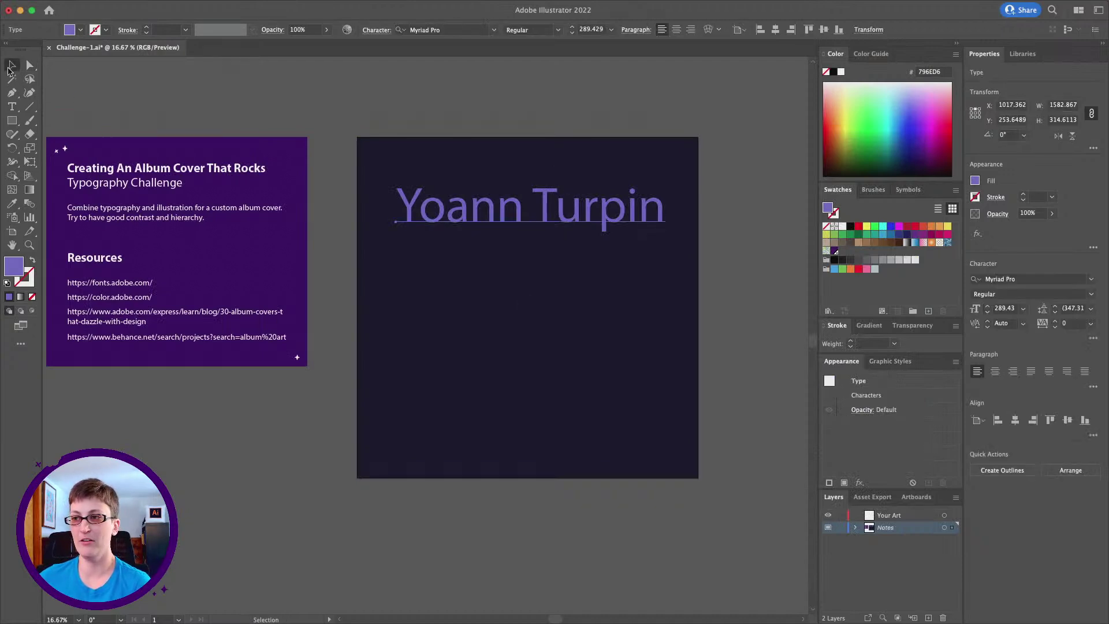
pyautogui.click(466, 30)
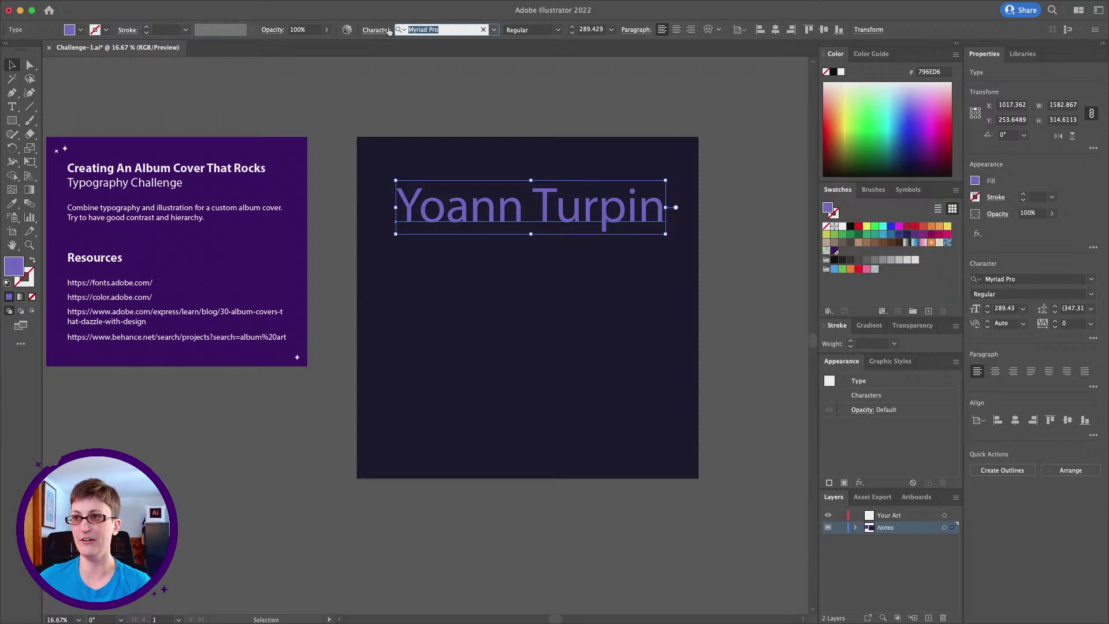
pyautogui.click(1085, 279)
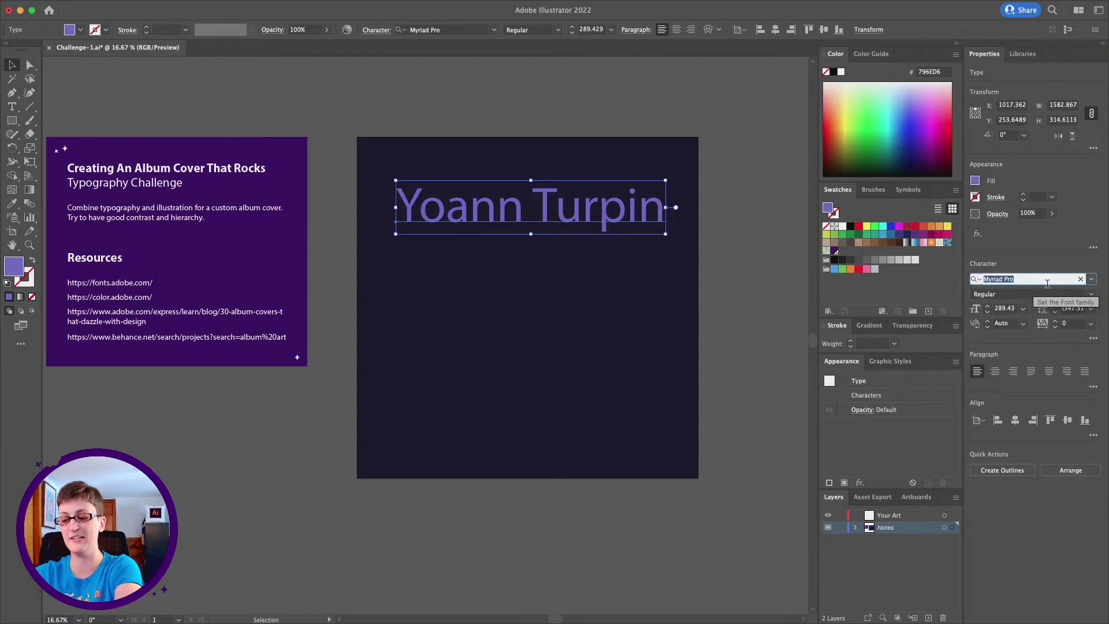
pyautogui.write('lor')
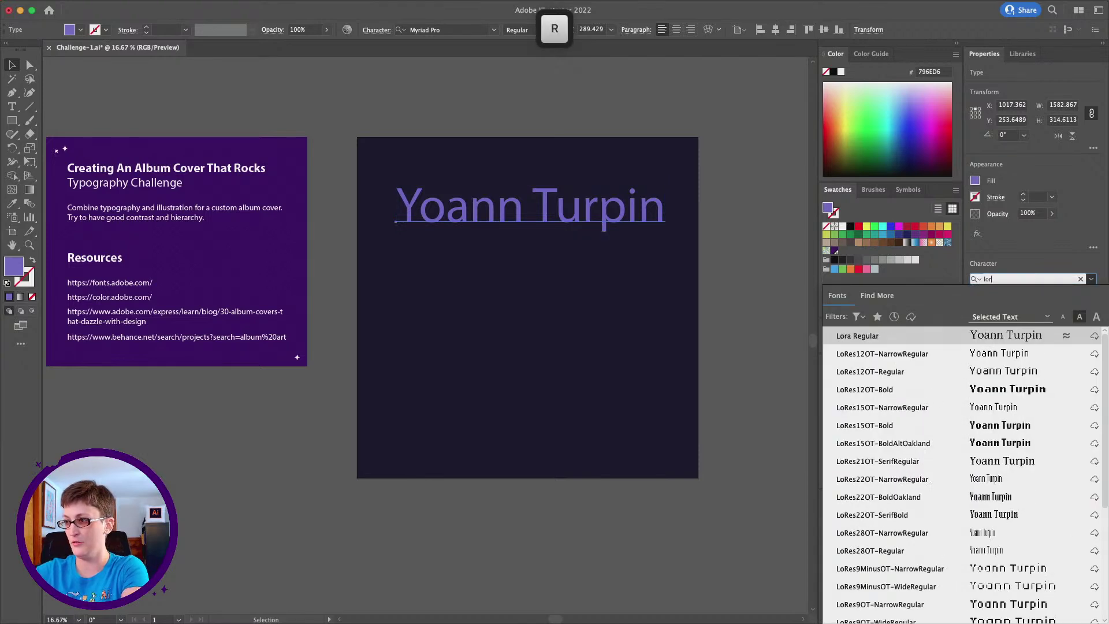
pyautogui.write('es')
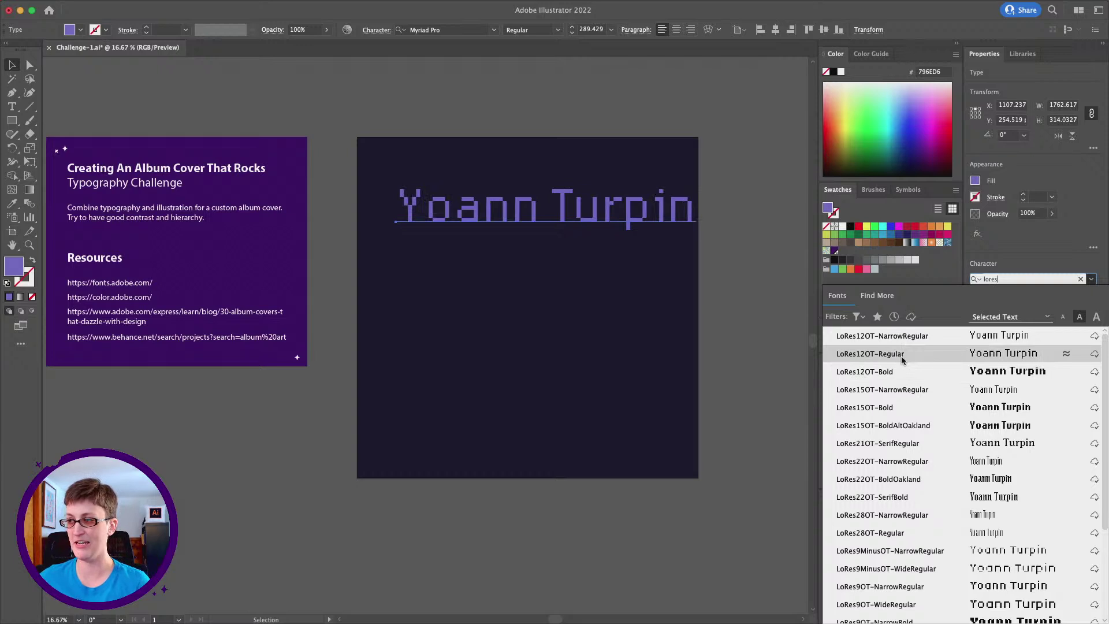
pyautogui.click(902, 359)
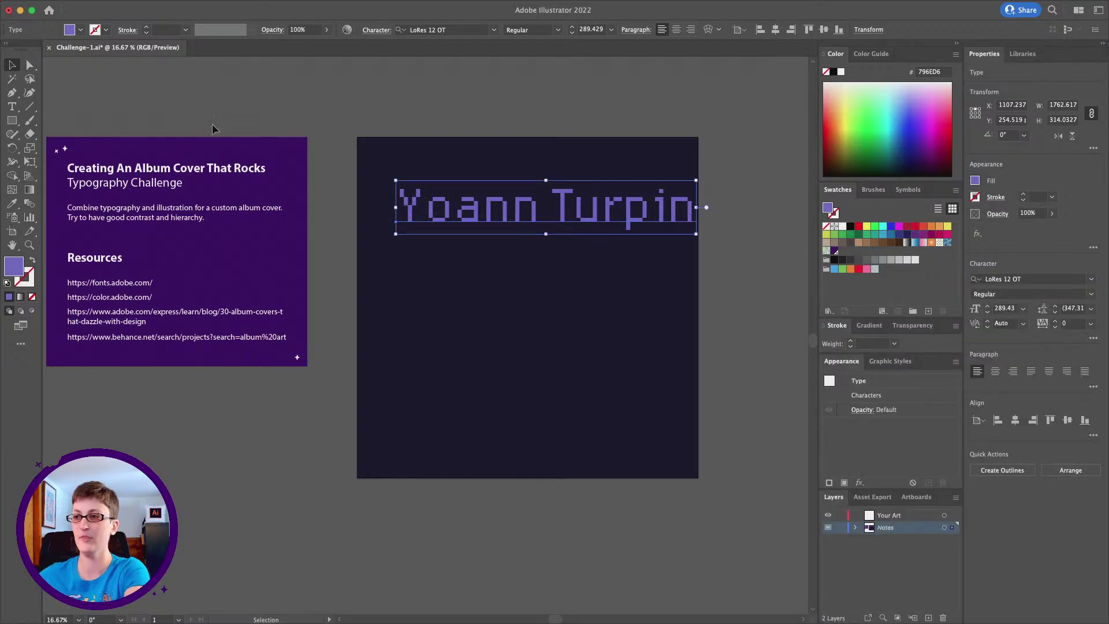
# Move the artist name to the artboard bottom and place a pasted-in-front copy straight above at the top
pyautogui.moveTo(585, 221); pyautogui.dragTo(562, 445)
pyautogui.hscroll(-1, 571, 450)
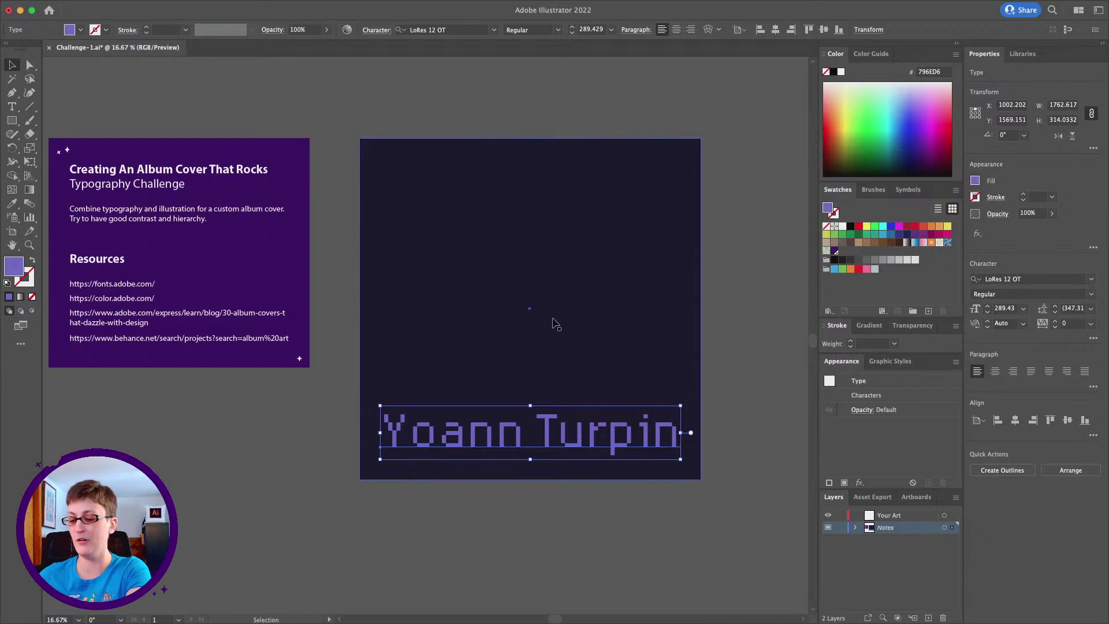
pyautogui.press('cmd+c')
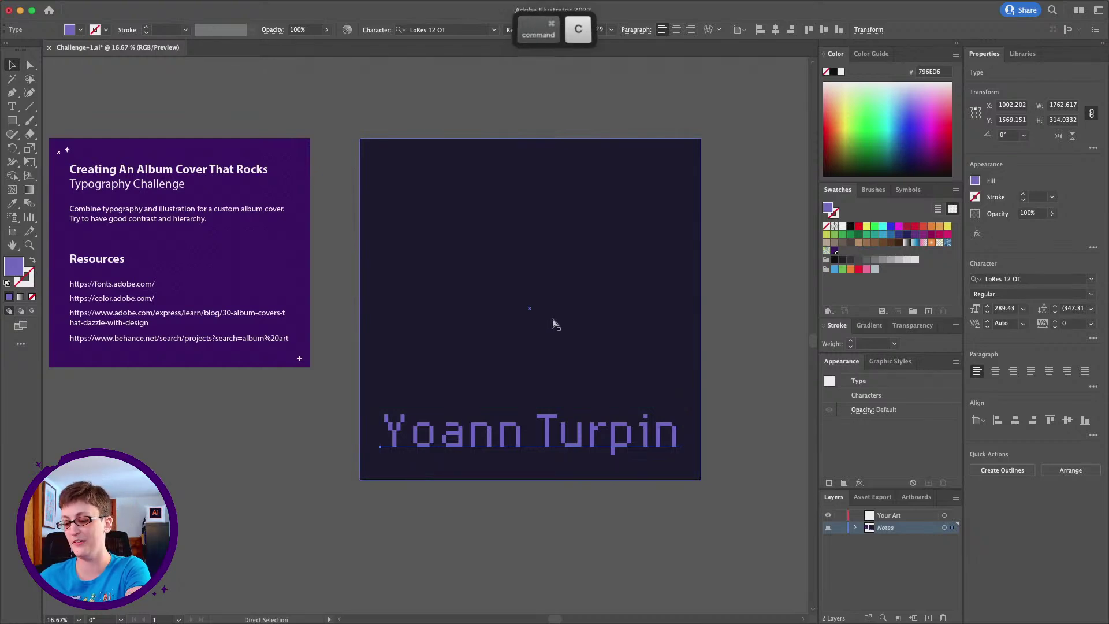
pyautogui.press('super+f')
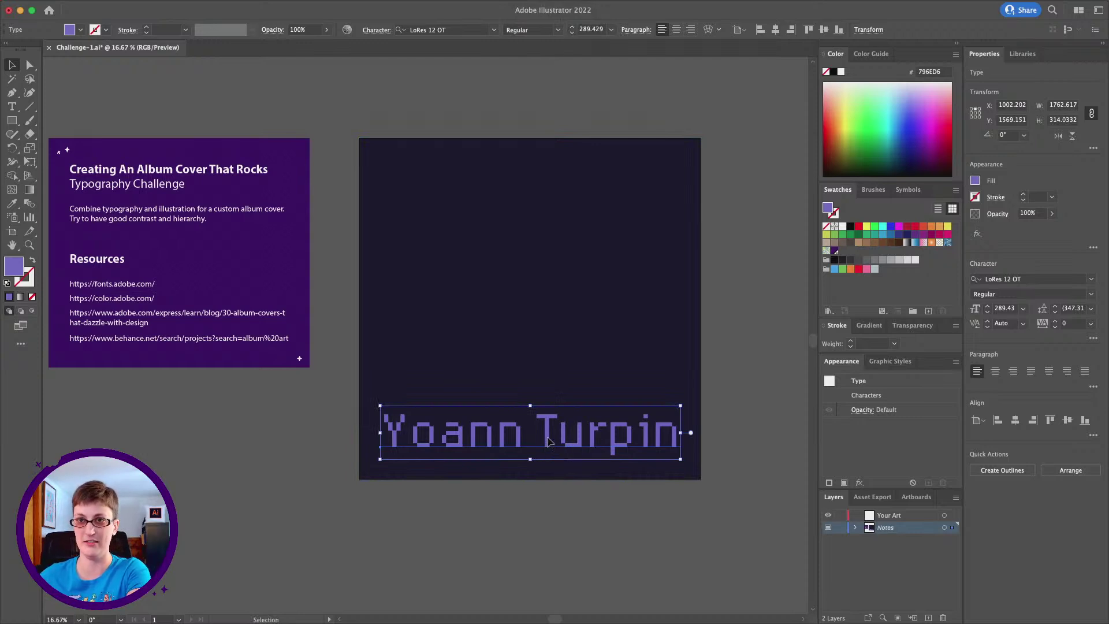
pyautogui.press('shift')
pyautogui.moveTo(547, 442); pyautogui.dragTo(553, 192)
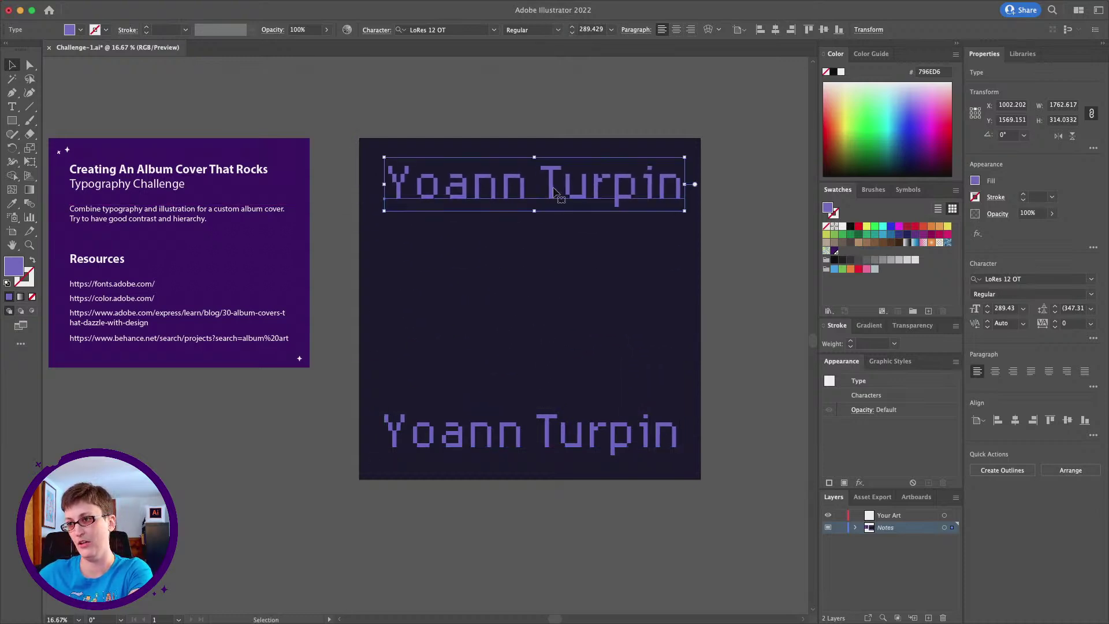
# Retype the top copy's text as 'Rythm'N'Bits'
pyautogui.tripleClick(552, 186)
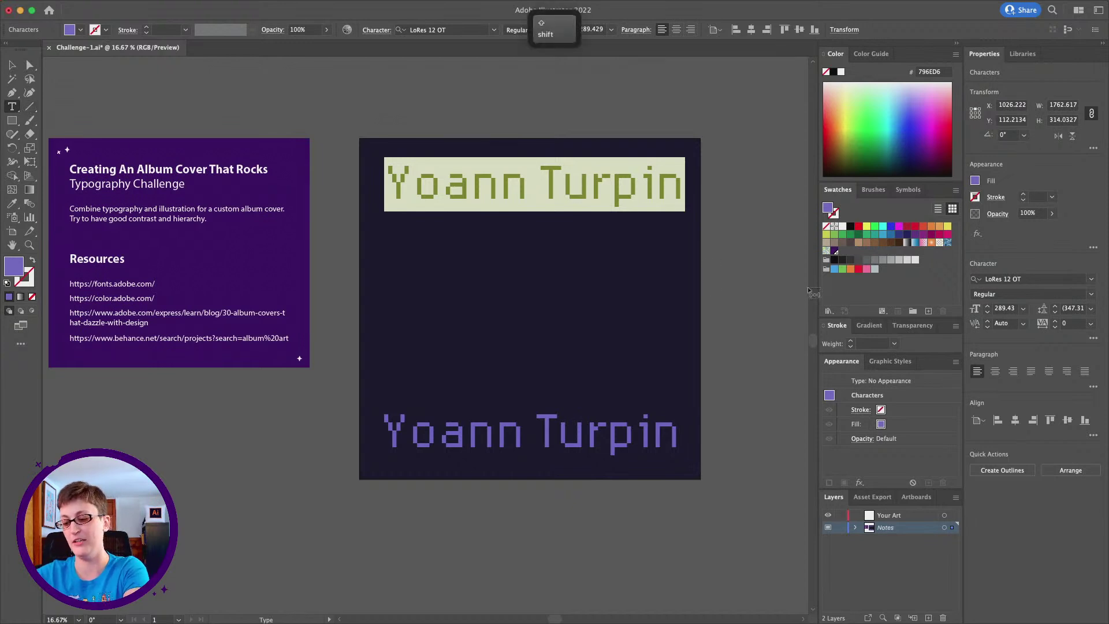
pyautogui.write('Ryth')
pyautogui.write('m')
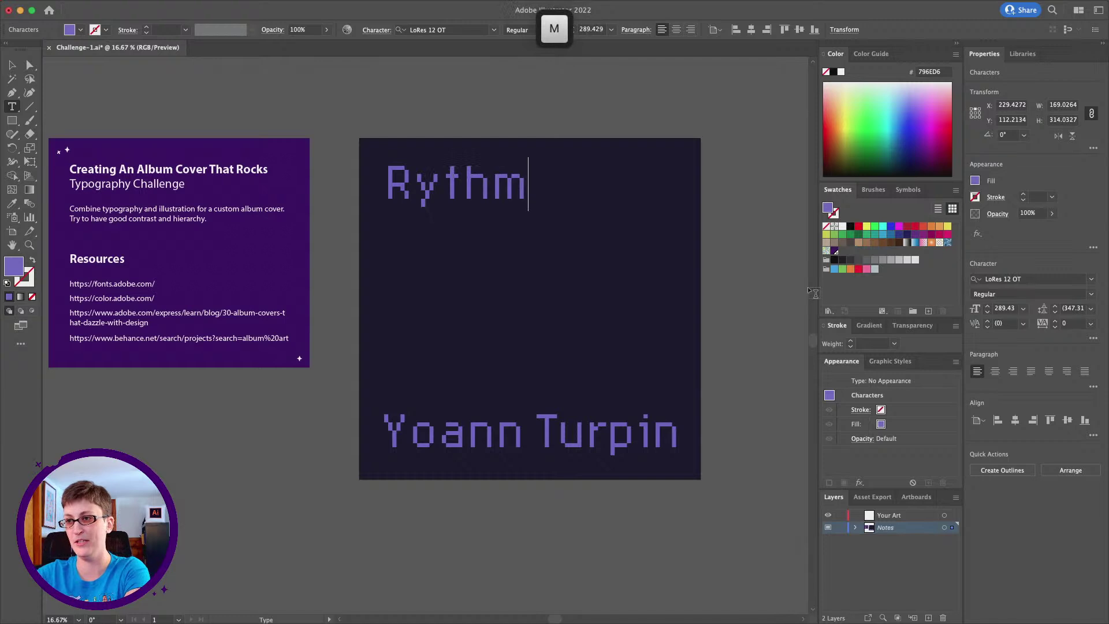
pyautogui.press('BackSpace')
pyautogui.write("'N'")
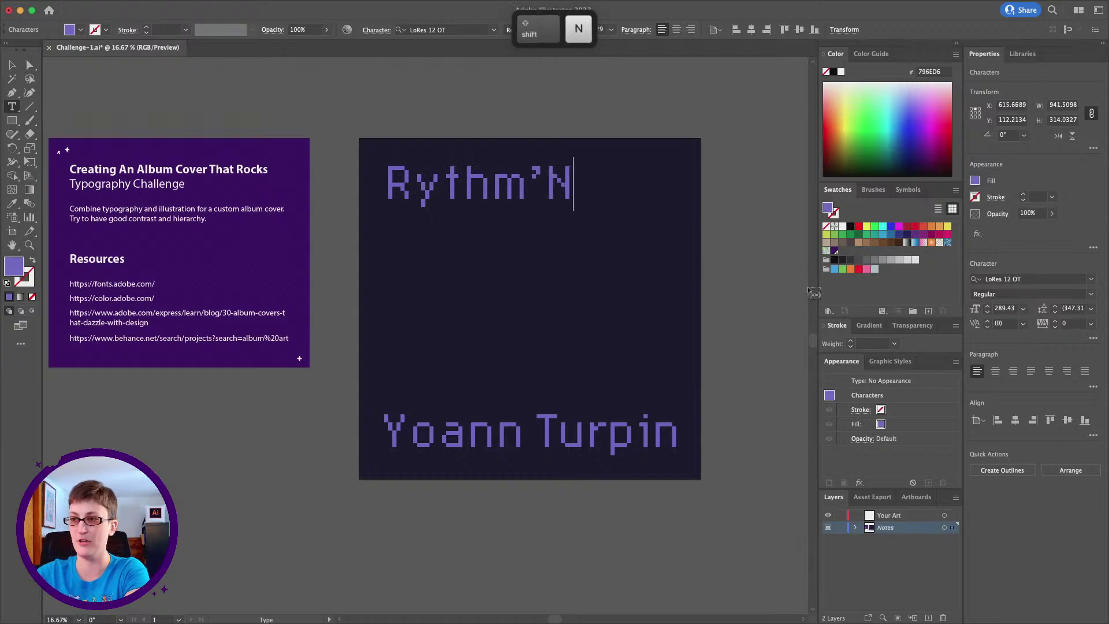
pyautogui.write('Bits')
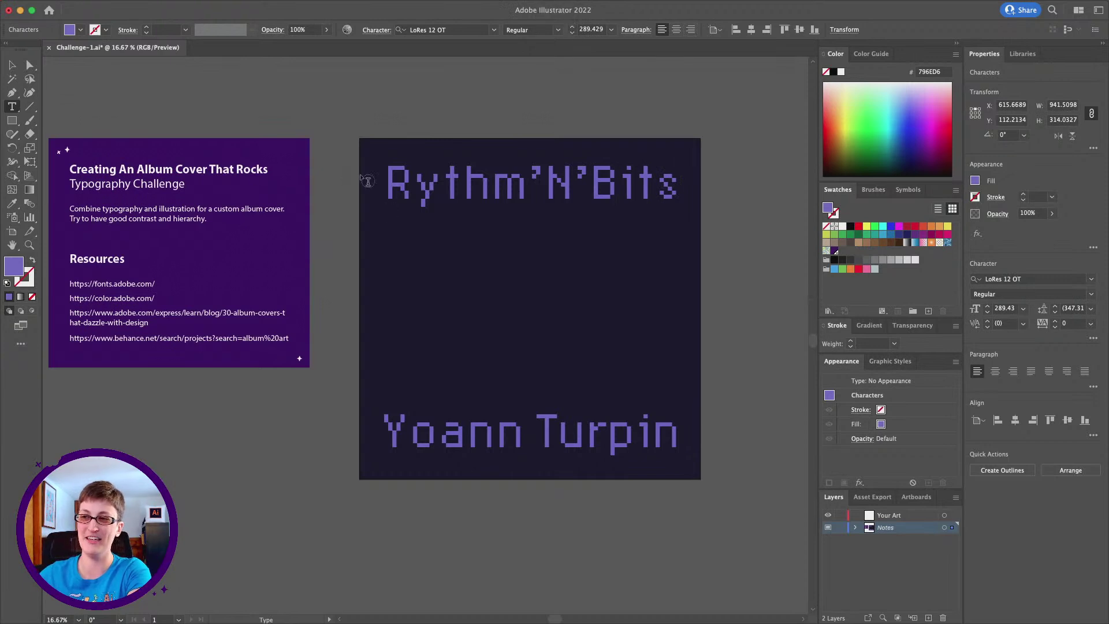
pyautogui.click(12, 65)
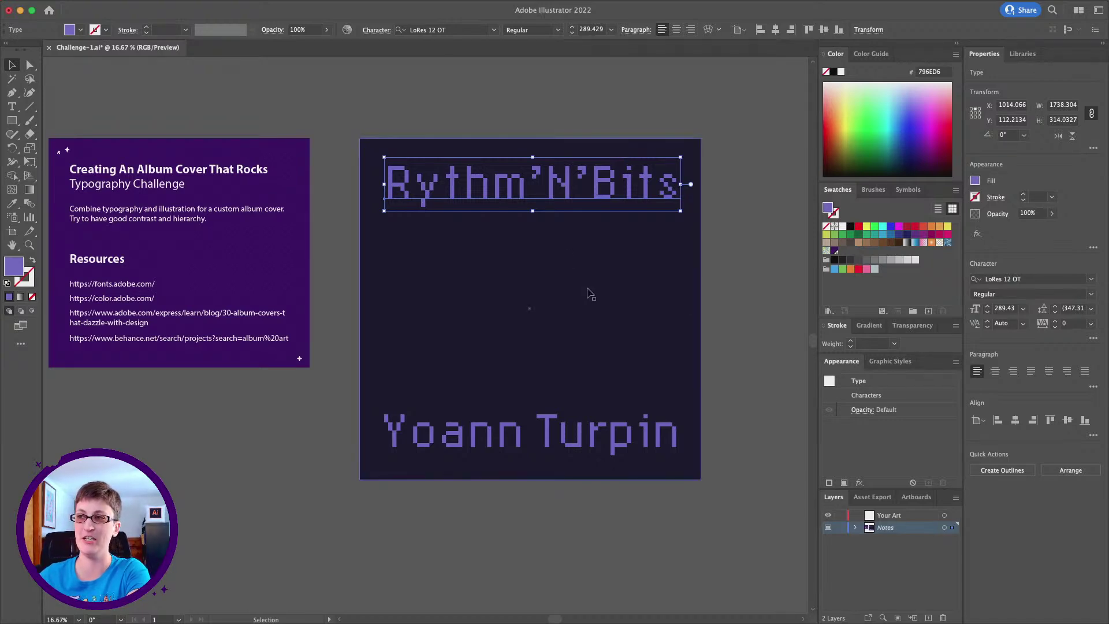
# Make the title Bold, shrink and centre the artist name, and nudge the title left
pyautogui.click(557, 30)
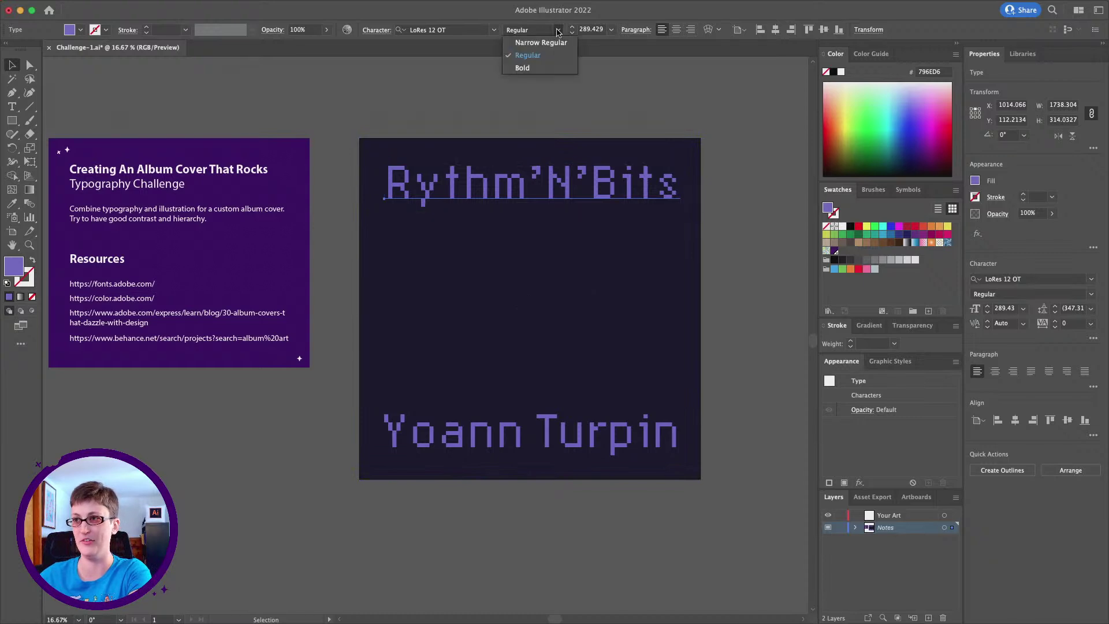
pyautogui.click(537, 68)
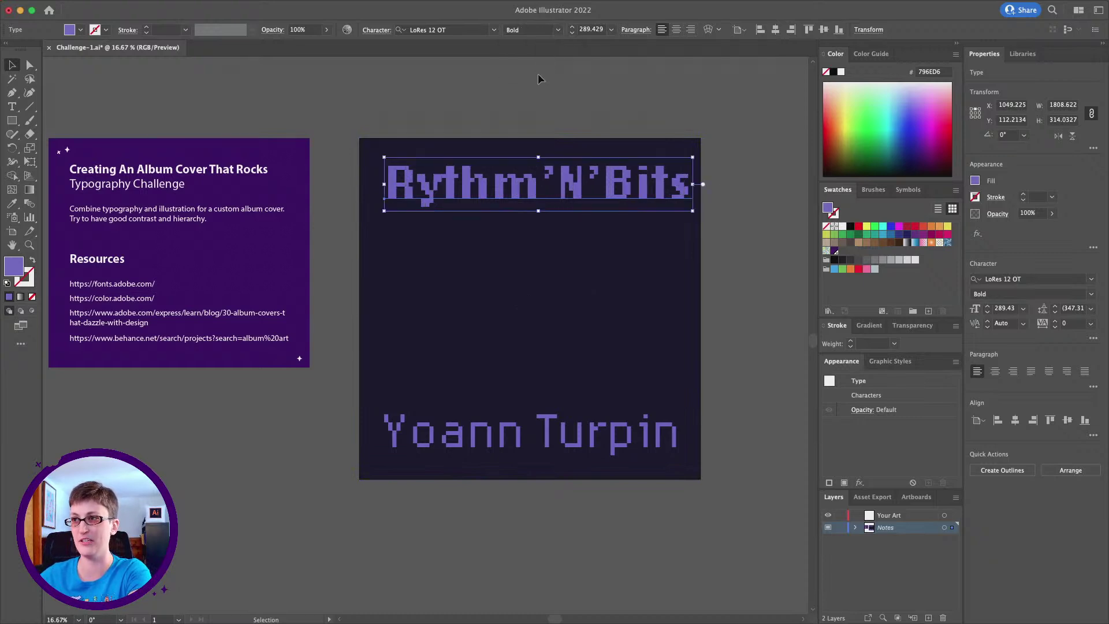
pyautogui.click(660, 450)
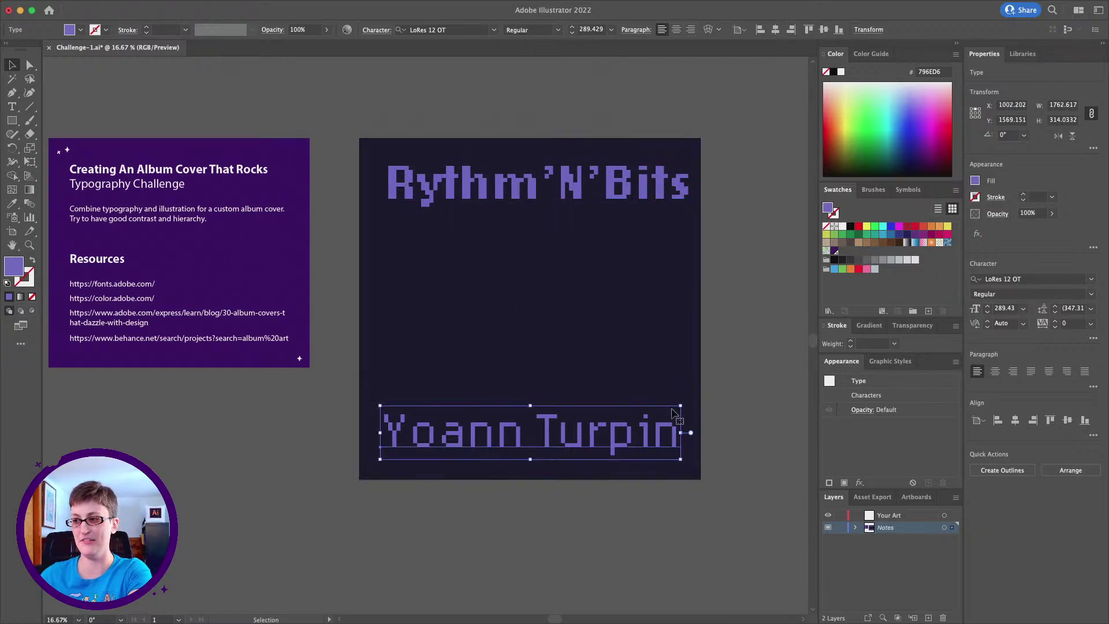
pyautogui.moveTo(685, 403); pyautogui.dragTo(627, 426)
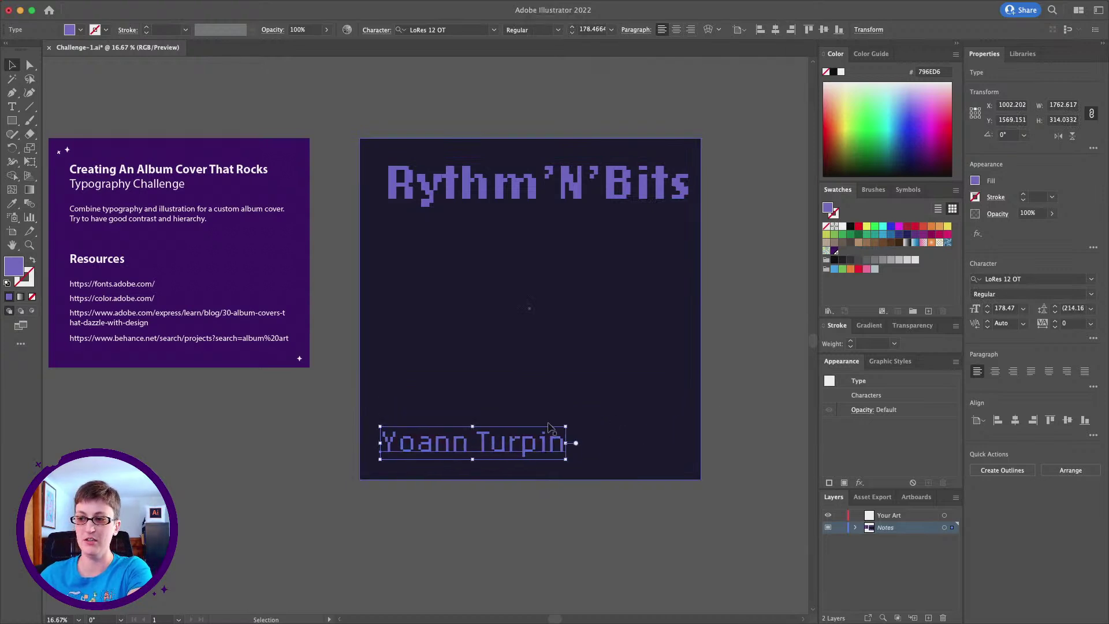
pyautogui.moveTo(521, 440); pyautogui.dragTo(576, 439)
pyautogui.moveTo(574, 176); pyautogui.dragTo(568, 176)
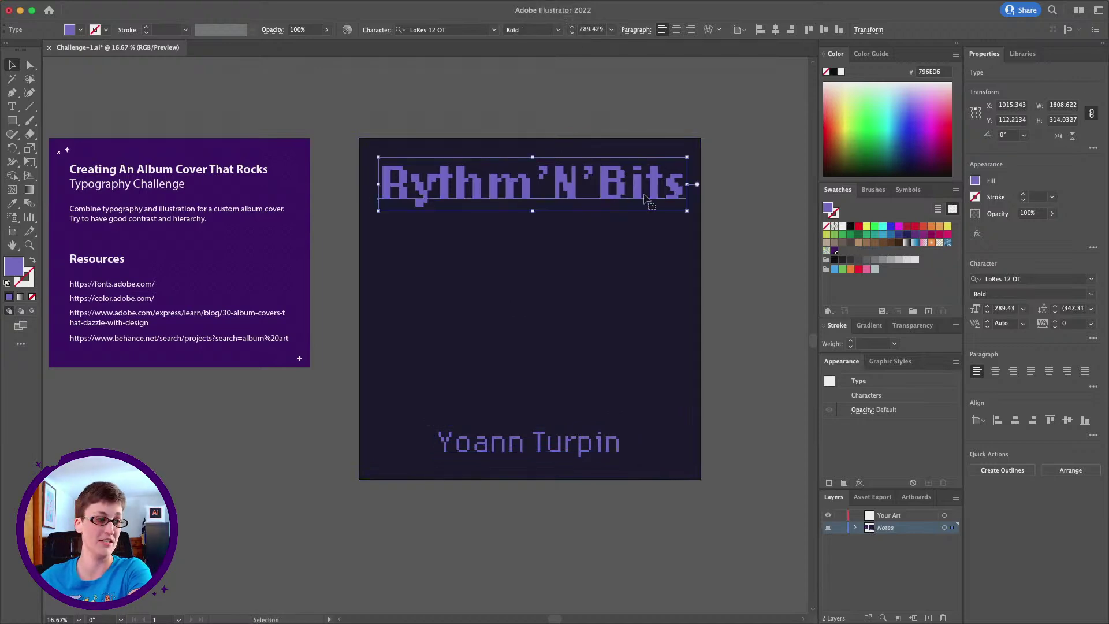
# Correct the title to 'Rhythm'N'Bits' and shrink it proportionally to fit inside the cover
pyautogui.doubleClick(411, 197)
pyautogui.write('h')
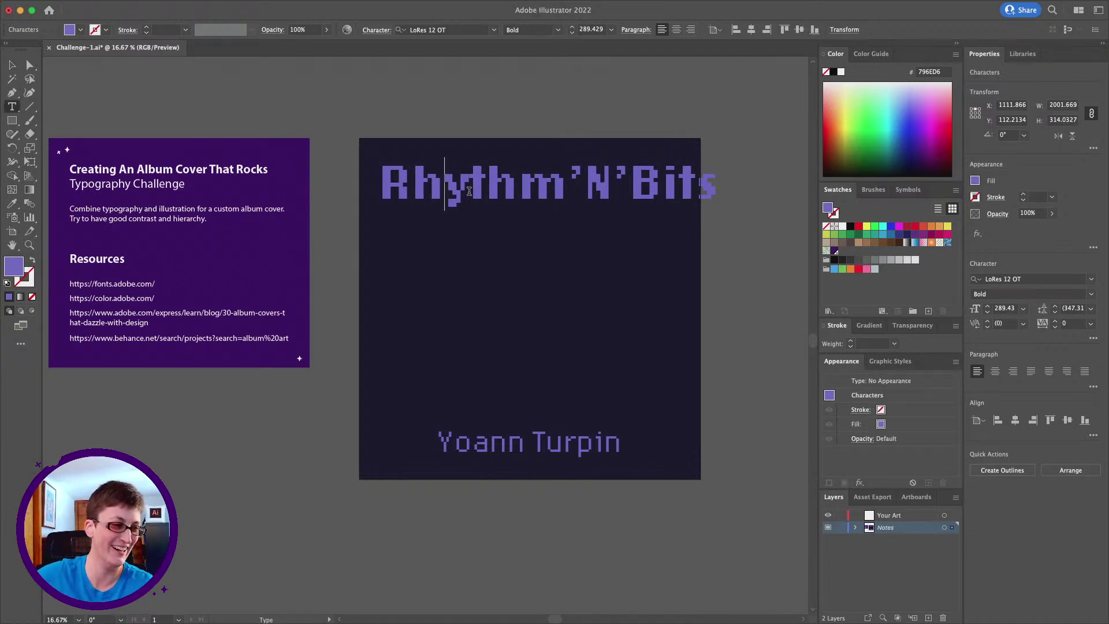
pyautogui.press('Right')
pyautogui.press('Right')
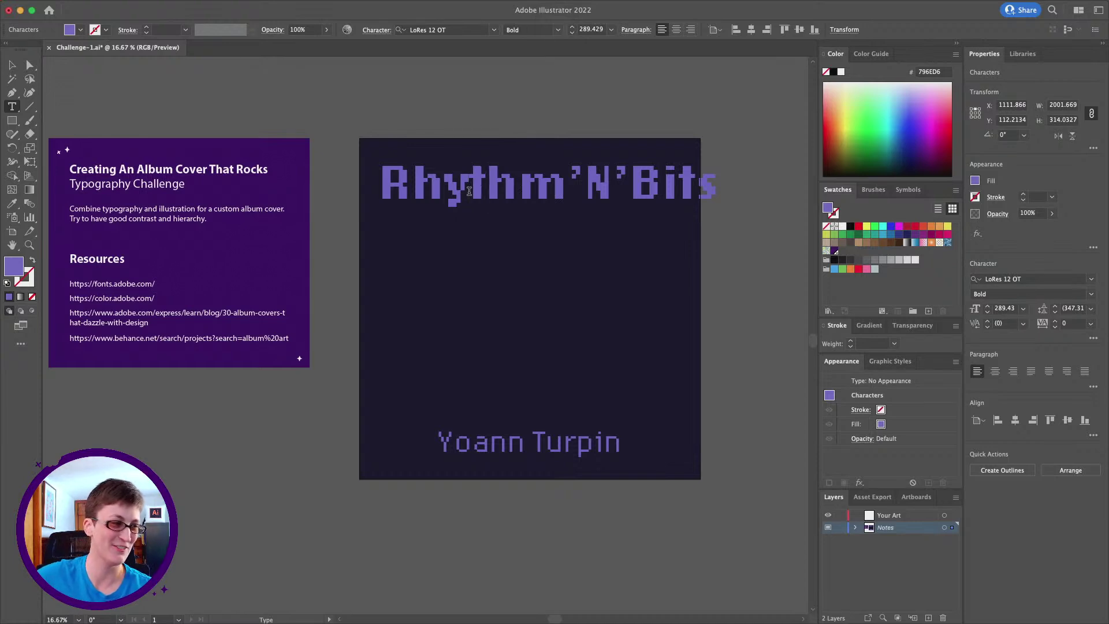
pyautogui.press('Escape')
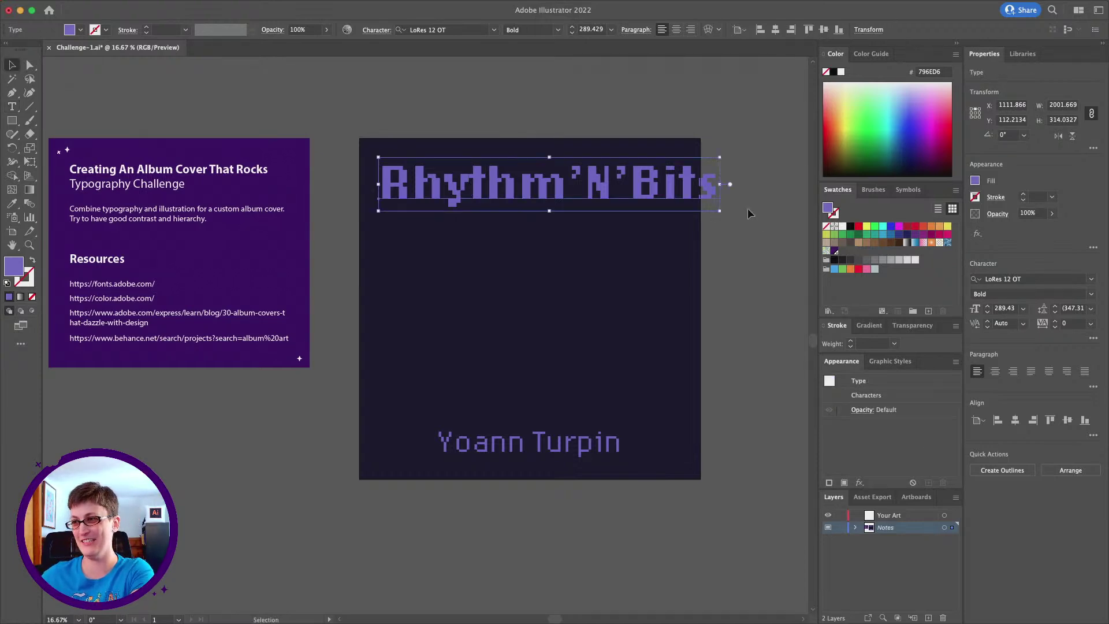
pyautogui.moveTo(718, 156); pyautogui.dragTo(685, 164)
pyautogui.click(587, 432)
pyautogui.click(505, 237)
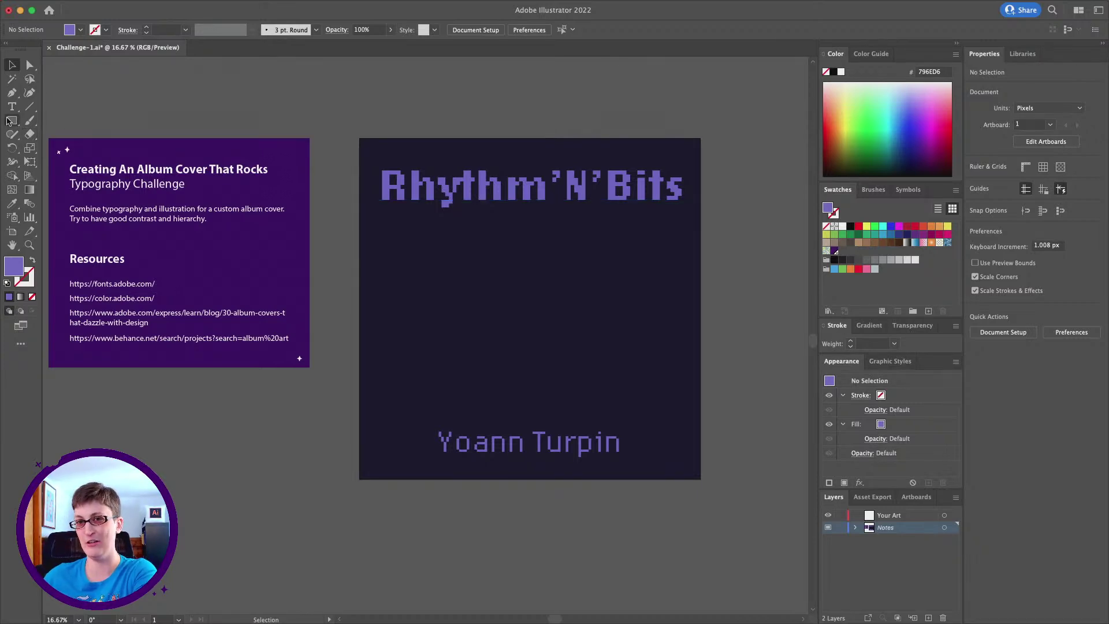
# Draw a purple circle about 755 px across, centred on the cover, with the Ellipse Tool
pyautogui.moveTo(8, 122); pyautogui.dragTo(88, 148)
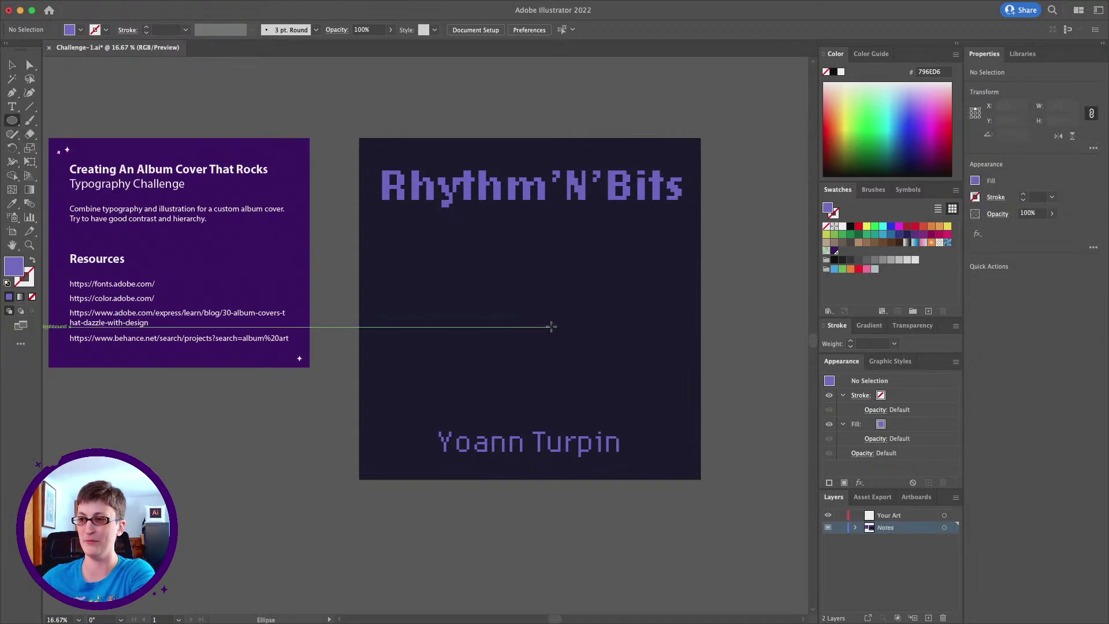
pyautogui.moveTo(12, 121); pyautogui.dragTo(33, 123)
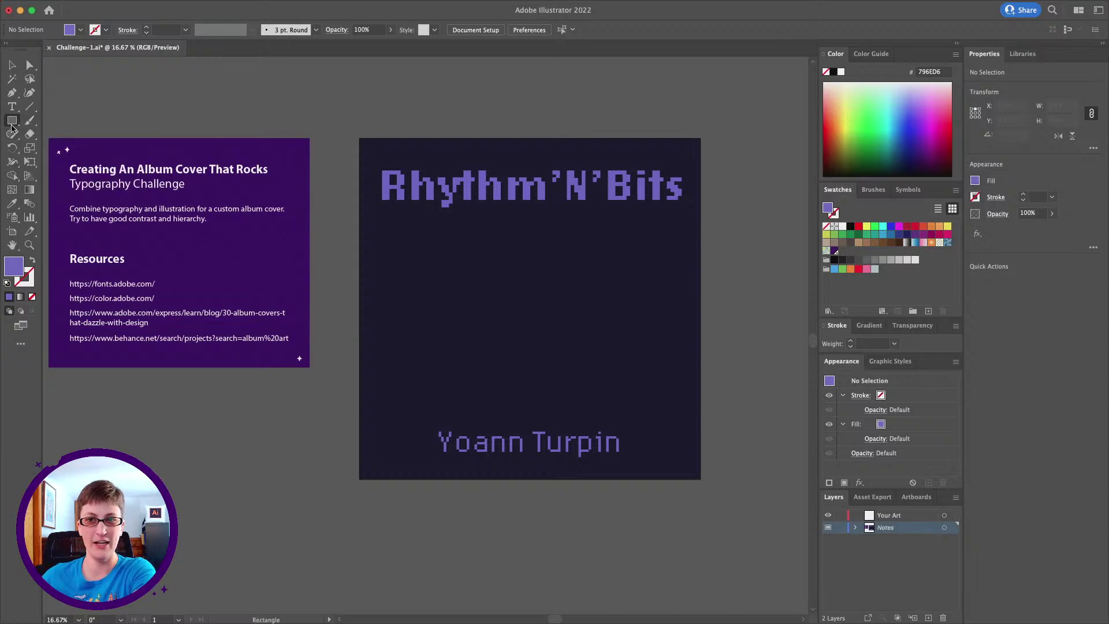
pyautogui.moveTo(12, 124); pyautogui.dragTo(13, 124)
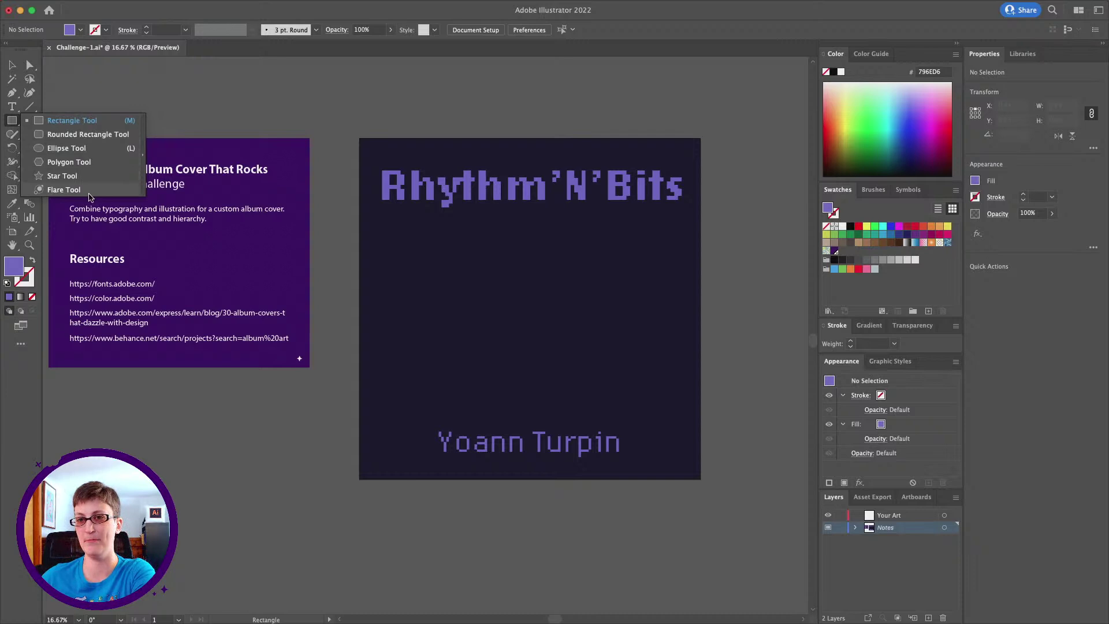
pyautogui.click(87, 148)
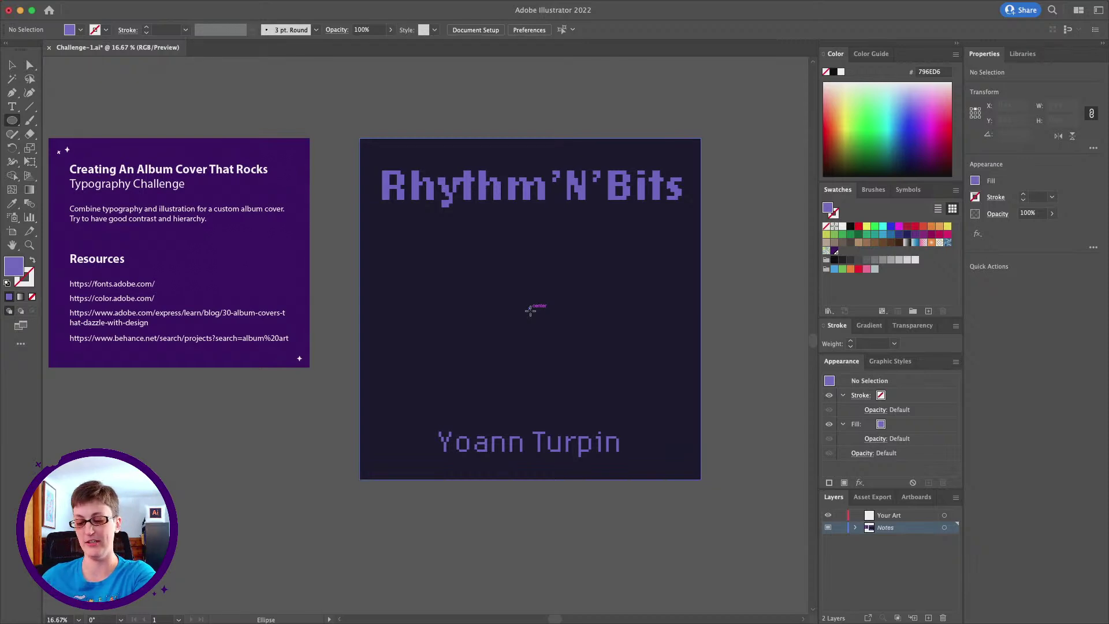
pyautogui.moveTo(530, 310)
pyautogui.mouseDown()
pyautogui.moveTo(576, 294)
pyautogui.moveTo(632, 243)
pyautogui.moveTo(582, 258)
pyautogui.moveTo(560, 283)
pyautogui.moveTo(595, 253)
pyautogui.mouseUp()
pyautogui.press('alt')
pyautogui.press('v')
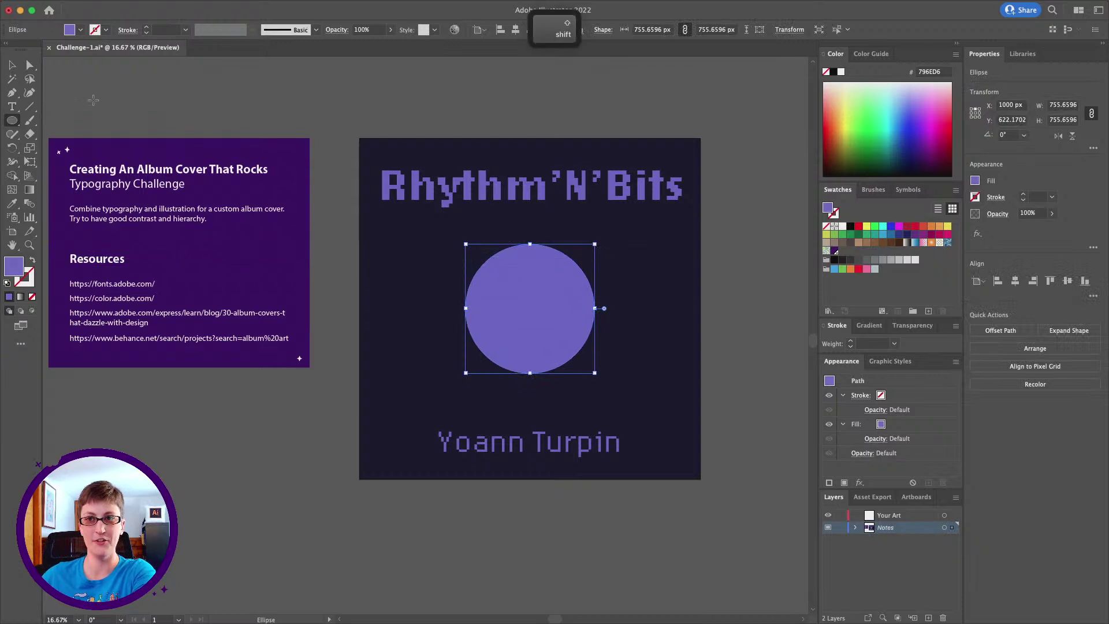
pyautogui.click(639, 120)
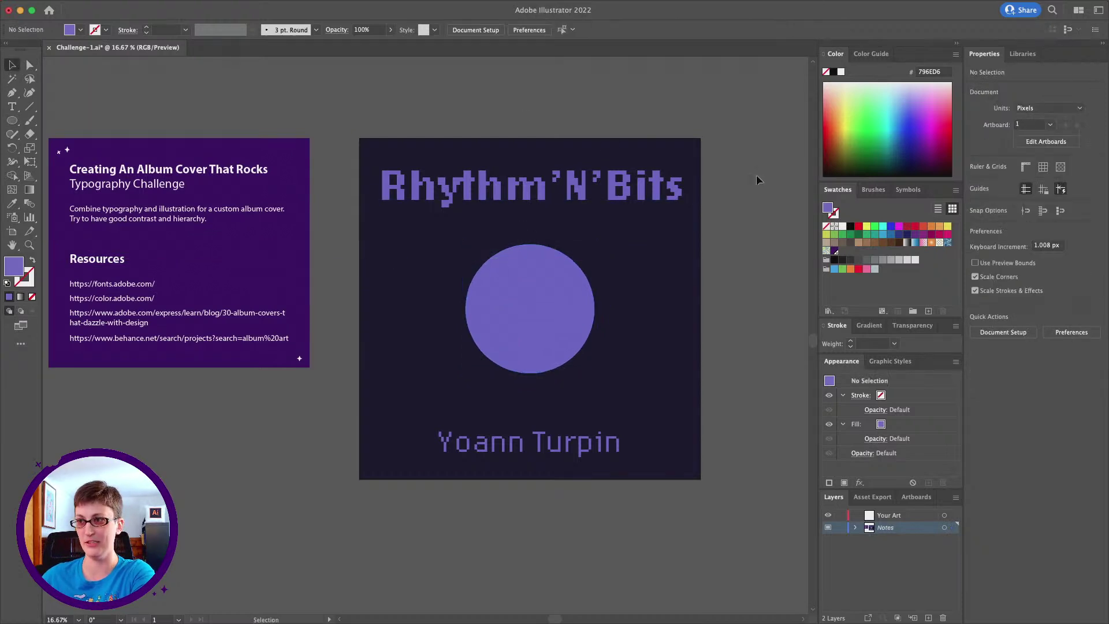
# Draw a 1 pt navy horizontal line across the circle's top, centred at X 1000 px
pyautogui.click(27, 110)
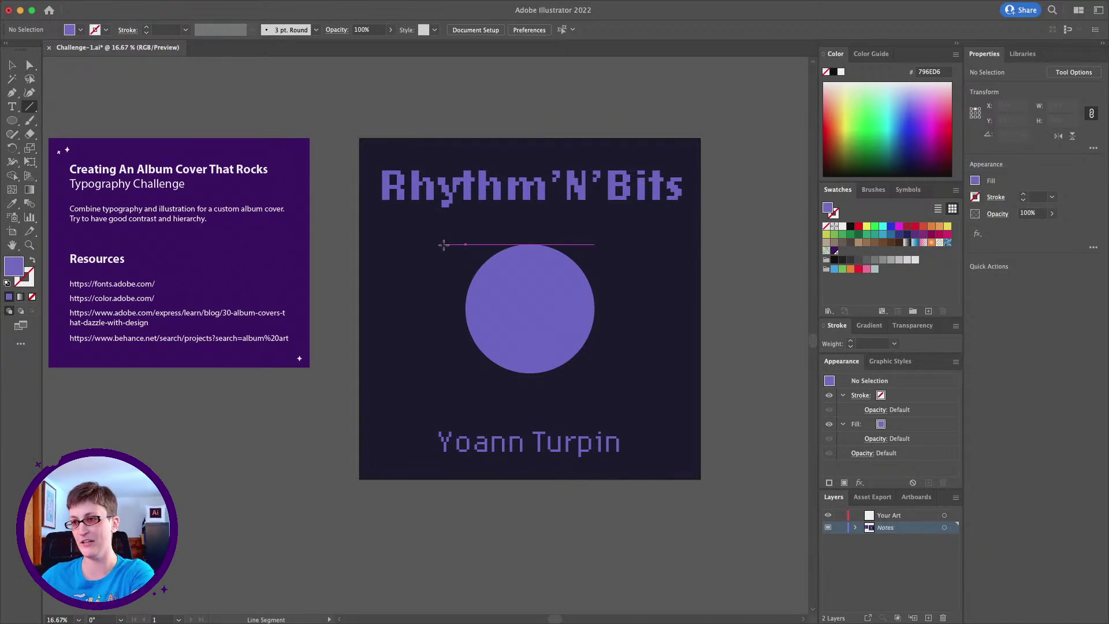
pyautogui.moveTo(448, 244); pyautogui.dragTo(626, 252)
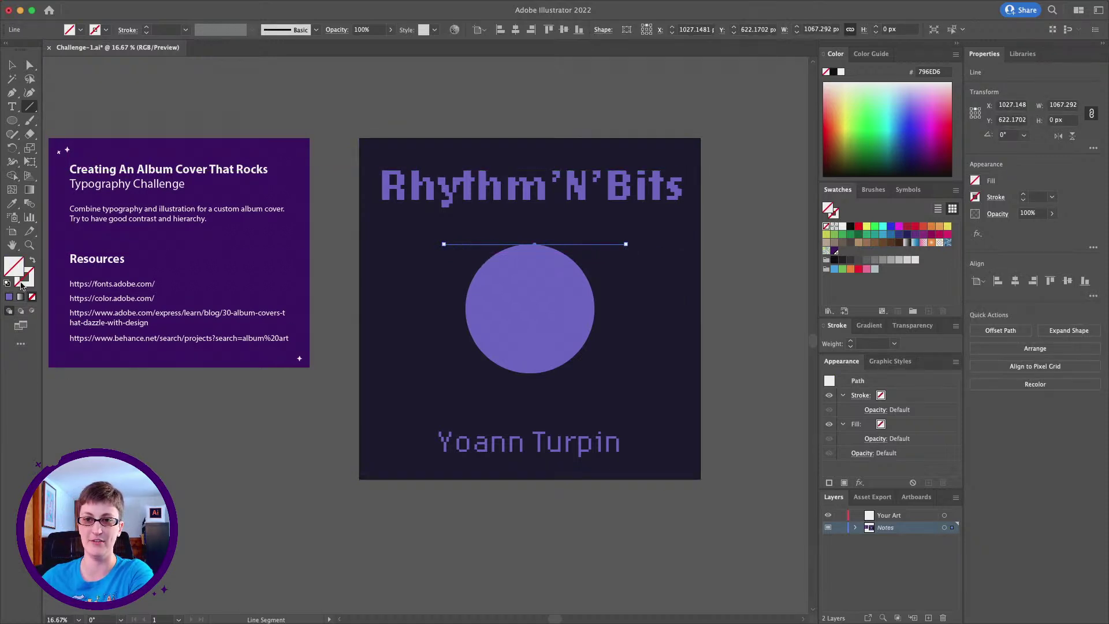
pyautogui.click(12, 204)
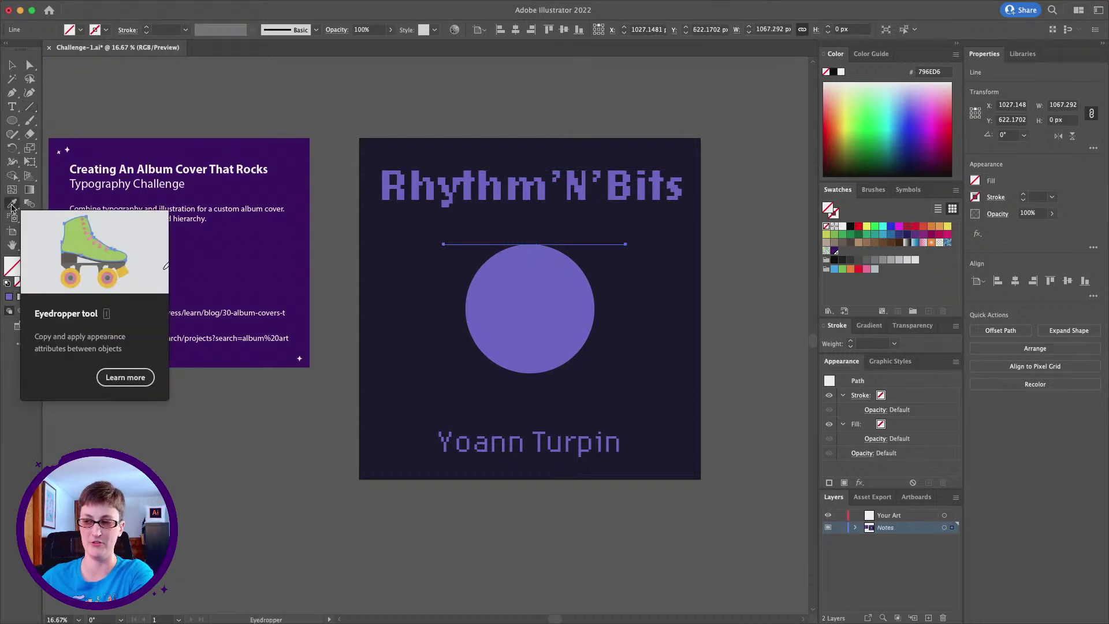
pyautogui.click(392, 290)
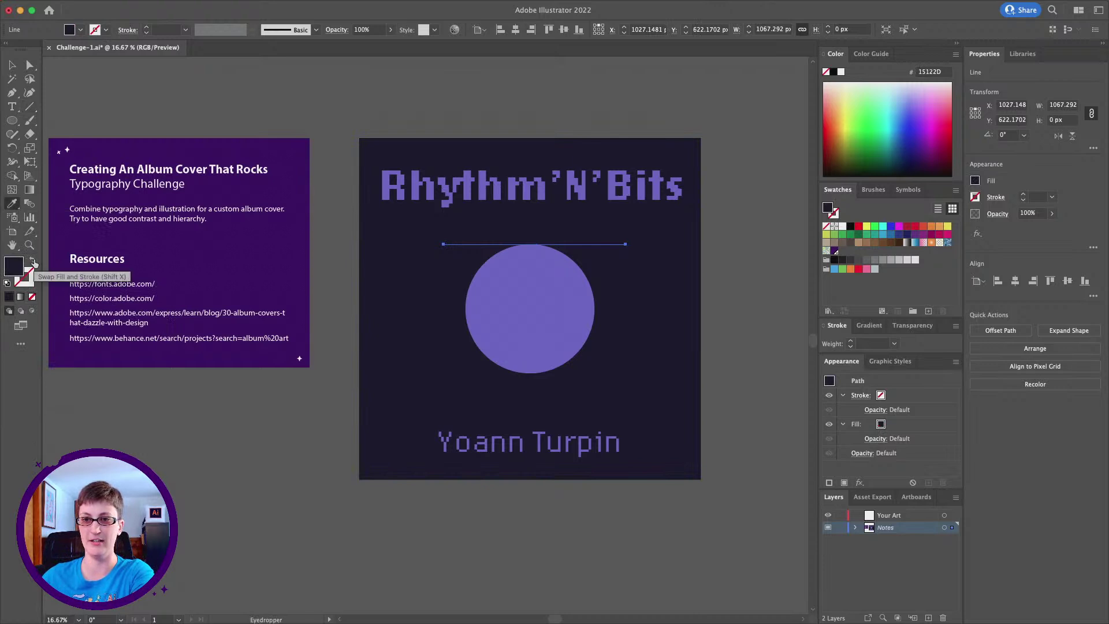
pyautogui.click(33, 262)
pyautogui.click(12, 64)
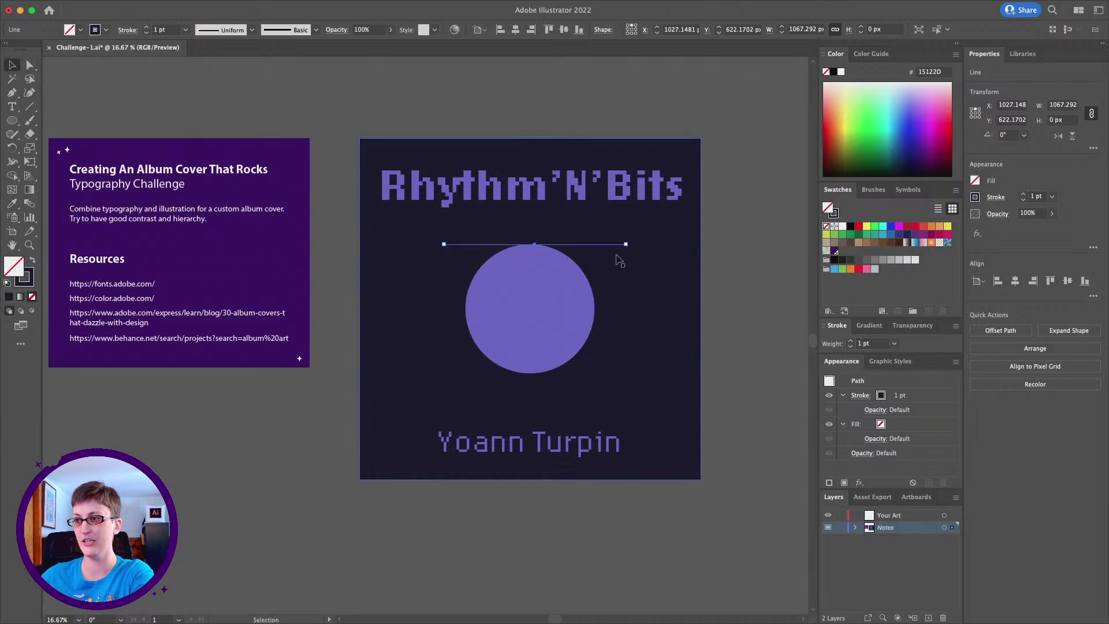
pyautogui.moveTo(604, 245); pyautogui.dragTo(601, 249)
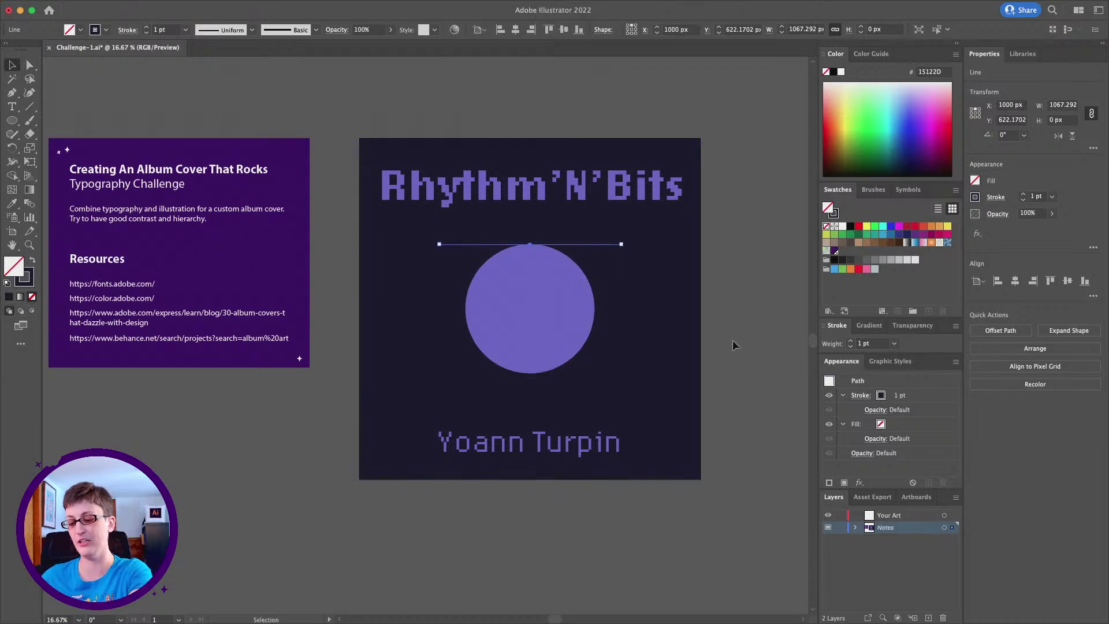
# Duplicate the line down to the circle's bottom with a 60 pt stroke, then select both lines
pyautogui.press('super+c')
pyautogui.press('super+f')
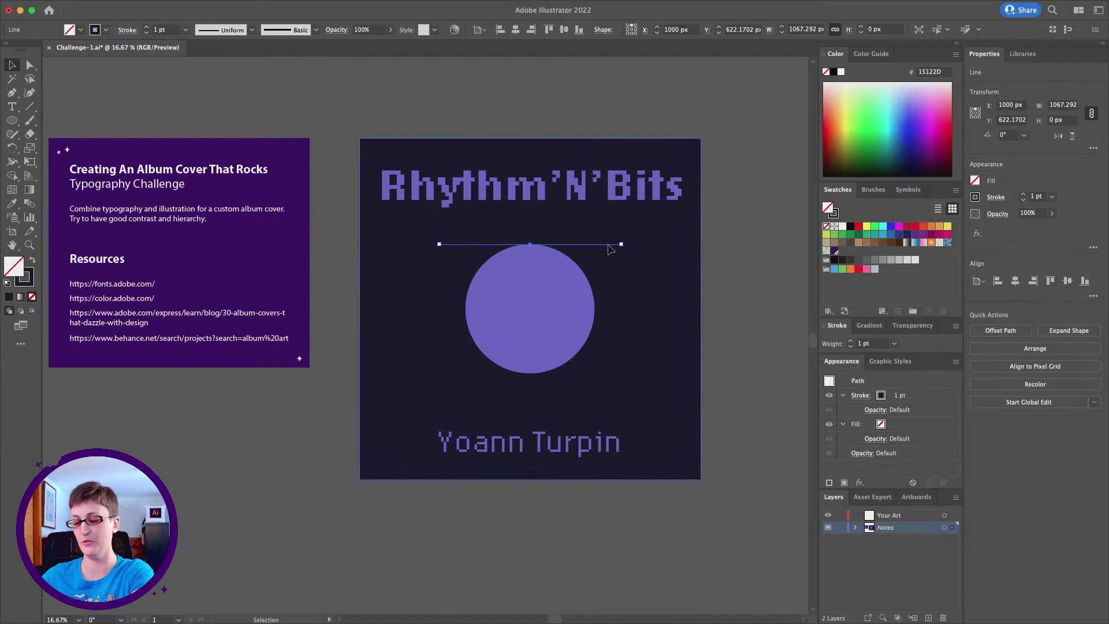
pyautogui.moveTo(610, 249); pyautogui.dragTo(616, 376)
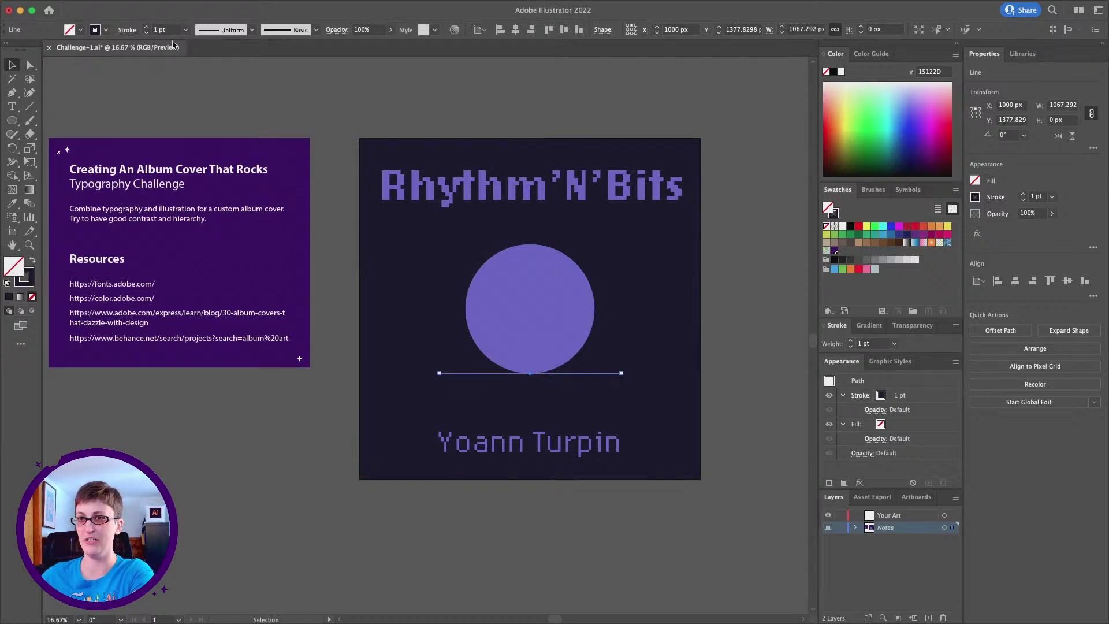
pyautogui.click(1046, 199)
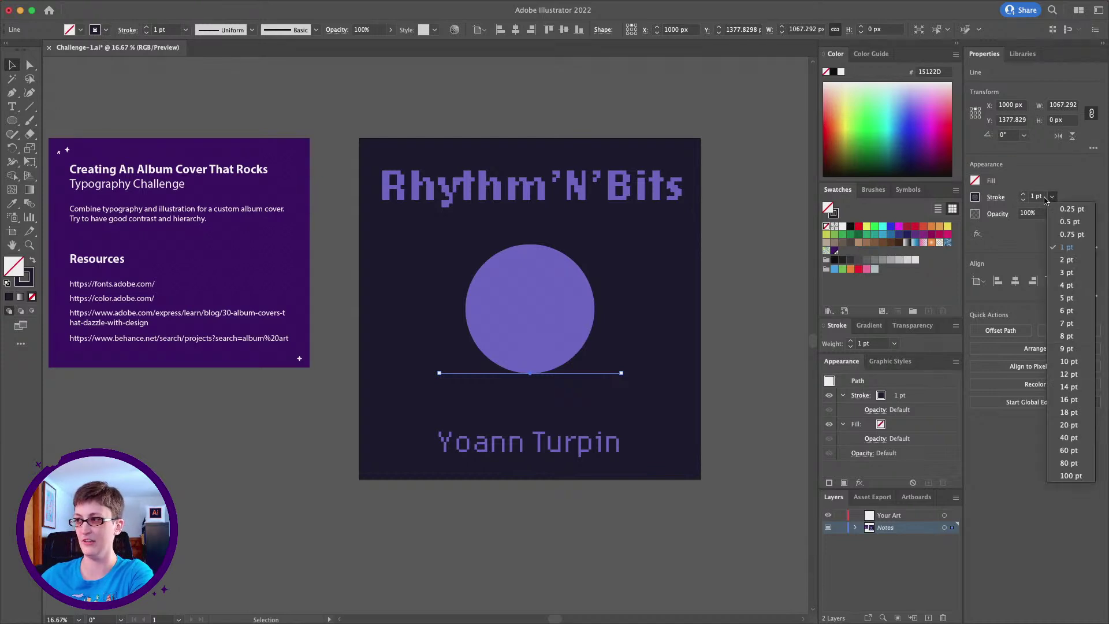
pyautogui.click(1065, 450)
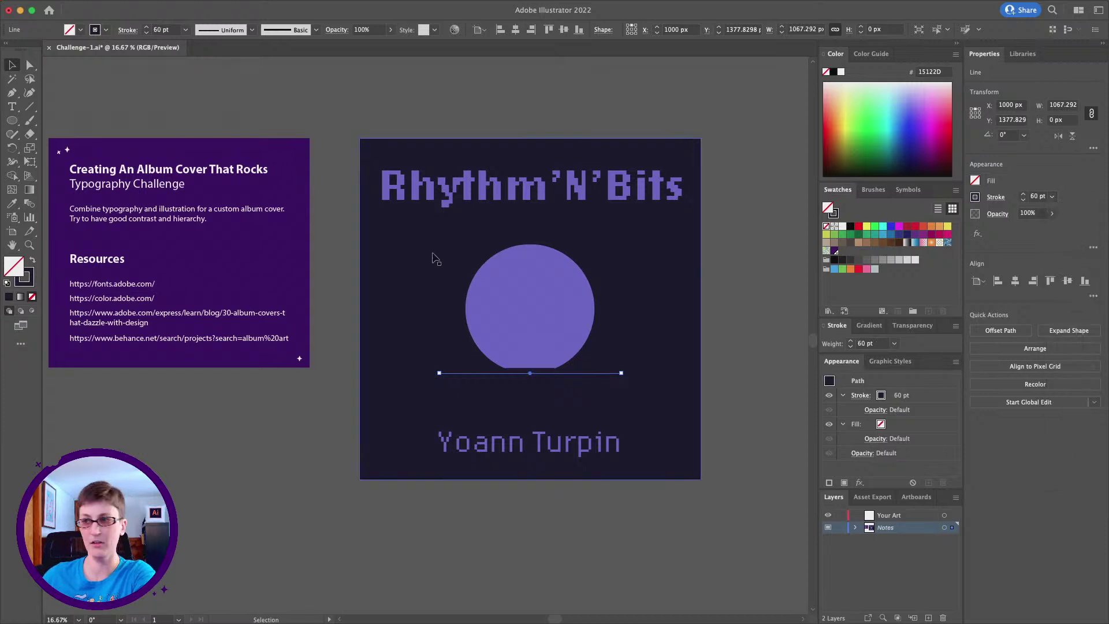
pyautogui.keyDown('shift'); pyautogui.click(594, 246); pyautogui.keyUp('shift')
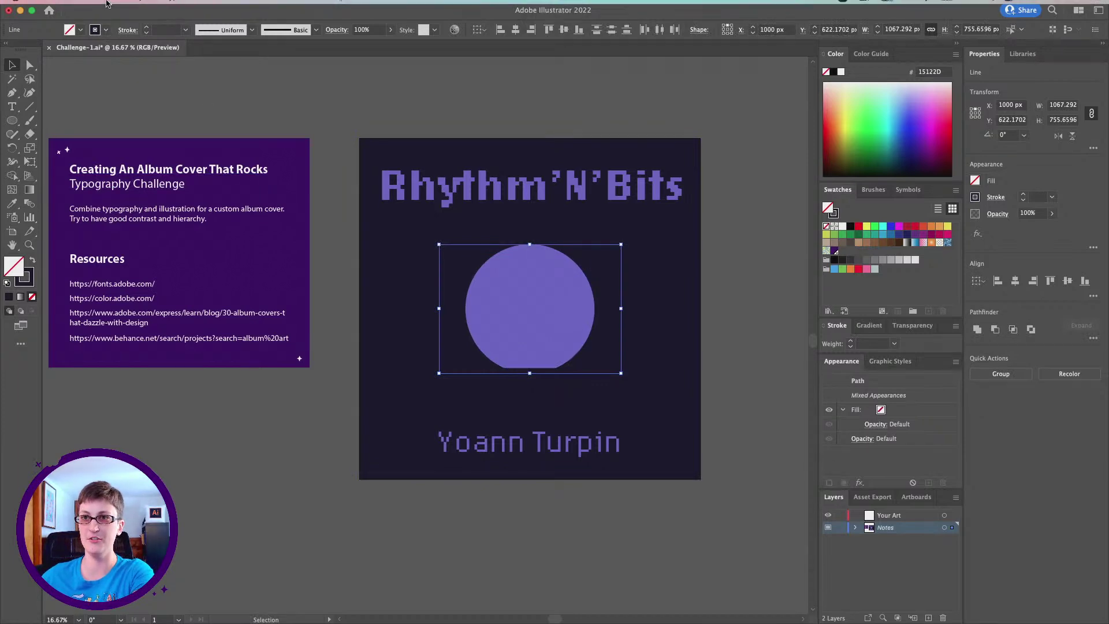
# Blend the top and bottom navy lines into stripes across the circle
pyautogui.click(138, 6)
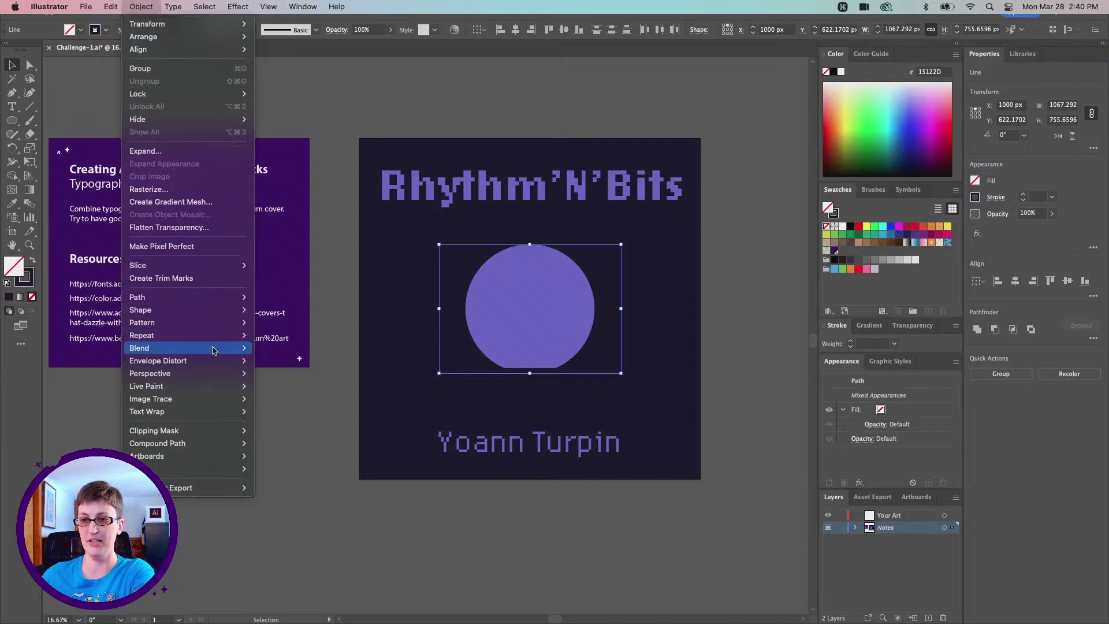
pyautogui.moveTo(213, 350)
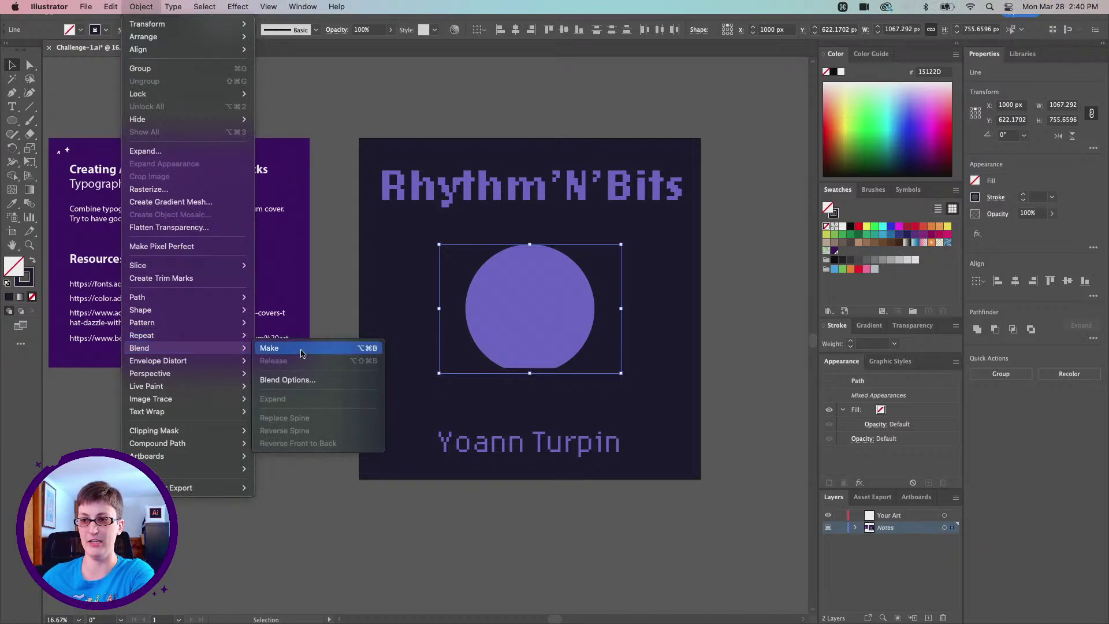
pyautogui.click(302, 349)
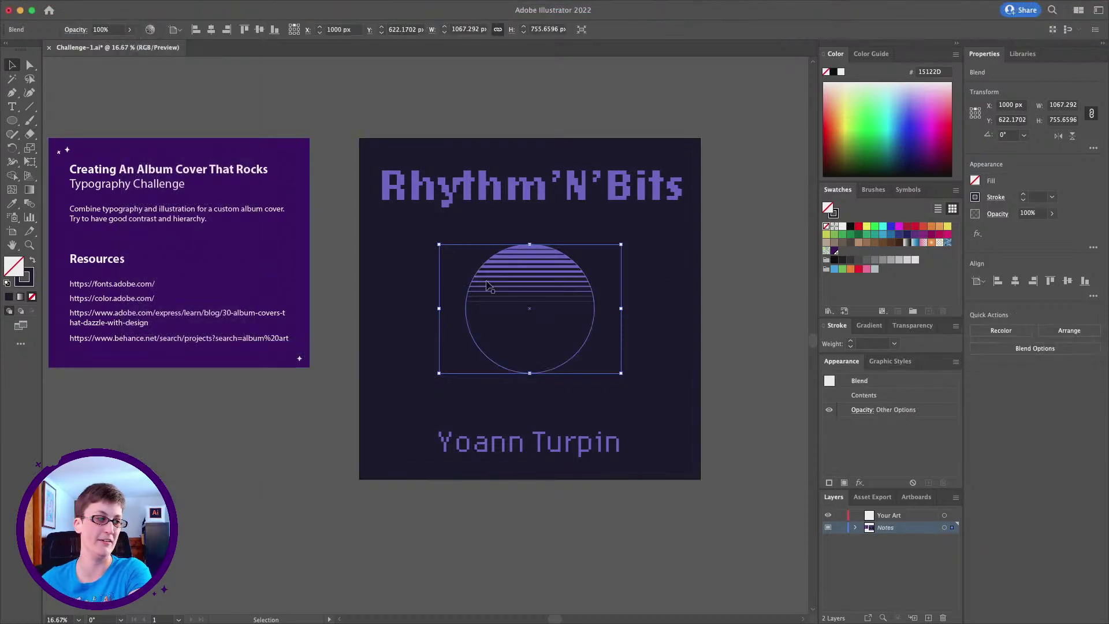
pyautogui.click(757, 364)
# Reselect the striped blend and bring up the Object menu
pyautogui.click(520, 303)
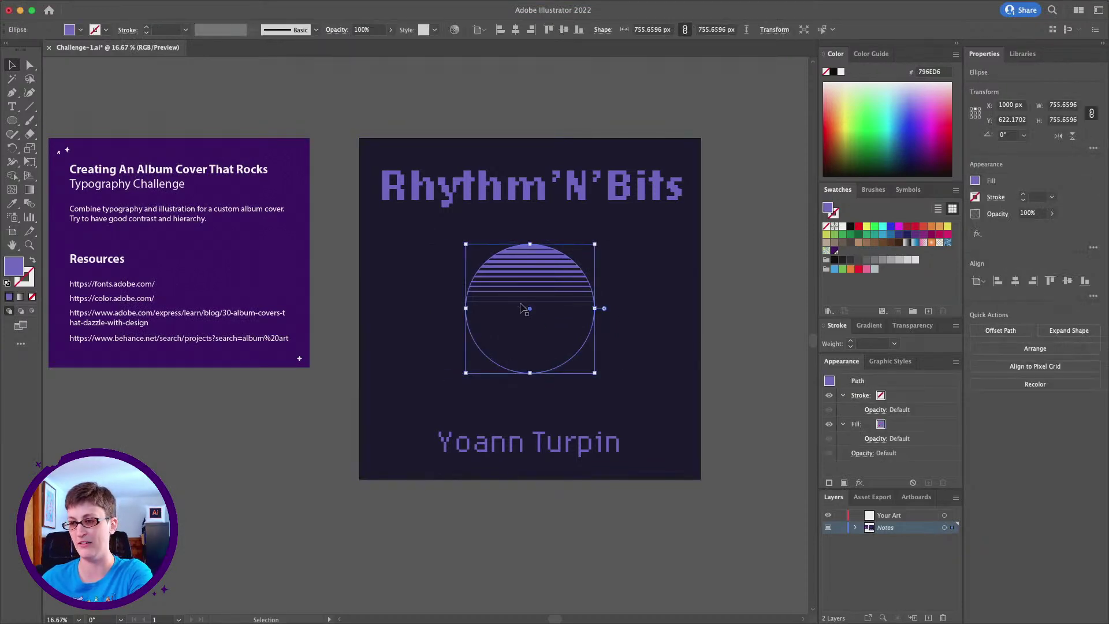
pyautogui.click(569, 243)
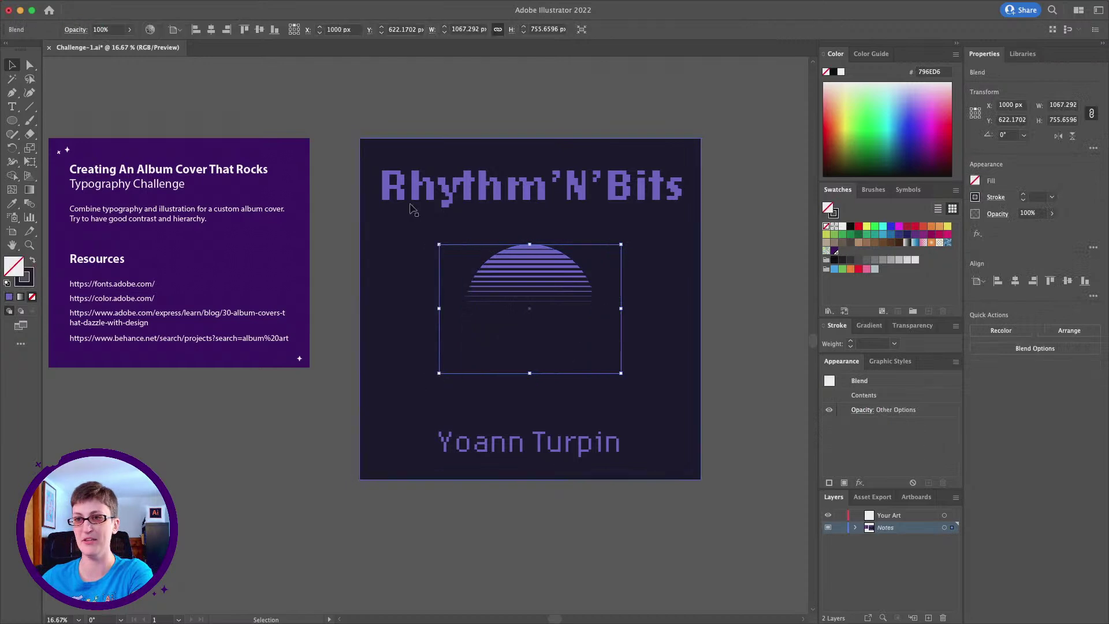
pyautogui.moveTo(149, 6)
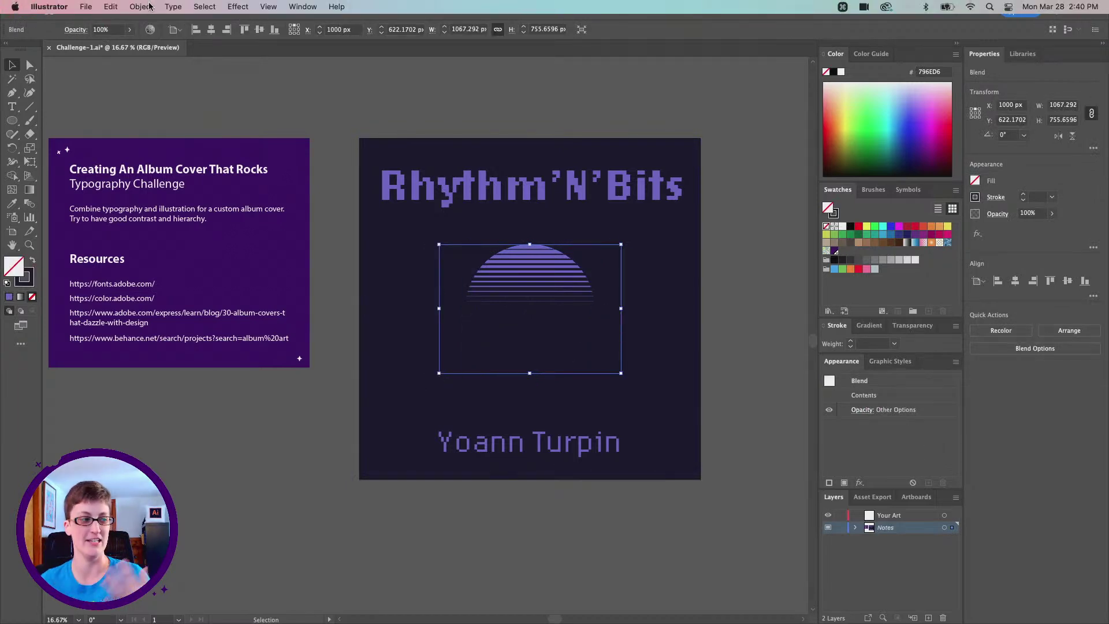
pyautogui.click(149, 7)
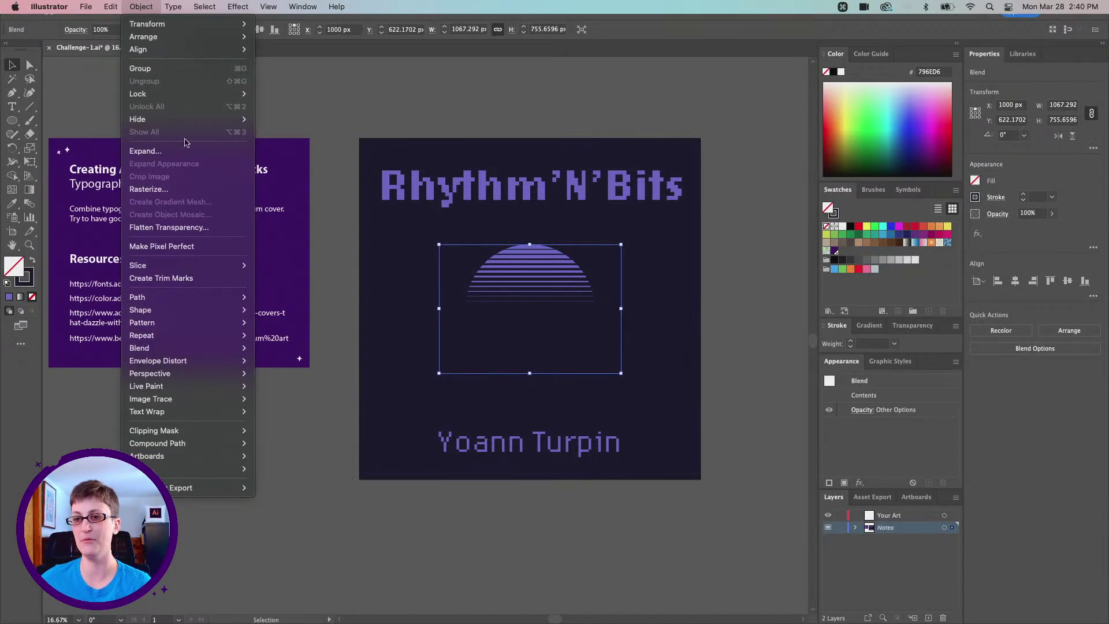
# Set the blend spacing to 10 Specified Steps in Blend Options
pyautogui.moveTo(204, 349)
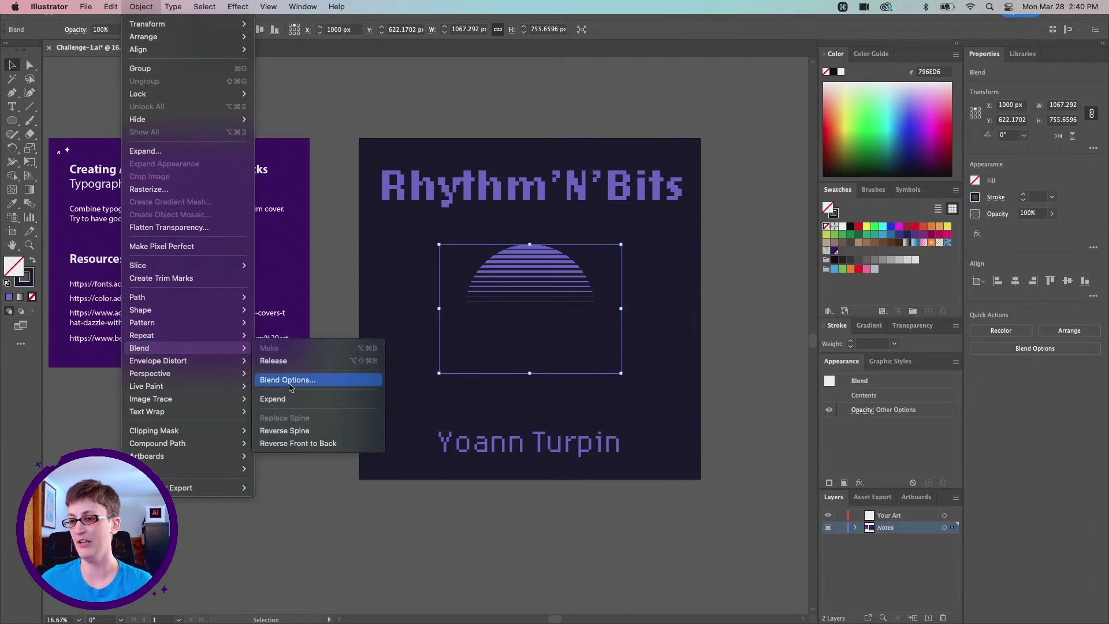
pyautogui.click(287, 381)
pyautogui.moveTo(175, 411); pyautogui.dragTo(337, 138)
pyautogui.click(312, 156)
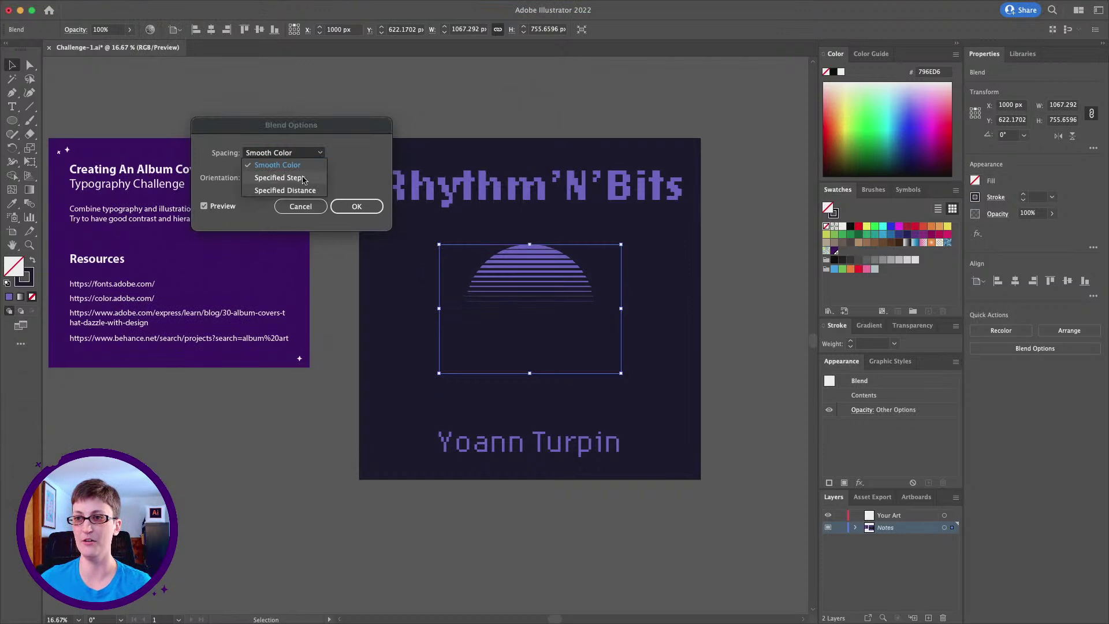
pyautogui.click(303, 179)
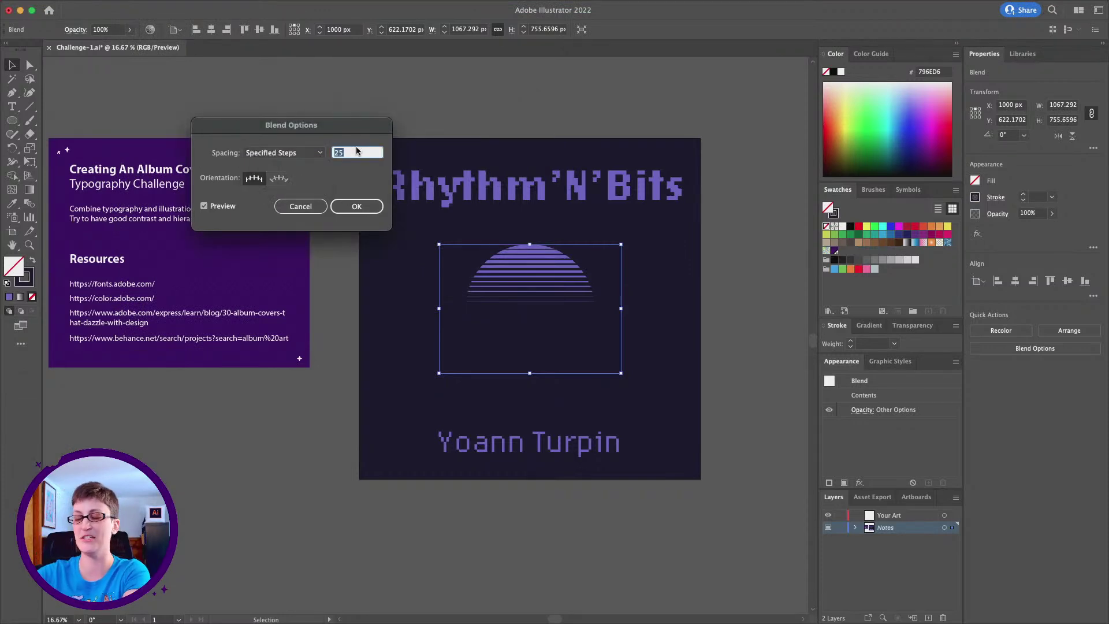
pyautogui.write('10')
pyautogui.press('Tab')
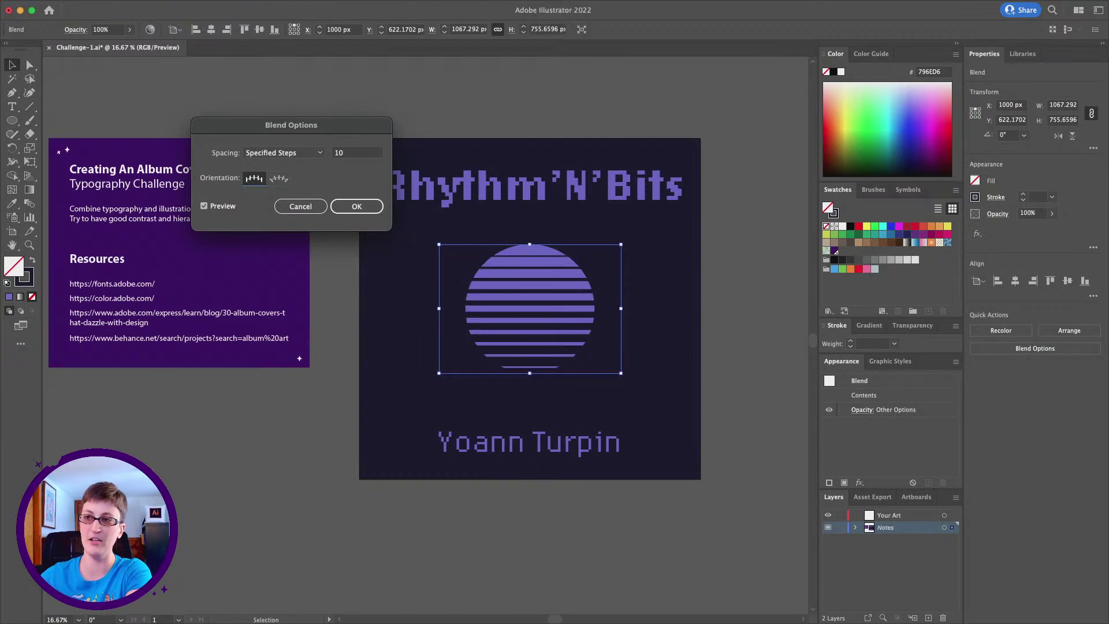
pyautogui.click(355, 208)
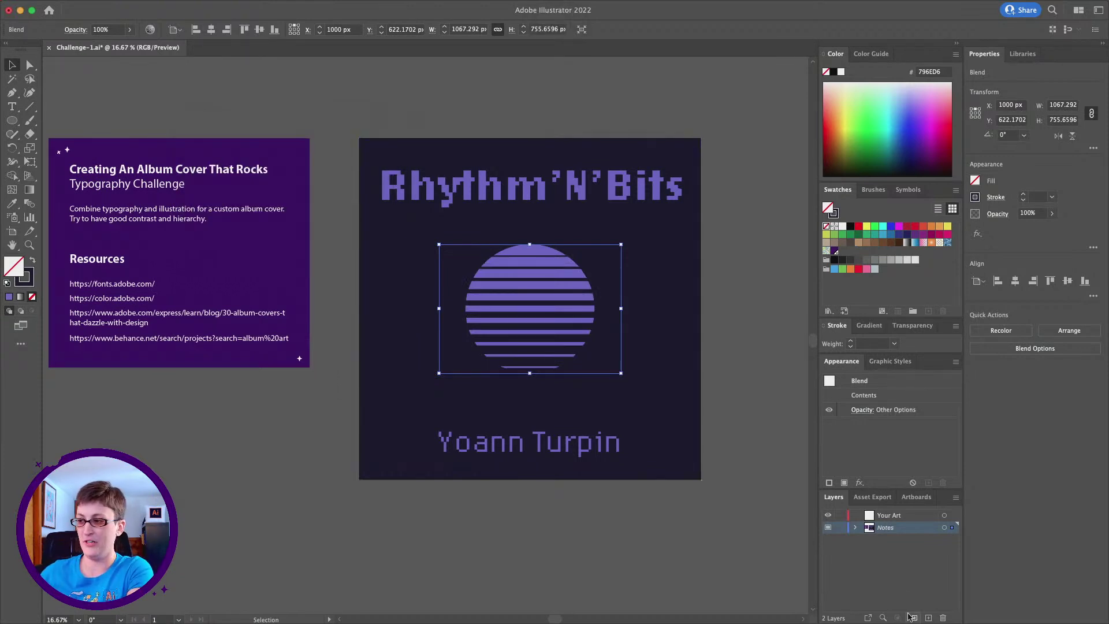
# Float and enlarge the Layers panel, lock the Notes layer's Ellipse sublayer, and open the Width tool flyout
pyautogui.click(856, 527)
pyautogui.moveTo(834, 496); pyautogui.dragTo(695, 80)
pyautogui.moveTo(781, 191); pyautogui.dragTo(781, 308)
pyautogui.hscroll(3, 639, 235)
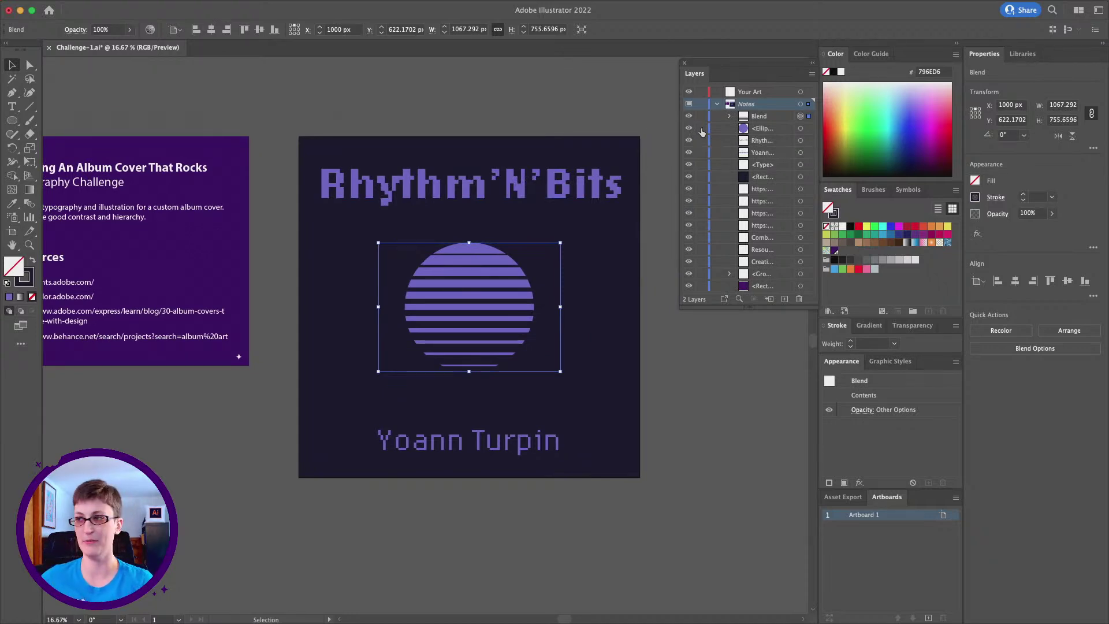
pyautogui.click(701, 129)
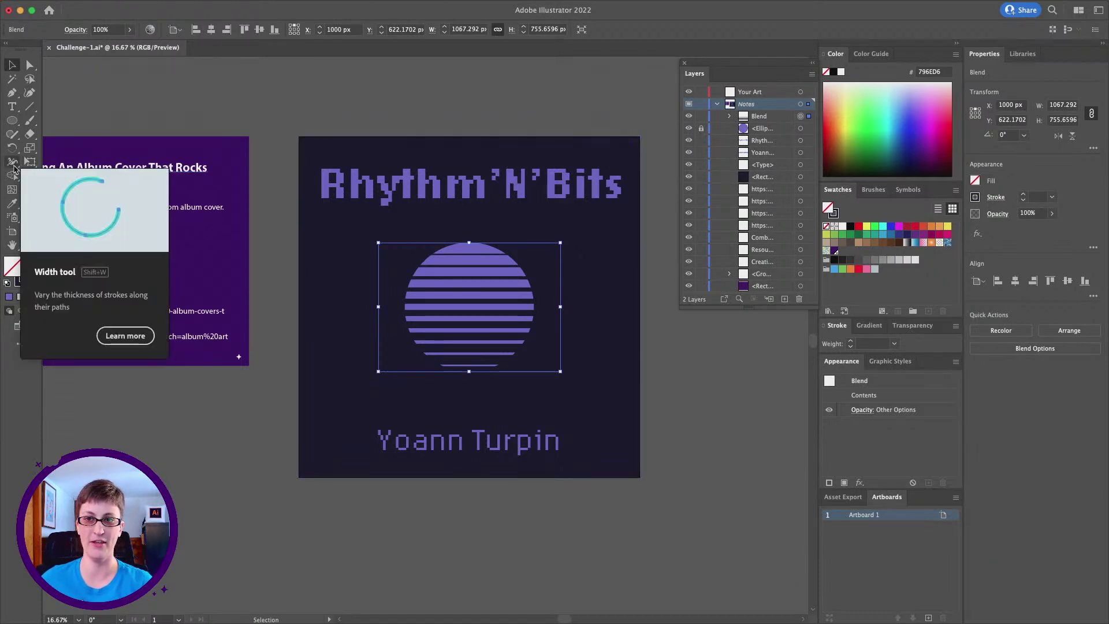
pyautogui.click(12, 165)
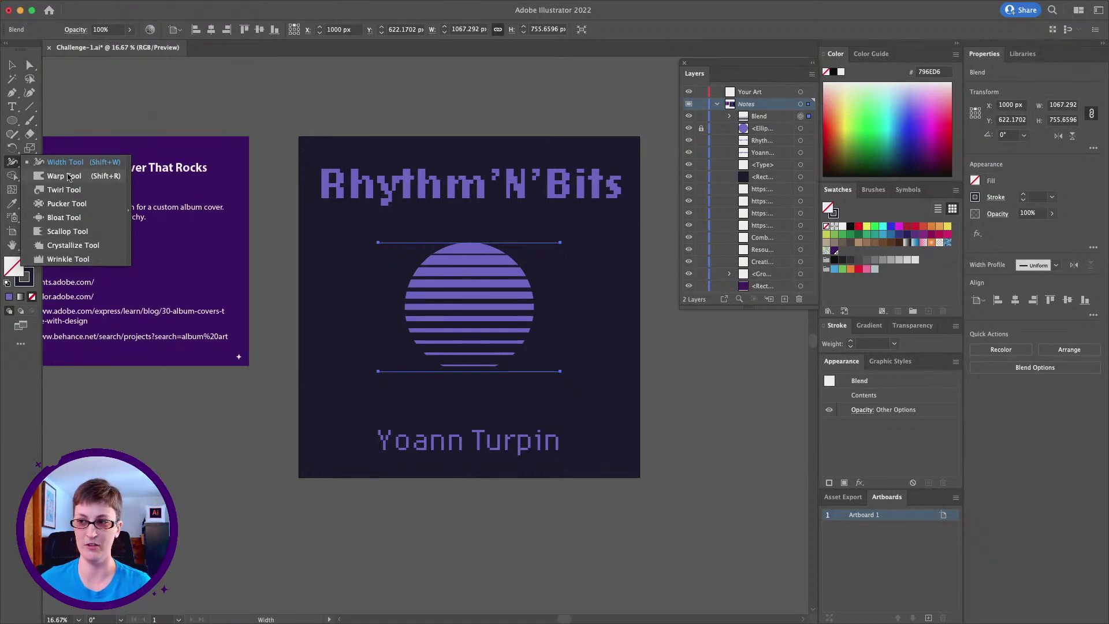
# With the Warp Tool, drag down through the sun's middle and upper right to make the stripes wavy
pyautogui.click(68, 176)
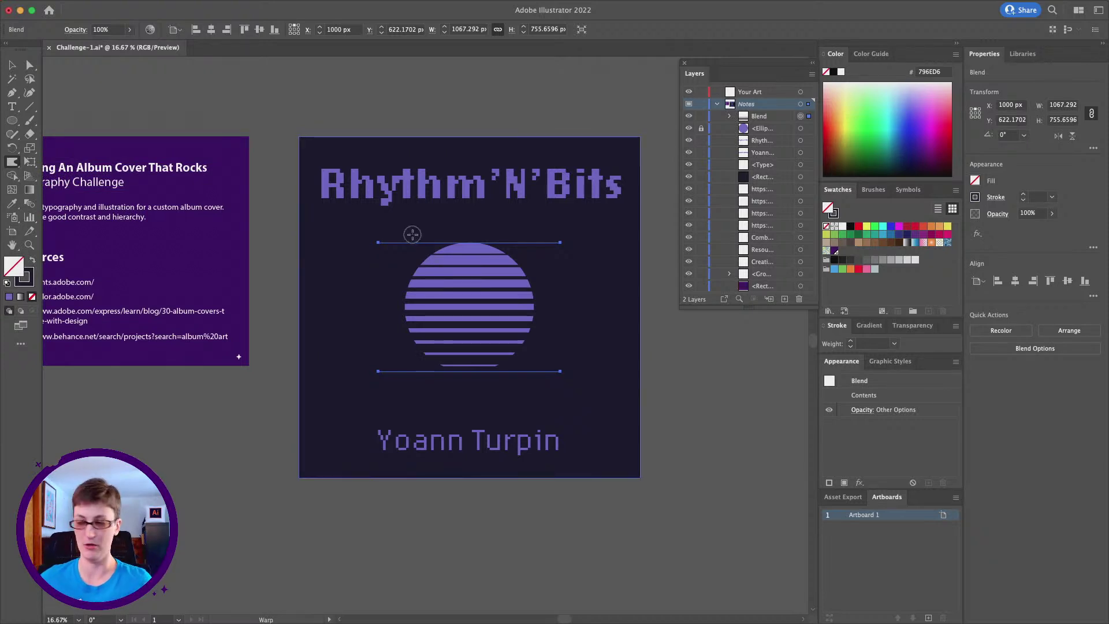
pyautogui.moveTo(431, 244)
pyautogui.mouseDown()
pyautogui.moveTo(435, 390)
pyautogui.moveTo(480, 343)
pyautogui.moveTo(480, 330)
pyautogui.moveTo(453, 333)
pyautogui.mouseUp()
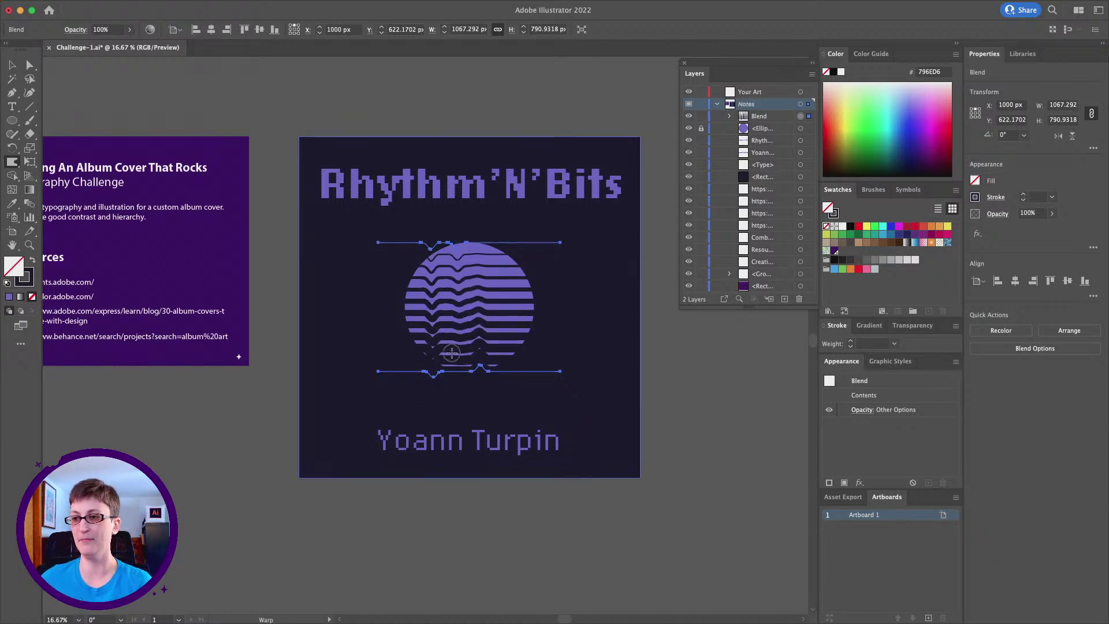
pyautogui.moveTo(511, 231); pyautogui.dragTo(516, 344)
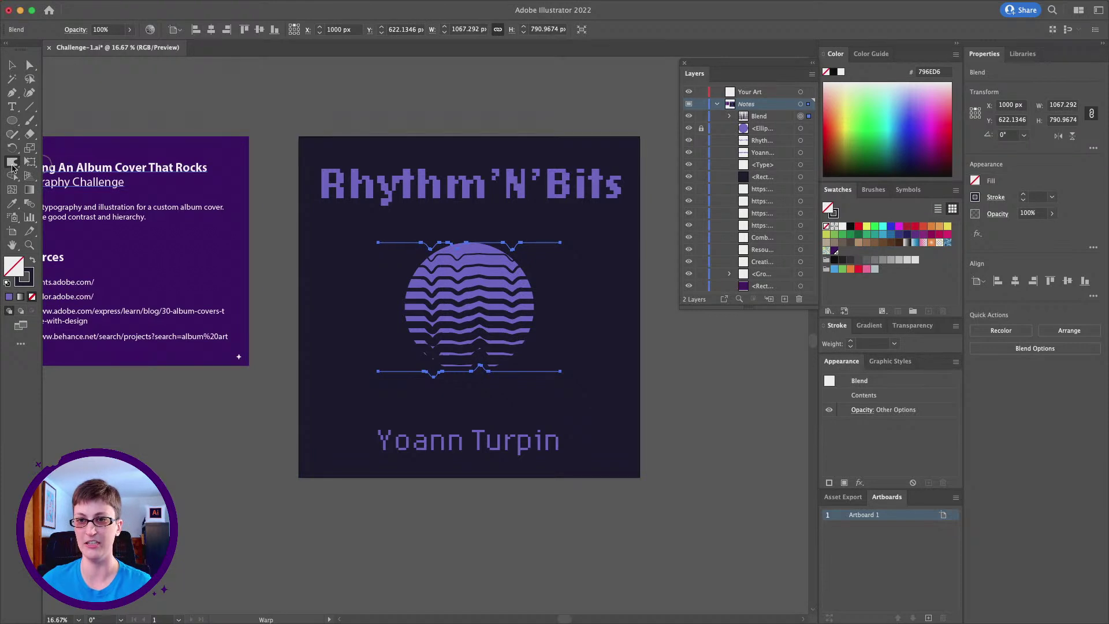
# Set the Warp Tool brush to 200 × 200 px with 20% intensity
pyautogui.doubleClick(12, 168)
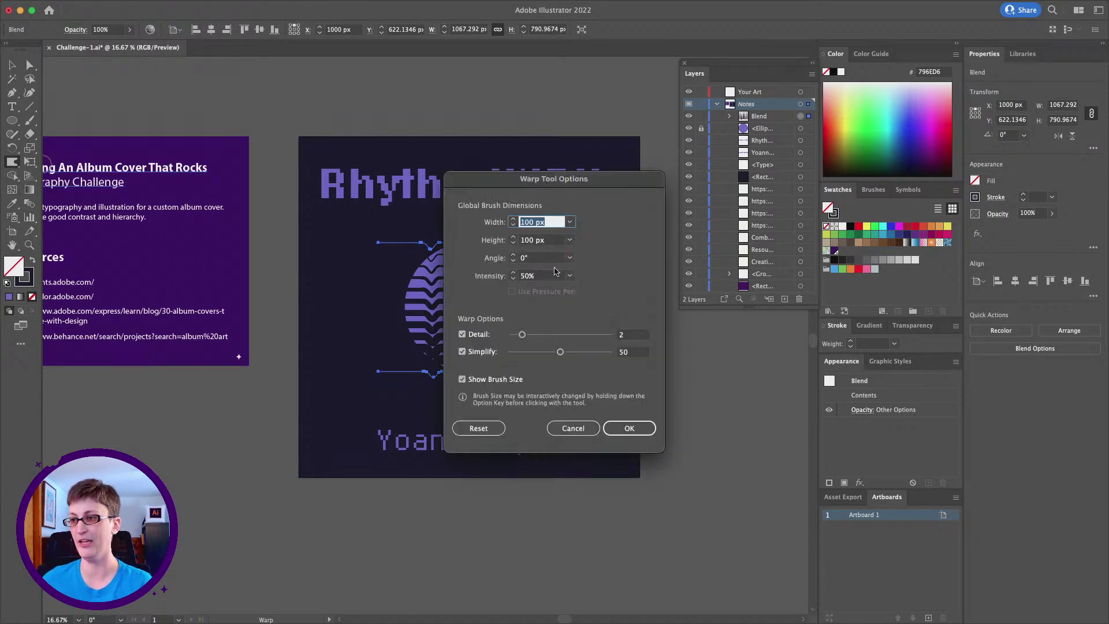
pyautogui.write('200')
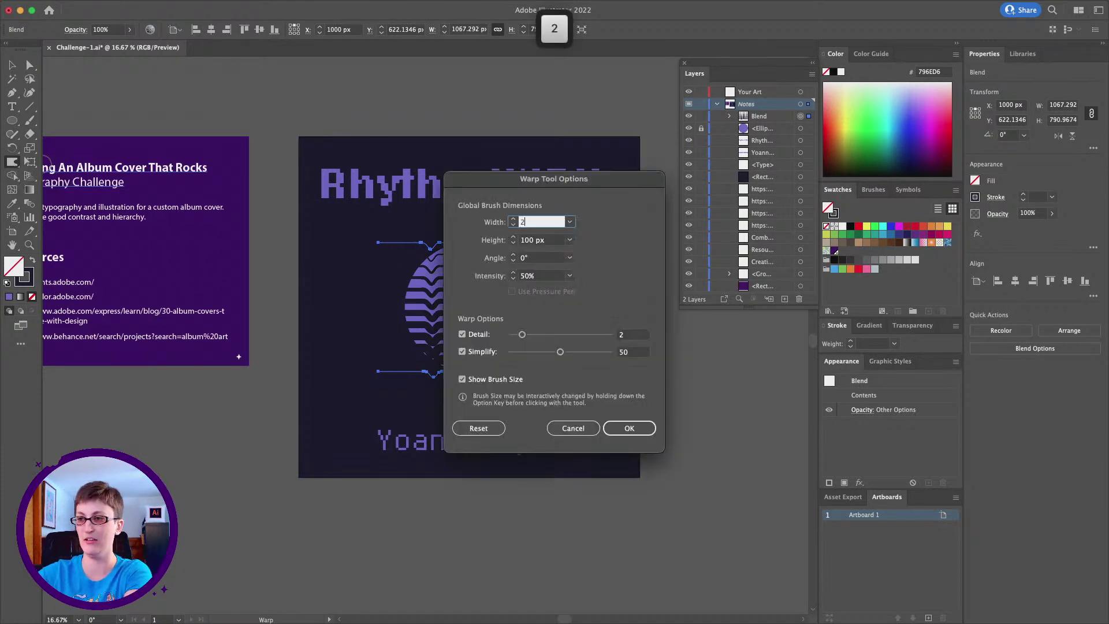
pyautogui.press('Tab')
pyautogui.write('200')
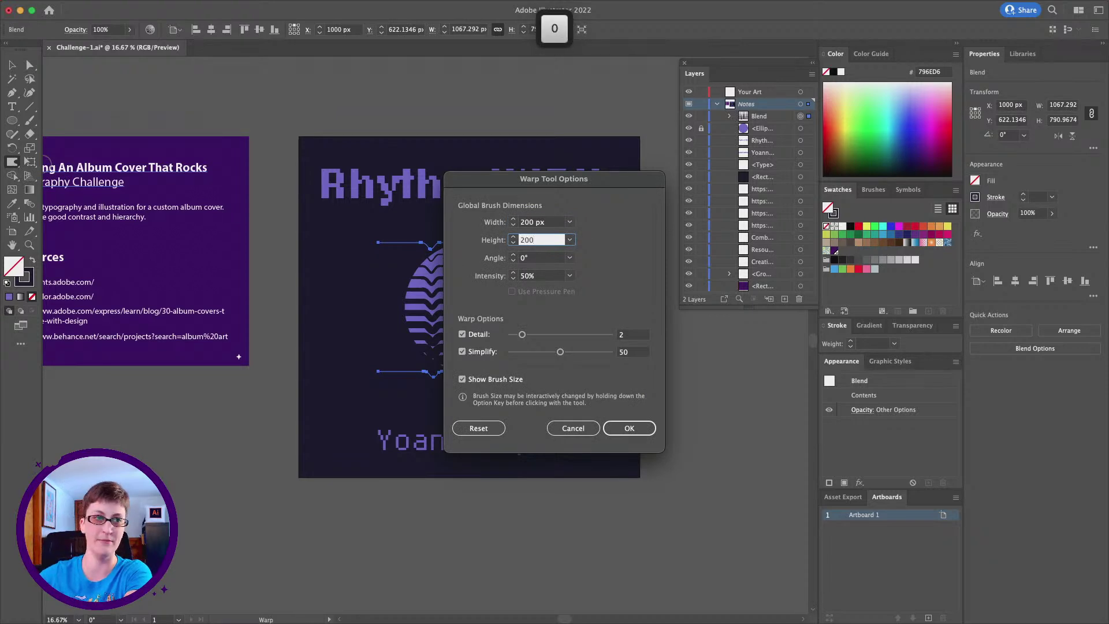
pyautogui.press('Tab')
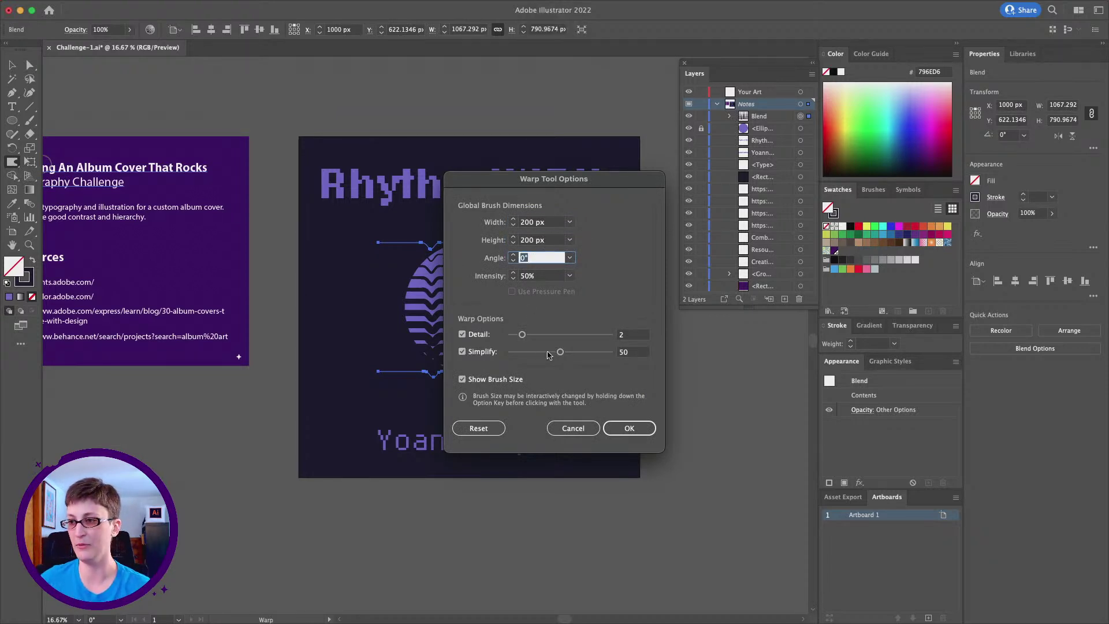
pyautogui.click(570, 276)
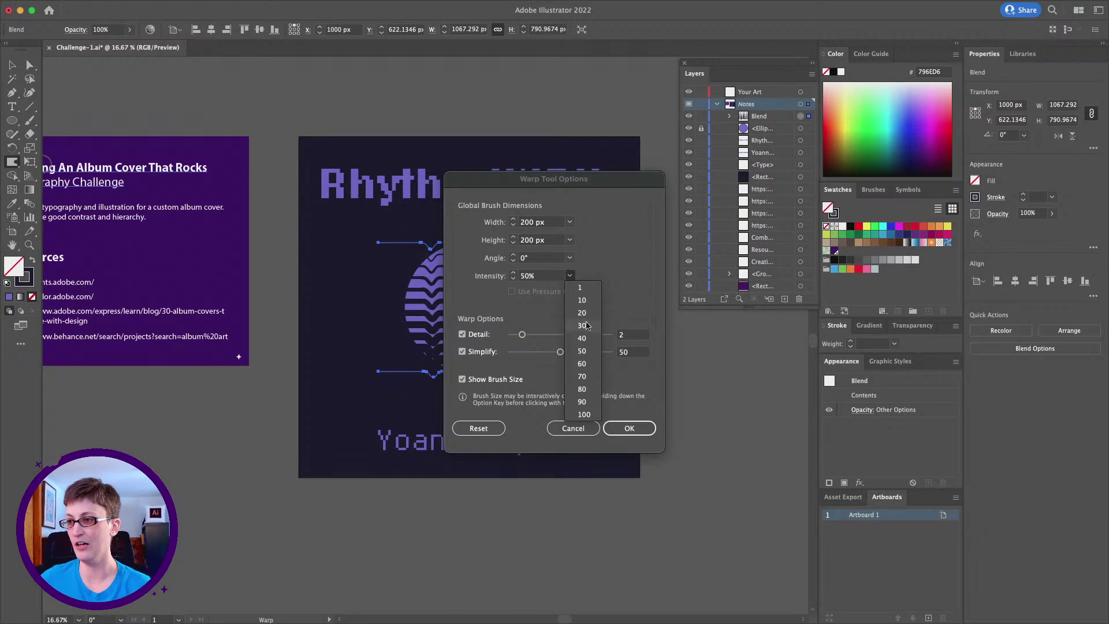
pyautogui.click(581, 300)
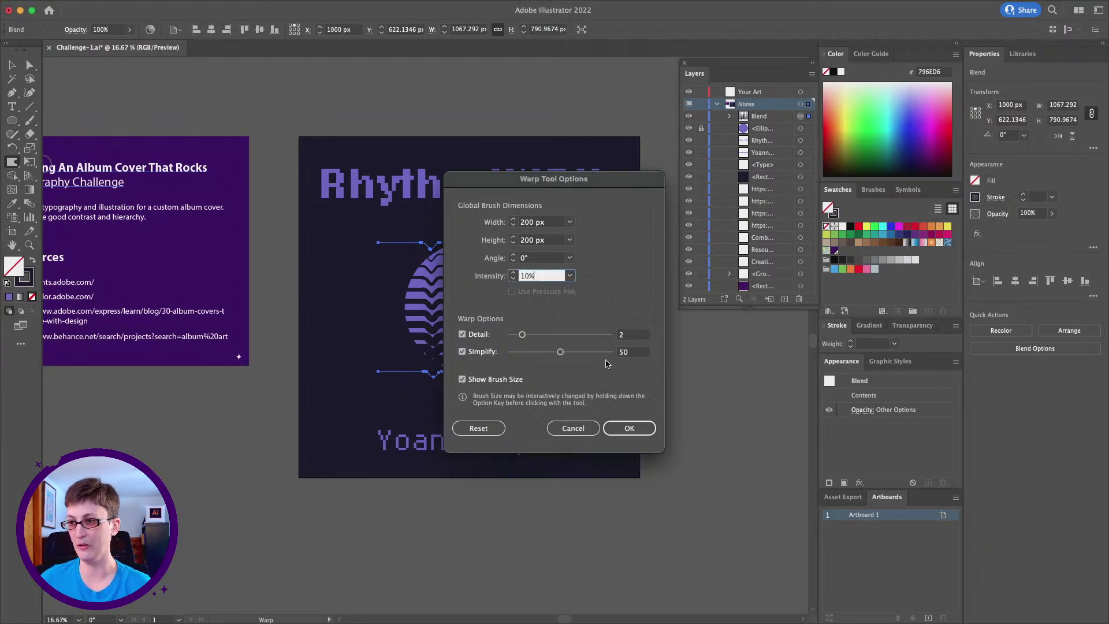
pyautogui.click(568, 276)
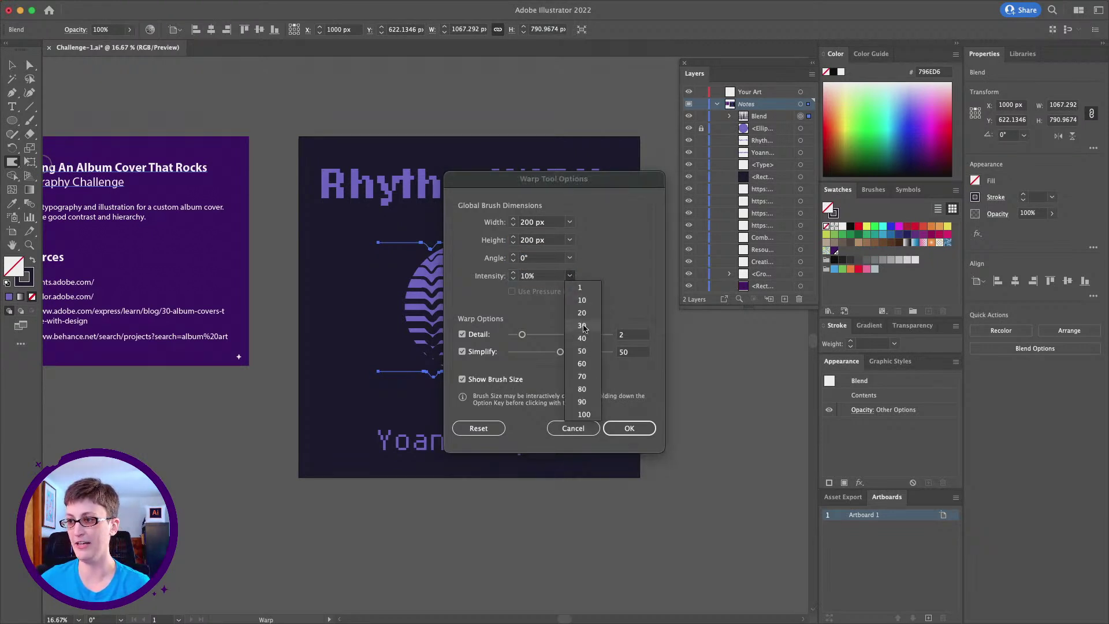
pyautogui.click(581, 312)
pyautogui.click(627, 430)
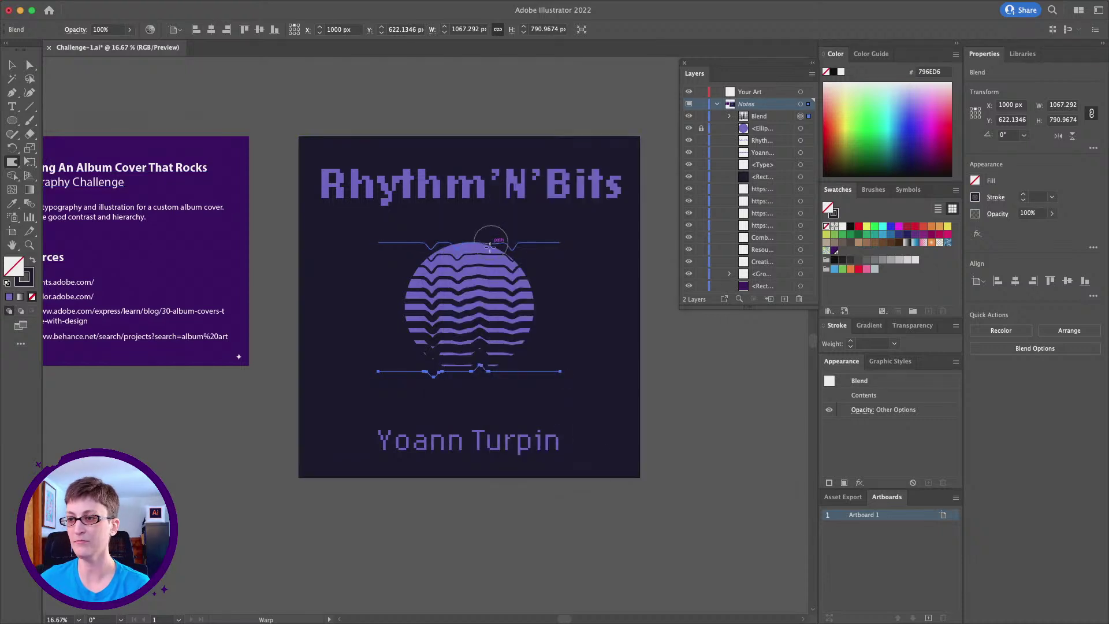
# Add finer warp ripples along the bottom and top-right stripes, then deselect everything
pyautogui.moveTo(492, 365)
pyautogui.mouseDown()
pyautogui.moveTo(476, 227)
pyautogui.moveTo(471, 364)
pyautogui.mouseUp()
pyautogui.moveTo(526, 240); pyautogui.dragTo(524, 360)
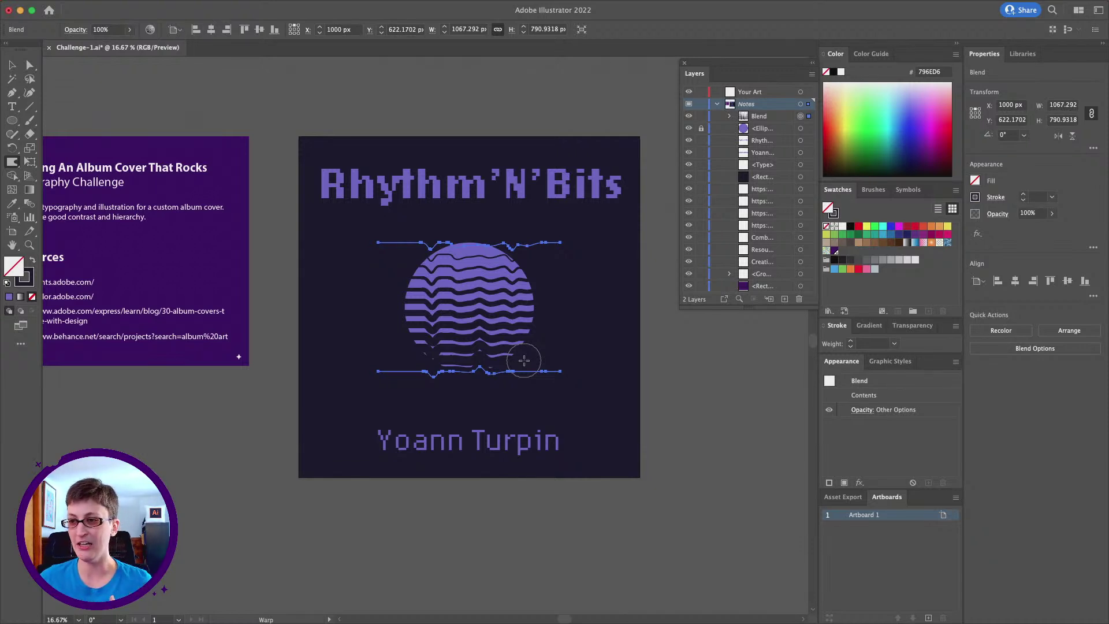
pyautogui.press('v')
pyautogui.click(324, 86)
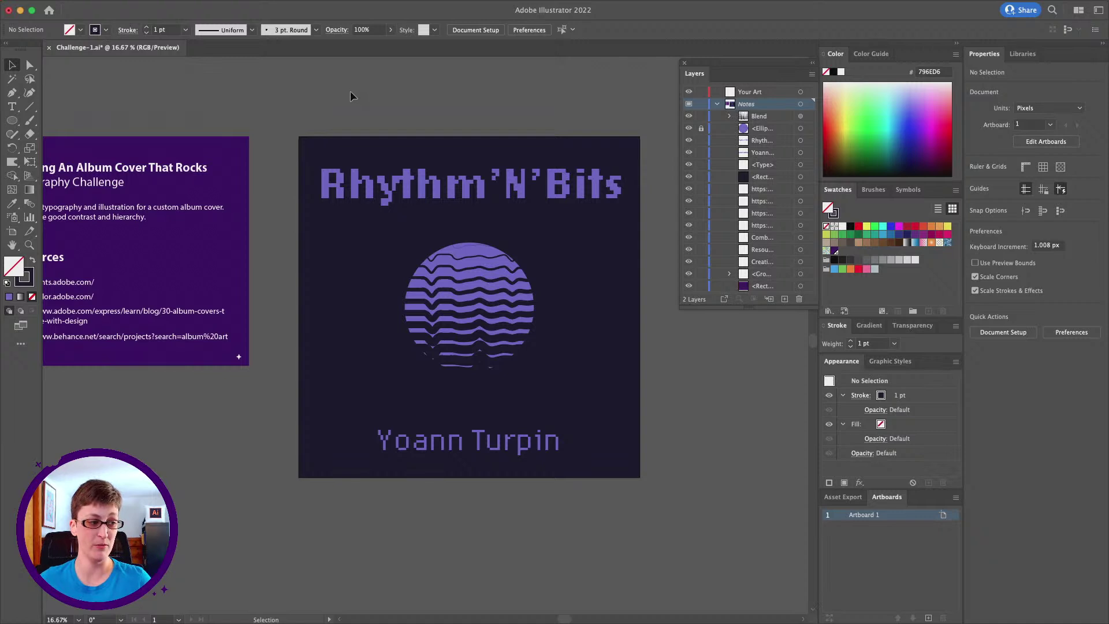
# Pan around the cover and select all unlocked artwork with Cmd+A, deselecting and reselecting once
pyautogui.hscroll(3, 350, 91)
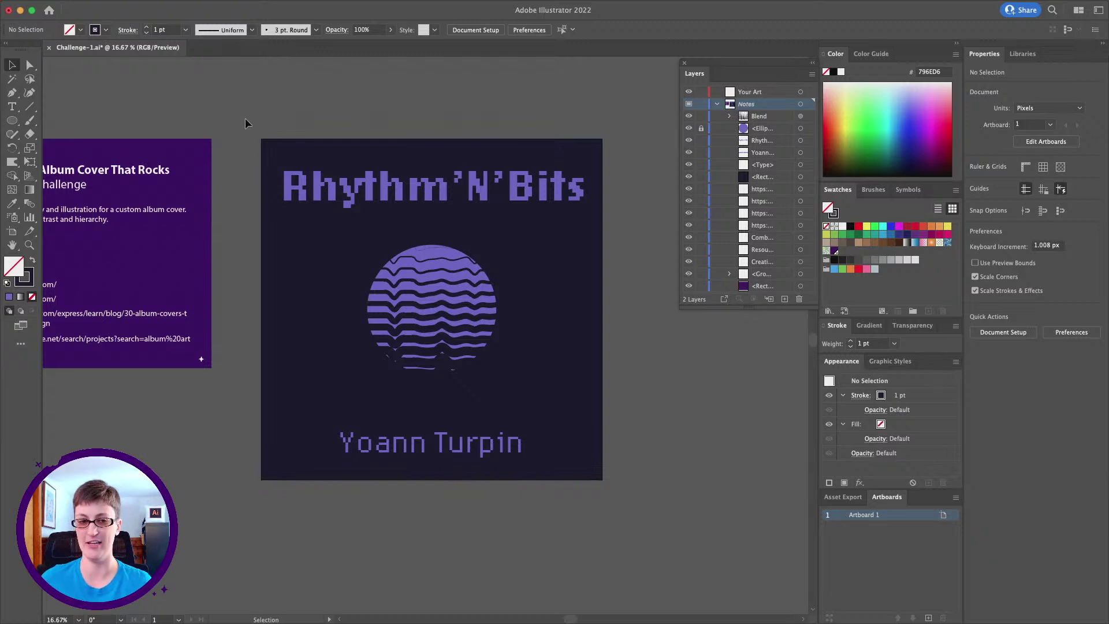
pyautogui.scroll(-5, 245, 123)
pyautogui.hscroll(5, 245, 123)
pyautogui.press('super+a')
pyautogui.scroll(6, 476, 374)
pyautogui.hscroll(-7, 476, 374)
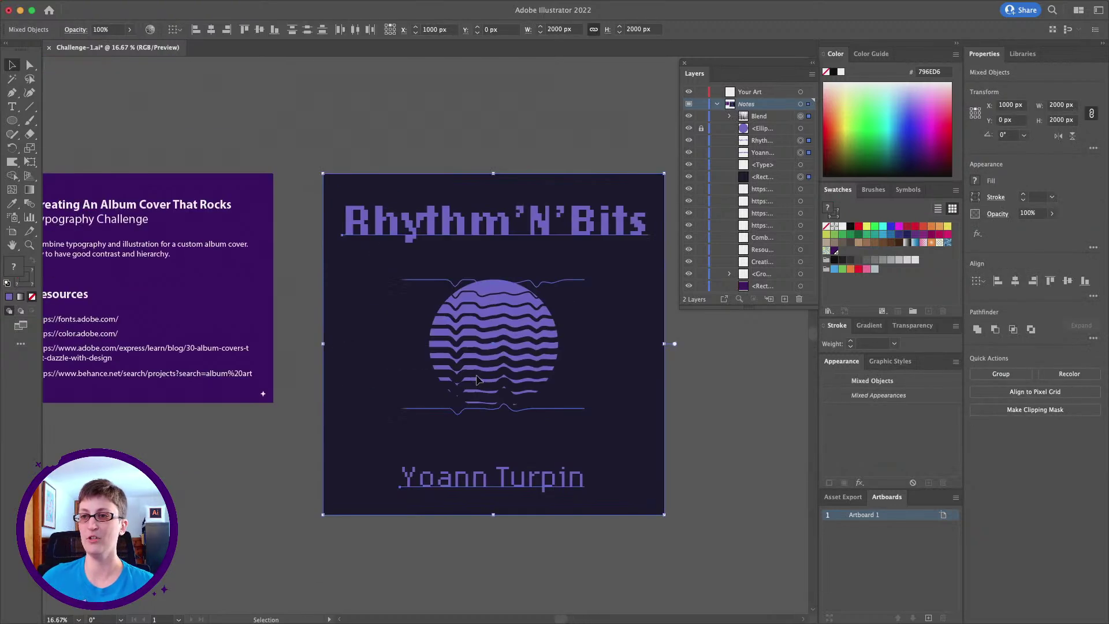
pyautogui.press('super+shift+a')
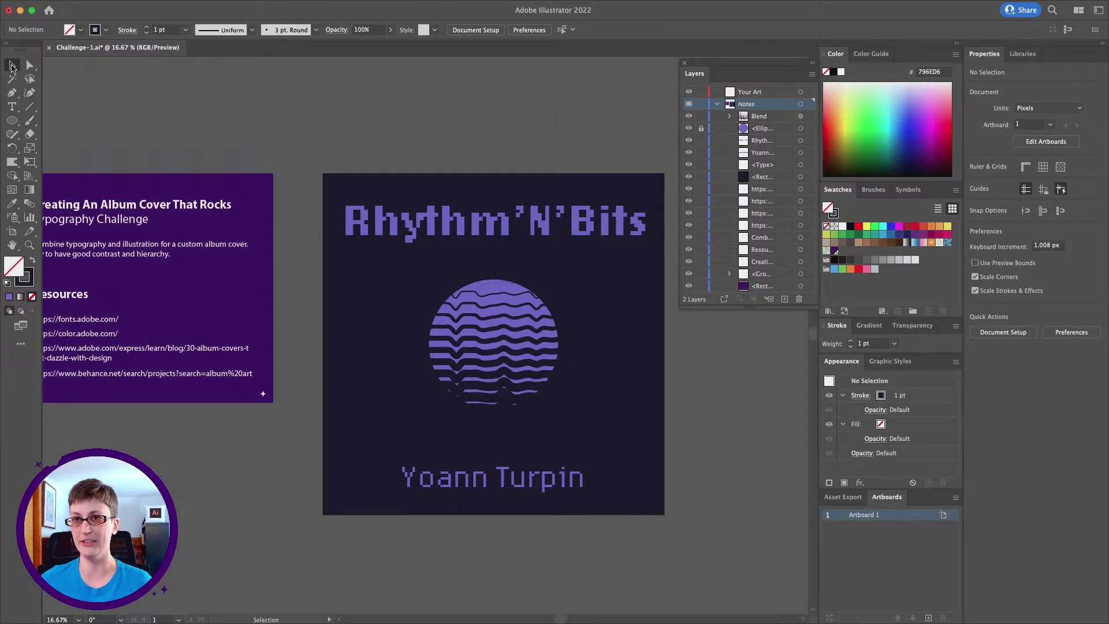
pyautogui.scroll(-3, 367, 178)
pyautogui.hscroll(4, 367, 179)
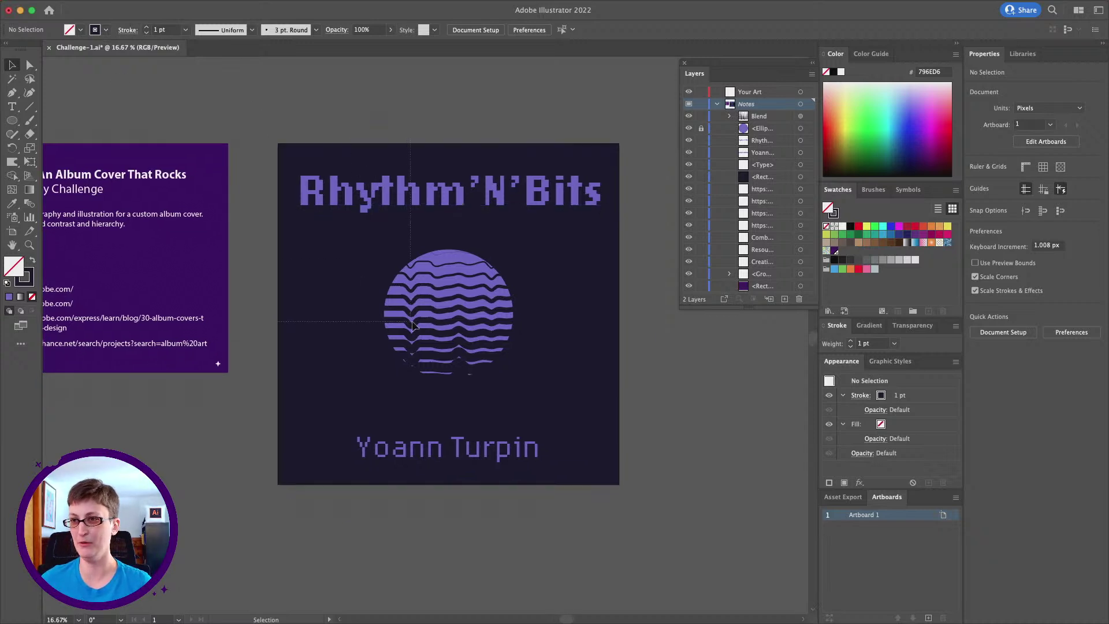
pyautogui.press('super+a')
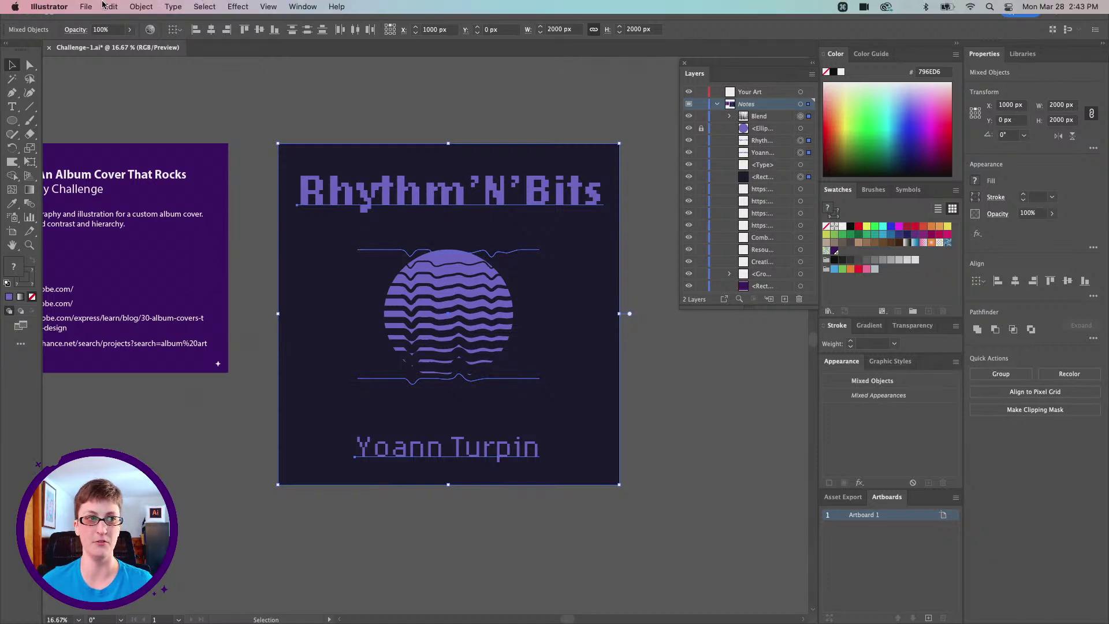
# Convert the selected artwork to grayscale via Edit > Edit Colors, undo it, and deselect
pyautogui.click(112, 6)
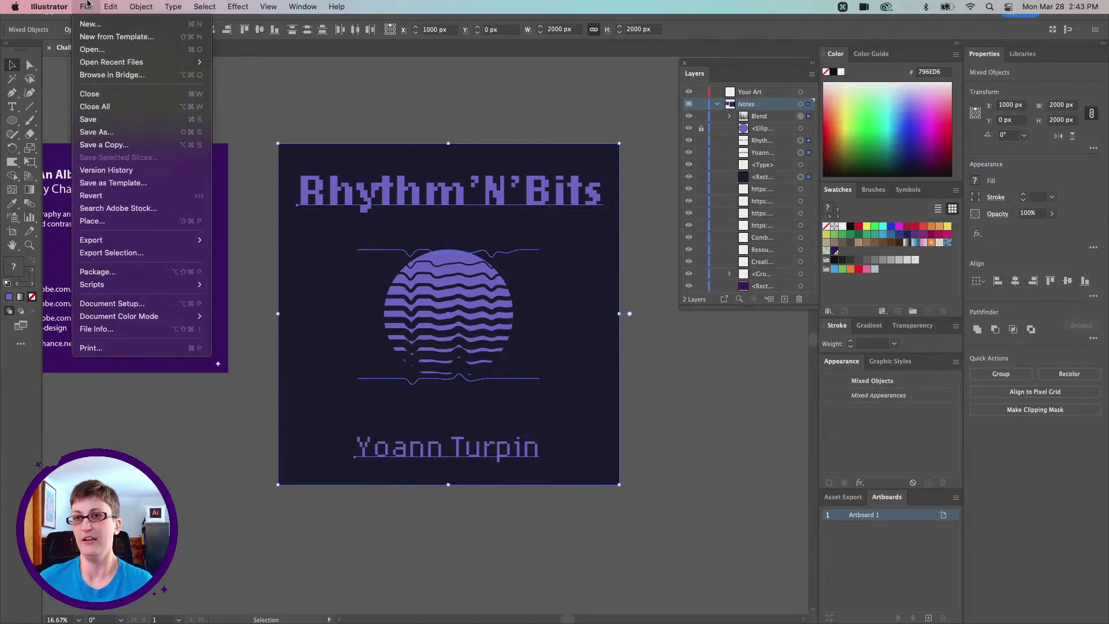
pyautogui.moveTo(254, 233)
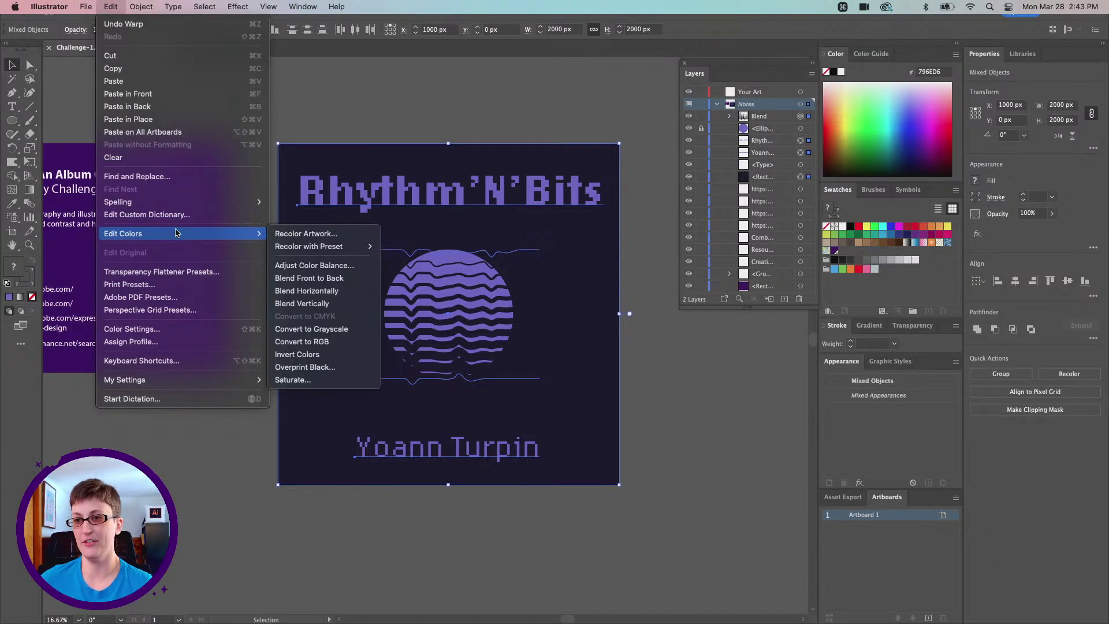
pyautogui.click(306, 328)
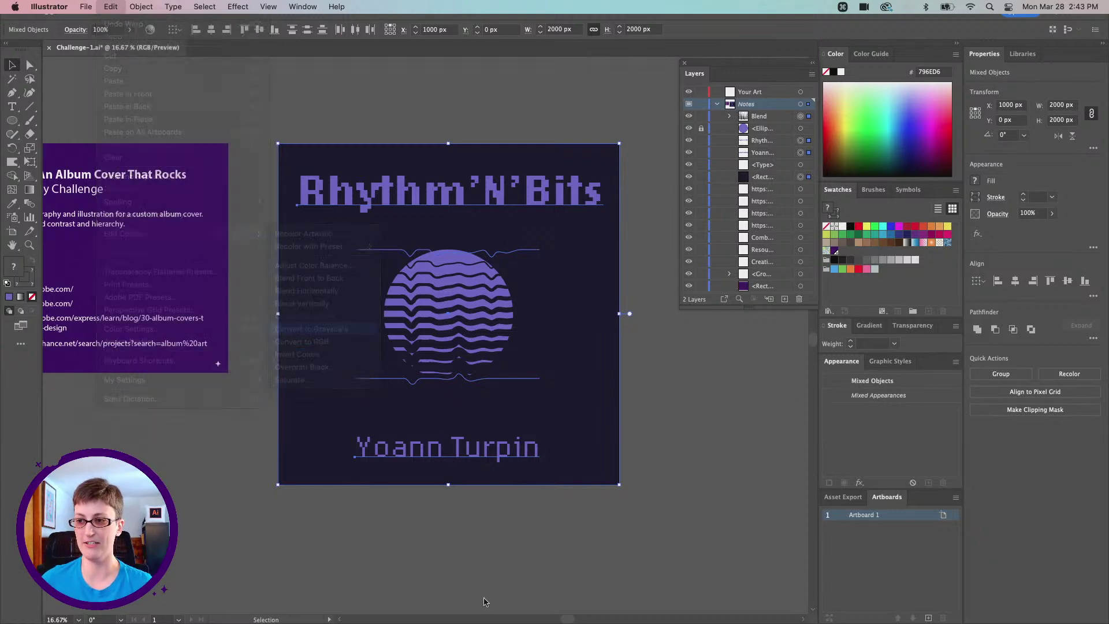
pyautogui.press('a')
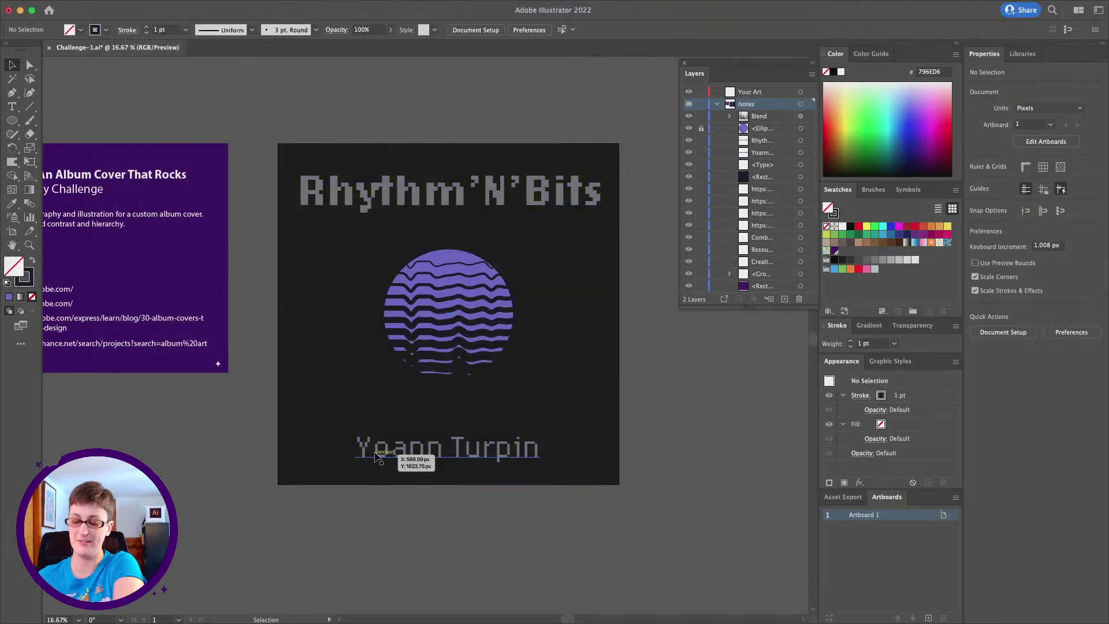
pyautogui.press('super+z')
pyautogui.press('v')
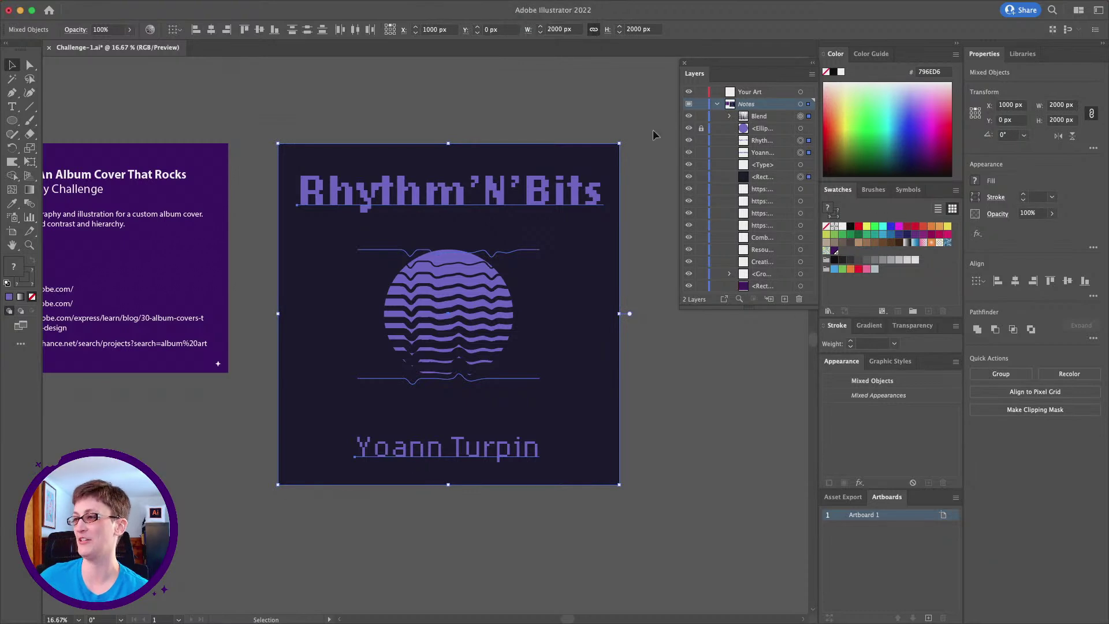
pyautogui.click(667, 115)
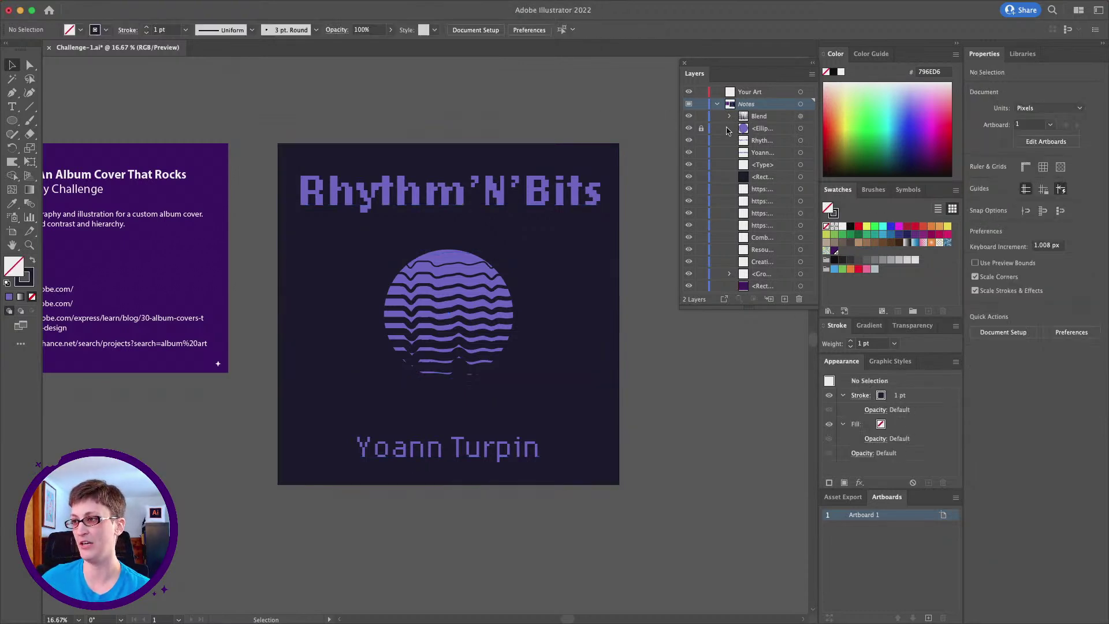
# Unlock the ellipse, marquee-select all cover artwork, preview it in grayscale, then undo
pyautogui.click(701, 130)
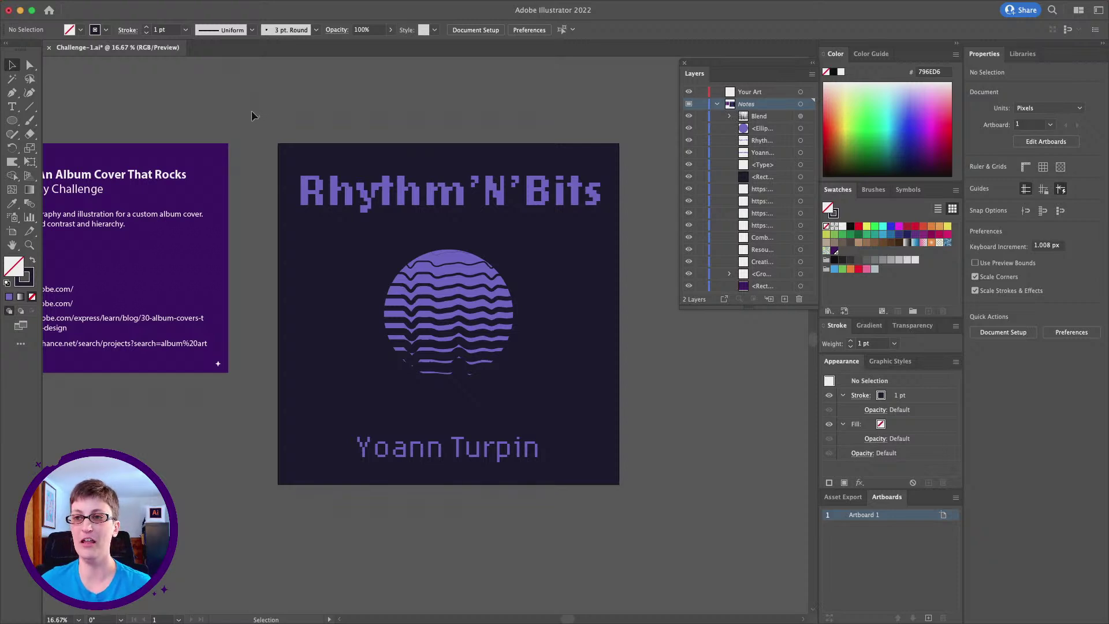
pyautogui.moveTo(252, 115); pyautogui.dragTo(681, 539)
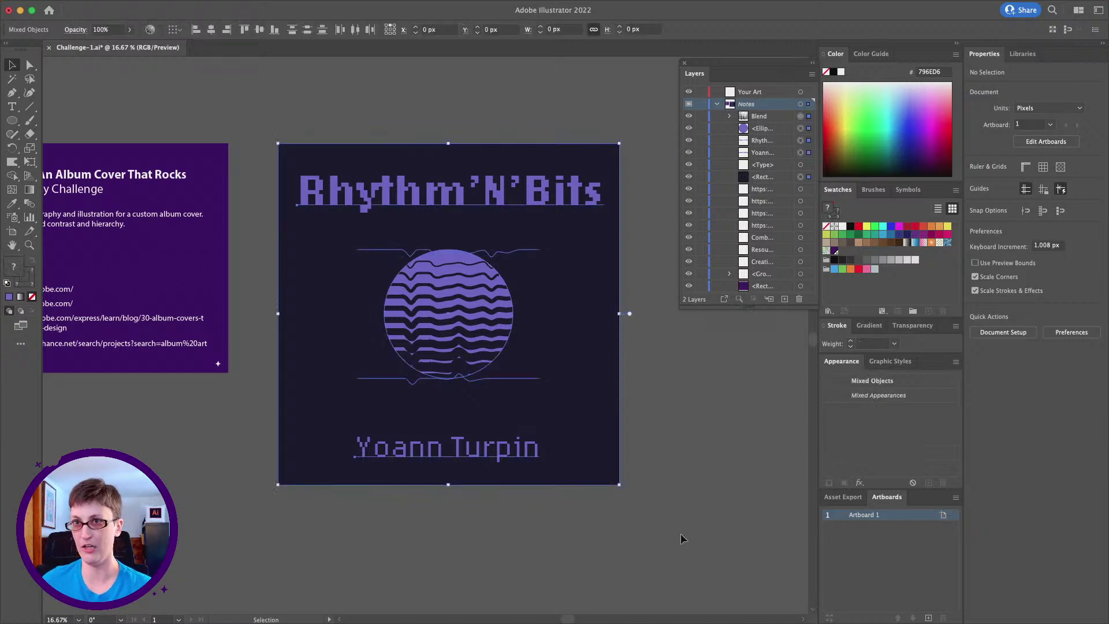
pyautogui.click(111, 6)
pyautogui.moveTo(199, 237)
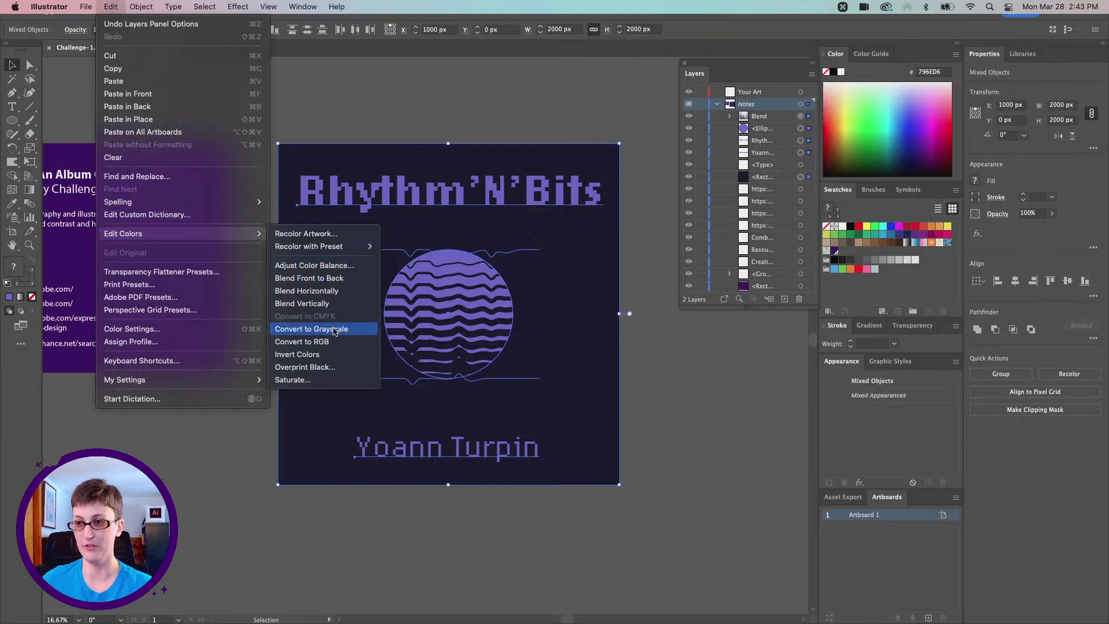
pyautogui.click(335, 329)
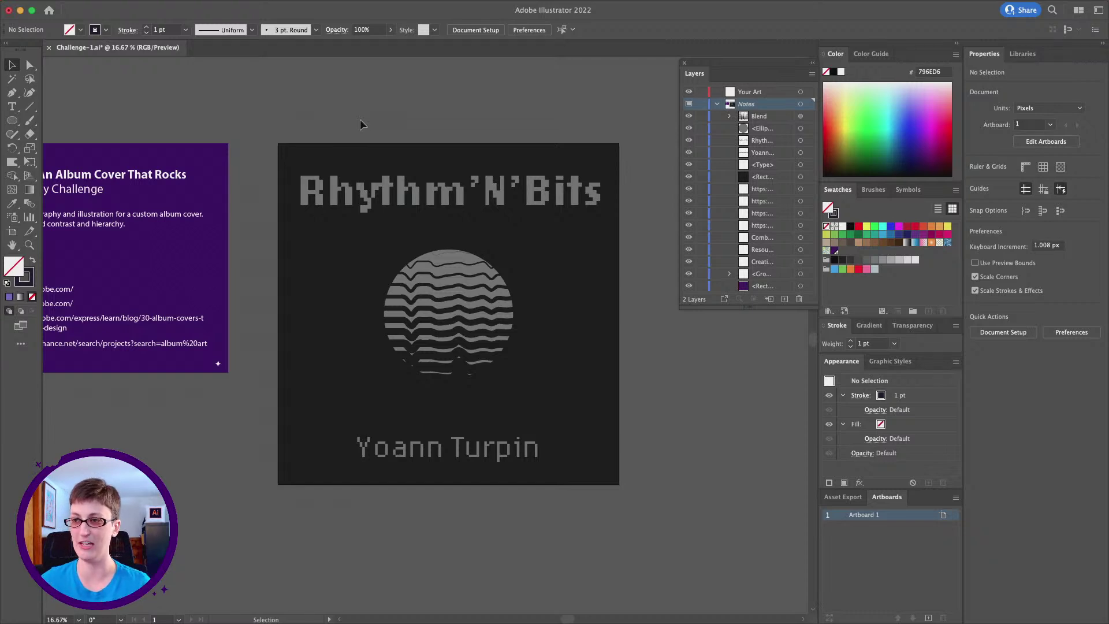
pyautogui.press('super+z')
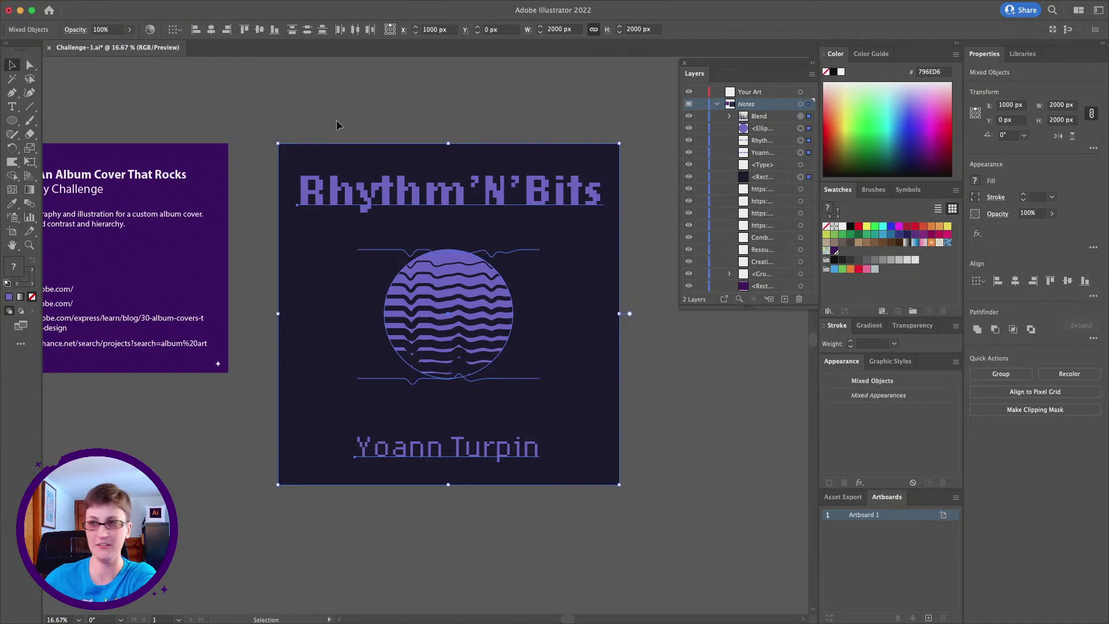
# Deselect the artwork, then pan and Option-scroll to zoom the cover from 16.67% to 25%
pyautogui.click(462, 99)
pyautogui.hscroll(-5, 477, 104)
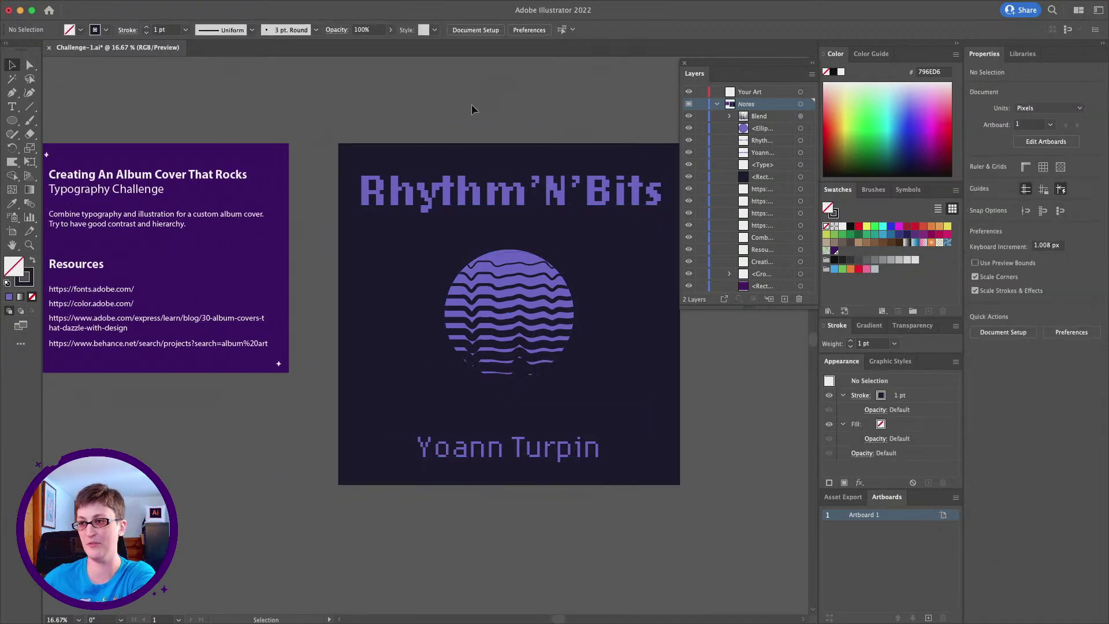
pyautogui.hscroll(4, 438, 105)
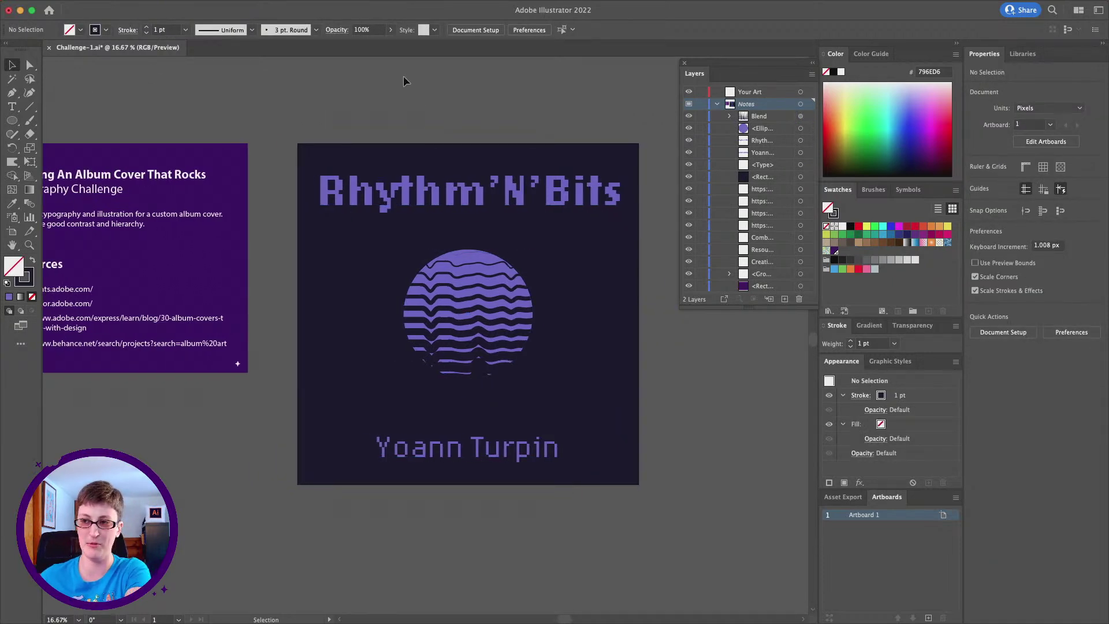
pyautogui.hscroll(1, 449, 92)
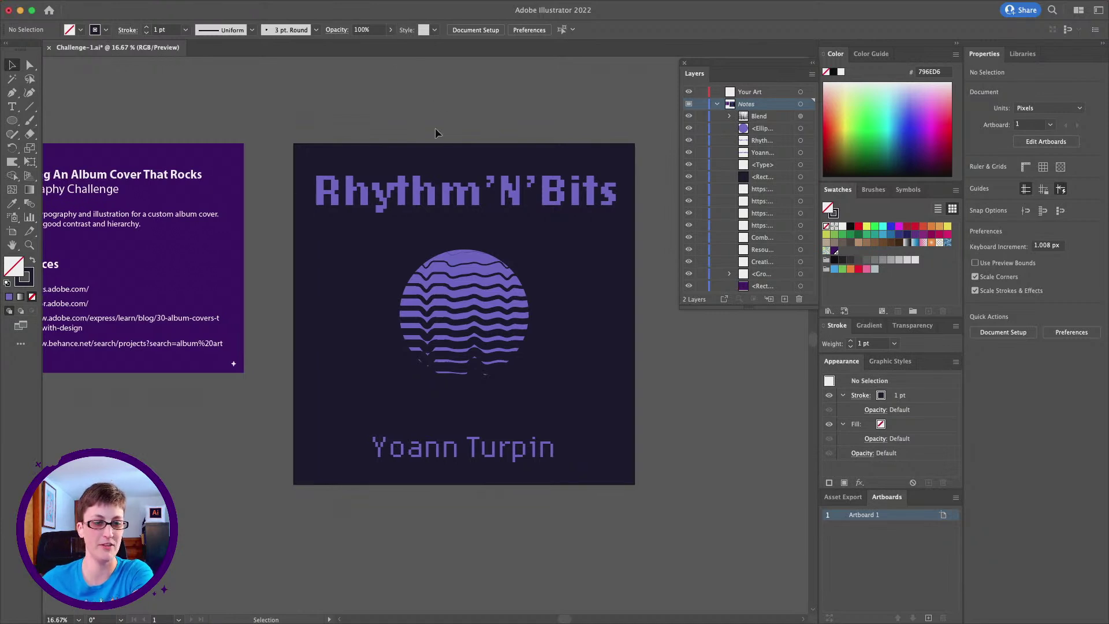
pyautogui.hscroll(2, 436, 131)
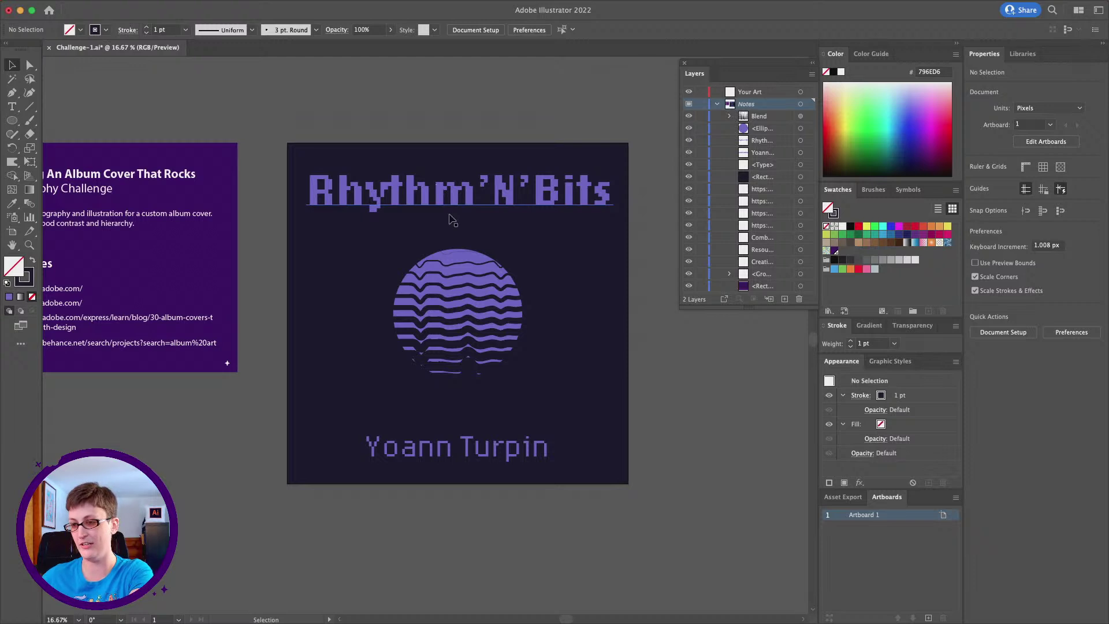
pyautogui.press('alt')
pyautogui.scroll(-1, 453, 220)
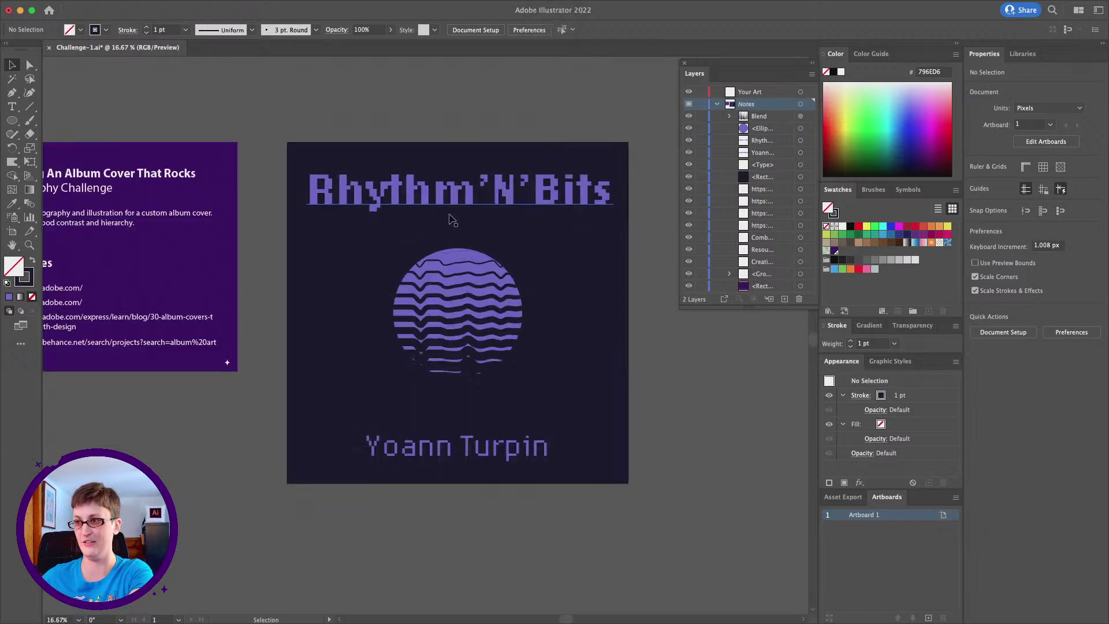
pyautogui.scroll(1, 453, 220)
pyautogui.hscroll(5, 451, 217)
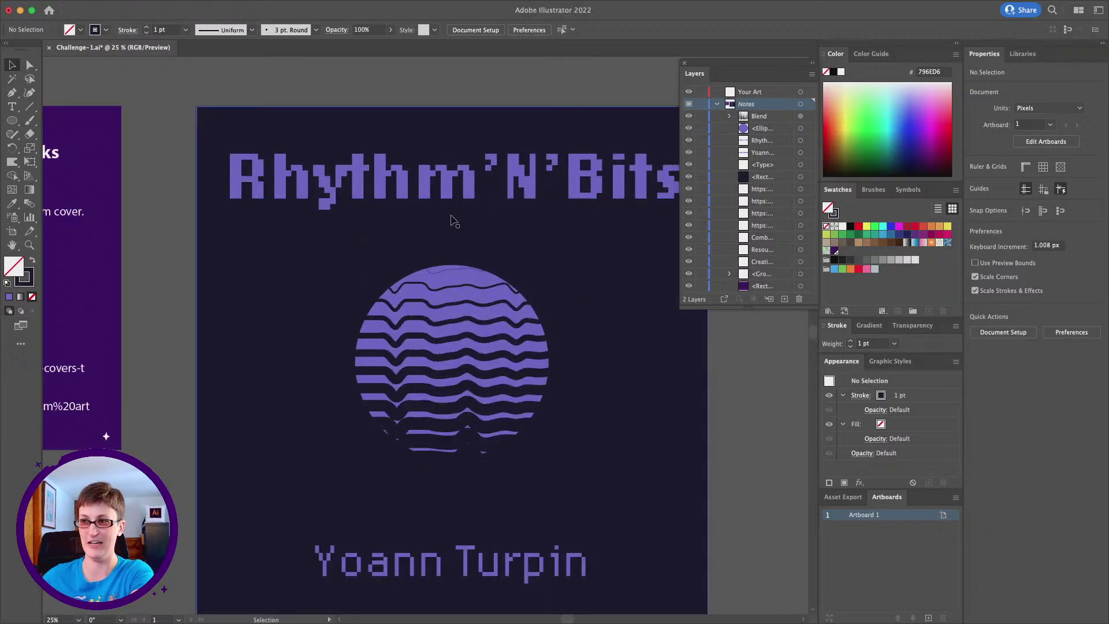
# Paste a copy of the Rhythm'N'Bits title in front and nudge it up twice and left once
pyautogui.click(433, 177)
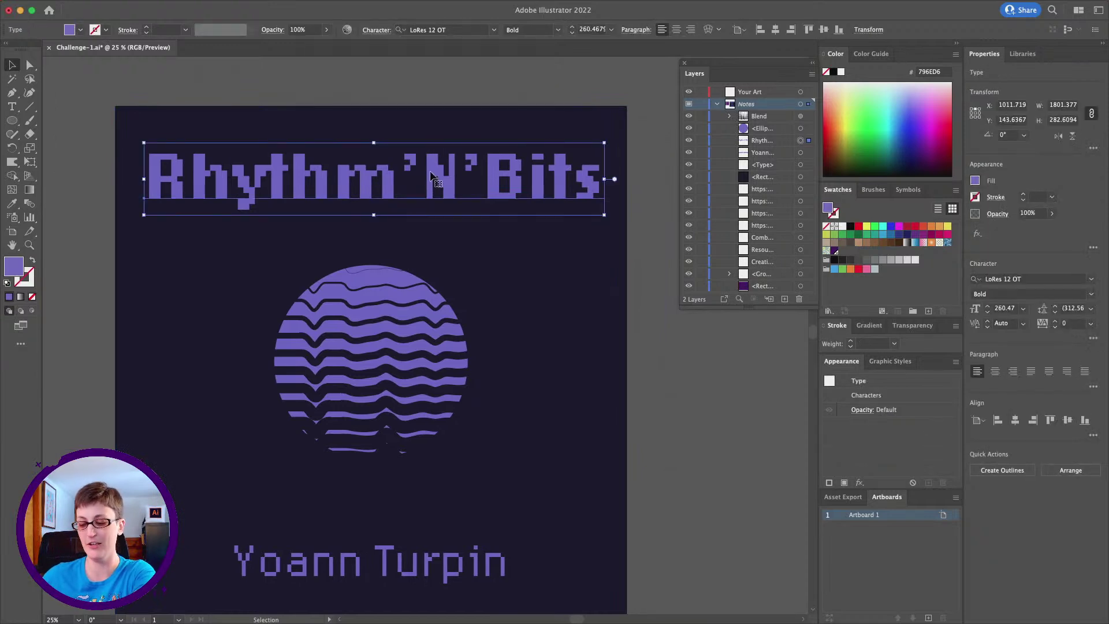
pyautogui.press('super+c')
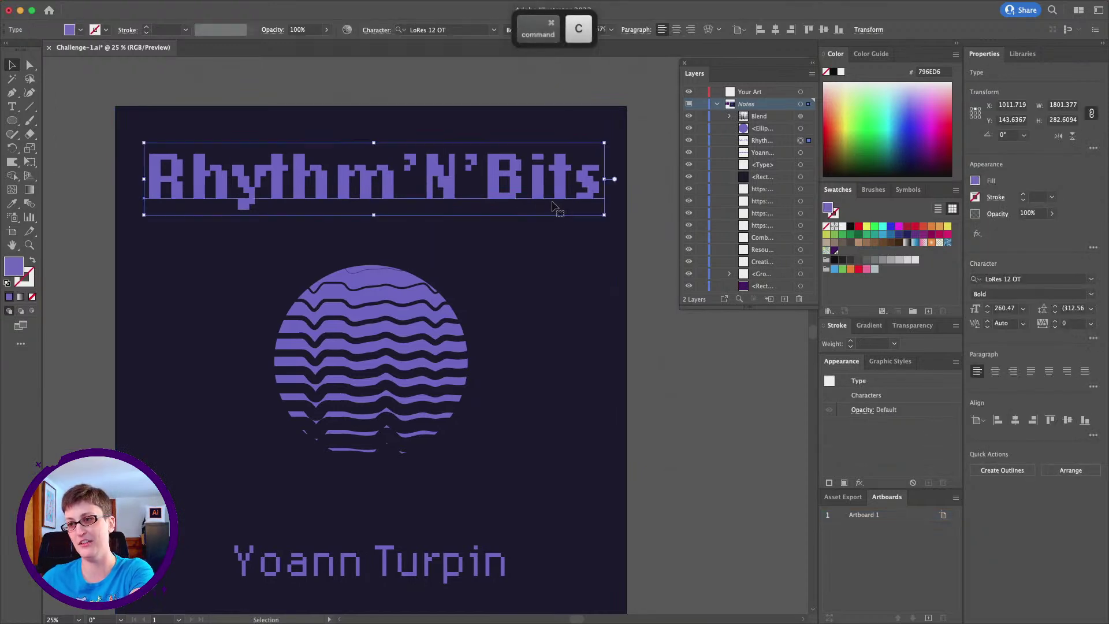
pyautogui.press('super+f')
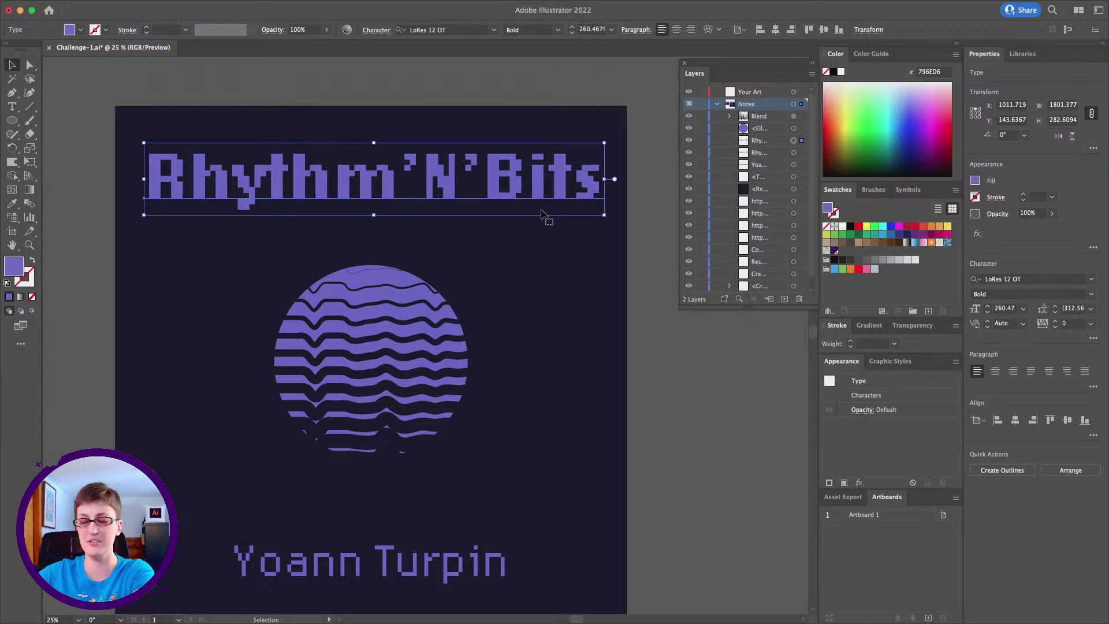
pyautogui.press('Up')
pyautogui.press('Up')
pyautogui.press('Up')
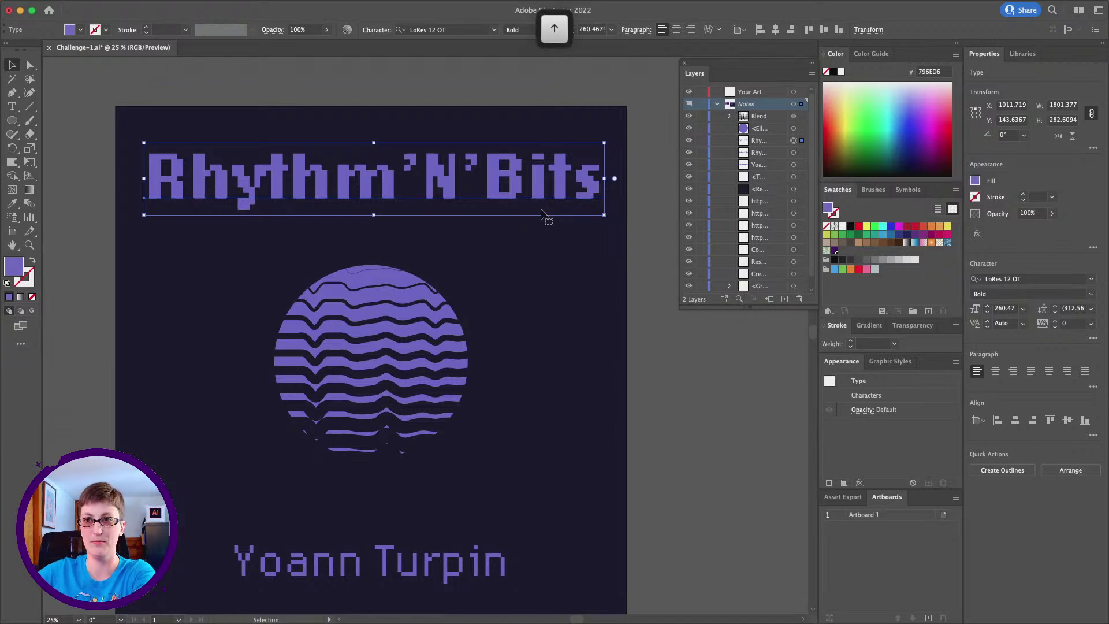
pyautogui.press('Up')
pyautogui.press('Up')
pyautogui.press('Up')
pyautogui.press('Left')
pyautogui.press('Left')
pyautogui.press('Left')
pyautogui.press('Left')
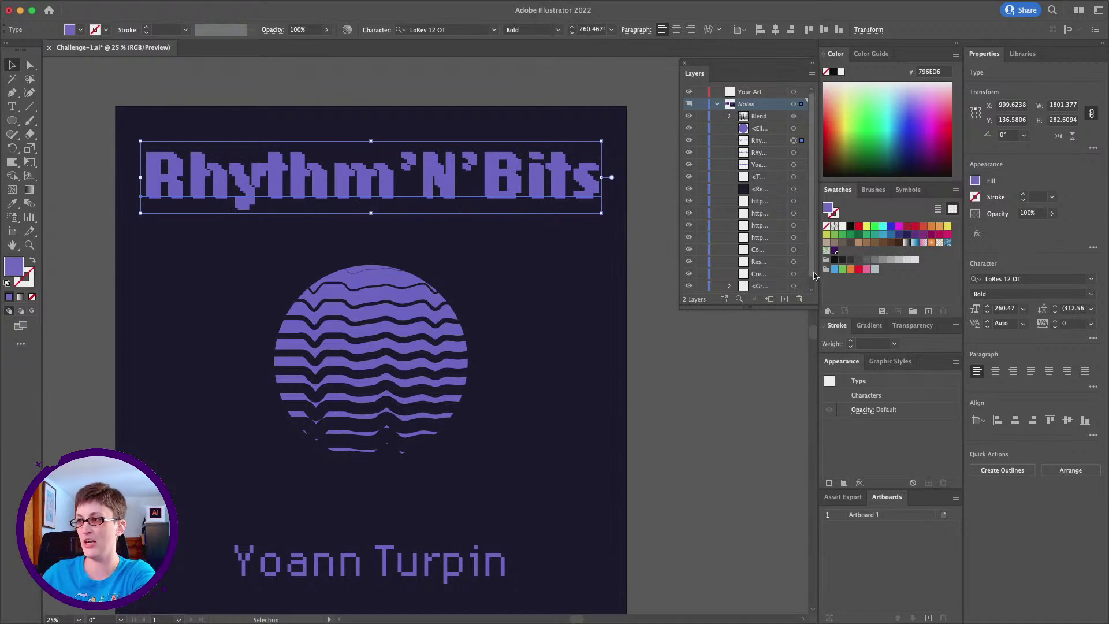
pyautogui.doubleClick(14, 266)
# Give the front title copy an orange-red E83C00 fill in the Color Picker
pyautogui.write('FF8585')
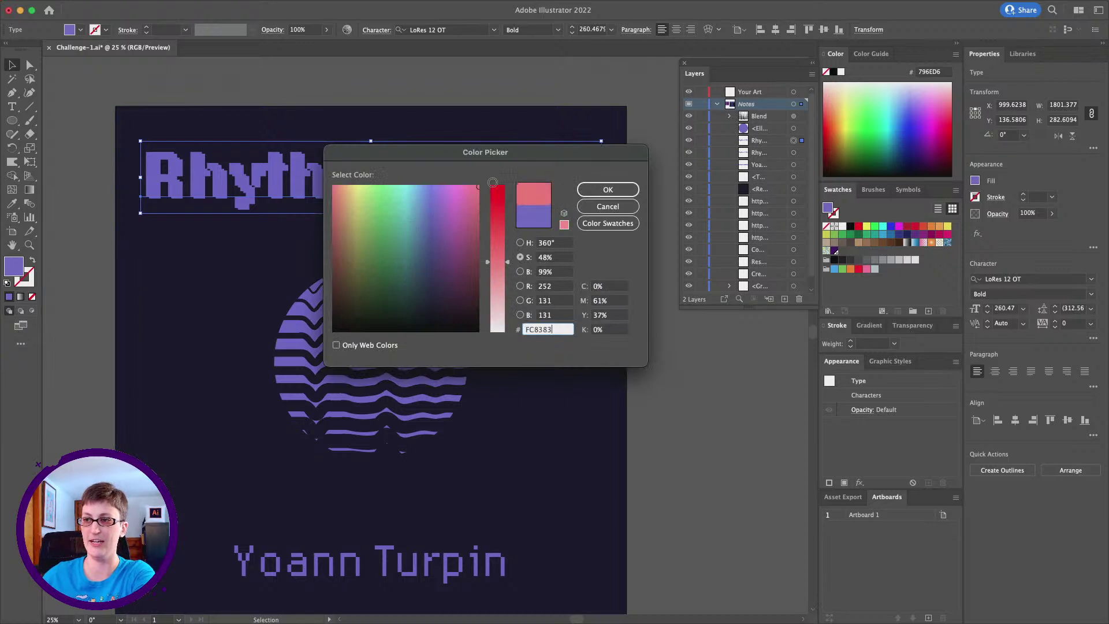
pyautogui.moveTo(498, 200)
pyautogui.mouseDown()
pyautogui.moveTo(500, 184)
pyautogui.moveTo(466, 185)
pyautogui.moveTo(469, 200)
pyautogui.moveTo(338, 197)
pyautogui.mouseUp()
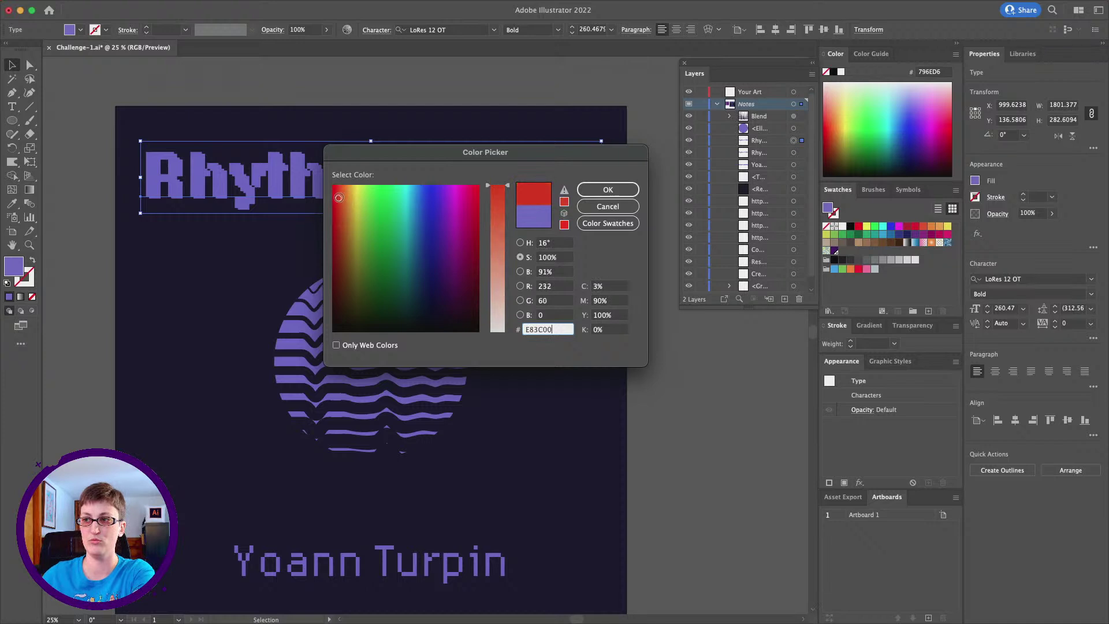
pyautogui.click(615, 191)
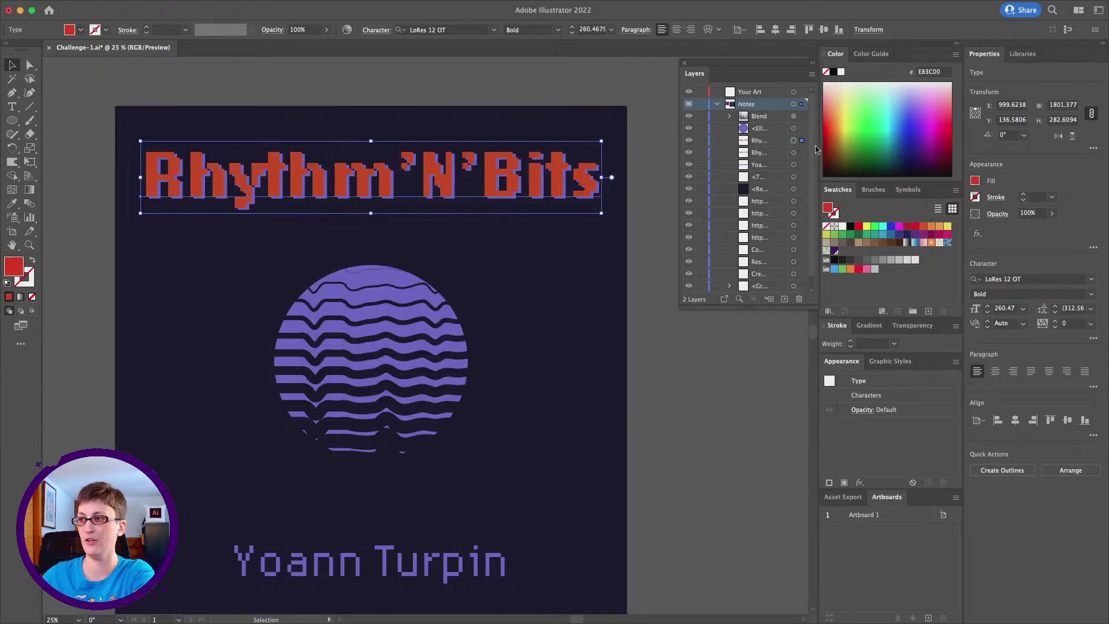
pyautogui.click(794, 153)
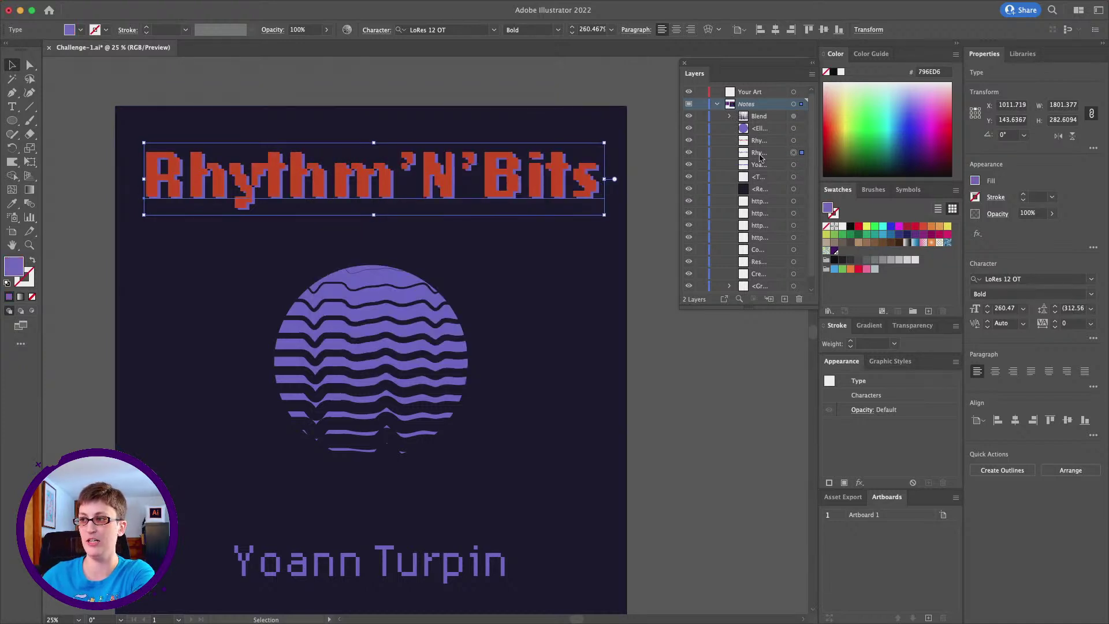
# Stack the purple title above the red copy, then paste a duplicate in front offset slightly down-right
pyautogui.click(759, 156)
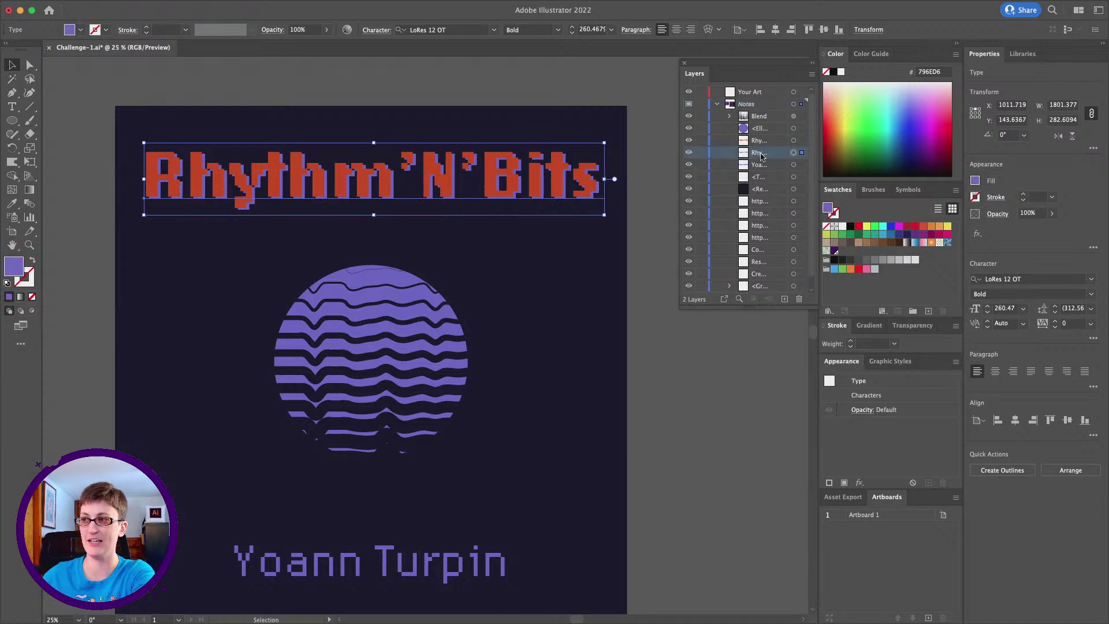
pyautogui.moveTo(758, 156); pyautogui.dragTo(759, 136)
pyautogui.click(759, 142)
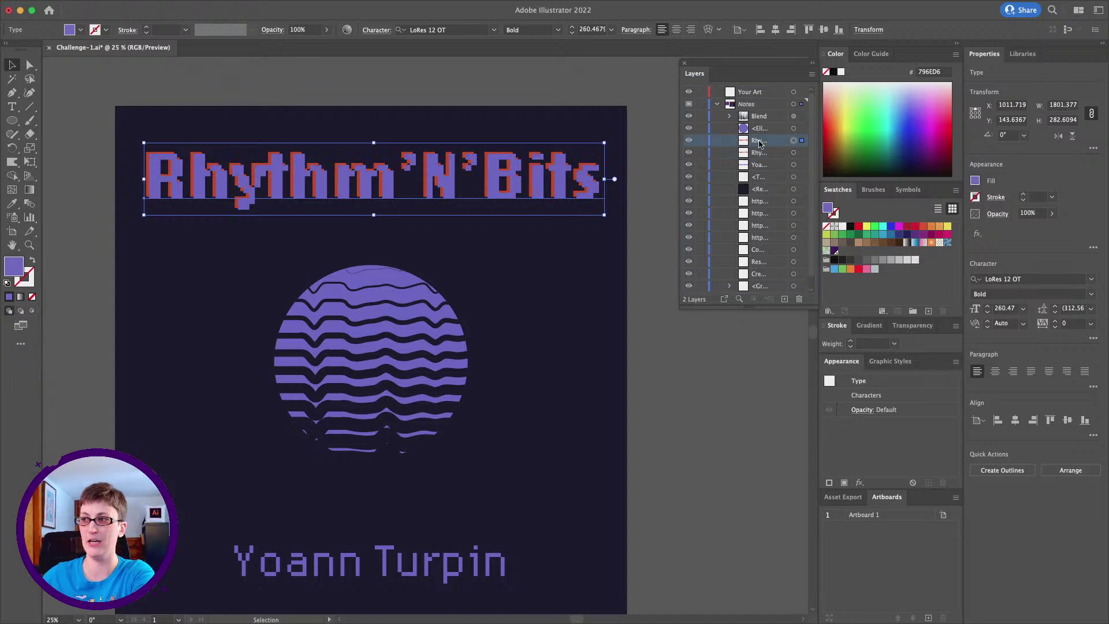
pyautogui.press('super')
pyautogui.press('super')
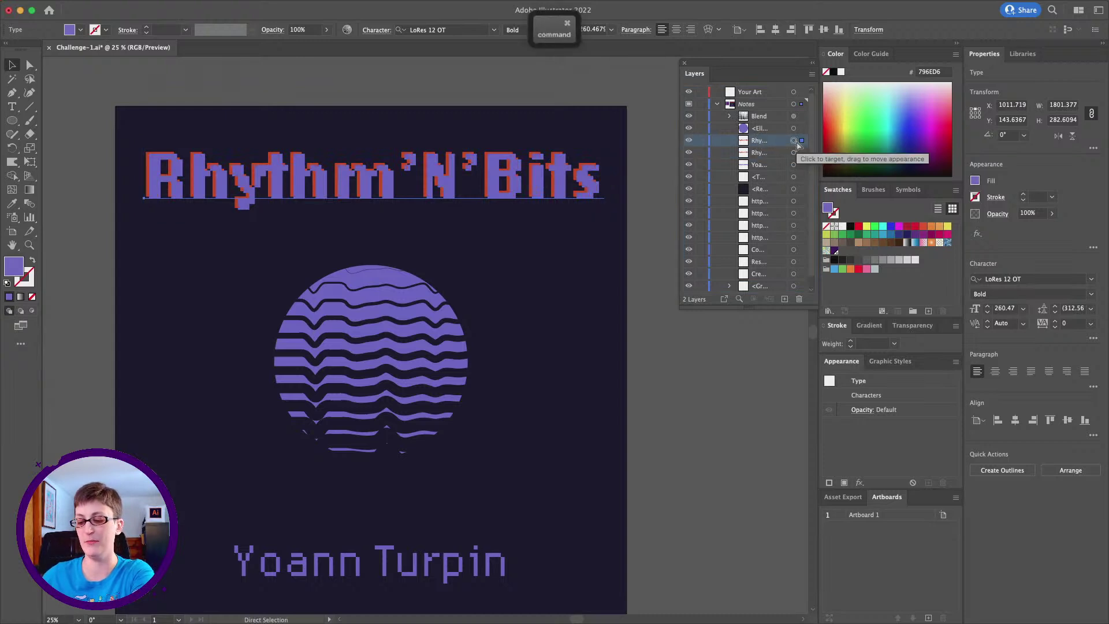
pyautogui.press('super+c')
pyautogui.press('super+f')
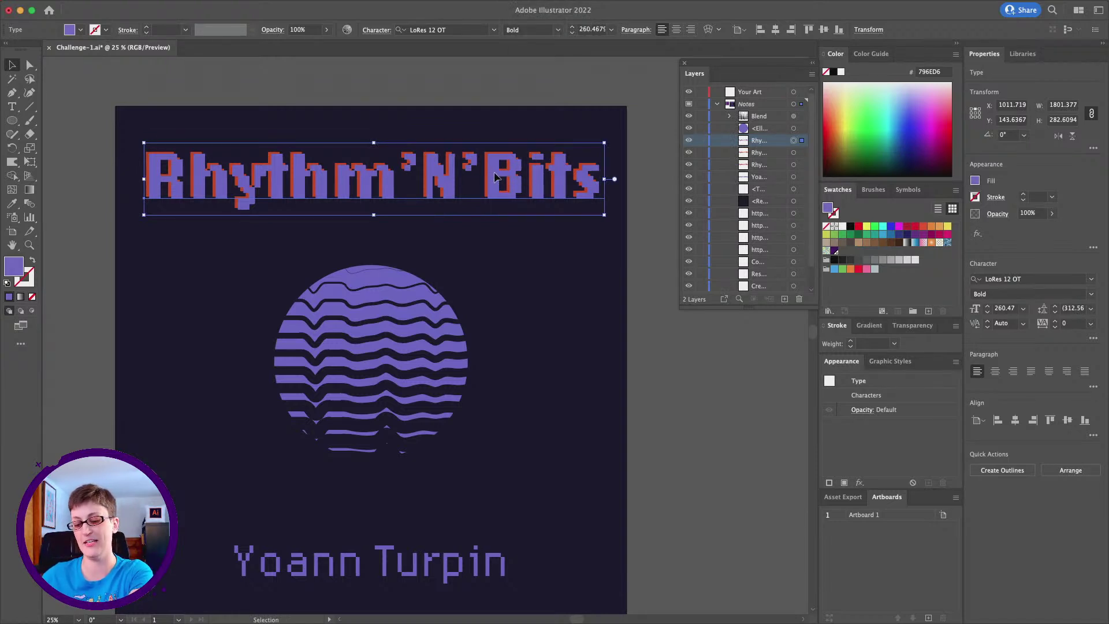
pyautogui.moveTo(494, 176); pyautogui.dragTo(500, 179)
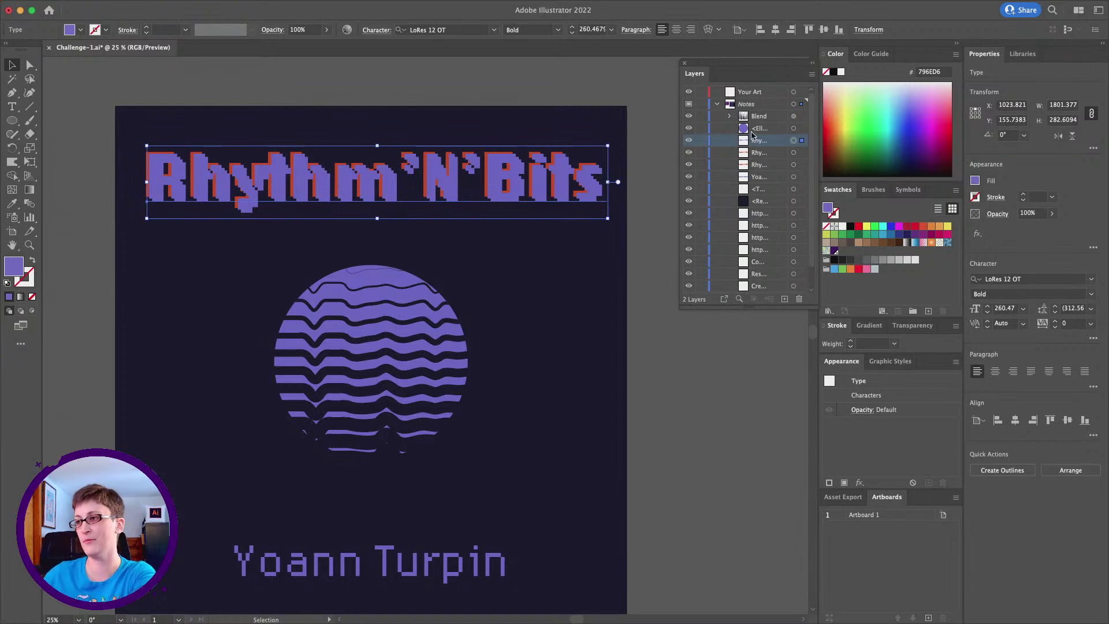
# Fill the new title copy with a light cyan (61FFFF)
pyautogui.doubleClick(828, 209)
pyautogui.moveTo(413, 188); pyautogui.dragTo(406, 185)
pyautogui.moveTo(492, 255); pyautogui.dragTo(492, 240)
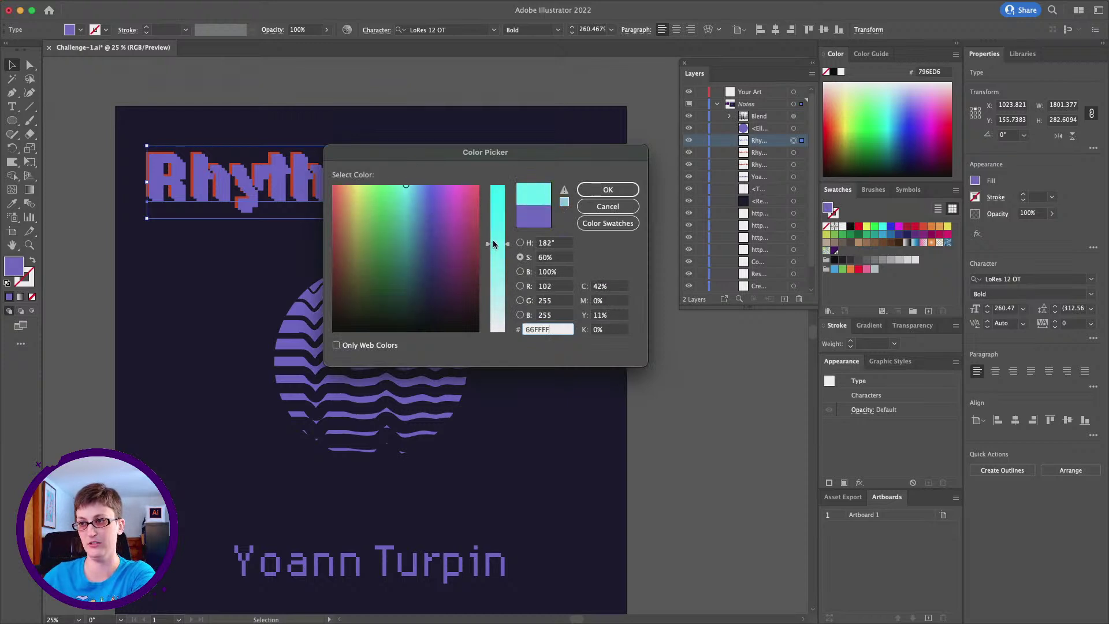
pyautogui.click(602, 190)
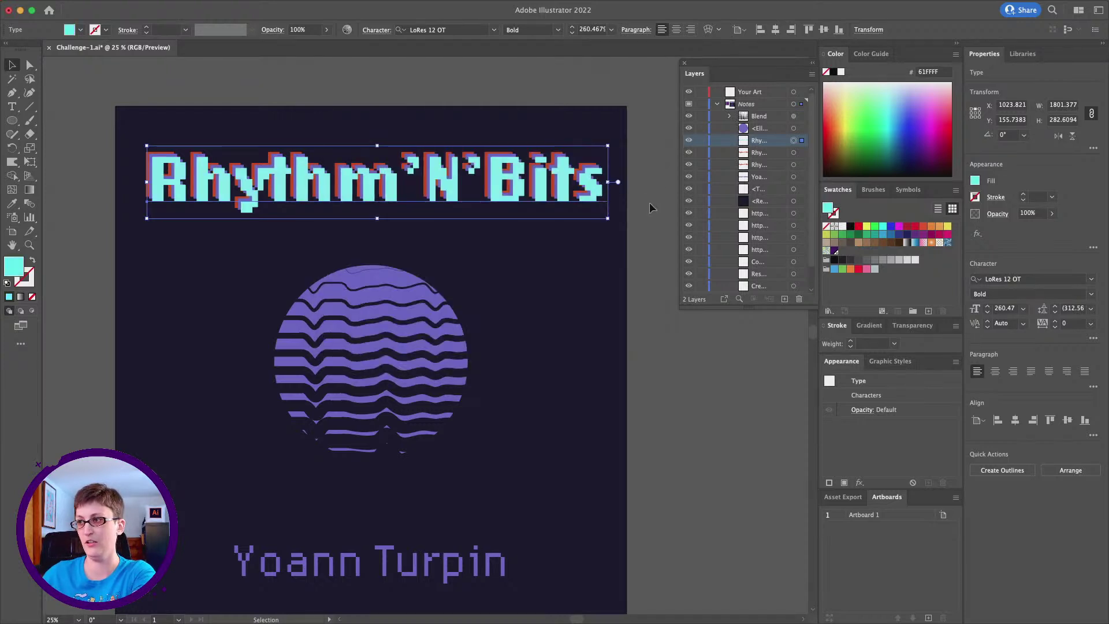
# Send the cyan title copy one level backward so it sits behind the purple copy
pyautogui.click(789, 153)
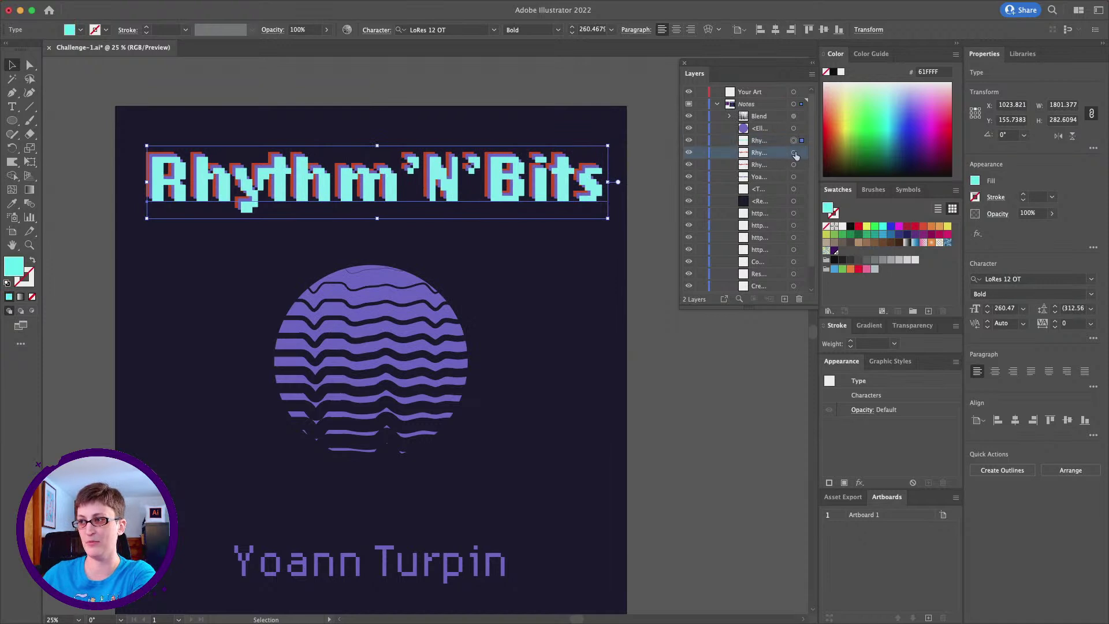
pyautogui.click(793, 153)
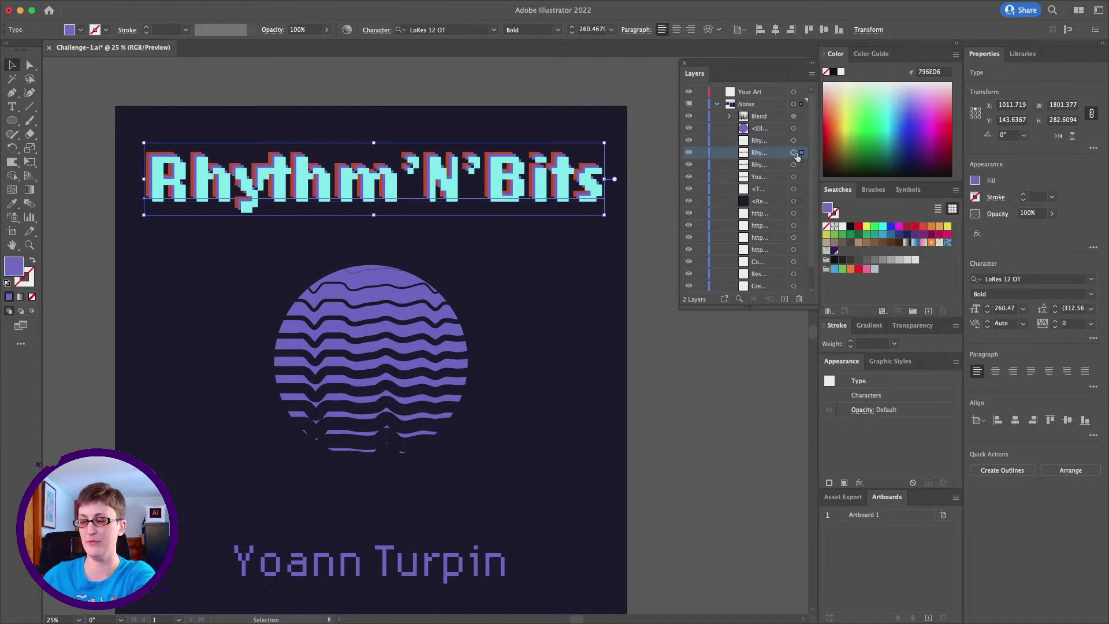
pyautogui.click(759, 154)
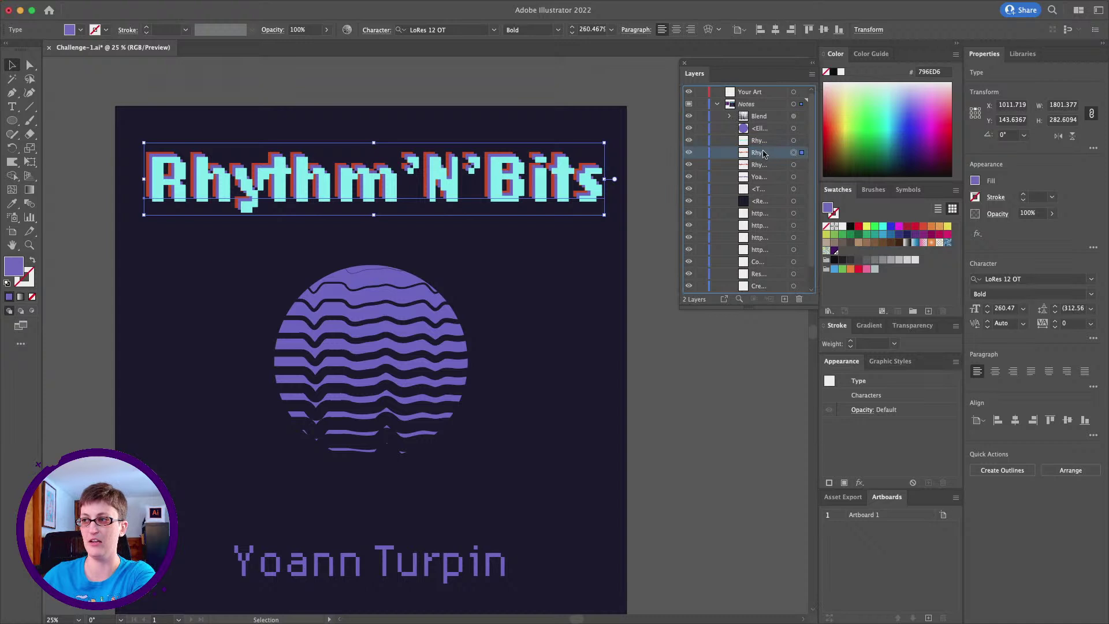
pyautogui.click(794, 141)
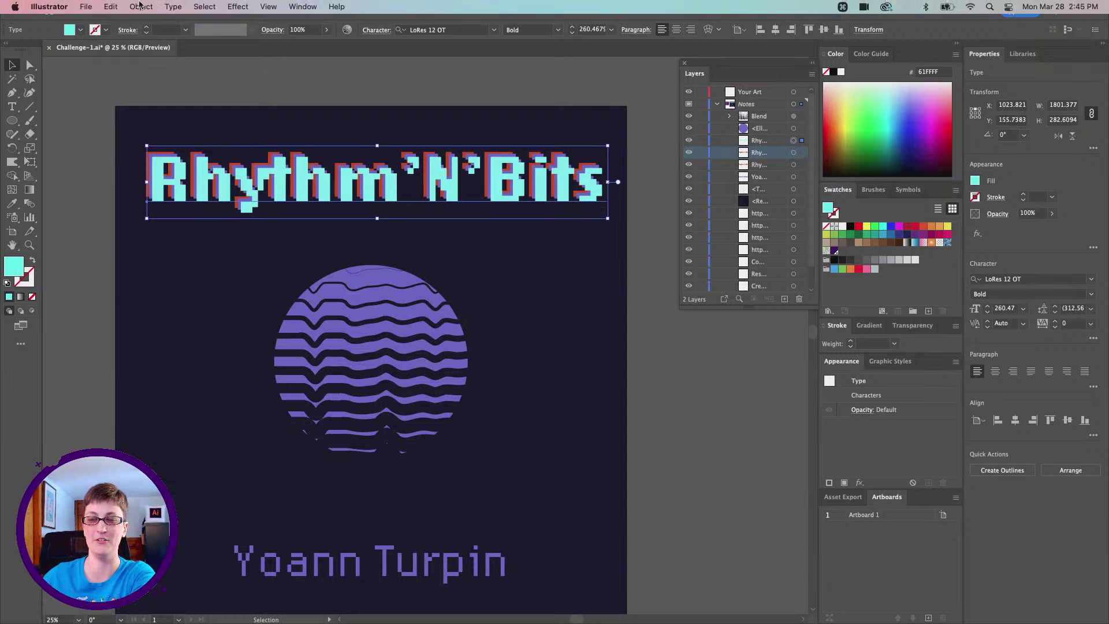
pyautogui.click(140, 6)
pyautogui.moveTo(173, 36)
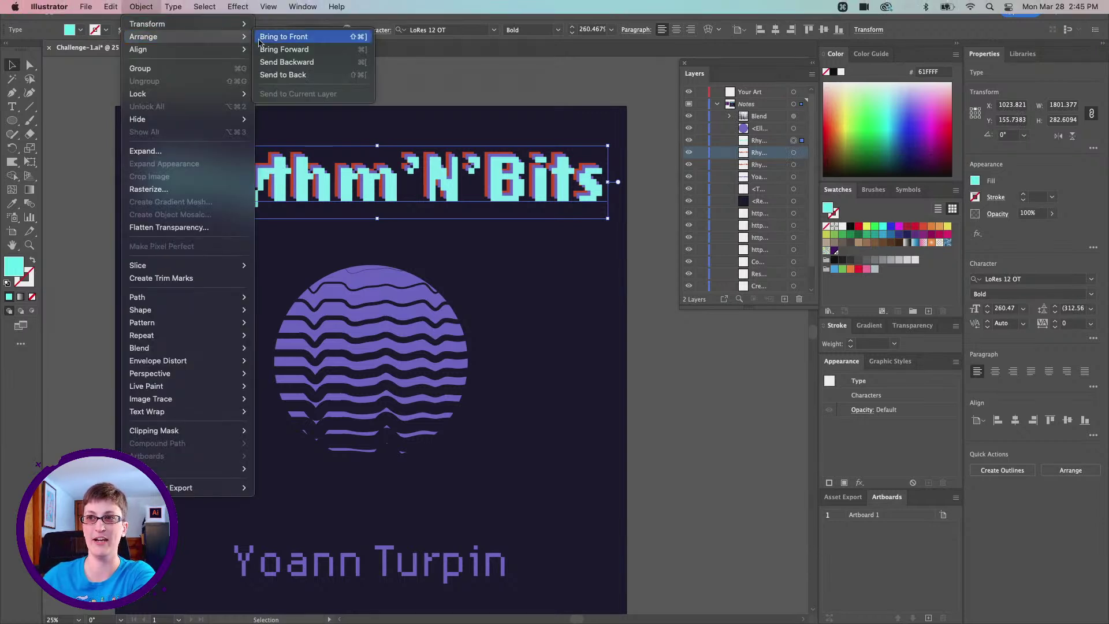
pyautogui.click(307, 63)
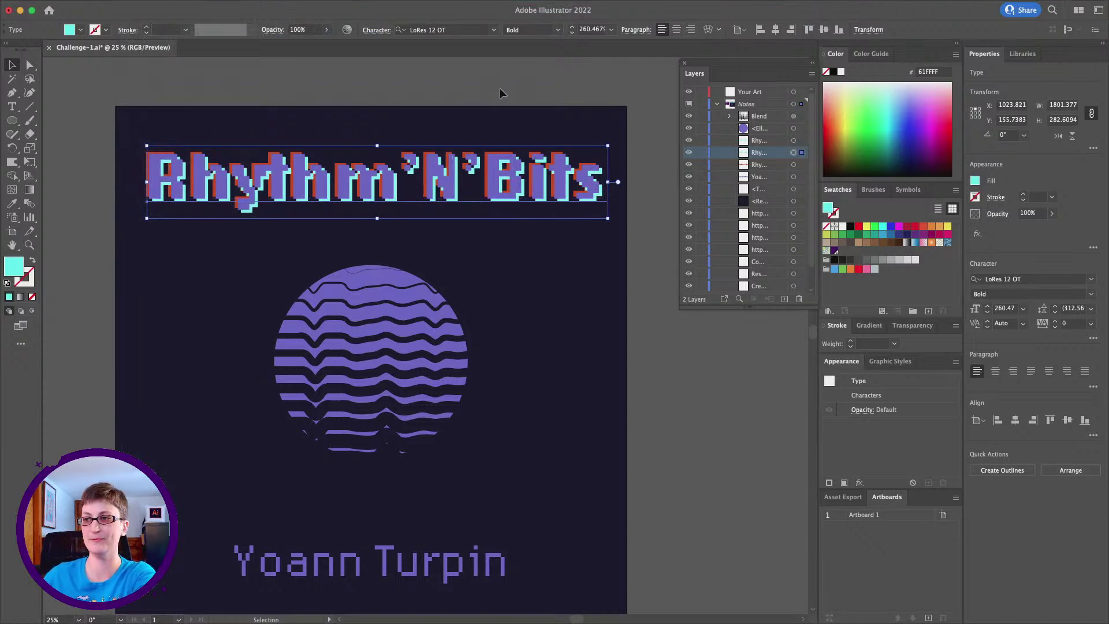
pyautogui.click(504, 219)
pyautogui.click(493, 199)
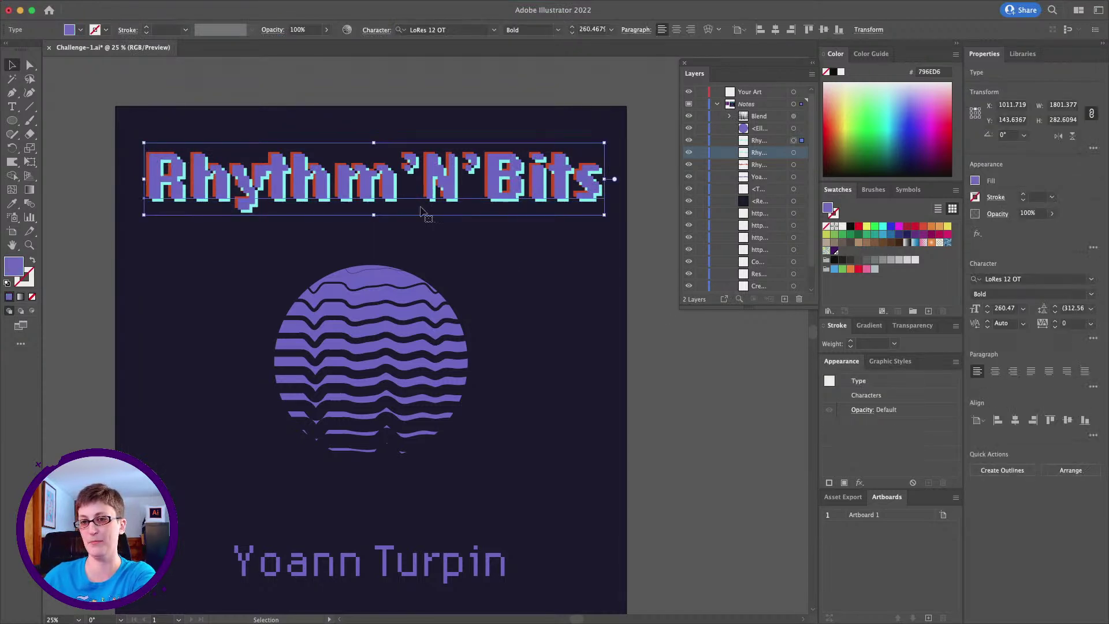
# Change the front Rhythm'N'Bits title's fill to white FFFFFF
pyautogui.doubleClick(11, 274)
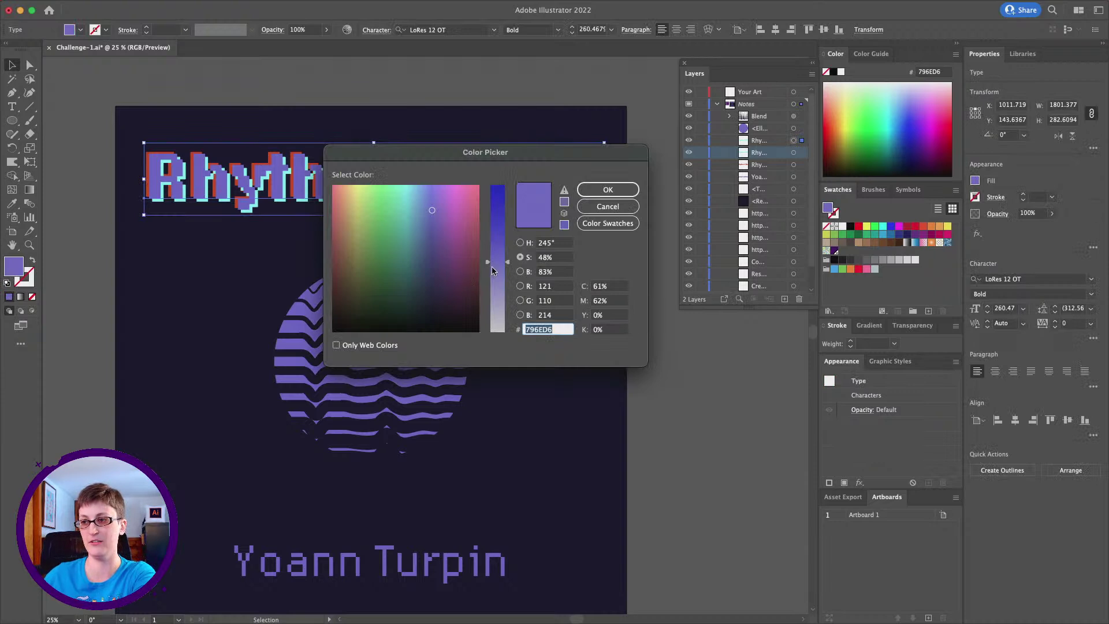
pyautogui.write('D3D3D3')
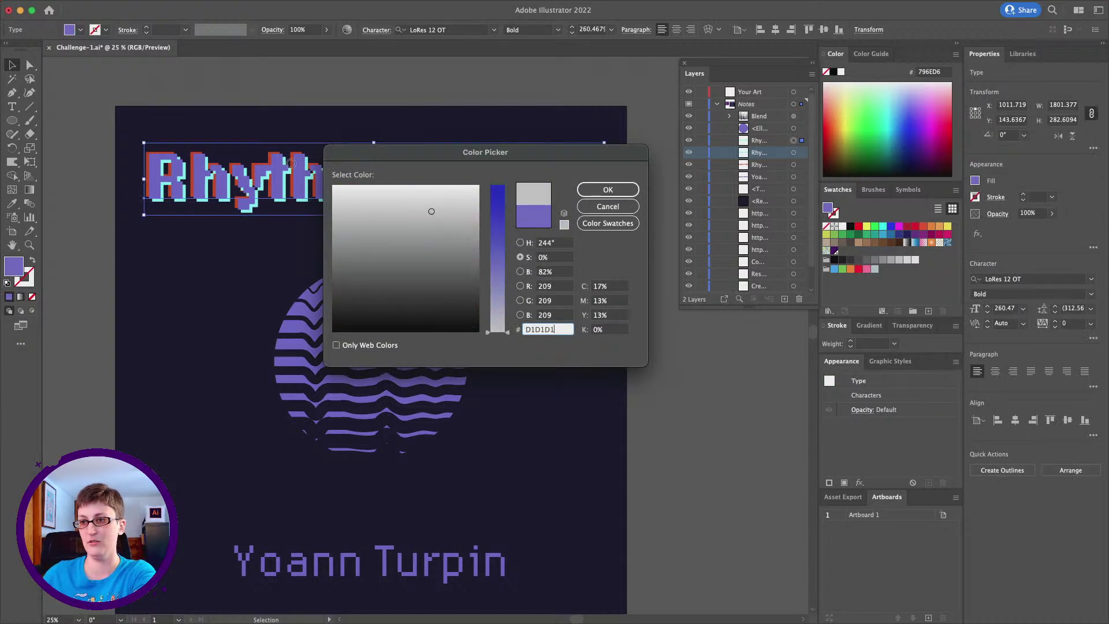
pyautogui.click(331, 184)
pyautogui.click(612, 189)
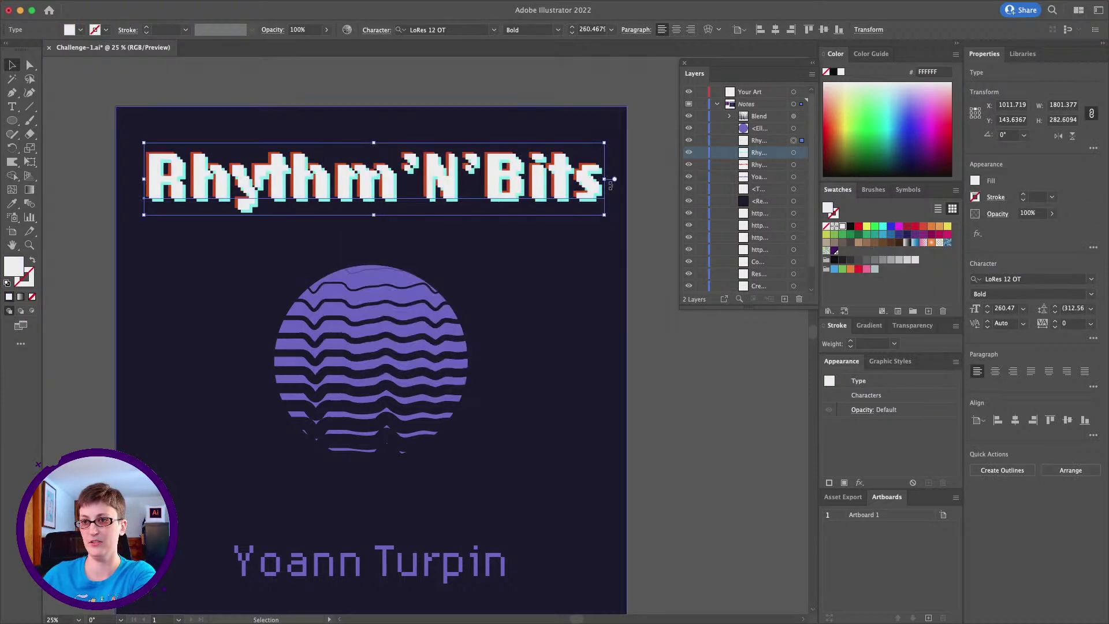
pyautogui.click(396, 86)
# Zoom out to view the whole artboard, then zoom back in on the artwork
pyautogui.hscroll(-3, 414, 86)
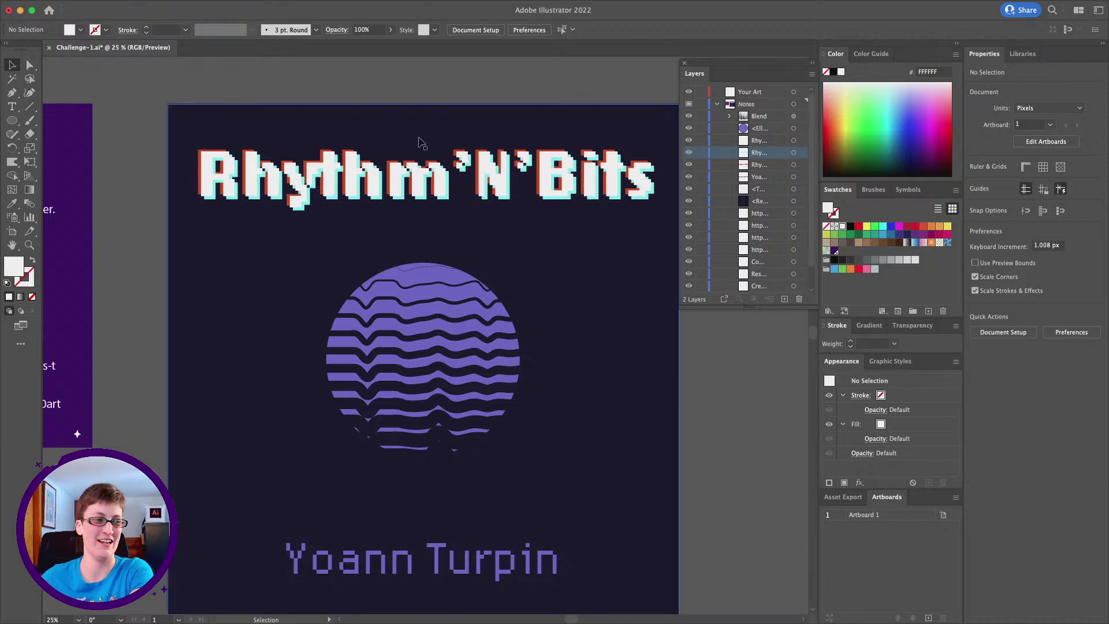
pyautogui.scroll(-1, 418, 129)
pyautogui.hscroll(-3, 417, 128)
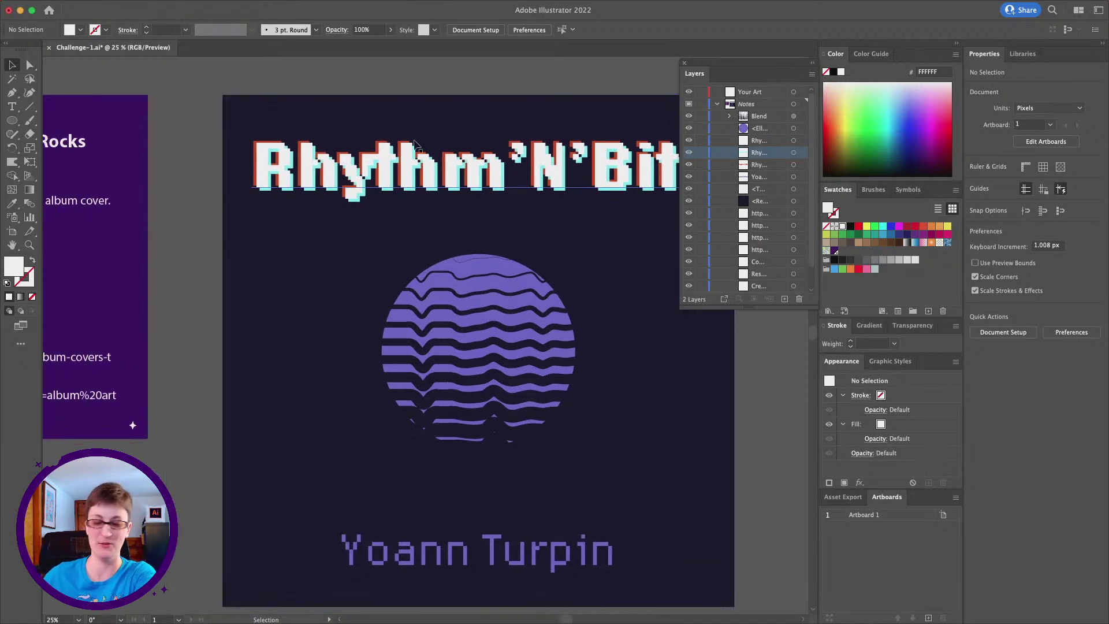
pyautogui.press('alt')
pyautogui.hscroll(3, 394, 227)
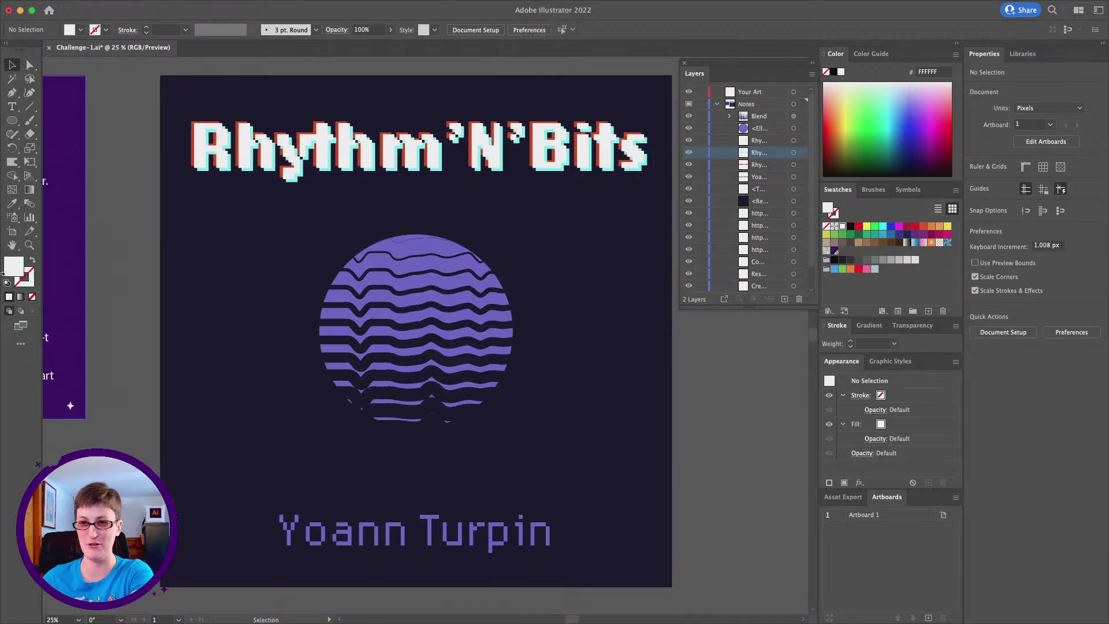
pyautogui.click(30, 246)
pyautogui.keyDown('alt'); pyautogui.click(475, 274); pyautogui.keyUp('alt')
pyautogui.hscroll(-3, 321, 282)
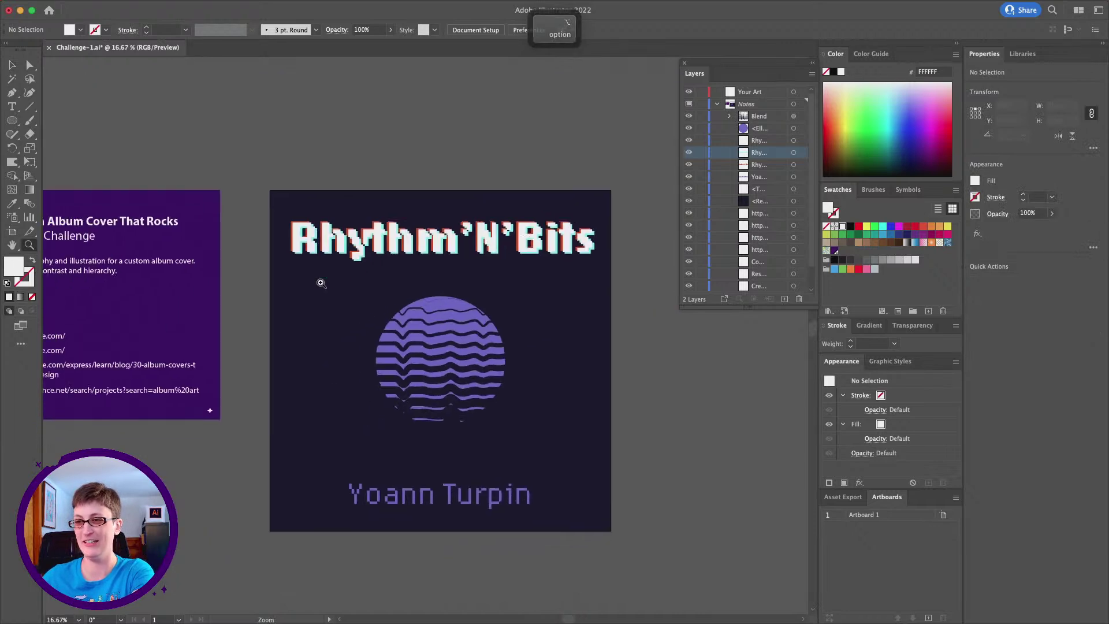
pyautogui.scroll(-1, 347, 301)
pyautogui.click(355, 307)
pyautogui.hscroll(5, 456, 338)
pyautogui.scroll(-3, 457, 338)
pyautogui.scroll(-1, 456, 337)
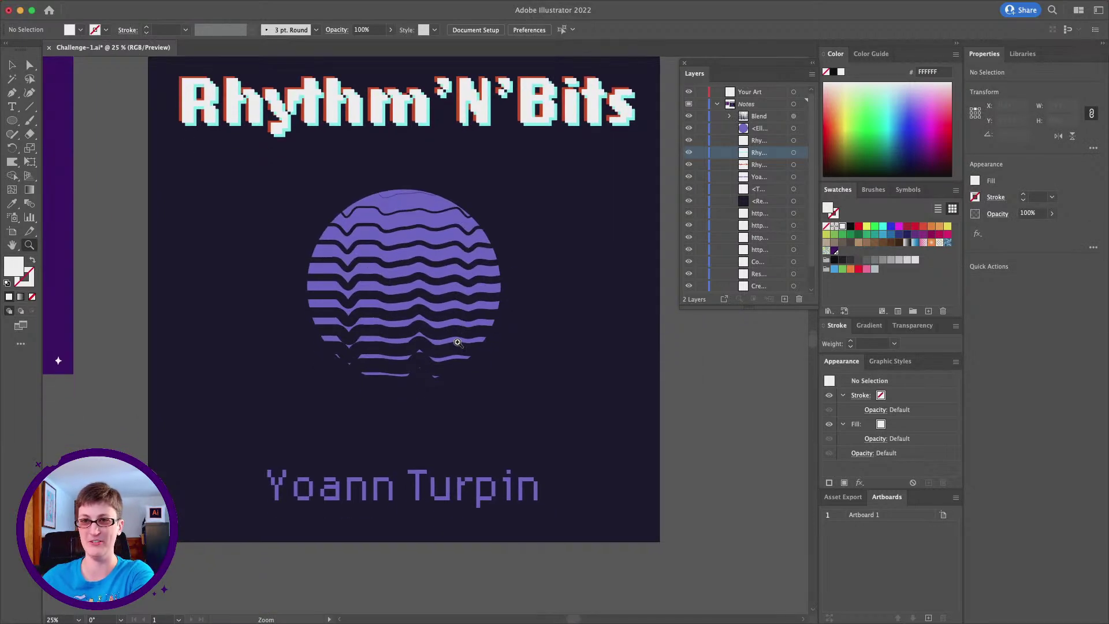
# Draw a white perfect circle centred on the sun and select its bottom anchor point
pyautogui.click(11, 122)
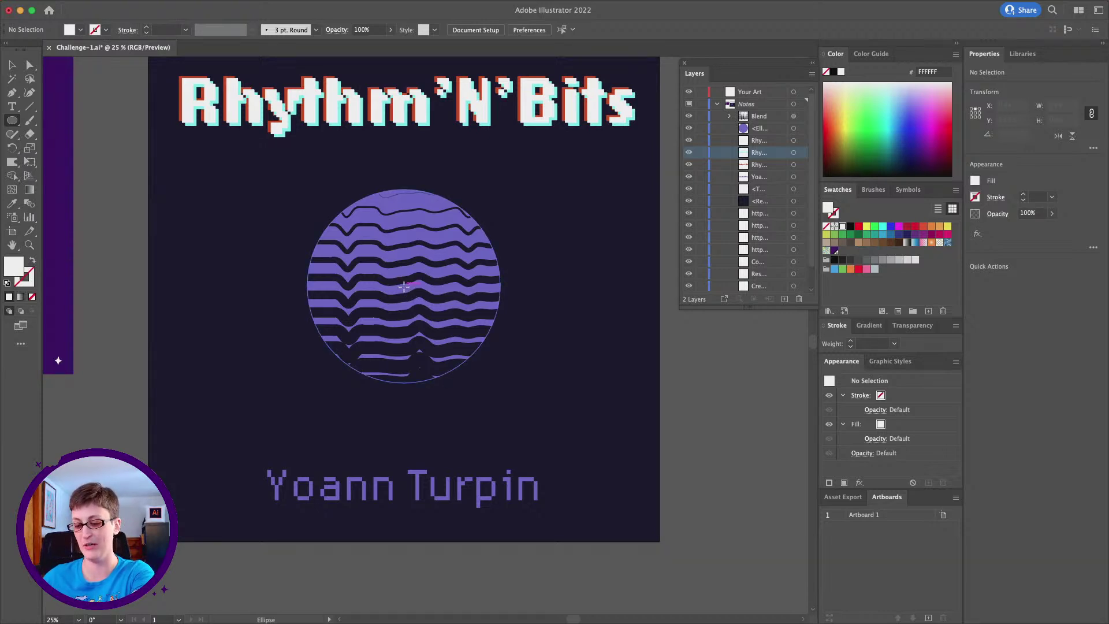
pyautogui.press('shift')
pyautogui.moveTo(403, 286); pyautogui.dragTo(522, 237)
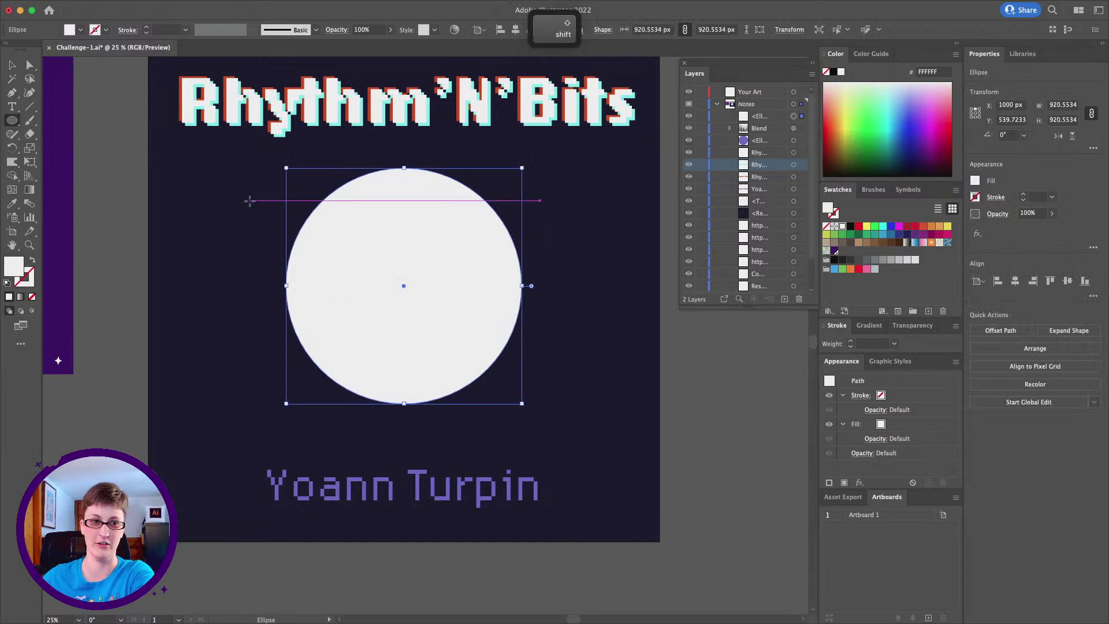
pyautogui.click(30, 65)
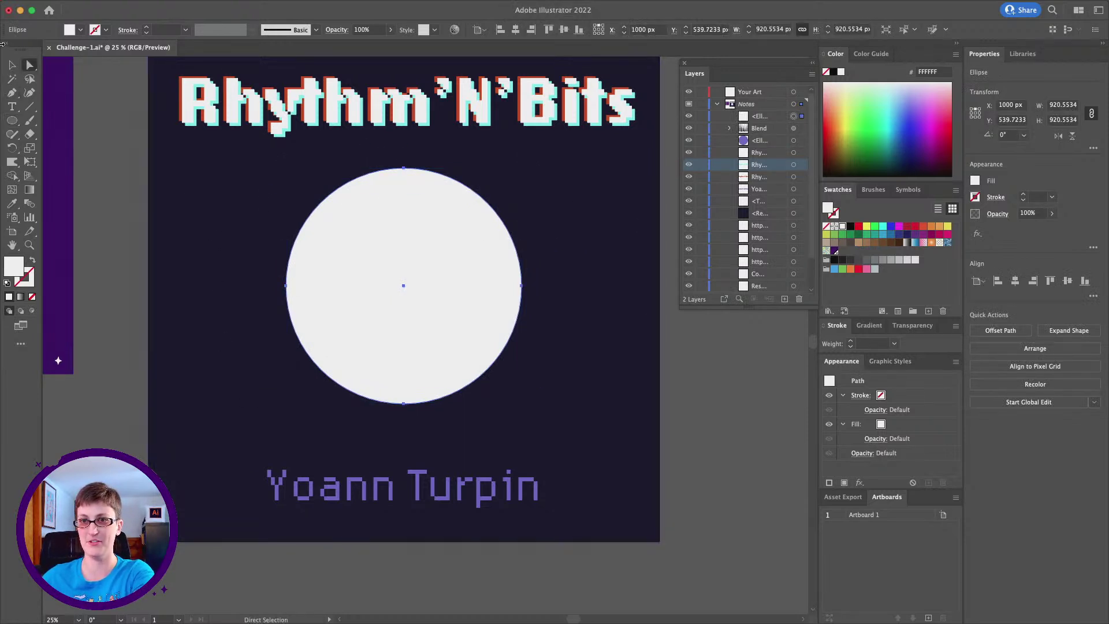
pyautogui.press('v')
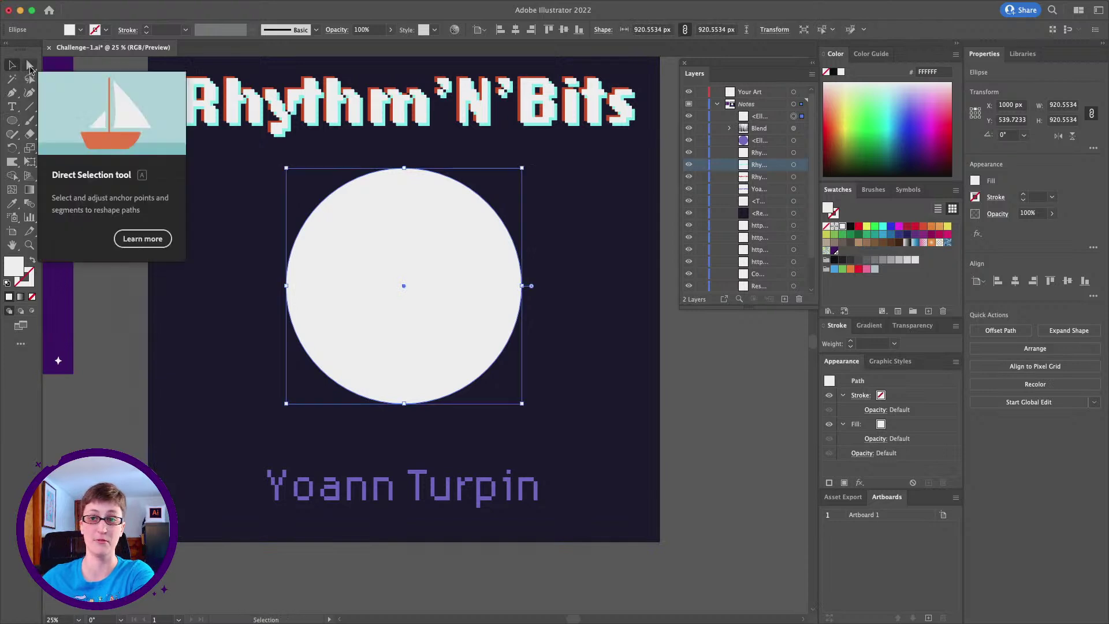
pyautogui.click(30, 65)
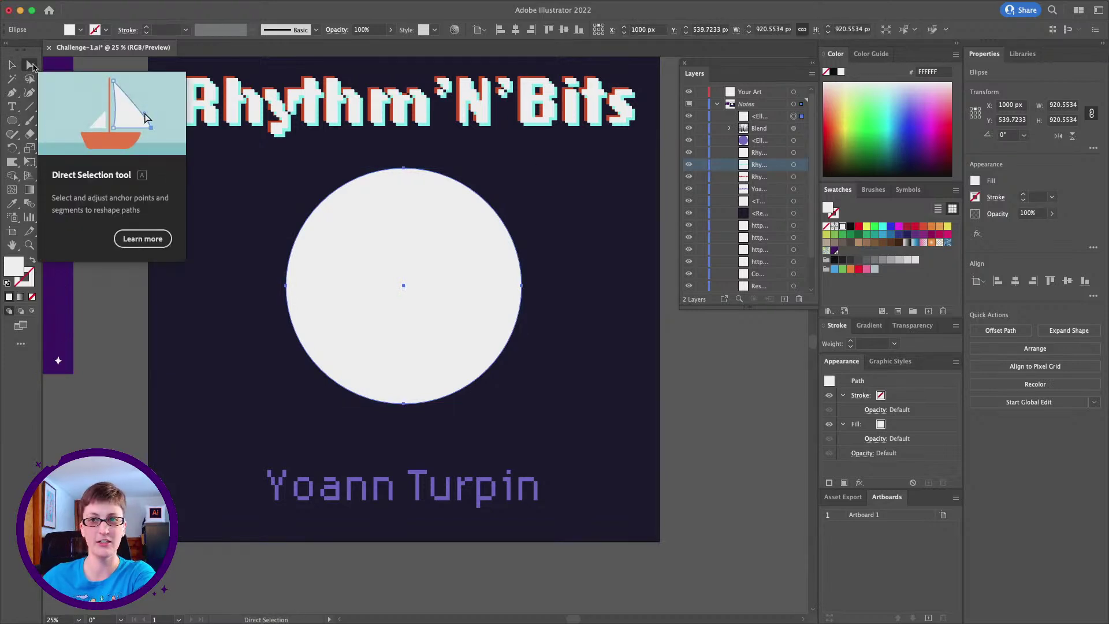
pyautogui.click(403, 403)
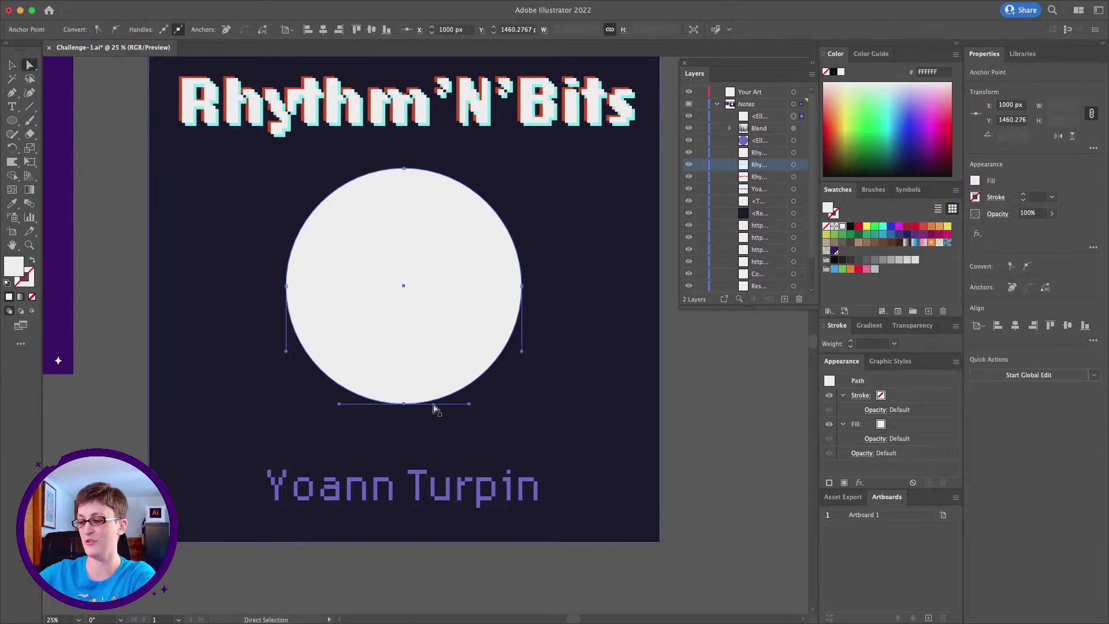
# Delete the circle's bottom anchor and extend the half circle's base leftward toward the artboard edge
pyautogui.press('Delete')
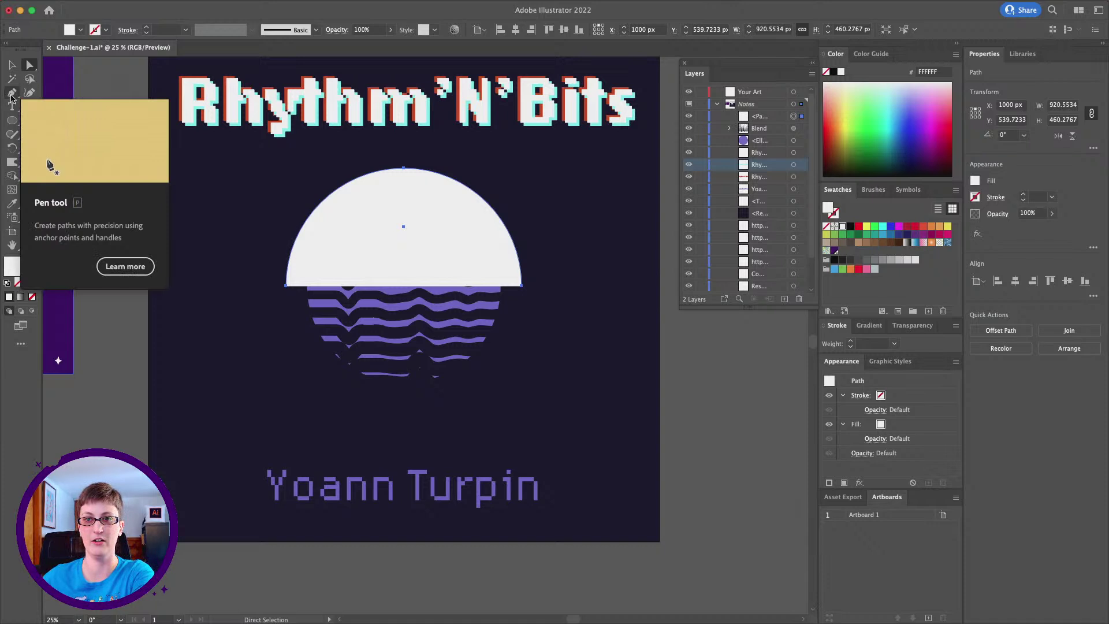
pyautogui.click(10, 95)
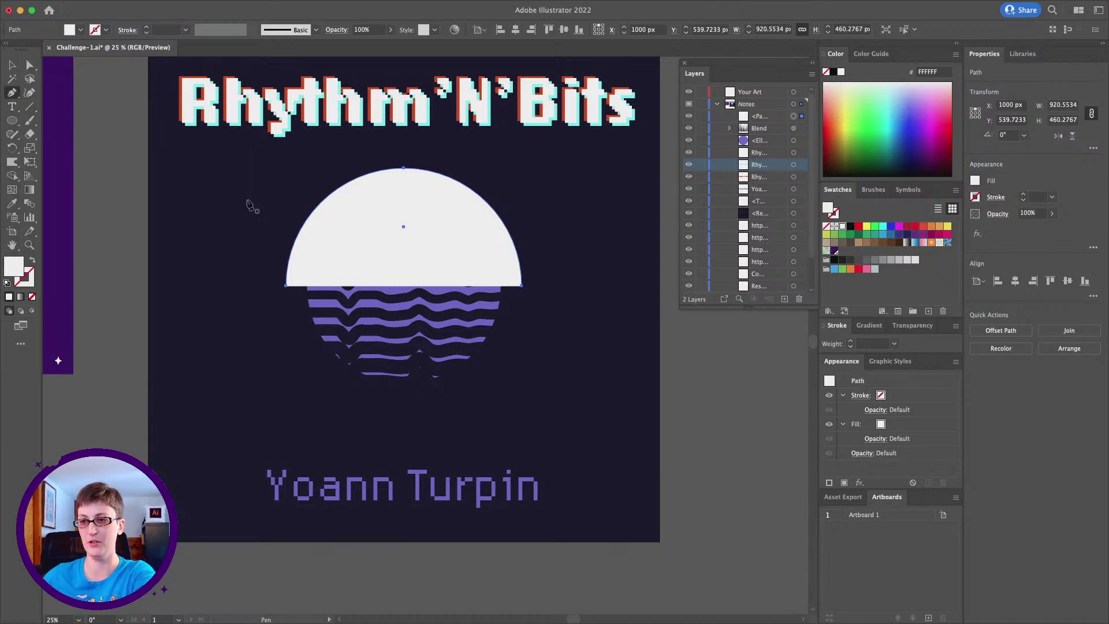
pyautogui.click(286, 286)
pyautogui.moveTo(286, 286); pyautogui.dragTo(165, 284)
pyautogui.press('super+shift+a')
# Continue the base line from the half circle's right corner
pyautogui.hscroll(3, 466, 255)
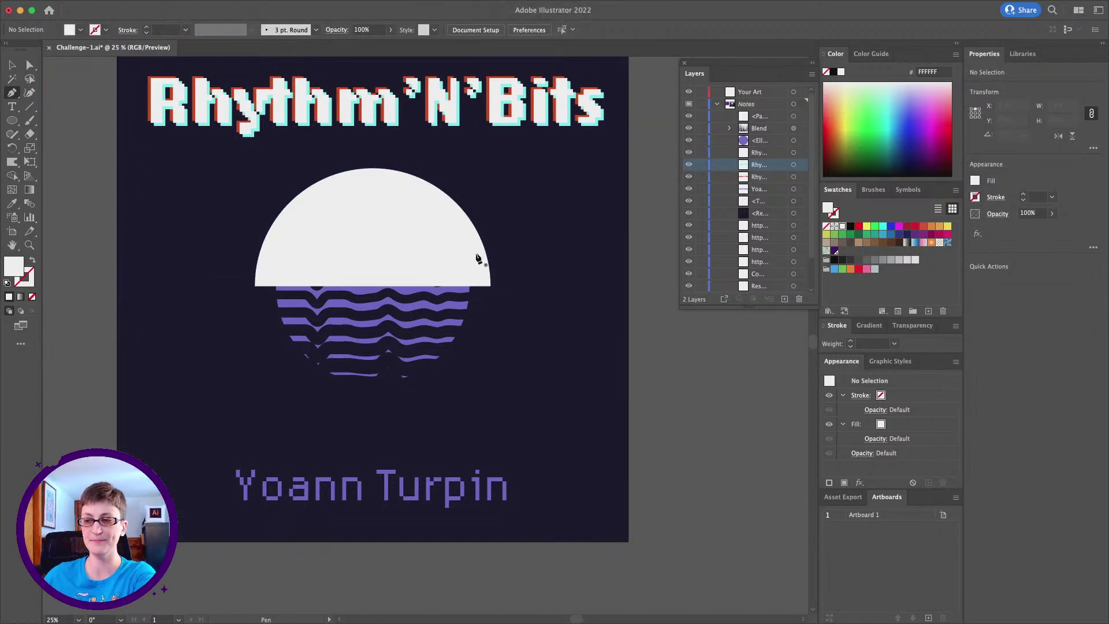
pyautogui.hscroll(5, 425, 195)
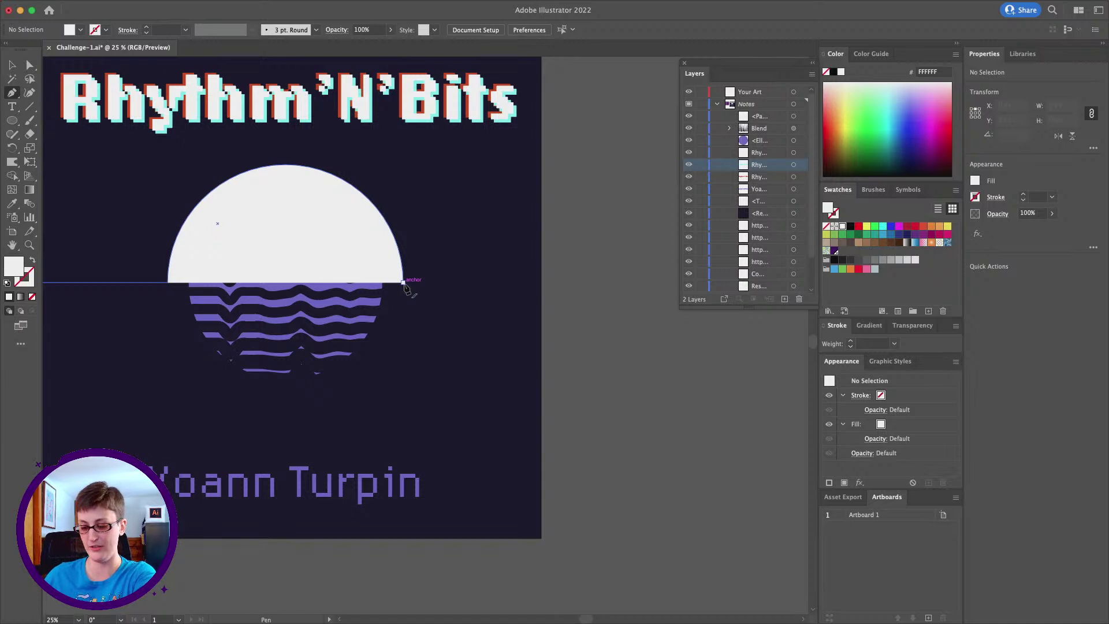
pyautogui.moveTo(404, 283); pyautogui.dragTo(542, 285)
# End the base line at the artboard's right edge and swap to a 1 pt white stroke, no fill
pyautogui.click(541, 283)
pyautogui.hscroll(-3, 452, 268)
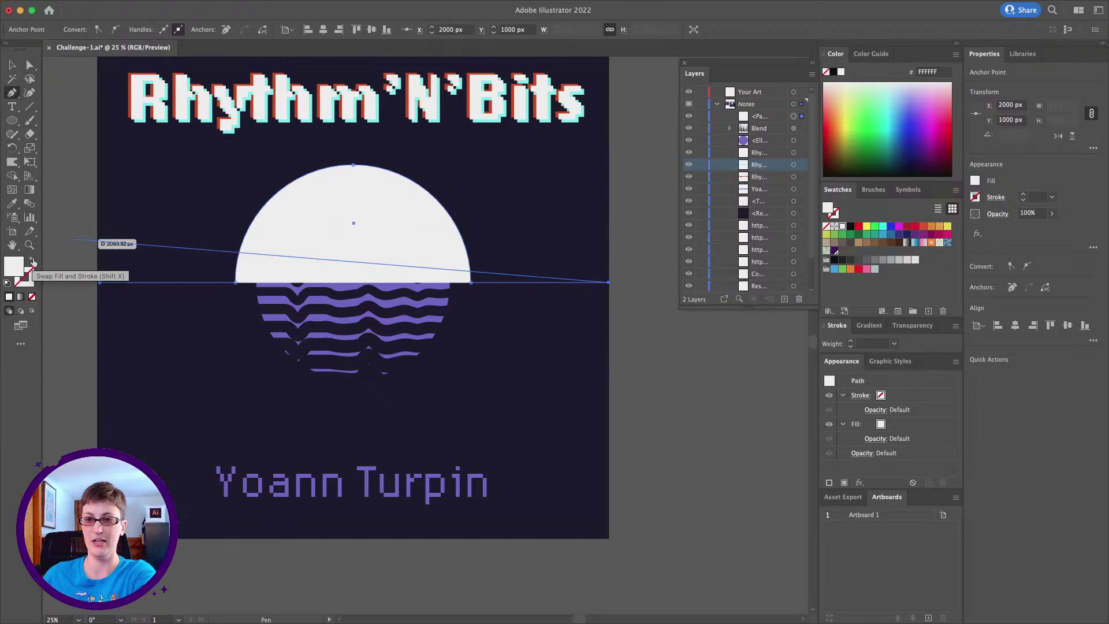
pyautogui.click(32, 262)
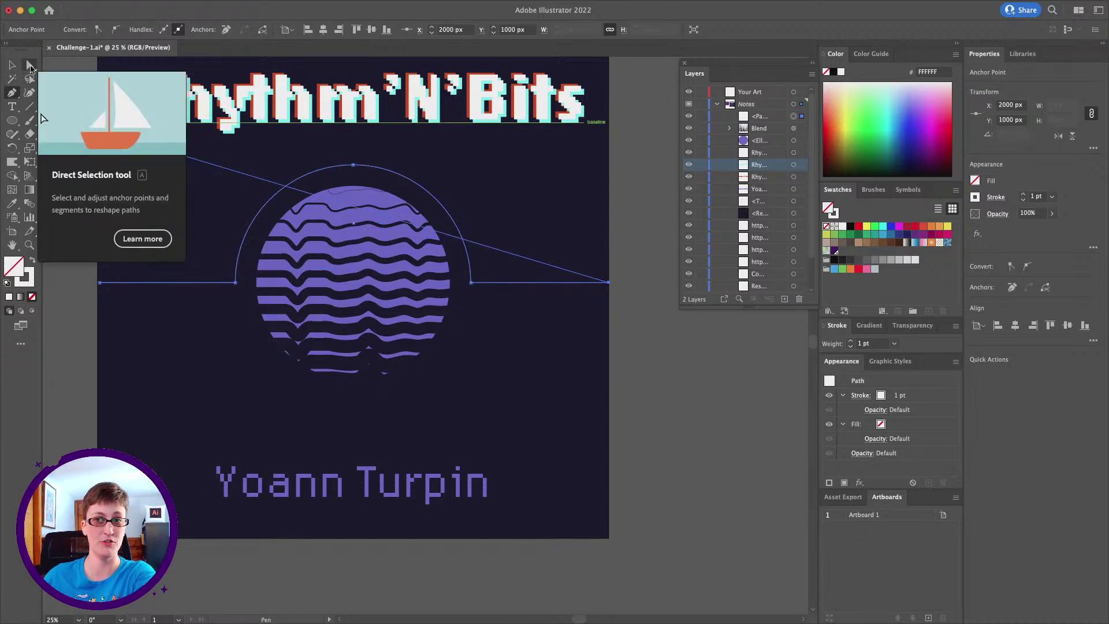
# Round both corner anchors where the arc meets the base lines into a smooth bell curve
pyautogui.click(30, 66)
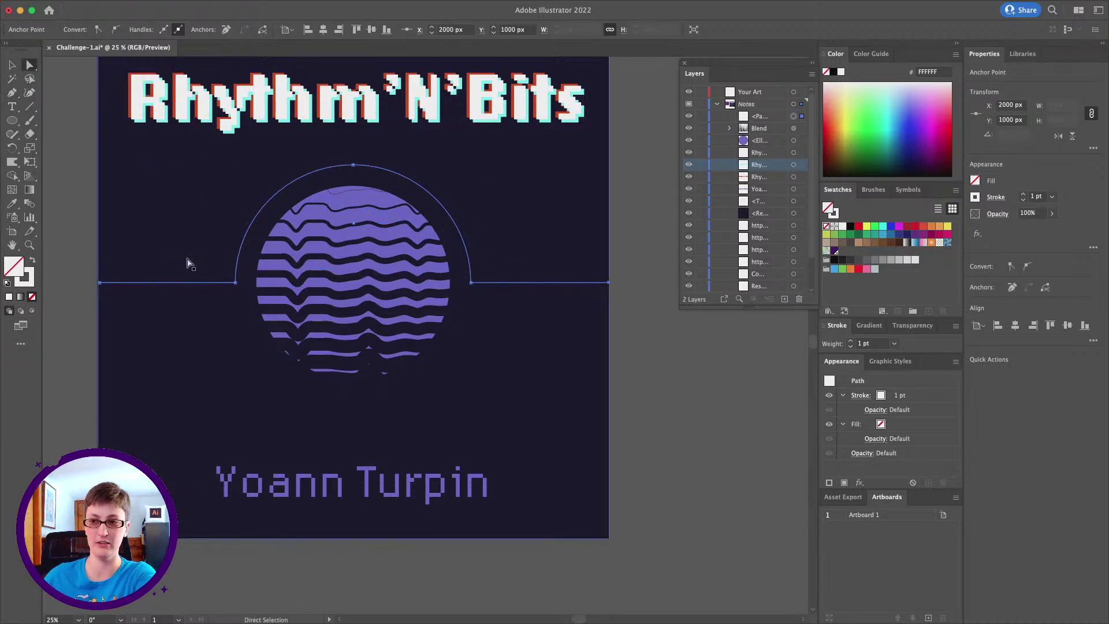
pyautogui.click(236, 285)
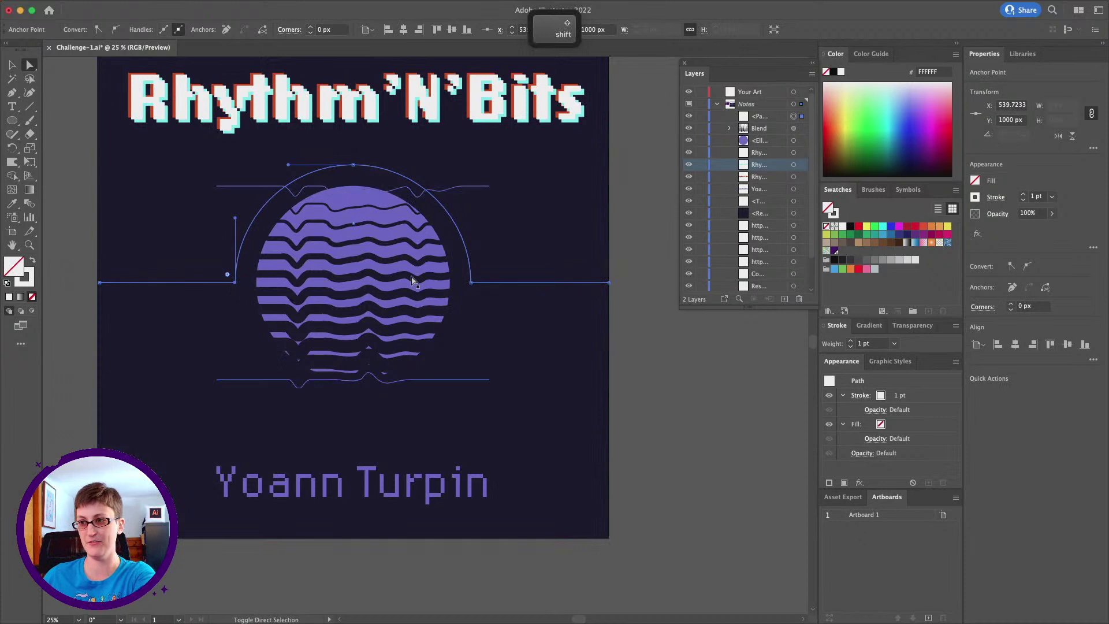
pyautogui.click(471, 283)
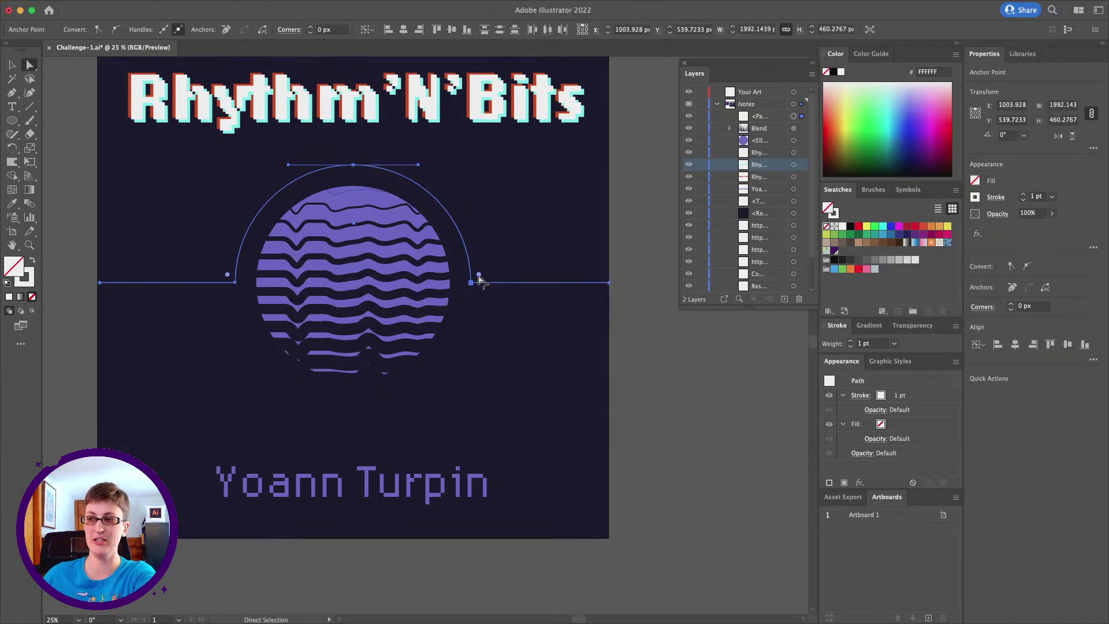
pyautogui.moveTo(478, 276); pyautogui.dragTo(628, 145)
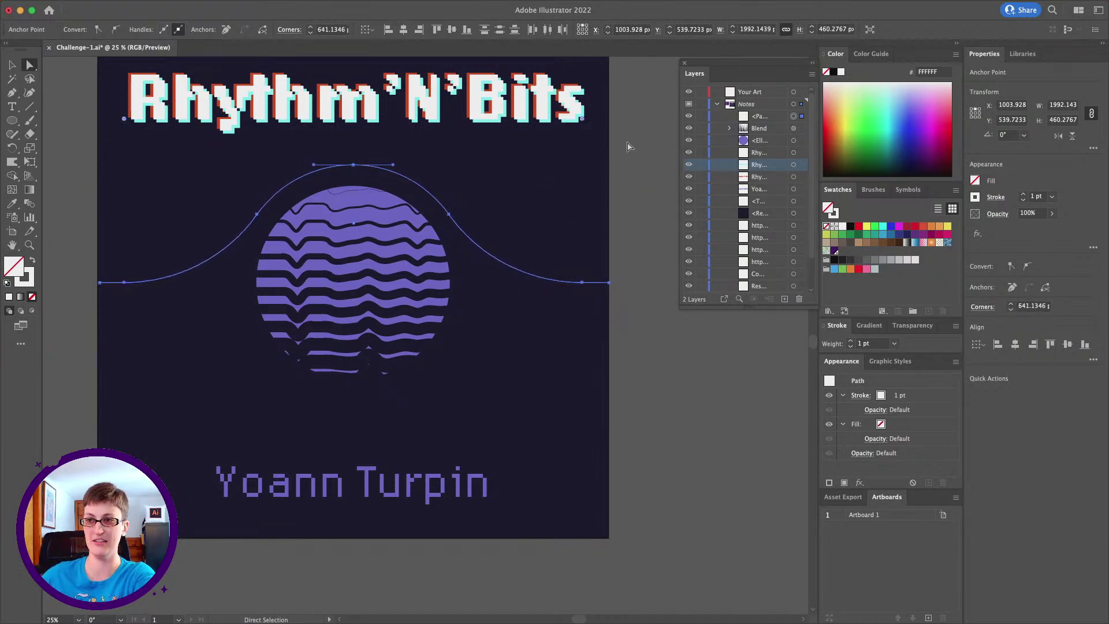
pyautogui.click(12, 65)
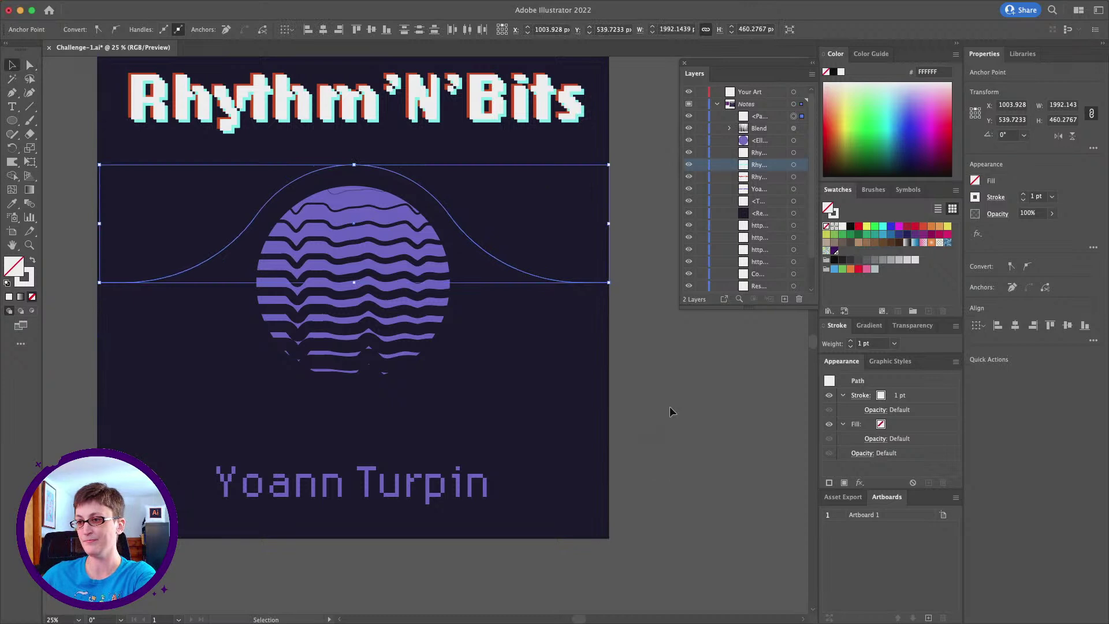
pyautogui.click(670, 411)
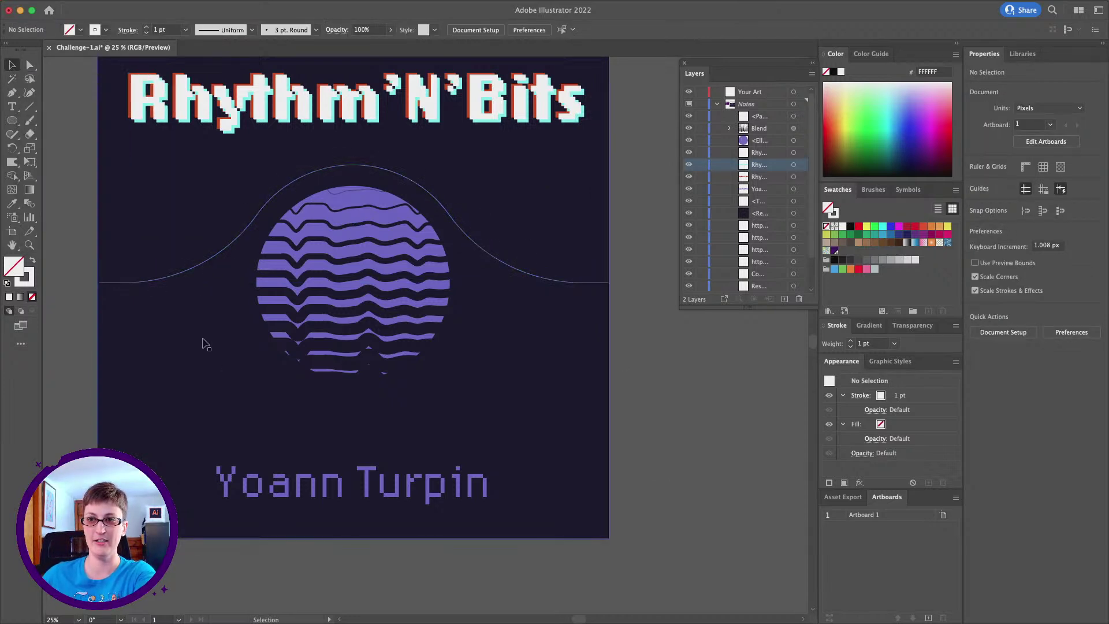
pyautogui.click(203, 282)
# Stretch the bell curve taller and give it the sun's purple 796ED6 as a 1 pt stroke
pyautogui.moveTo(354, 282); pyautogui.dragTo(353, 353)
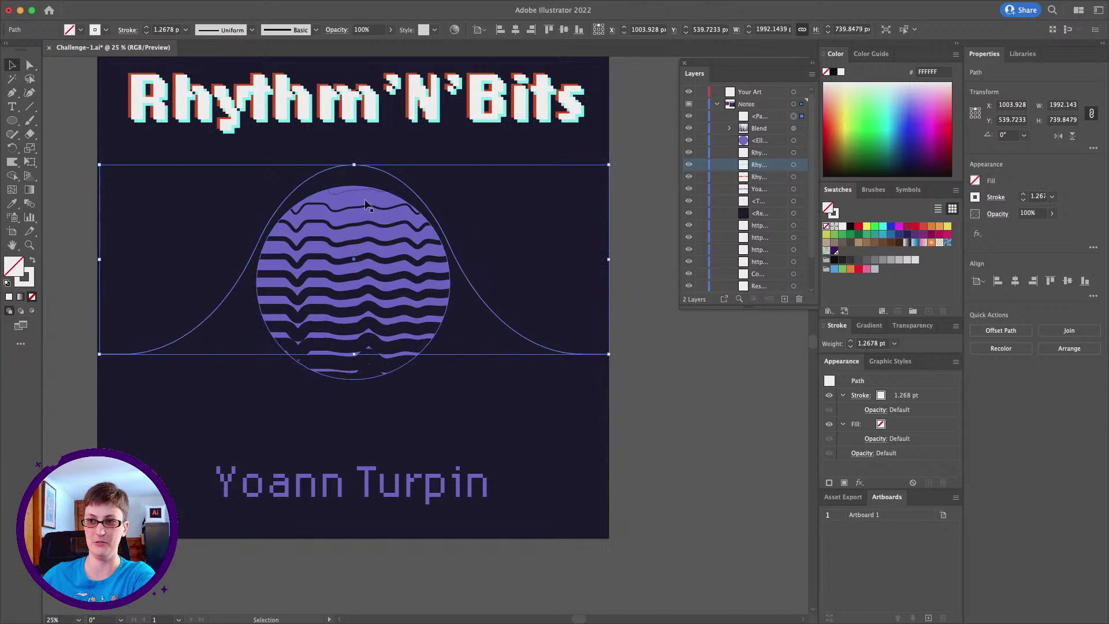
pyautogui.hscroll(-2, 381, 253)
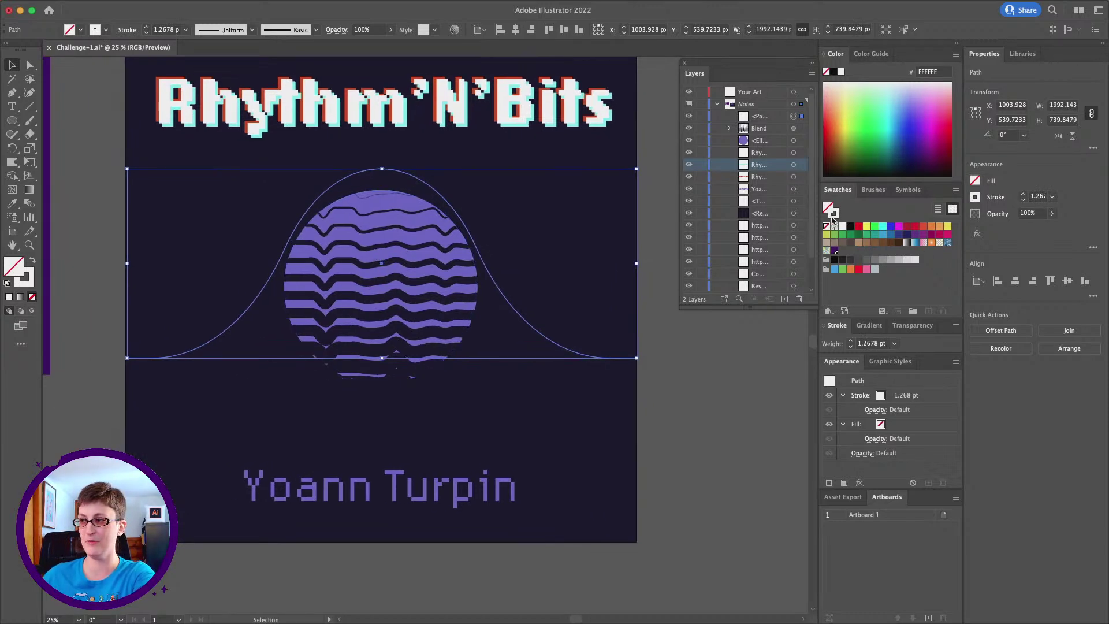
pyautogui.click(30, 285)
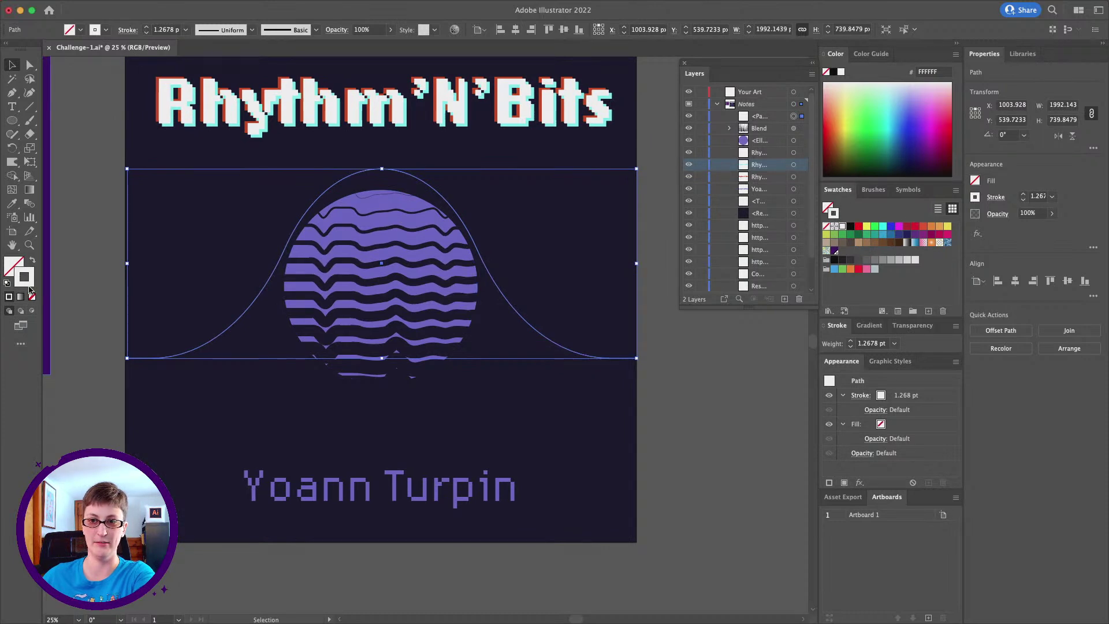
pyautogui.doubleClick(26, 279)
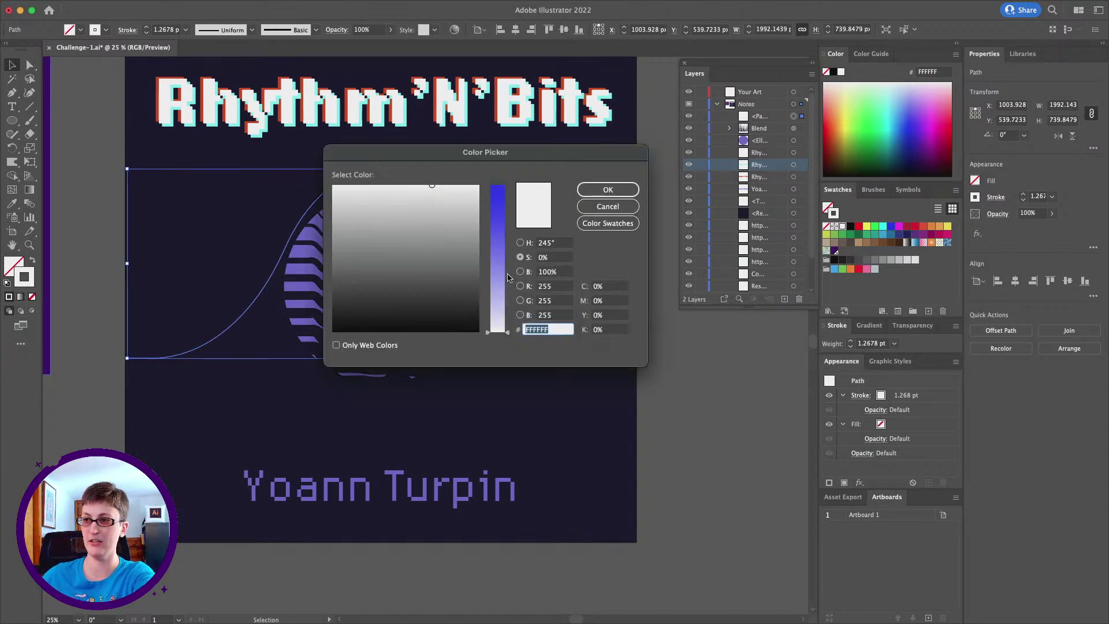
pyautogui.click(607, 206)
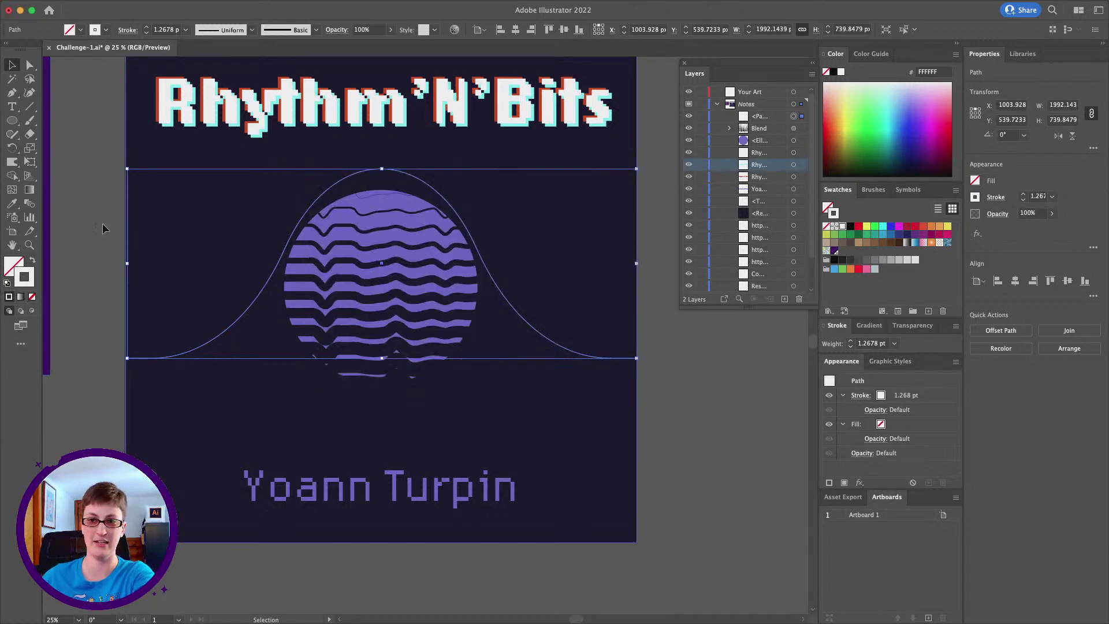
pyautogui.click(12, 204)
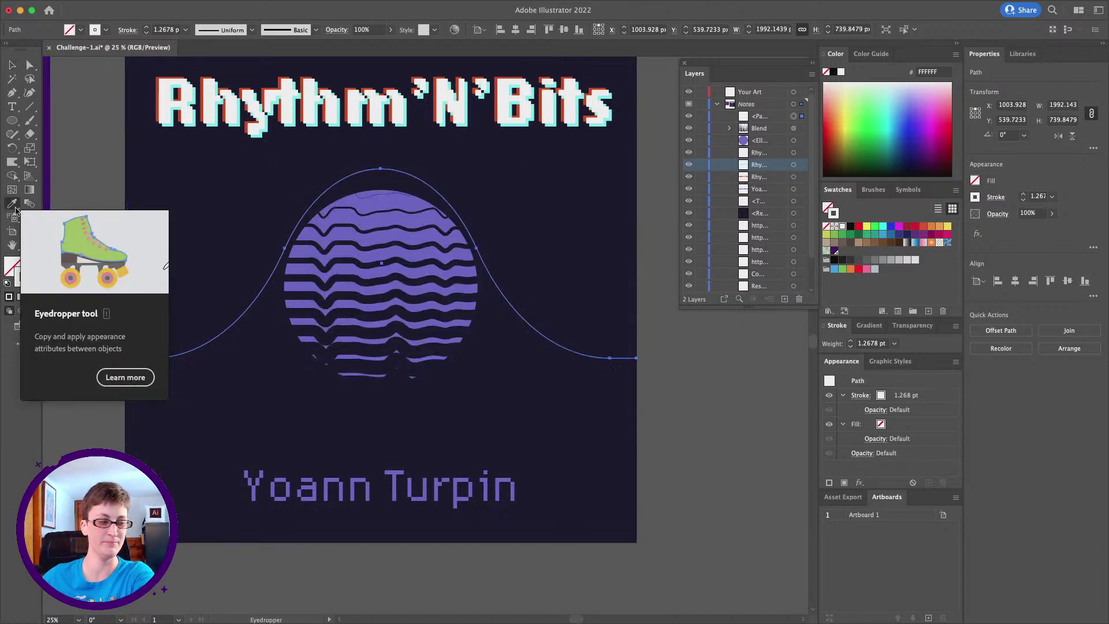
pyautogui.click(365, 199)
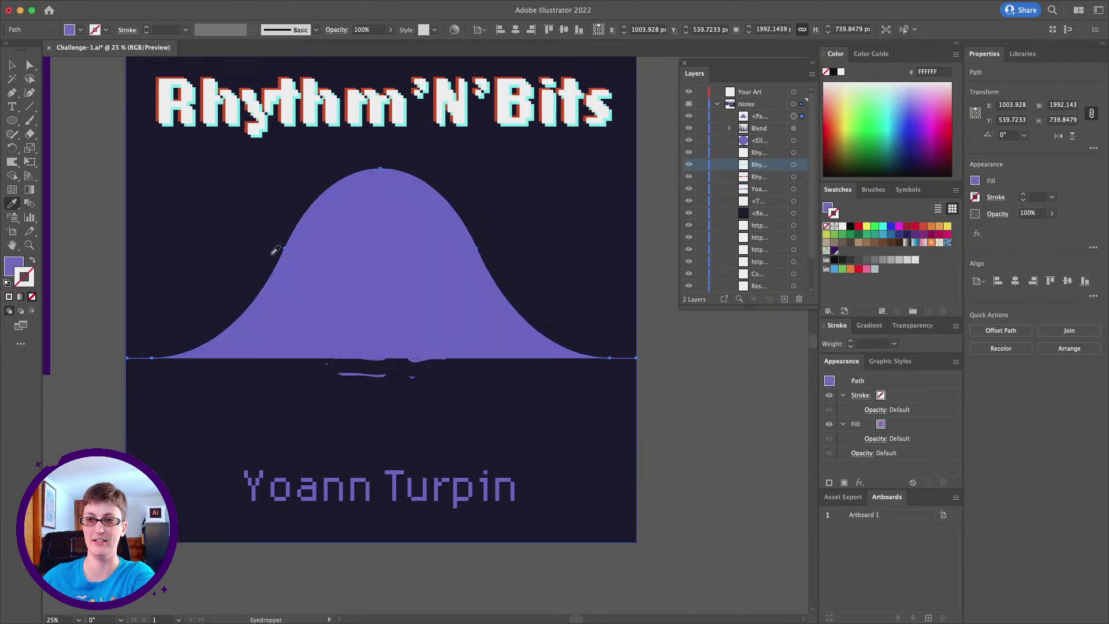
pyautogui.click(33, 262)
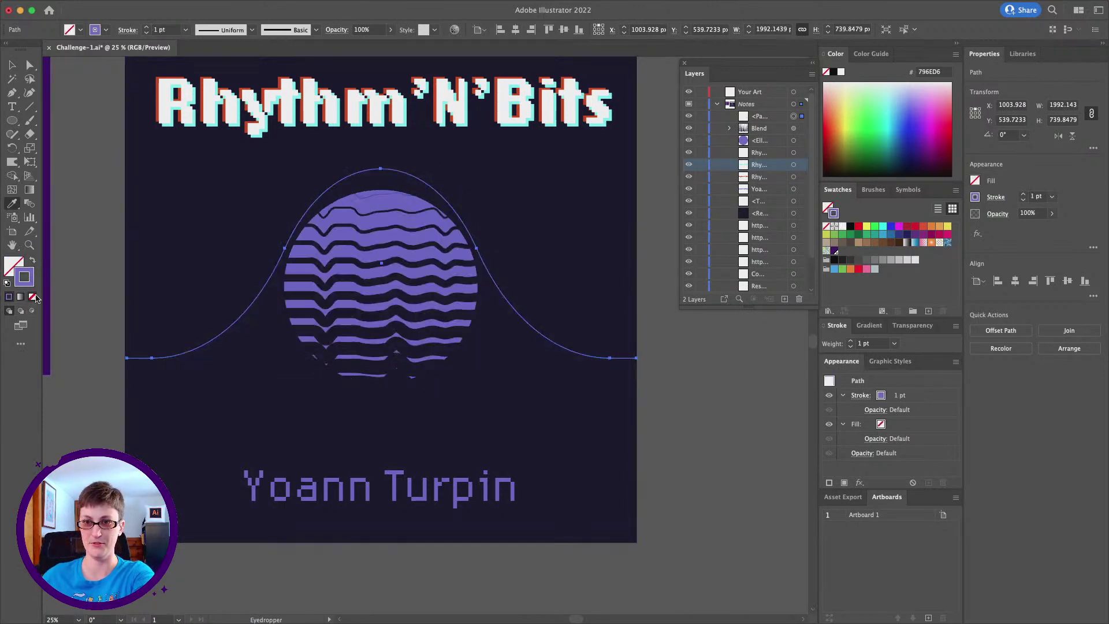
pyautogui.click(30, 247)
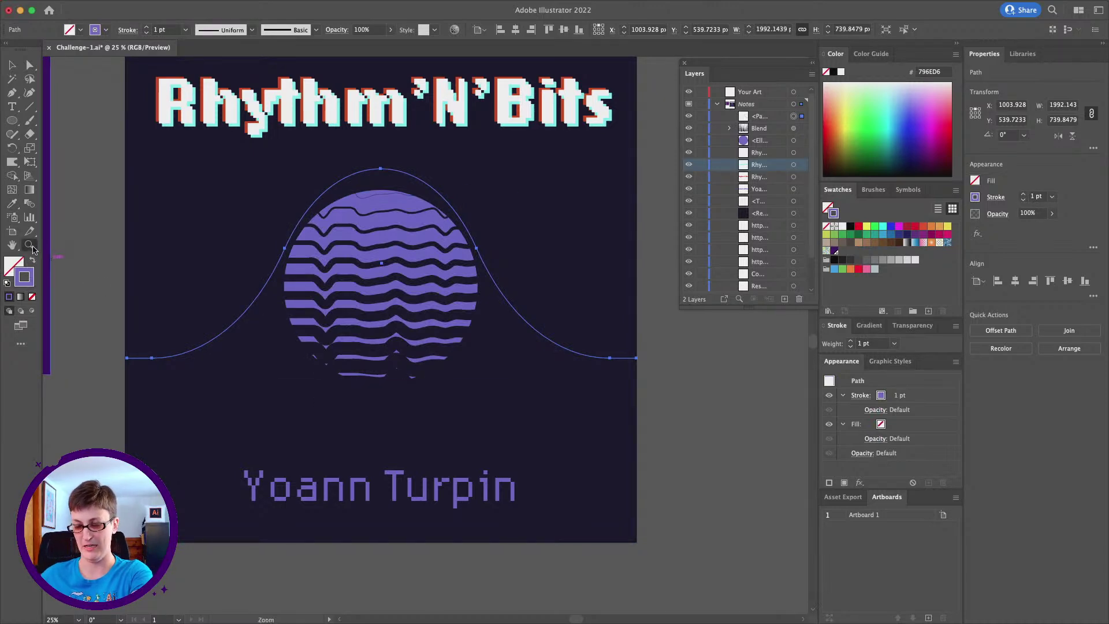
pyautogui.keyDown('alt'); pyautogui.click(356, 258); pyautogui.keyUp('alt')
# Paste a copy of the bell curve in front, move it to the cover's top, and set both strokes to 5 pt
pyautogui.press('v')
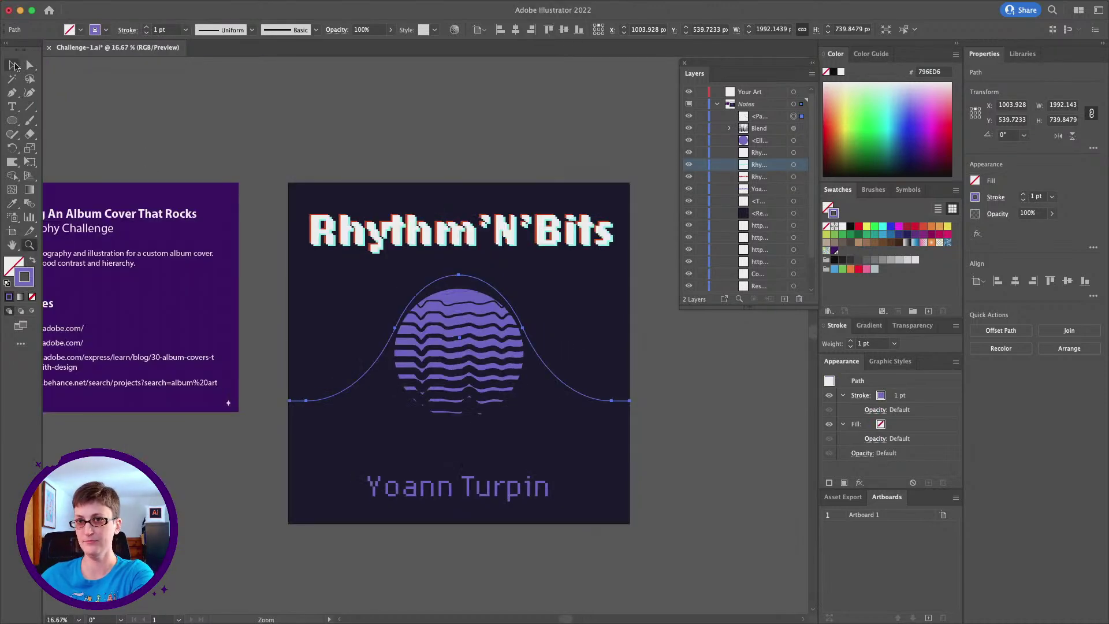
pyautogui.scroll(-2, 477, 304)
pyautogui.hscroll(2, 477, 305)
pyautogui.press('super+c')
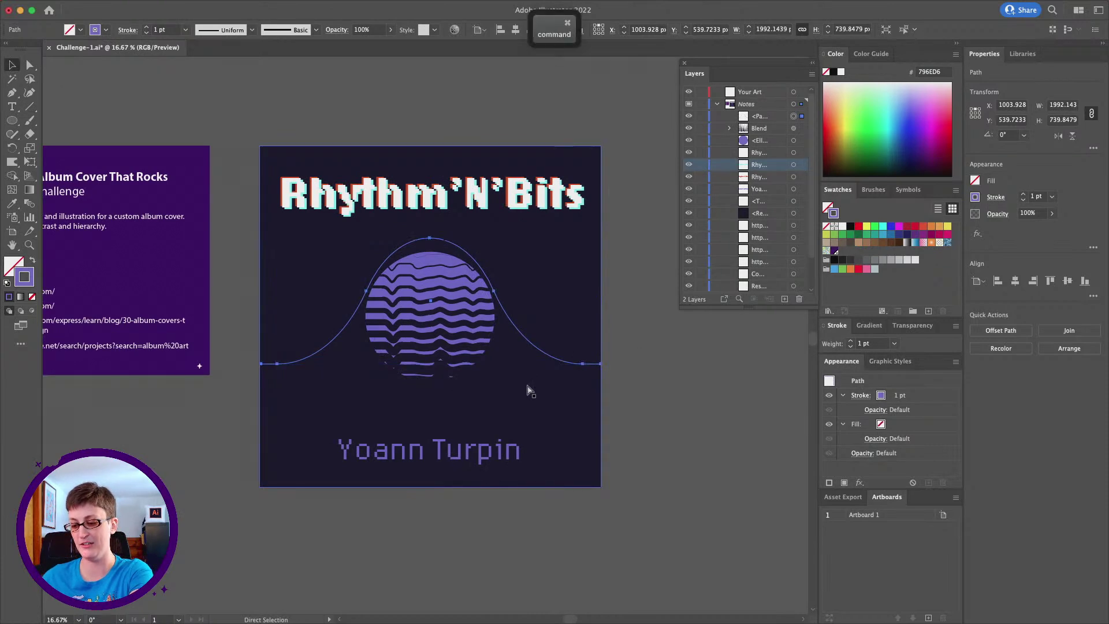
pyautogui.press('super')
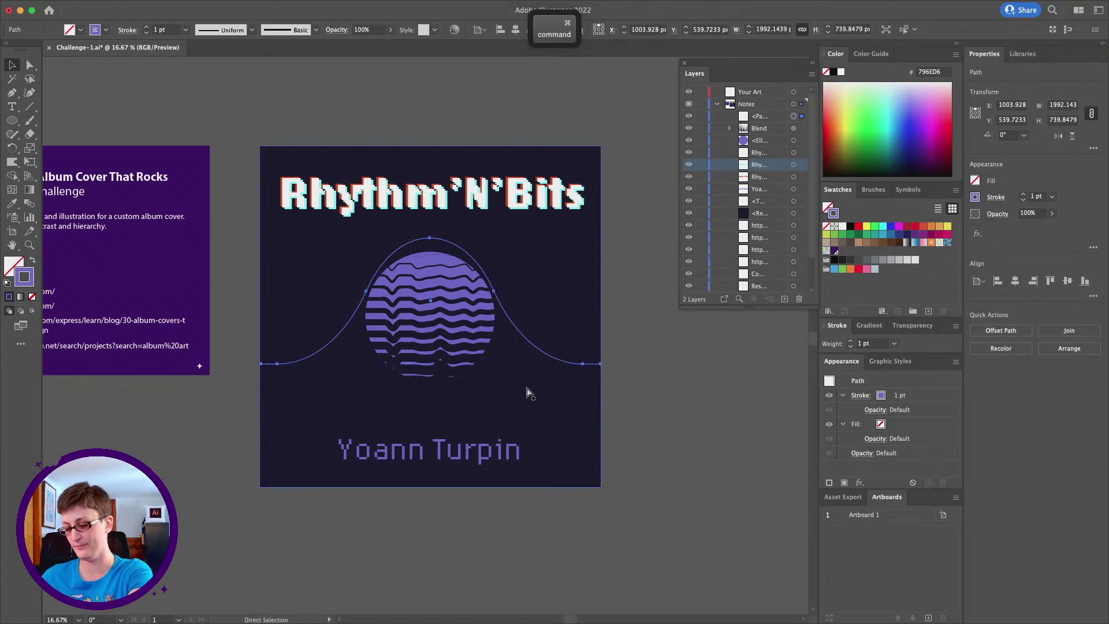
pyautogui.press('super+f')
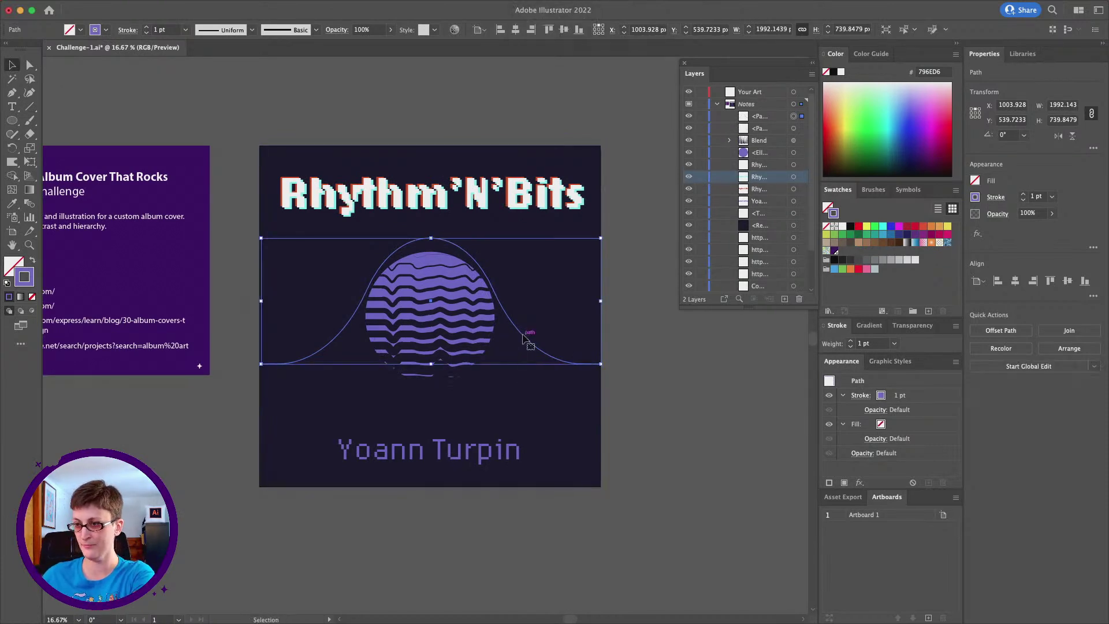
pyautogui.moveTo(525, 338); pyautogui.dragTo(515, 247)
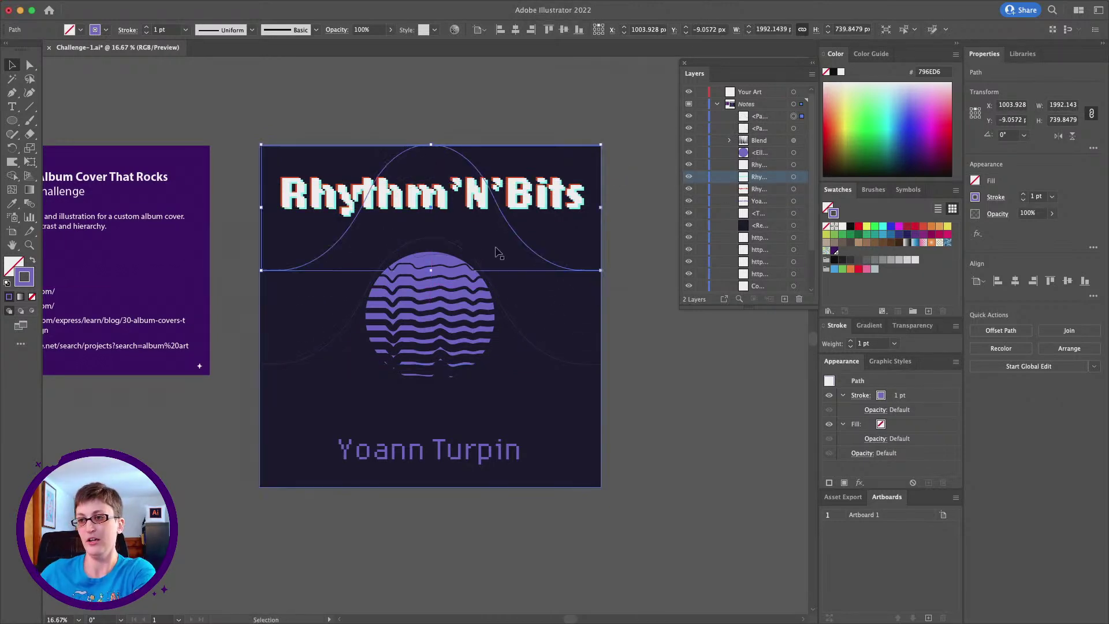
pyautogui.keyDown('shift'); pyautogui.click(542, 355); pyautogui.keyUp('shift')
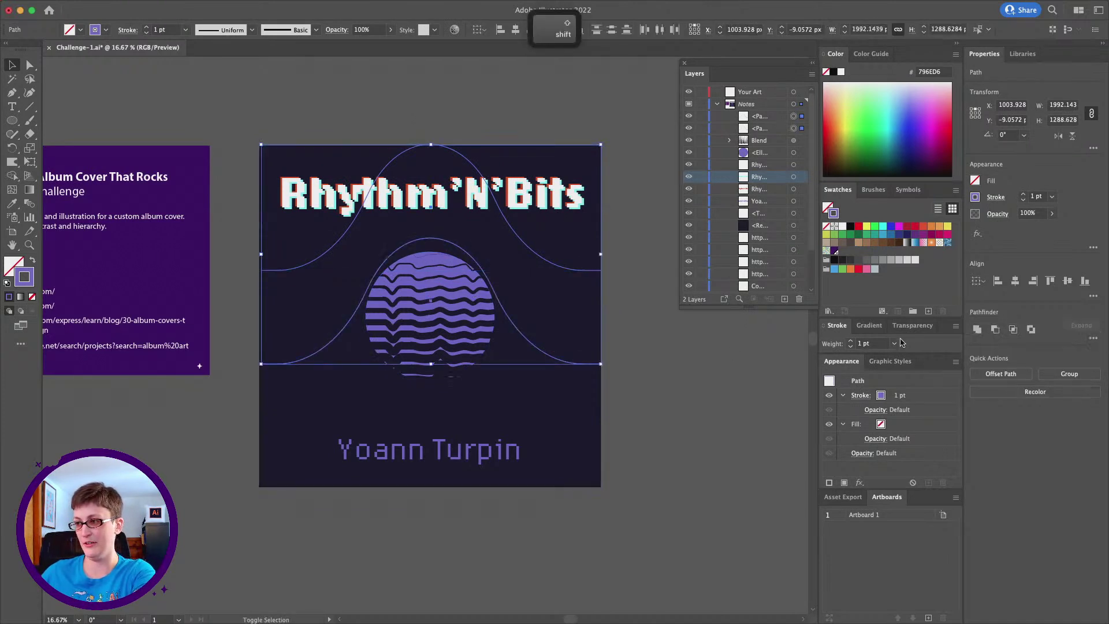
pyautogui.click(893, 343)
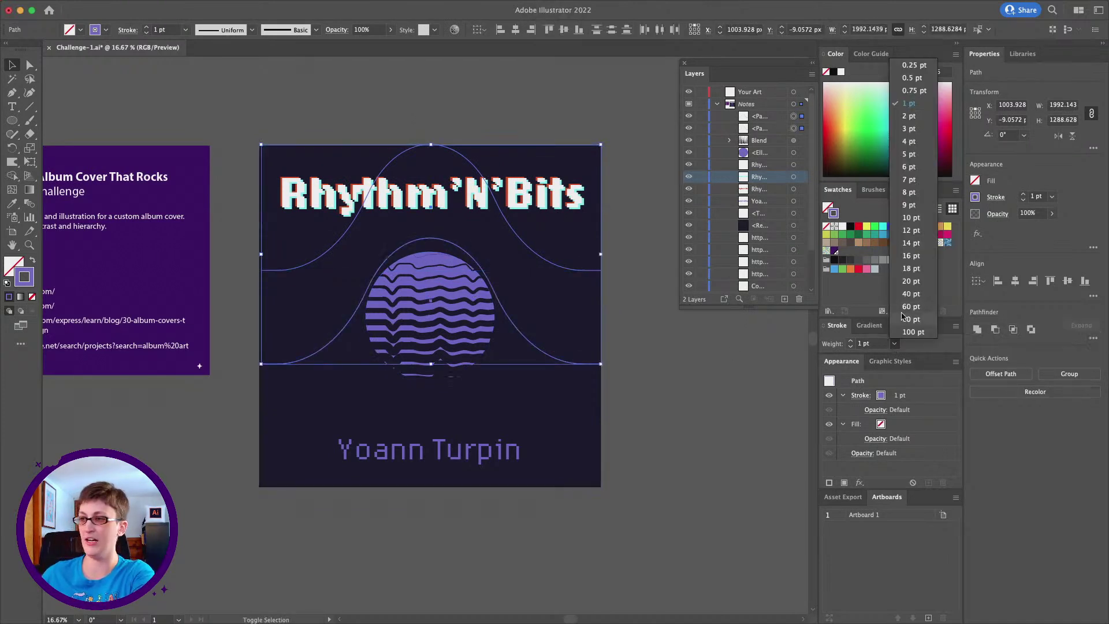
pyautogui.click(914, 155)
# Flatten the upper copy into a thin straight line along the top edge, then select both curves
pyautogui.click(673, 351)
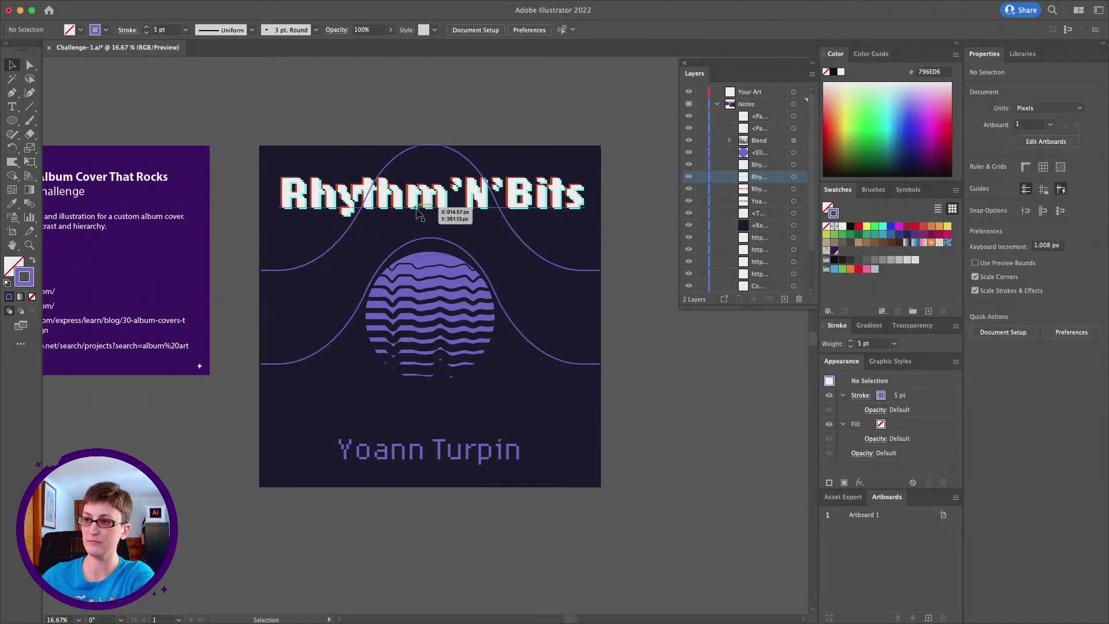
pyautogui.click(429, 269)
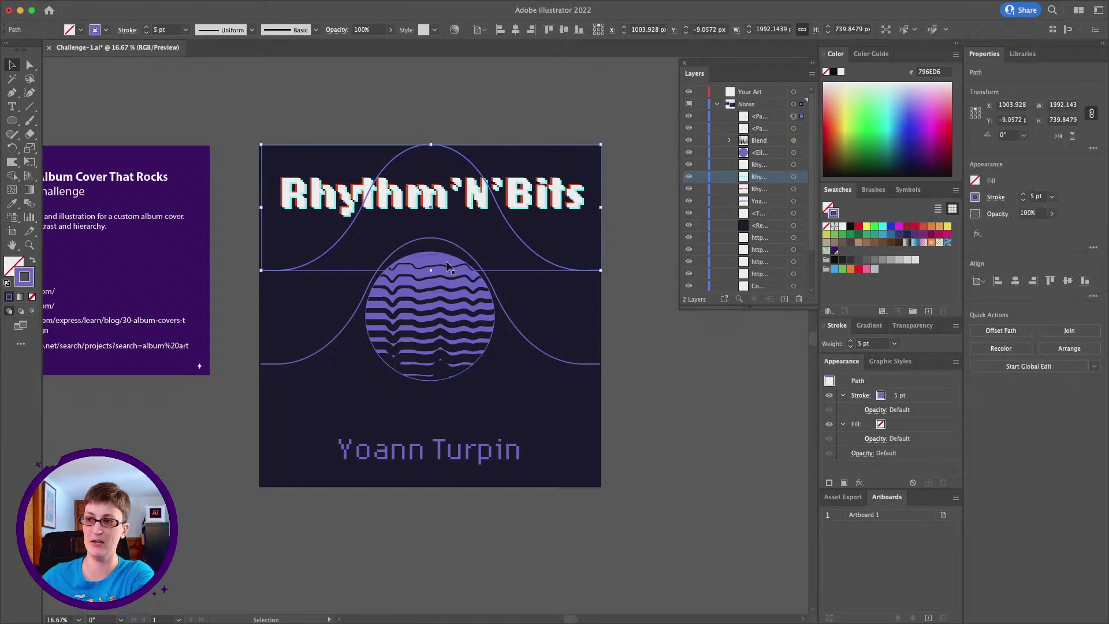
pyautogui.moveTo(429, 269); pyautogui.dragTo(441, 147)
pyautogui.hscroll(-2, 454, 133)
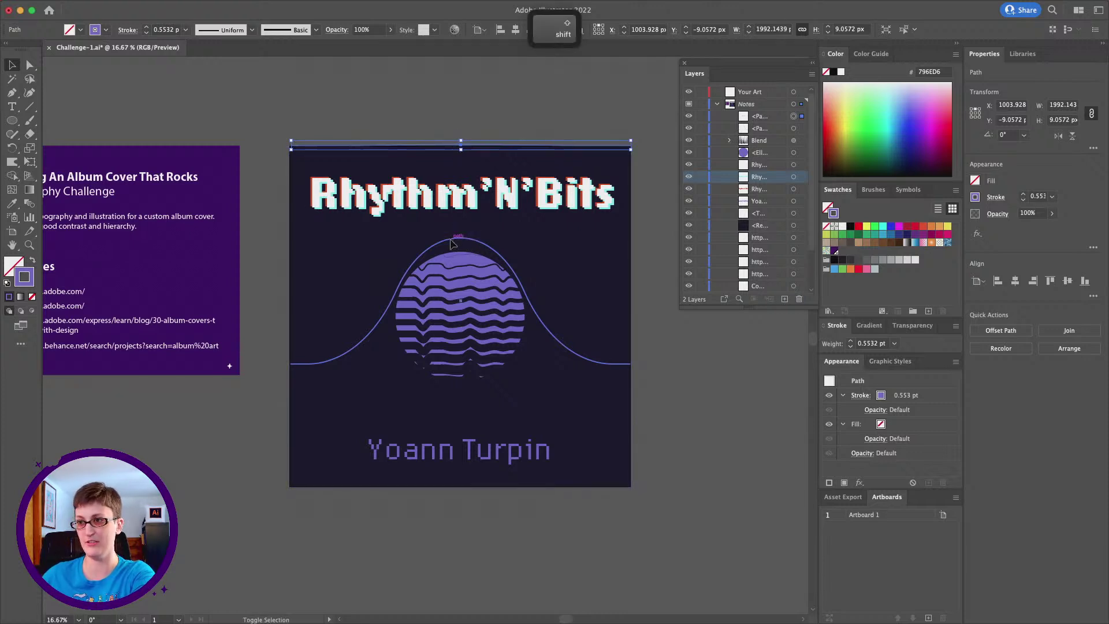
pyautogui.keyDown('shift'); pyautogui.click(453, 244); pyautogui.keyUp('shift')
pyautogui.click(140, 6)
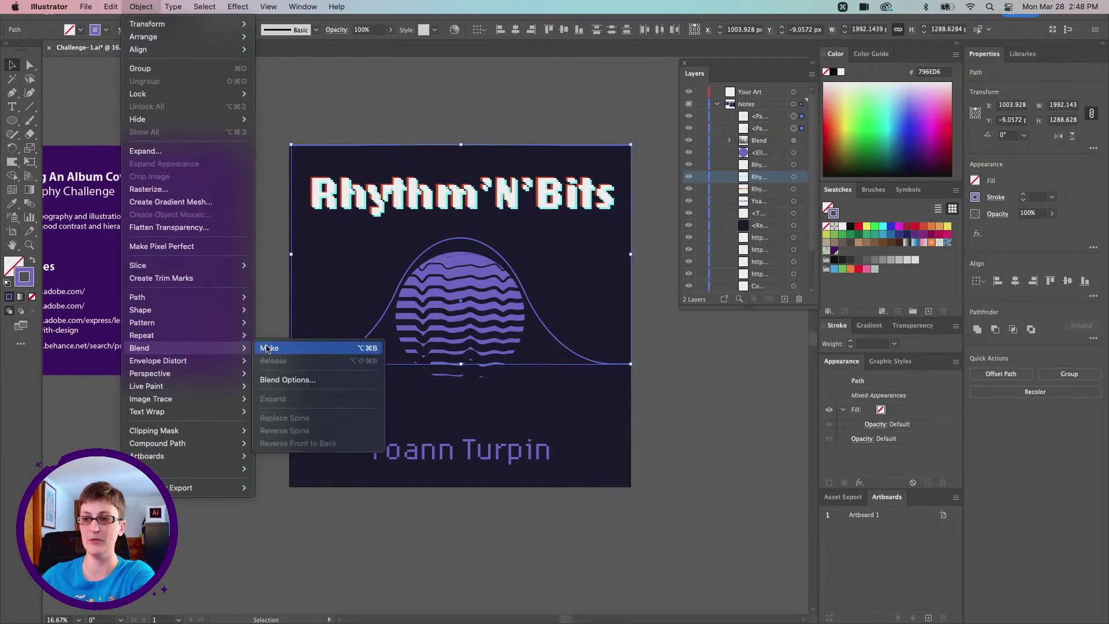
# Blend the flat line into the bell curve with Specified Steps set to 20
pyautogui.click(267, 348)
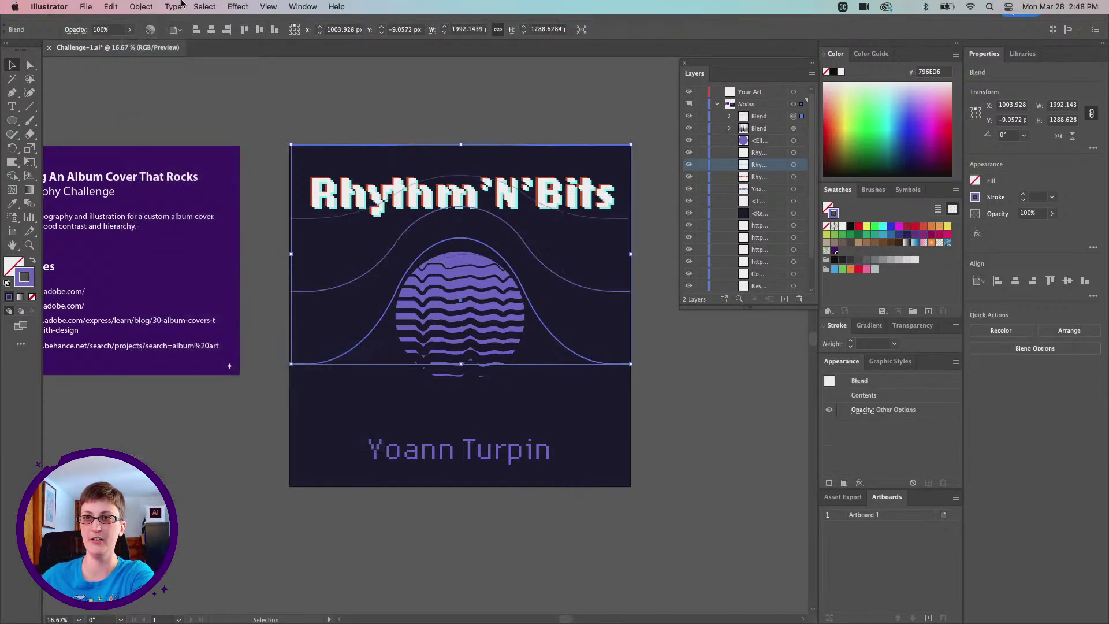
pyautogui.click(147, 5)
pyautogui.moveTo(231, 348)
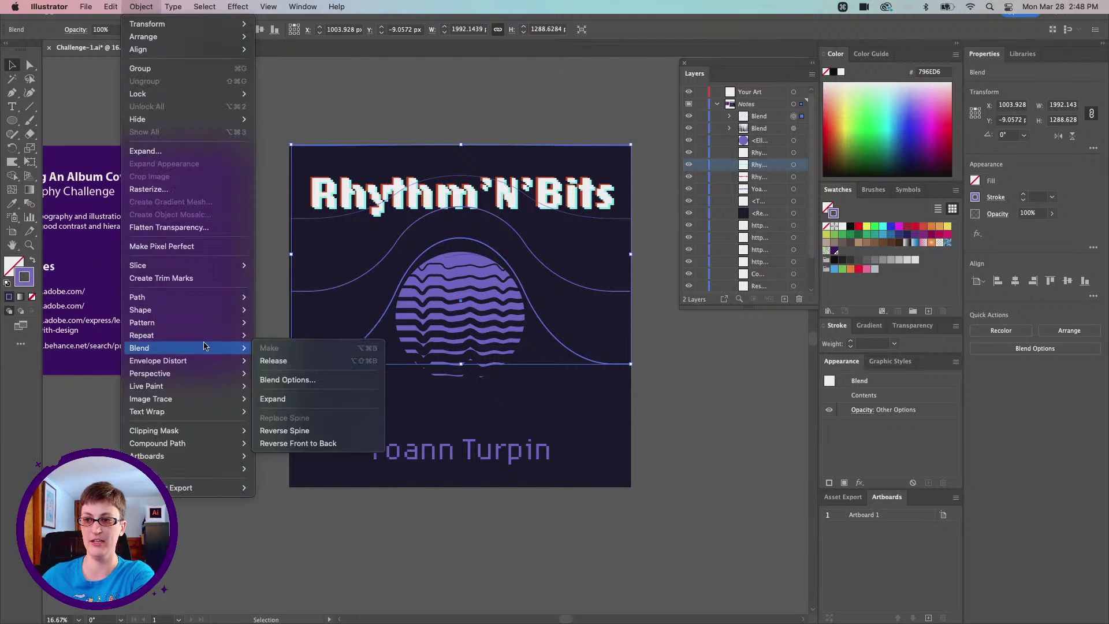
pyautogui.click(301, 381)
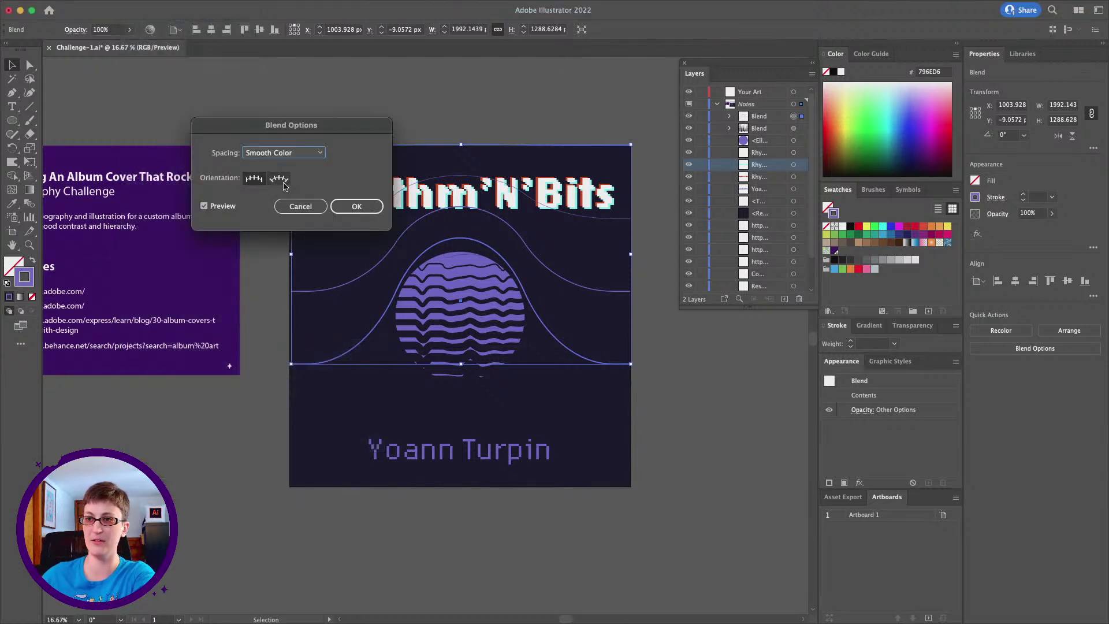
pyautogui.click(292, 153)
pyautogui.click(283, 174)
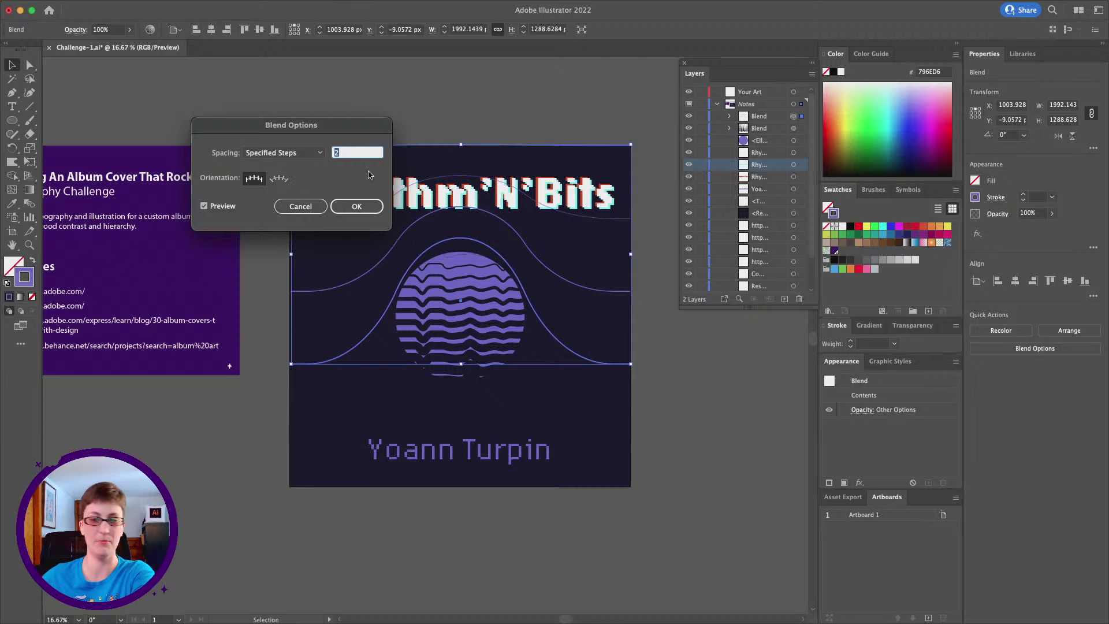
pyautogui.press('Up')
pyautogui.press('Up')
pyautogui.press('Up')
pyautogui.press('Up')
pyautogui.press('Up')
pyautogui.press('Up')
pyautogui.press('Up')
pyautogui.press('Up')
pyautogui.press('Up')
pyautogui.press('Up')
pyautogui.press('Up')
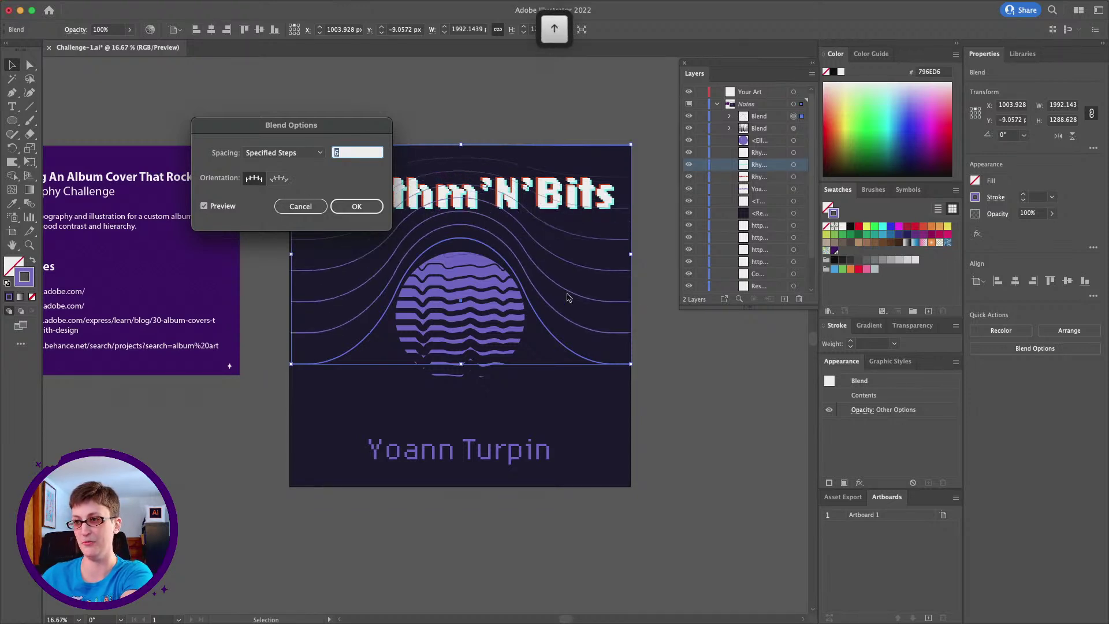
pyautogui.press('Up')
pyautogui.press('Up')
pyautogui.press('Up')
pyautogui.press('Up')
pyautogui.press('Up')
pyautogui.press('Up')
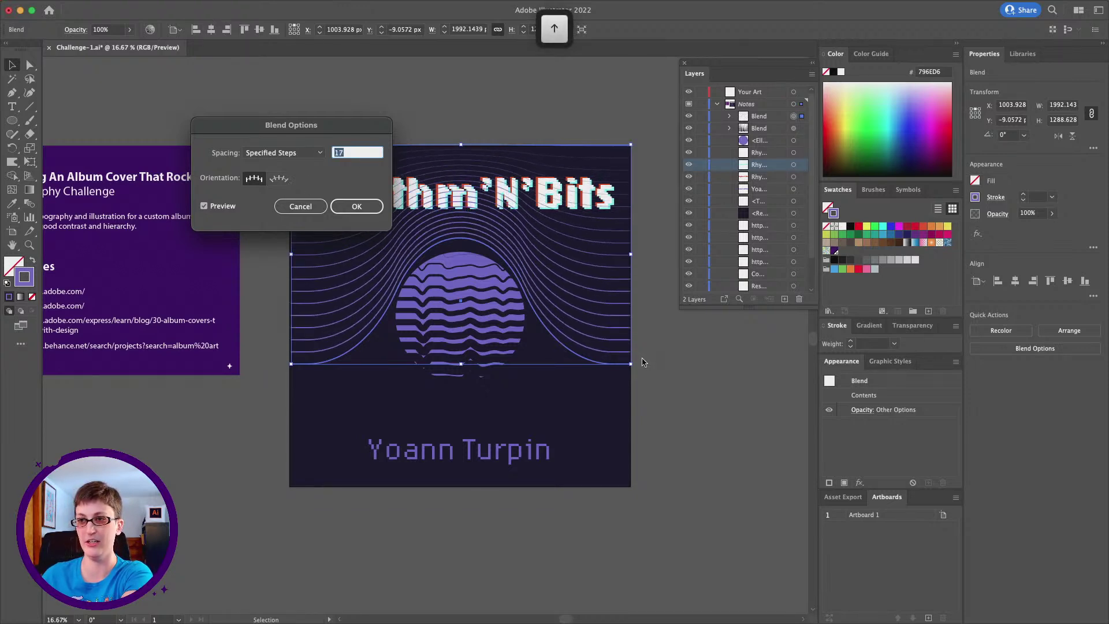
pyautogui.press('Up')
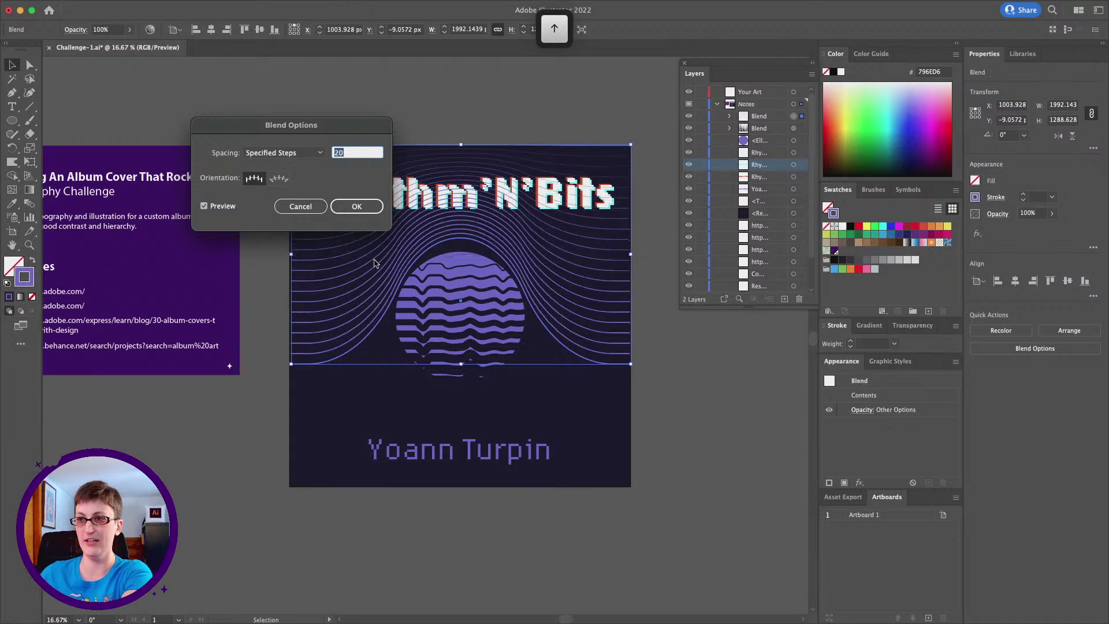
pyautogui.click(342, 208)
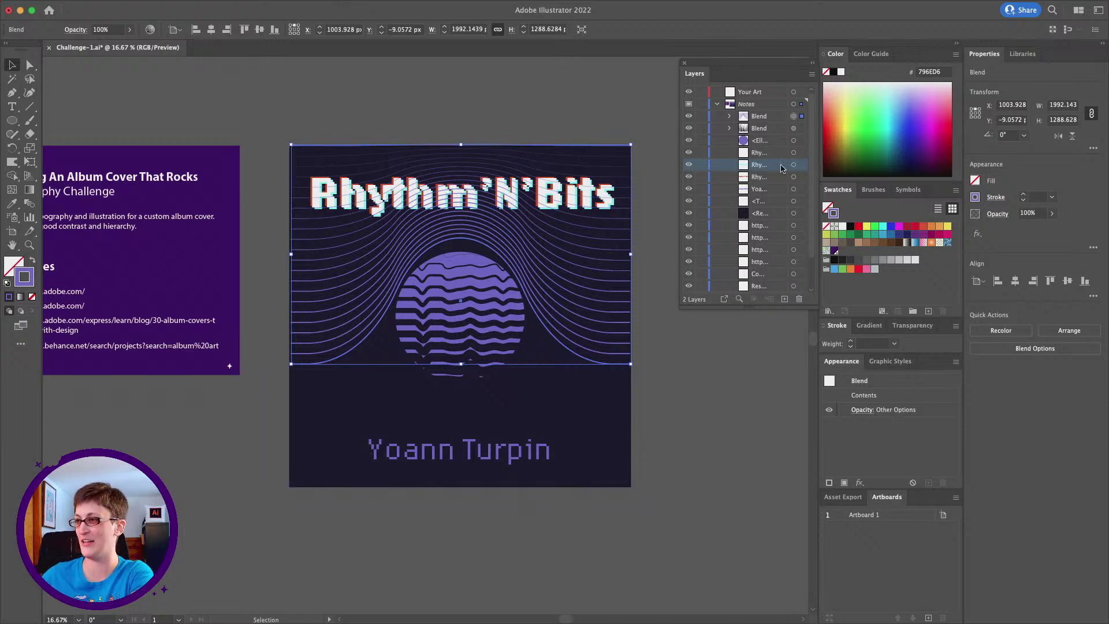
pyautogui.click(522, 101)
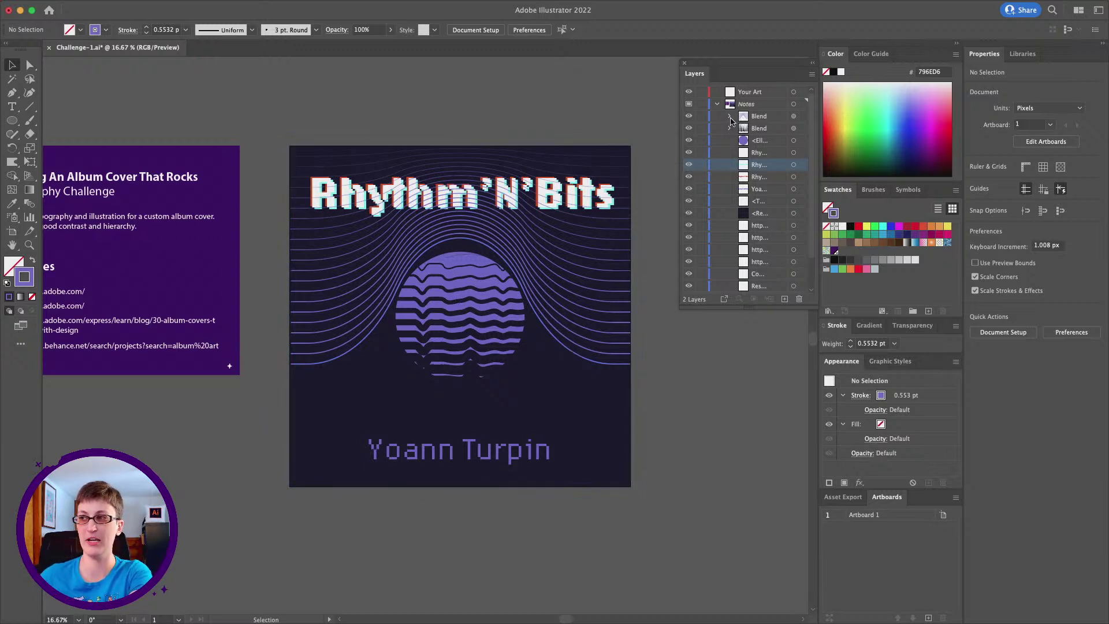
# In the Layers panel, target the blend's flat top path and set its opacity to 0%
pyautogui.click(730, 117)
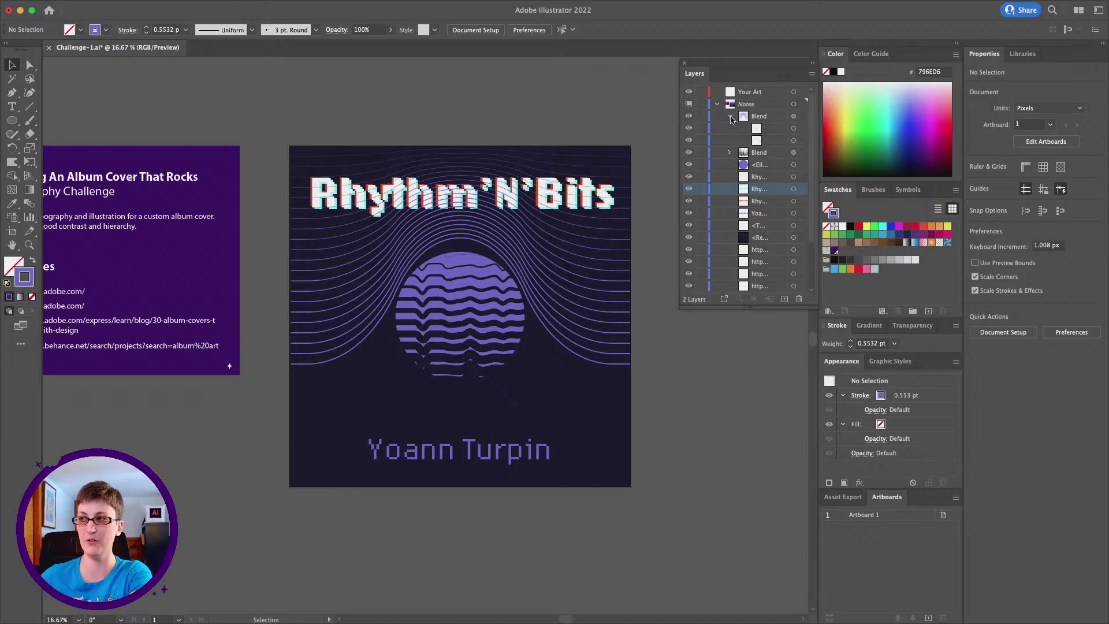
pyautogui.click(791, 129)
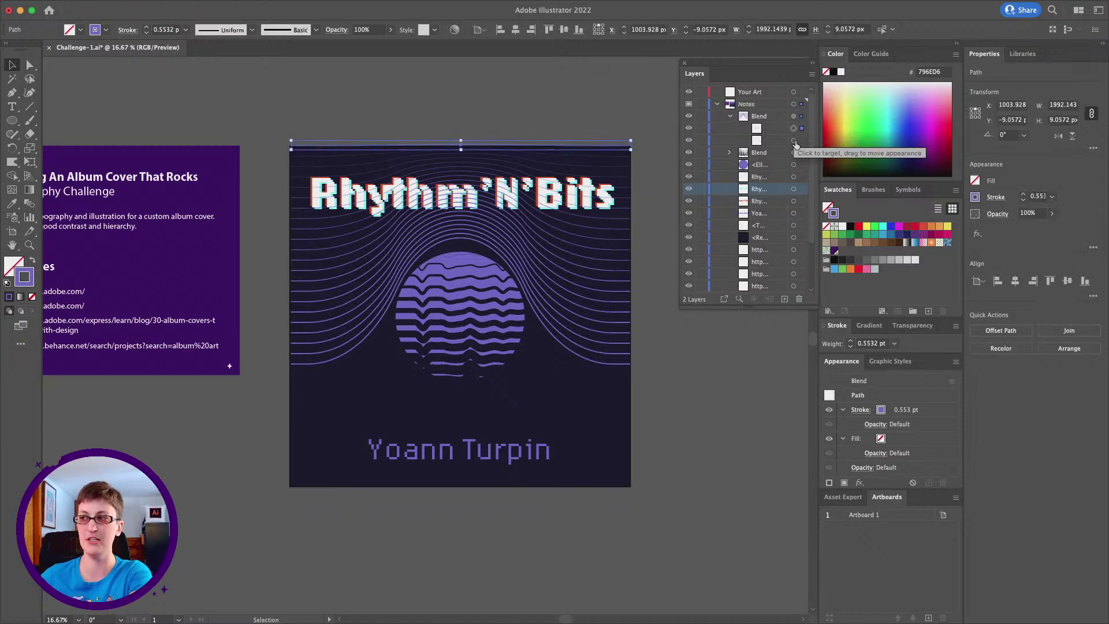
pyautogui.click(794, 141)
pyautogui.click(793, 129)
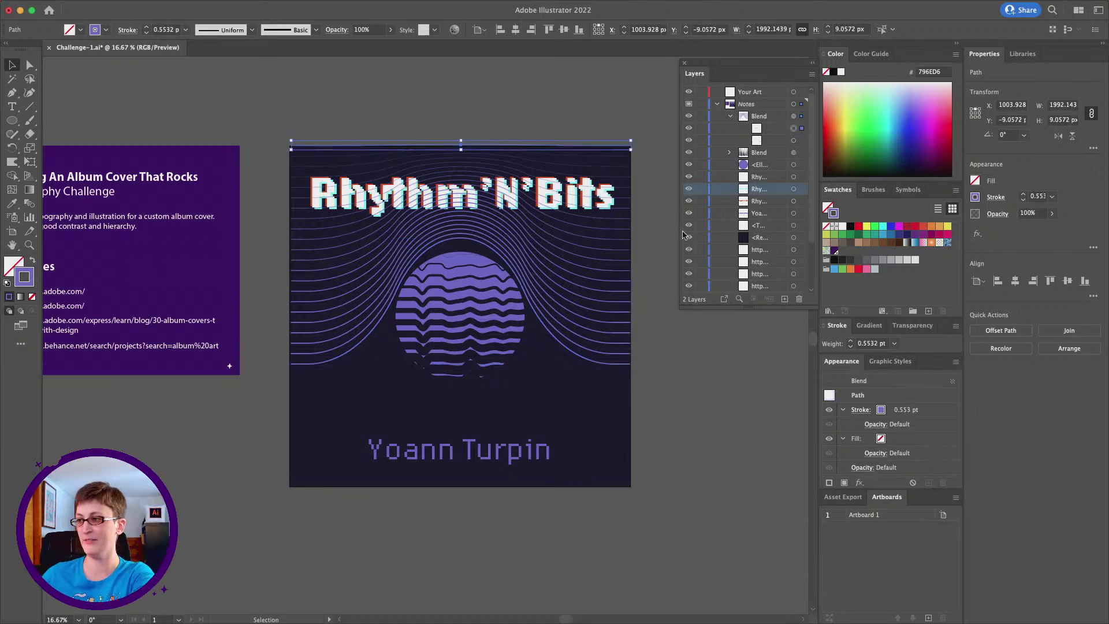
pyautogui.click(390, 30)
pyautogui.moveTo(391, 44); pyautogui.dragTo(324, 48)
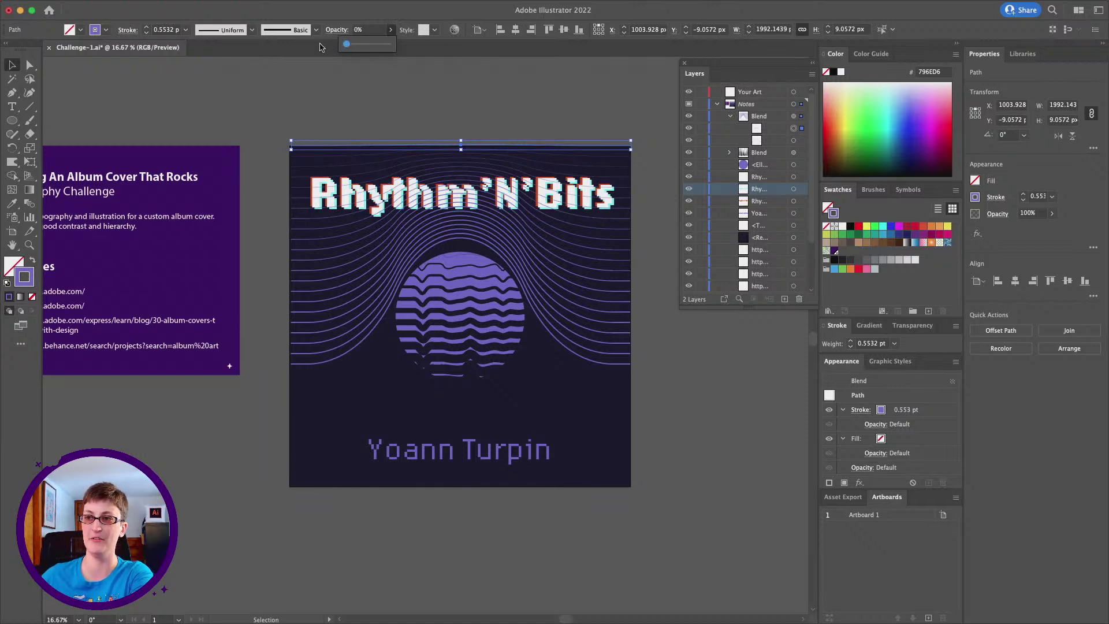
pyautogui.click(393, 99)
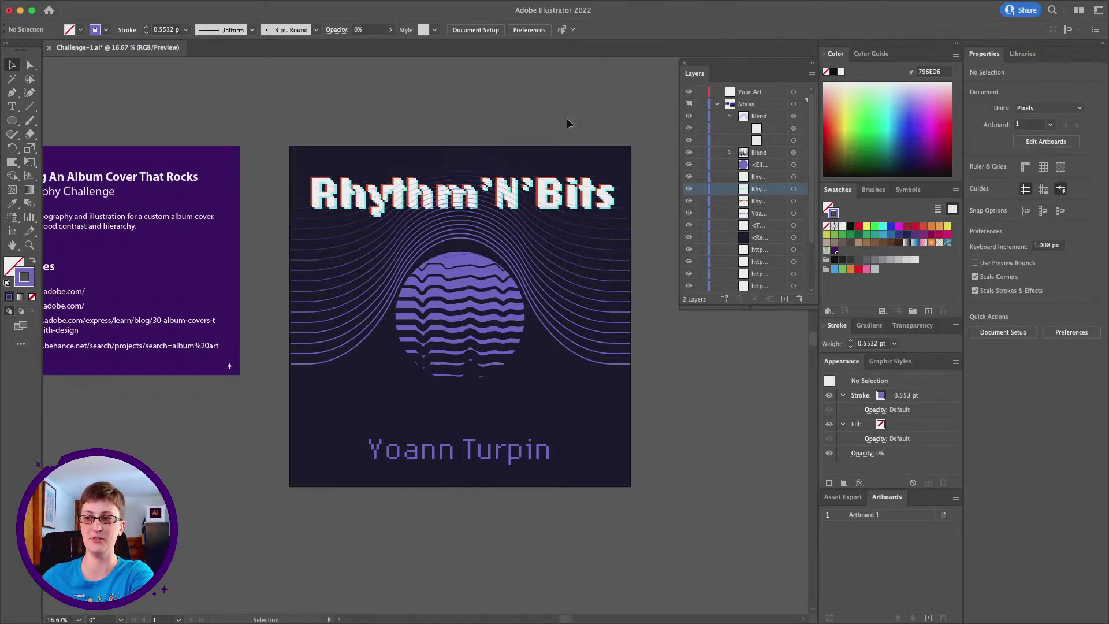
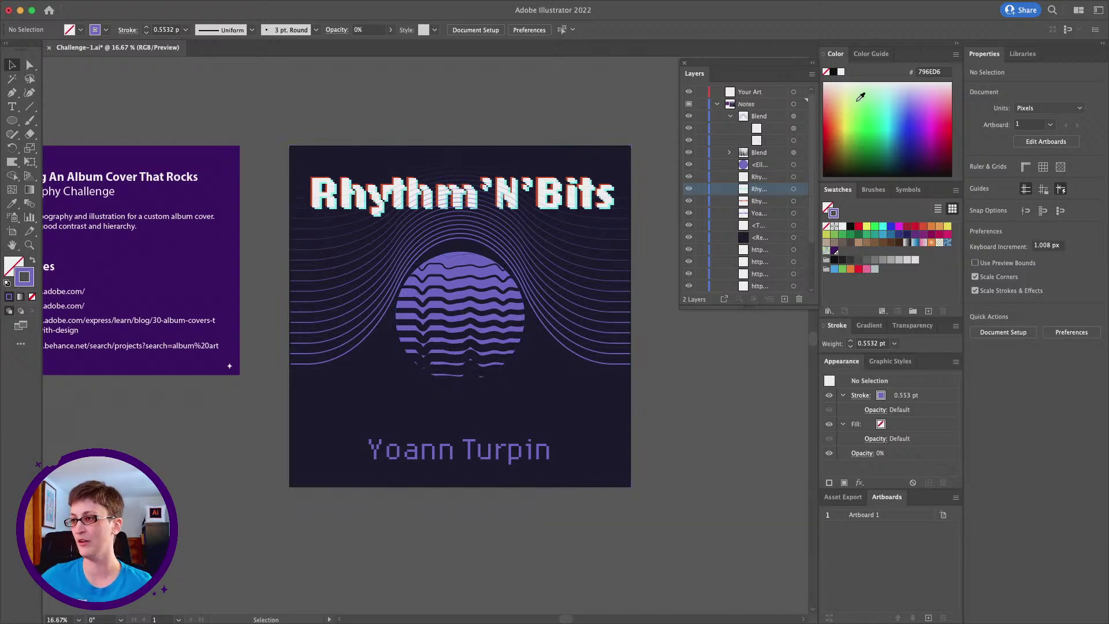
# Lock the navy background rectangle and shift the sun and line rays down to Y 198.5676 px
pyautogui.click(730, 117)
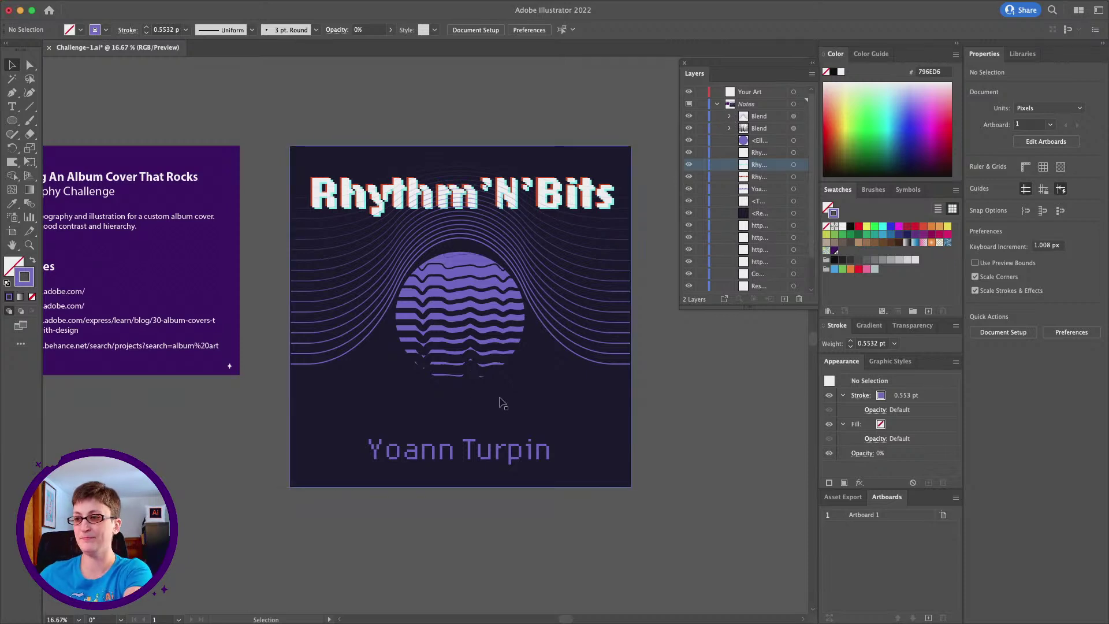
pyautogui.click(701, 214)
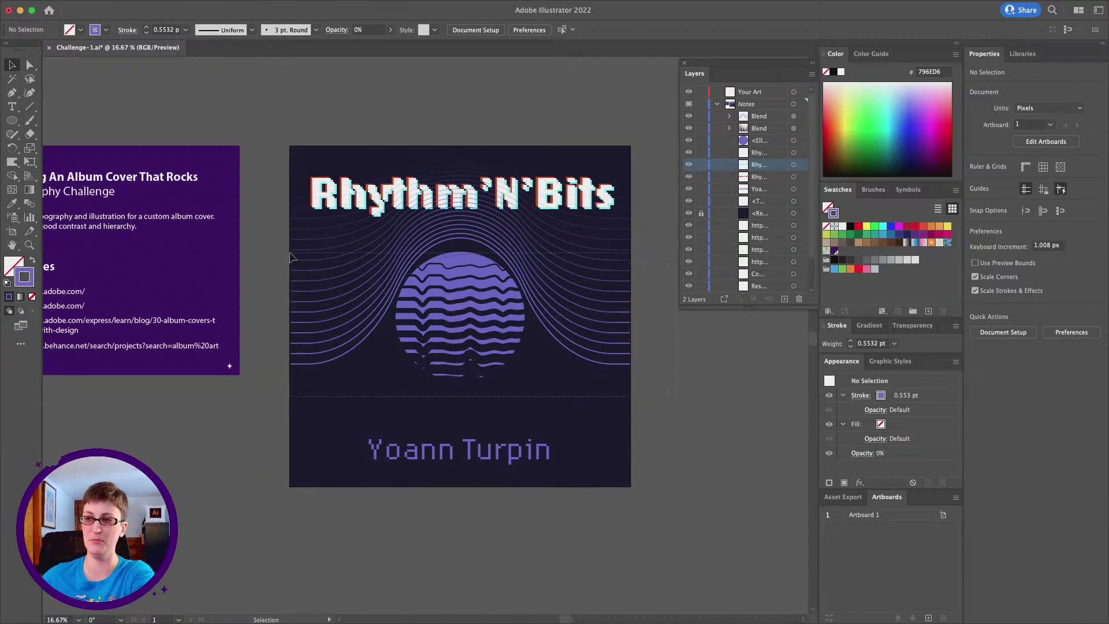
pyautogui.moveTo(293, 258); pyautogui.dragTo(451, 281)
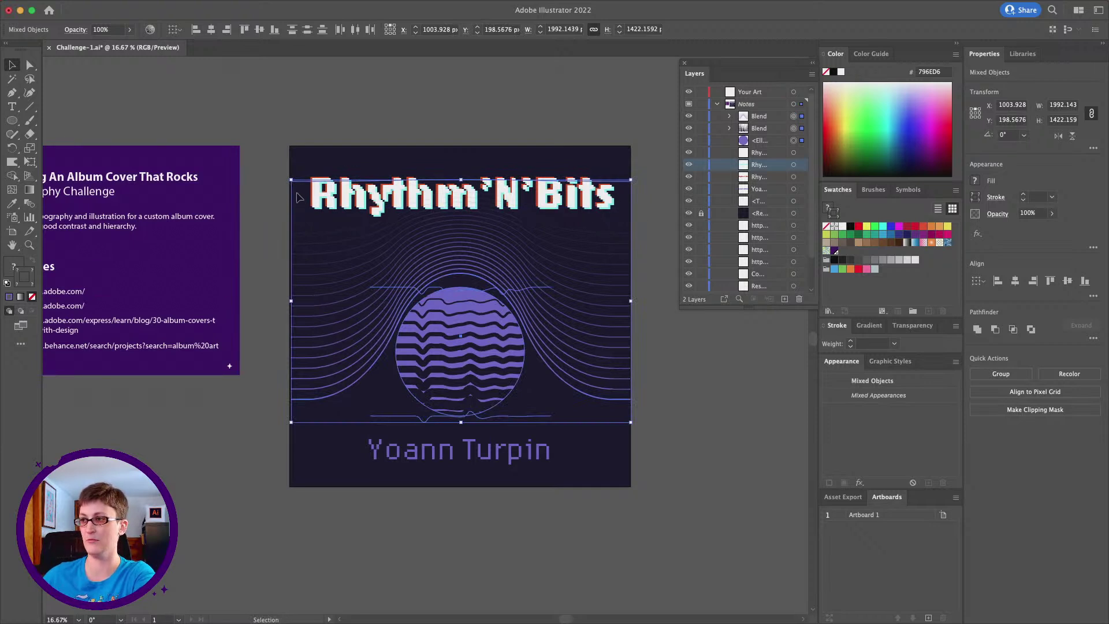
# Group the three Rhythm'N'Bits title layers with Cmd+G and drag the group above the Blends
pyautogui.click(798, 153)
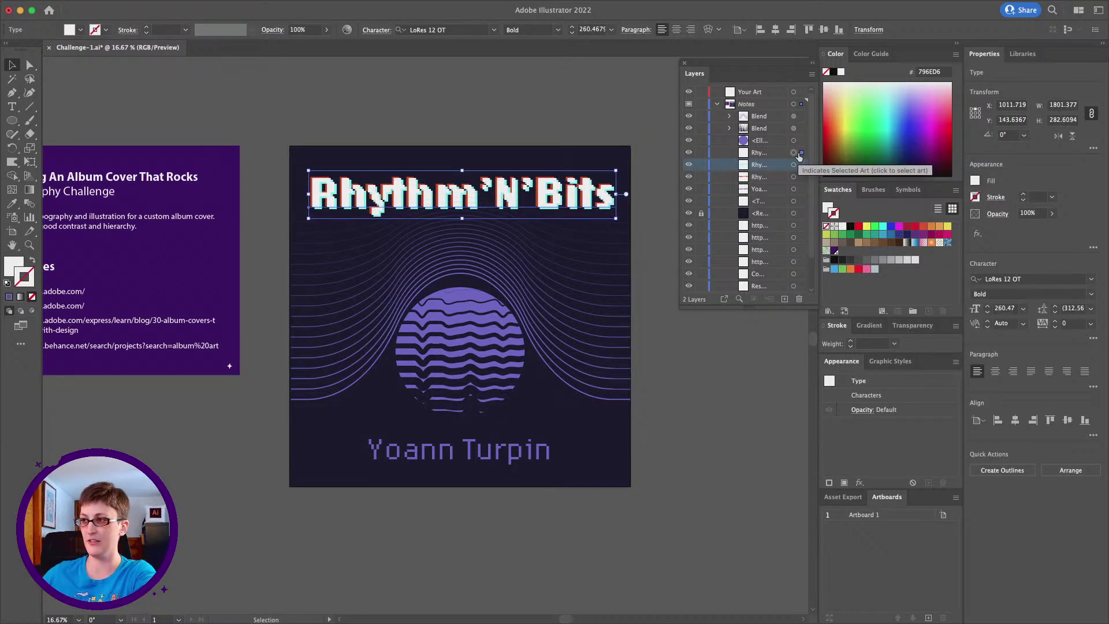
pyautogui.click(795, 165)
pyautogui.keyDown('shift'); pyautogui.click(794, 176); pyautogui.keyUp('shift')
pyautogui.keyDown('shift'); pyautogui.click(795, 153); pyautogui.keyUp('shift')
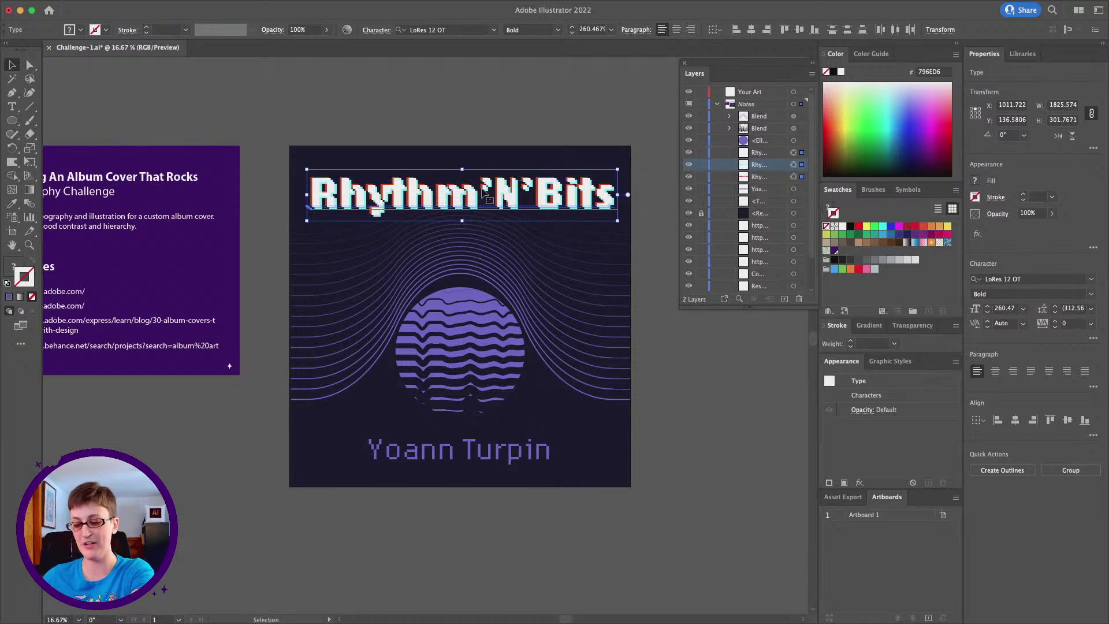
pyautogui.press('super')
pyautogui.press('super+g')
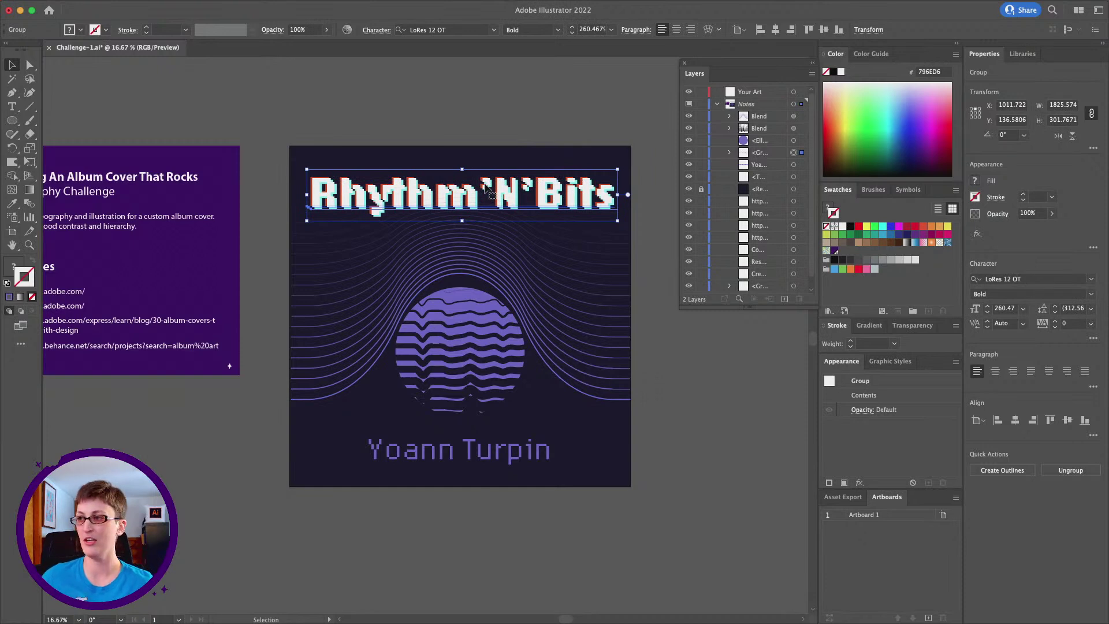
pyautogui.moveTo(767, 153); pyautogui.dragTo(764, 113)
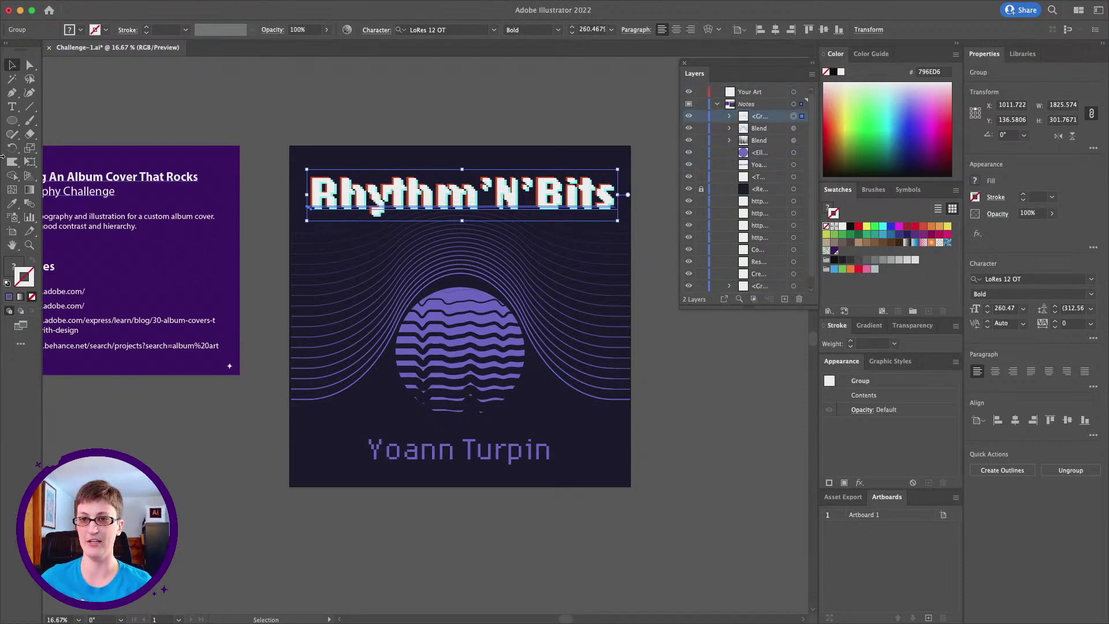
# Zoom in to inspect the middle of the title, then fit the whole artboard in the window
pyautogui.click(29, 245)
pyautogui.click(578, 226)
pyautogui.click(378, 330)
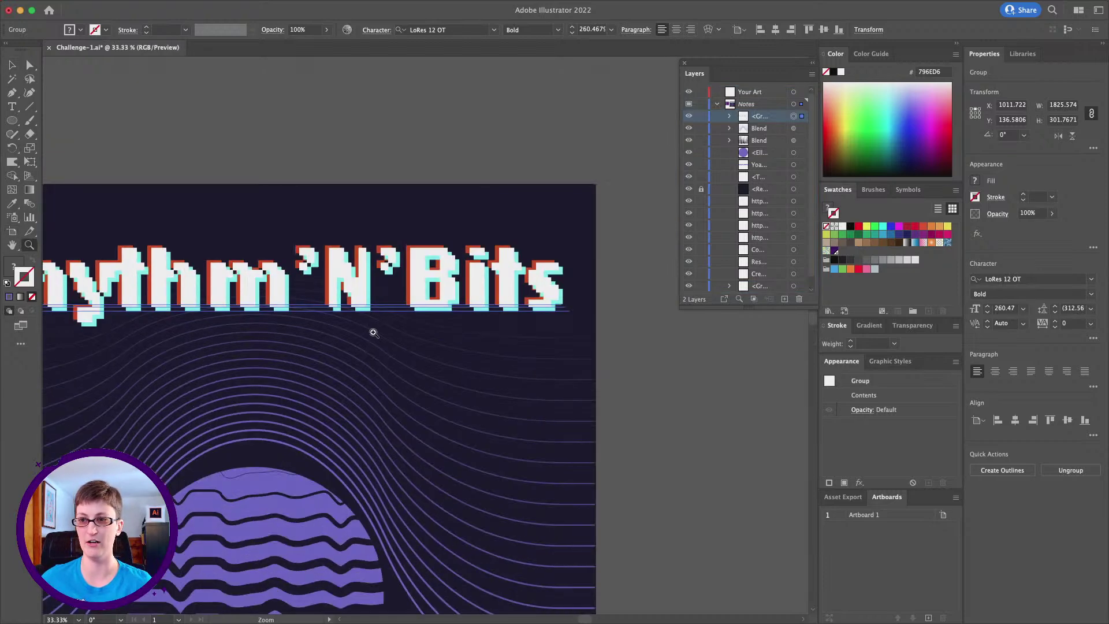
pyautogui.click(374, 332)
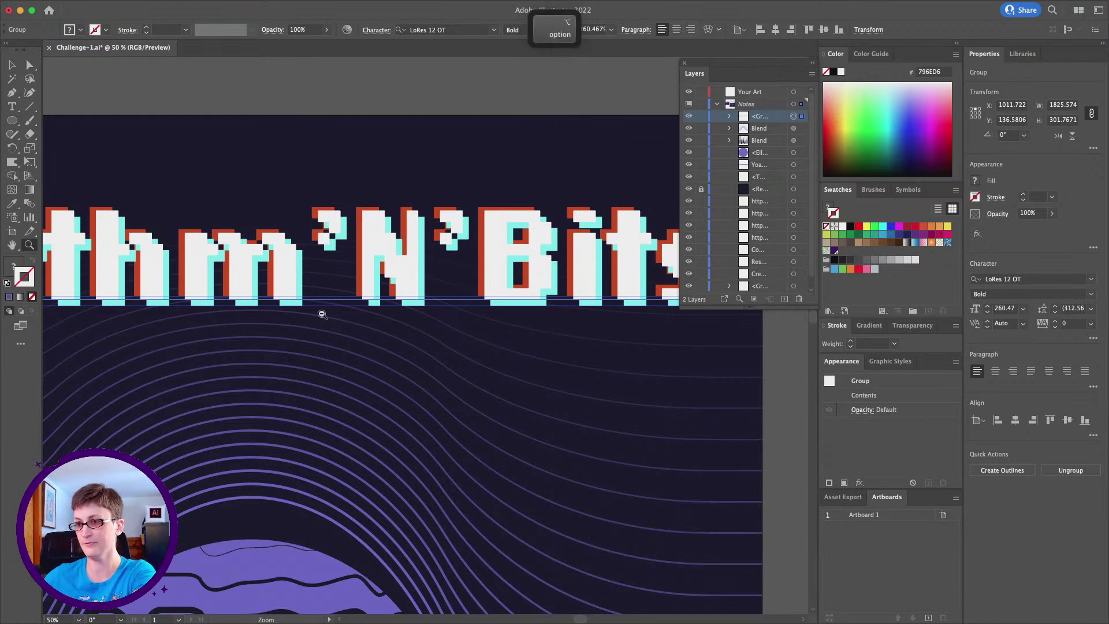
pyautogui.keyDown('alt'); pyautogui.click(366, 324); pyautogui.keyUp('alt')
pyautogui.keyDown('alt'); pyautogui.click(323, 315); pyautogui.keyUp('alt')
pyautogui.keyDown('alt'); pyautogui.click(432, 361); pyautogui.keyUp('alt')
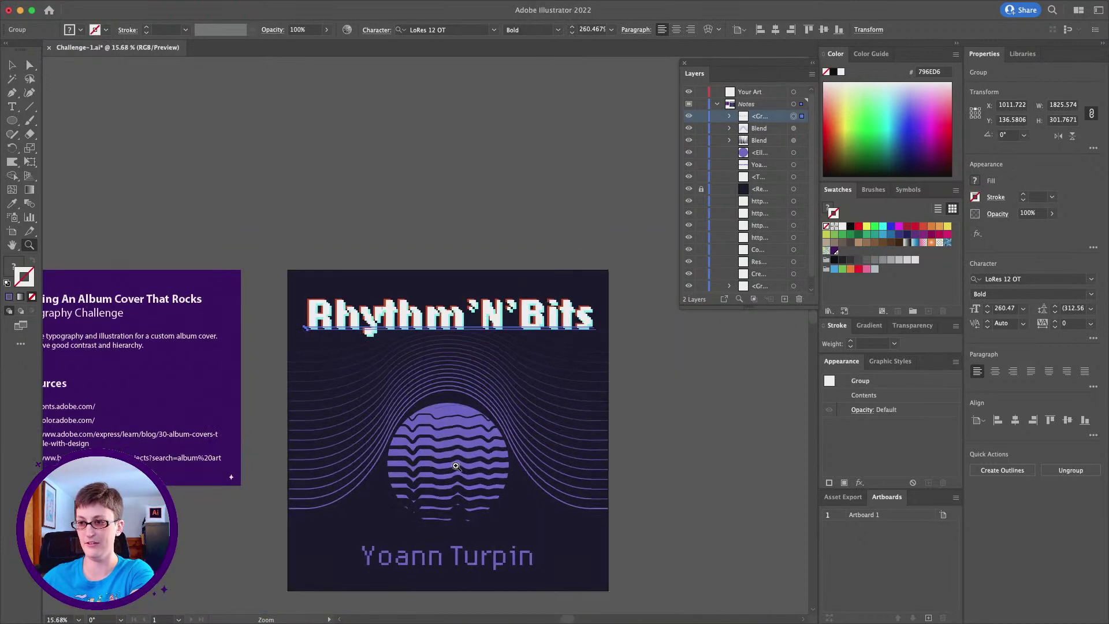
pyautogui.press('super+equal')
# Select the striped sun circle, try a proportional resize, and undo it
pyautogui.press('v')
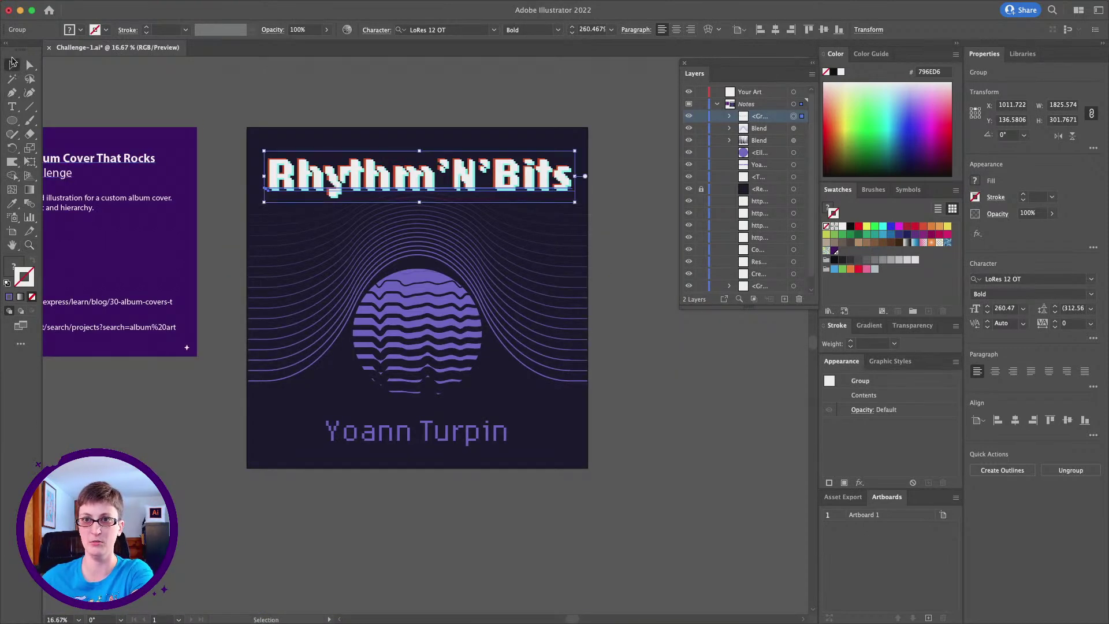
pyautogui.click(416, 393)
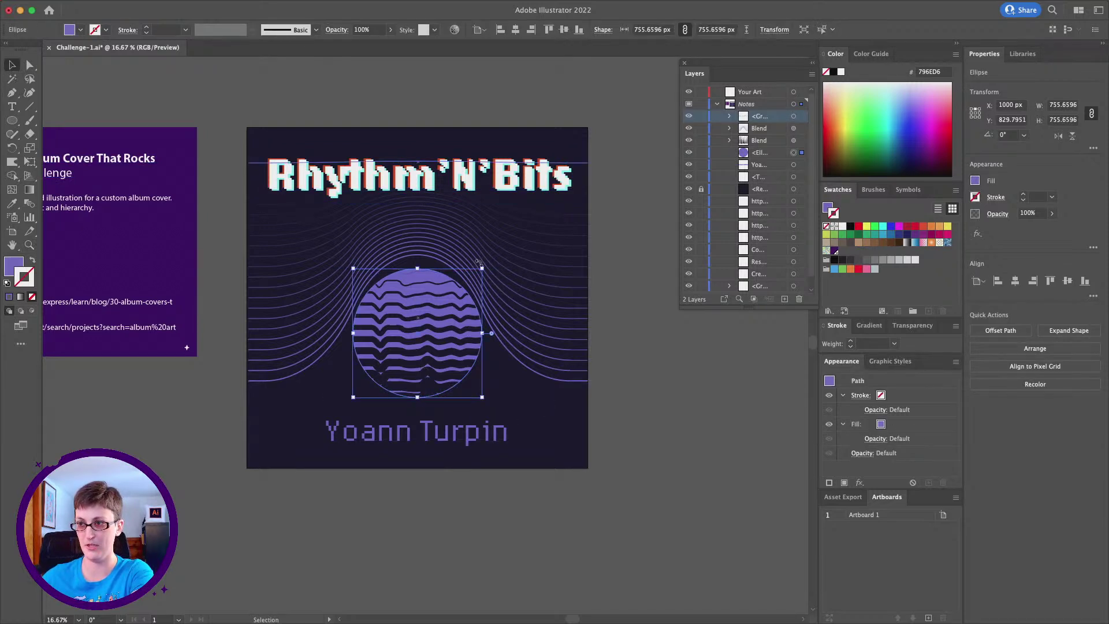
pyautogui.moveTo(482, 268); pyautogui.dragTo(484, 270)
pyautogui.press('super+z')
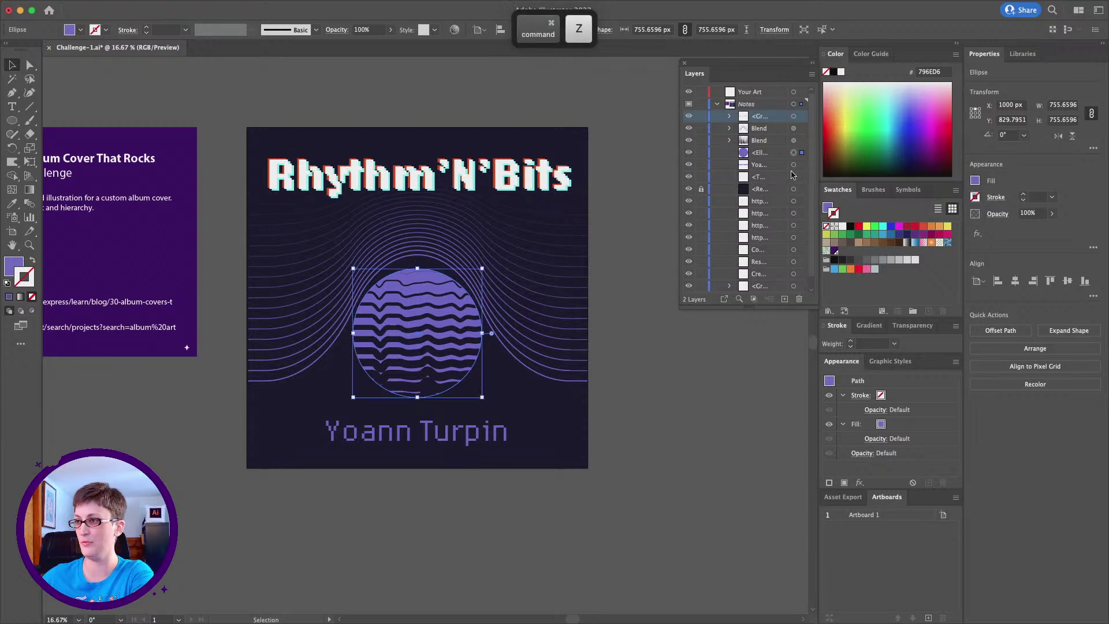
# Scale the sun and line rays down together about their centre, then fine-tune their vertical position
pyautogui.keyDown('shift'); pyautogui.click(793, 140); pyautogui.keyUp('shift')
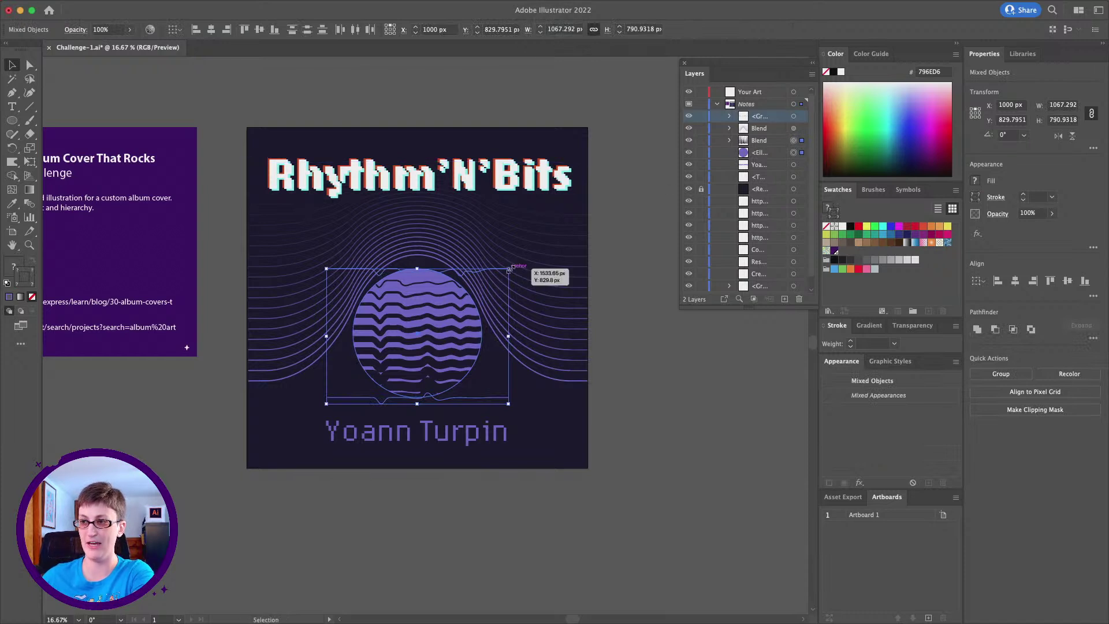
pyautogui.moveTo(508, 269); pyautogui.dragTo(498, 276)
pyautogui.press('shift')
pyautogui.press('alt')
pyautogui.moveTo(399, 365); pyautogui.dragTo(399, 360)
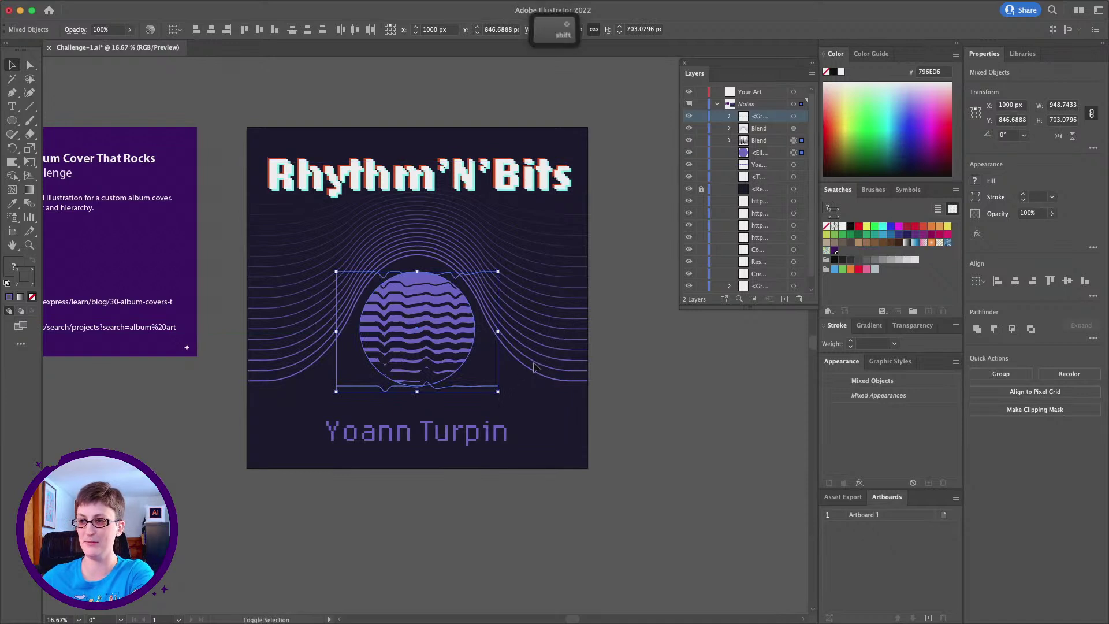
pyautogui.moveTo(535, 364); pyautogui.dragTo(535, 373)
pyautogui.click(651, 403)
pyautogui.hscroll(1, 413, 367)
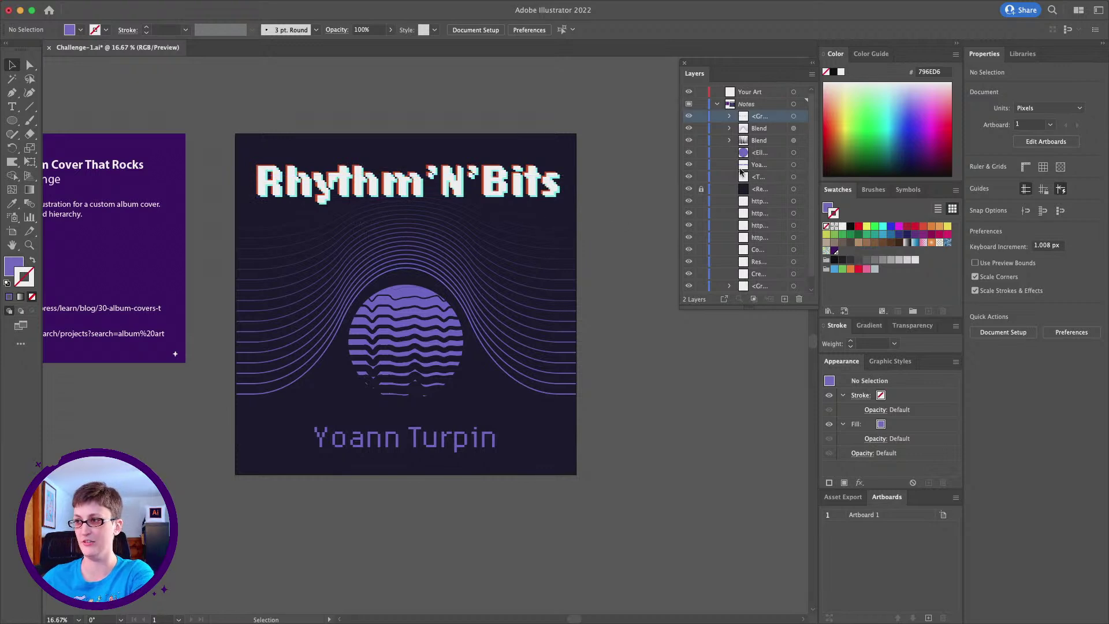
# Duplicate the title group in place and hide the copy as a backup
pyautogui.click(479, 195)
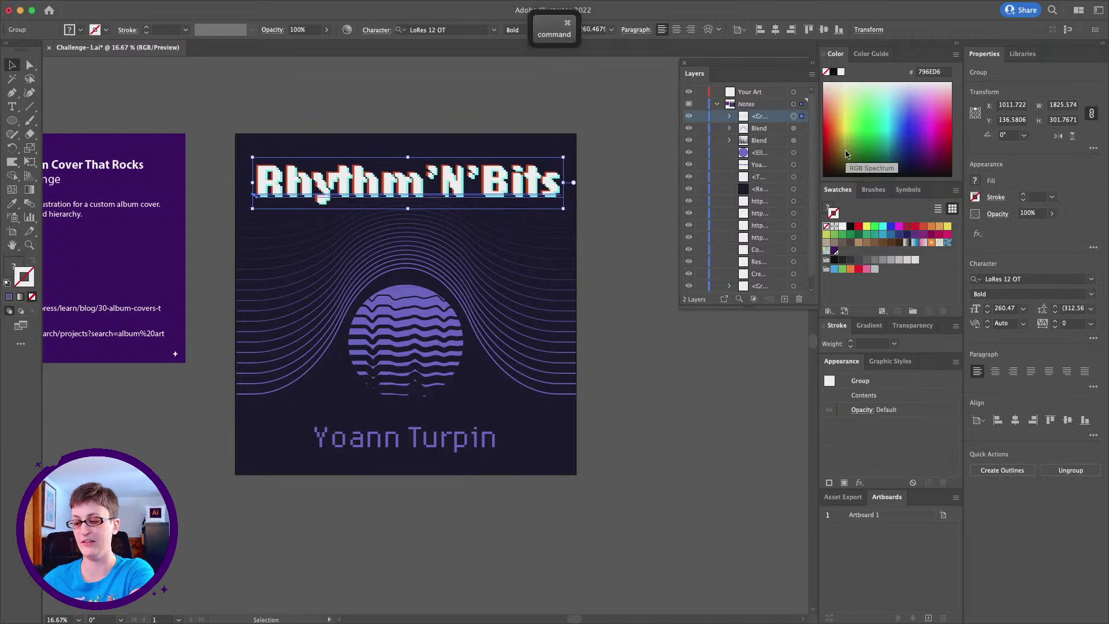
pyautogui.press('super+c')
pyautogui.press('super+f')
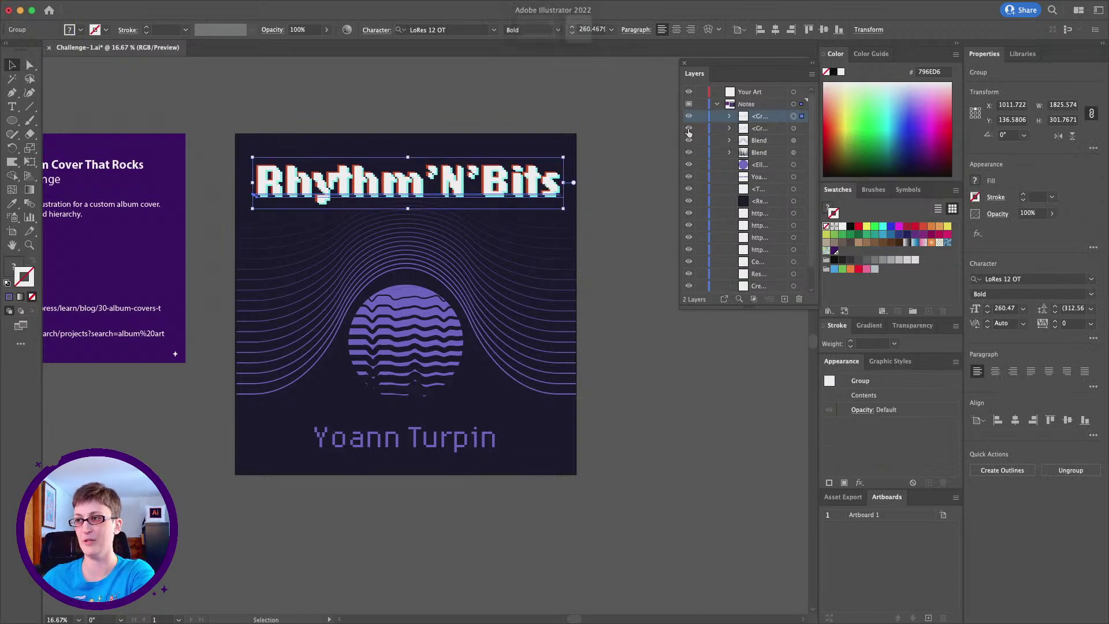
pyautogui.click(688, 129)
# Delete the red and cyan offset copies from the title group
pyautogui.click(727, 116)
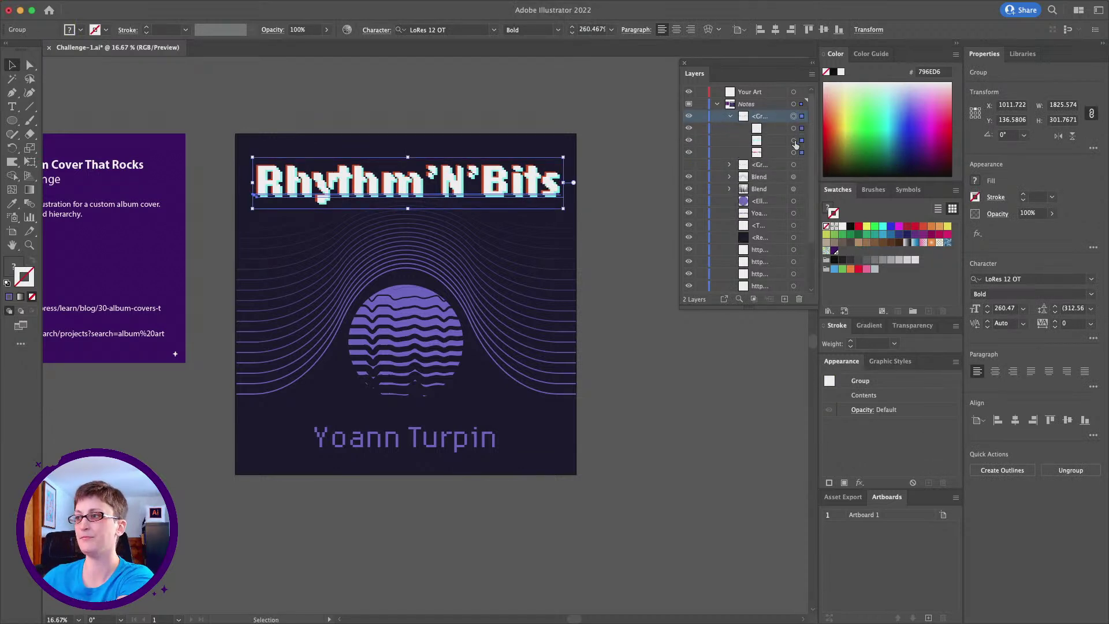
pyautogui.click(795, 141)
pyautogui.press('BackSpace')
pyautogui.click(794, 141)
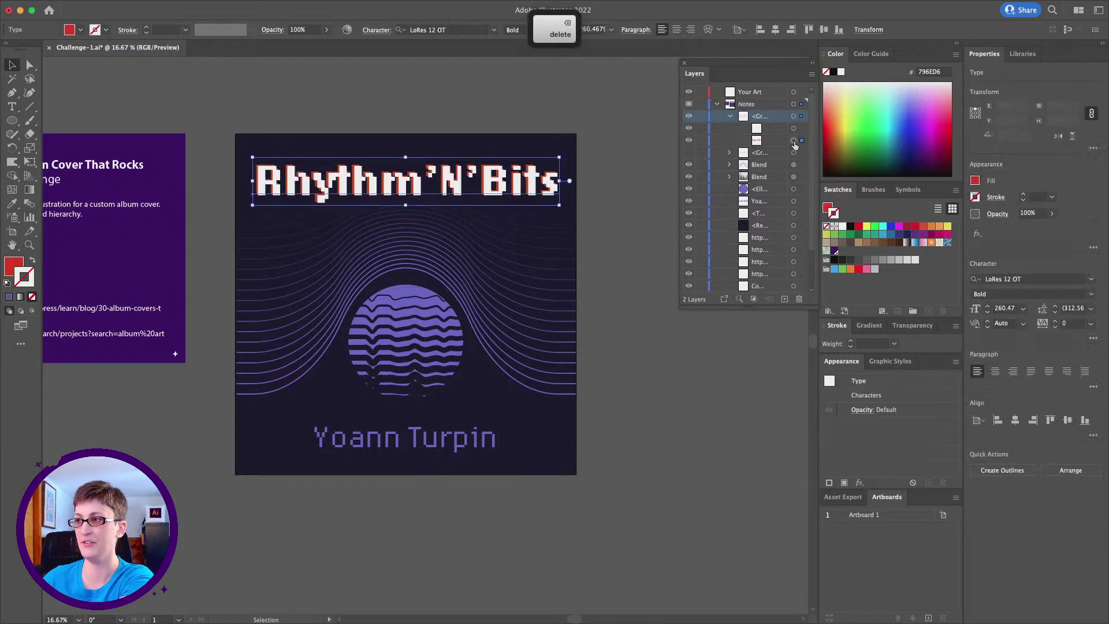
pyautogui.press('BackSpace')
# Convert the remaining white title to outlines and reset it to the default fill and stroke
pyautogui.click(345, 189)
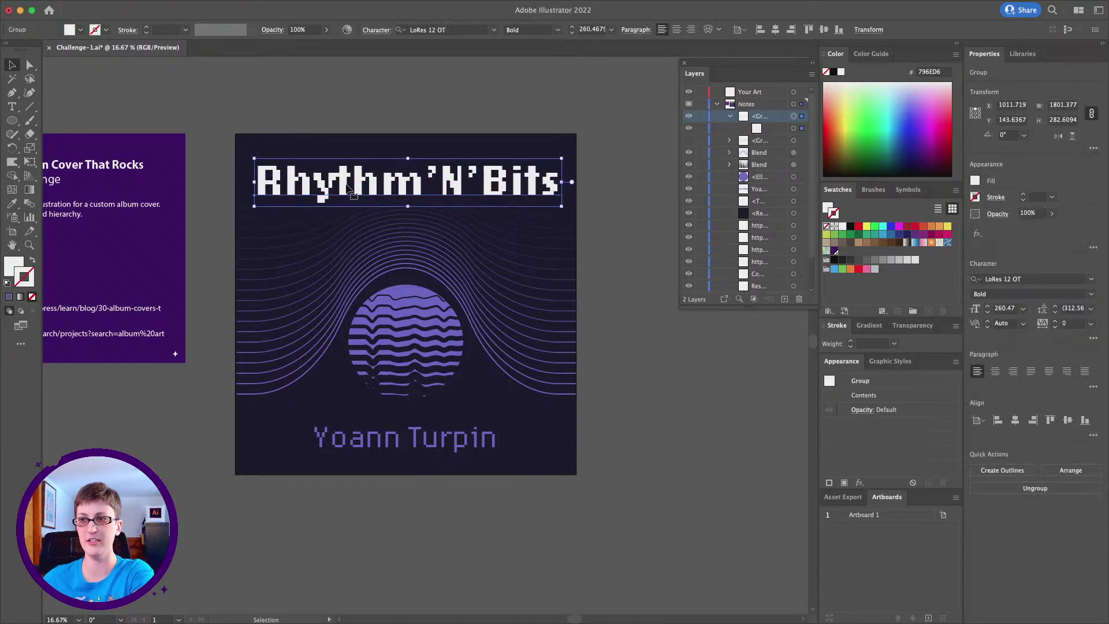
pyautogui.click(142, 7)
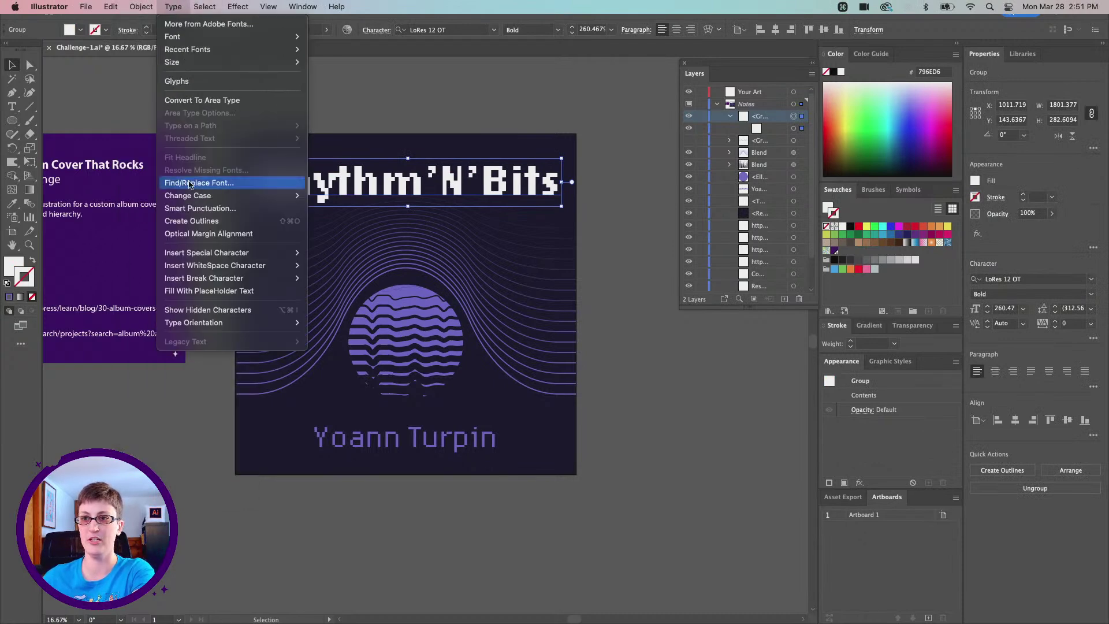
pyautogui.click(198, 224)
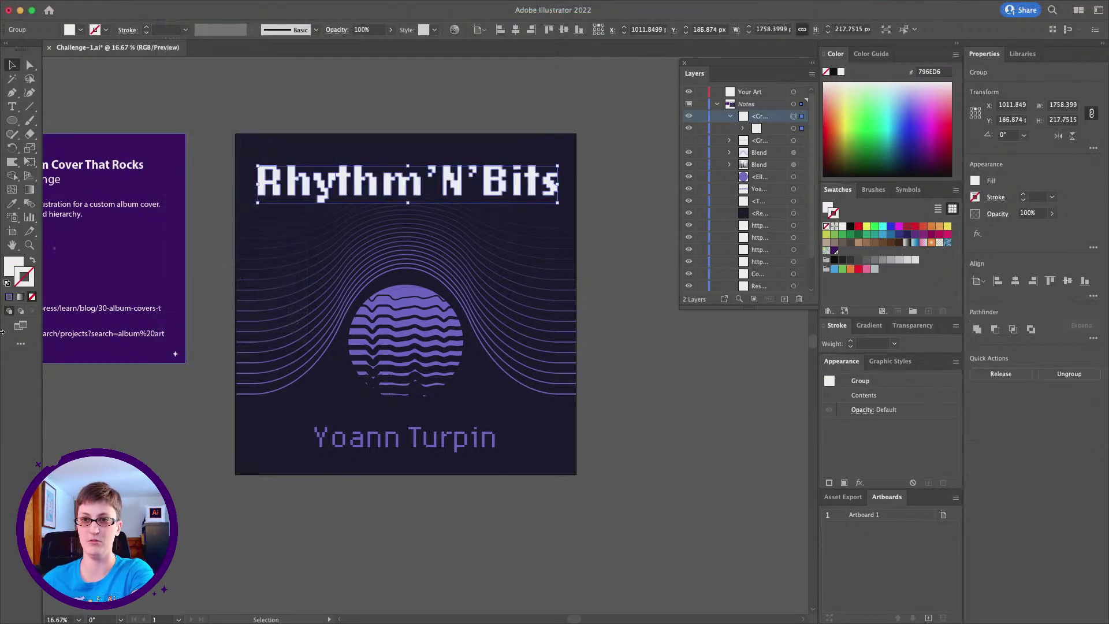
pyautogui.click(6, 282)
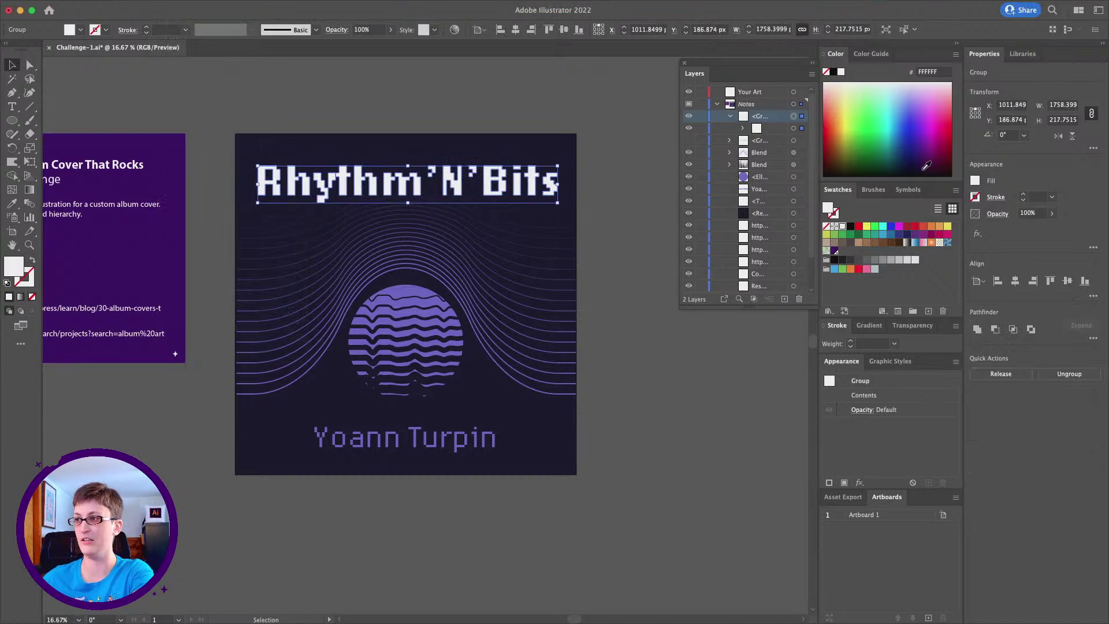
pyautogui.click(869, 326)
pyautogui.moveTo(869, 325); pyautogui.dragTo(543, 256)
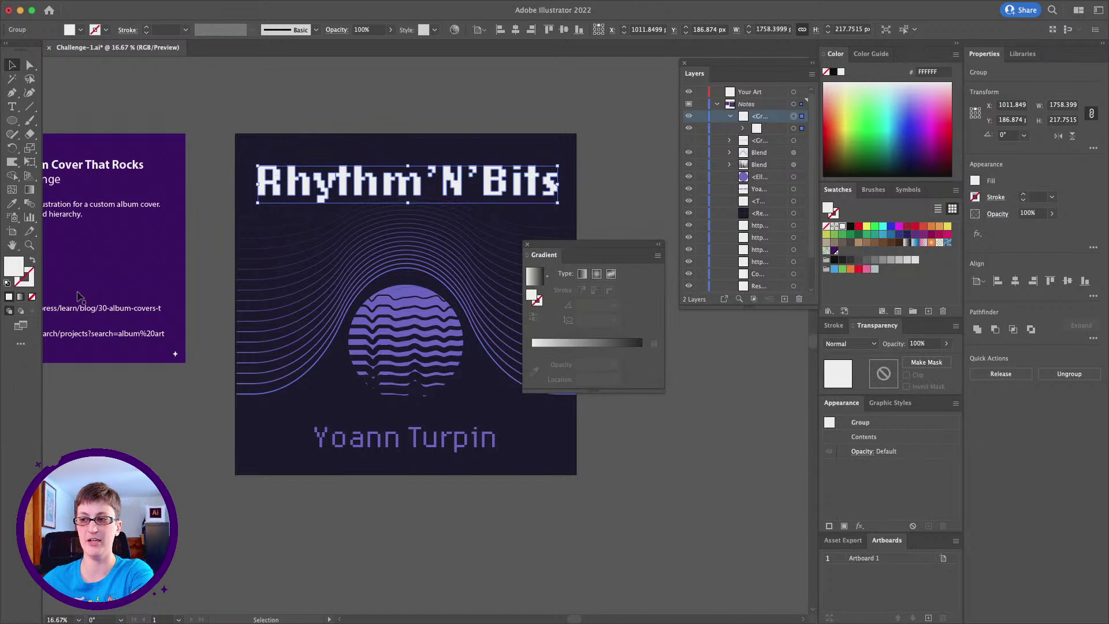
# Apply a white-to-black gradient to the title at a 90° angle
pyautogui.click(601, 344)
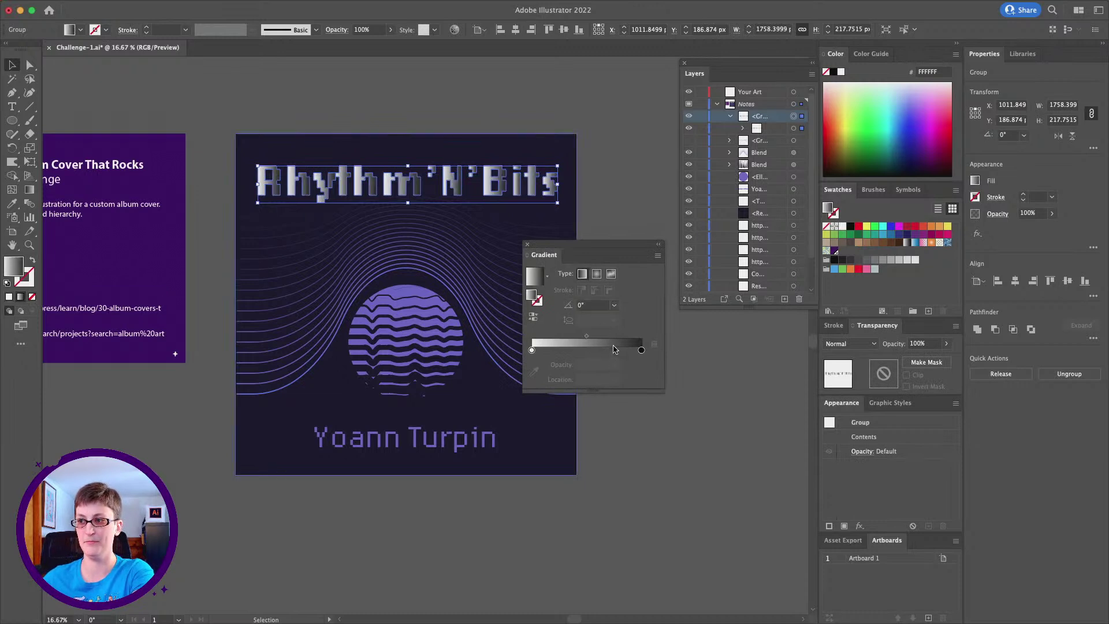
pyautogui.click(583, 307)
pyautogui.write('90')
pyautogui.press('Return')
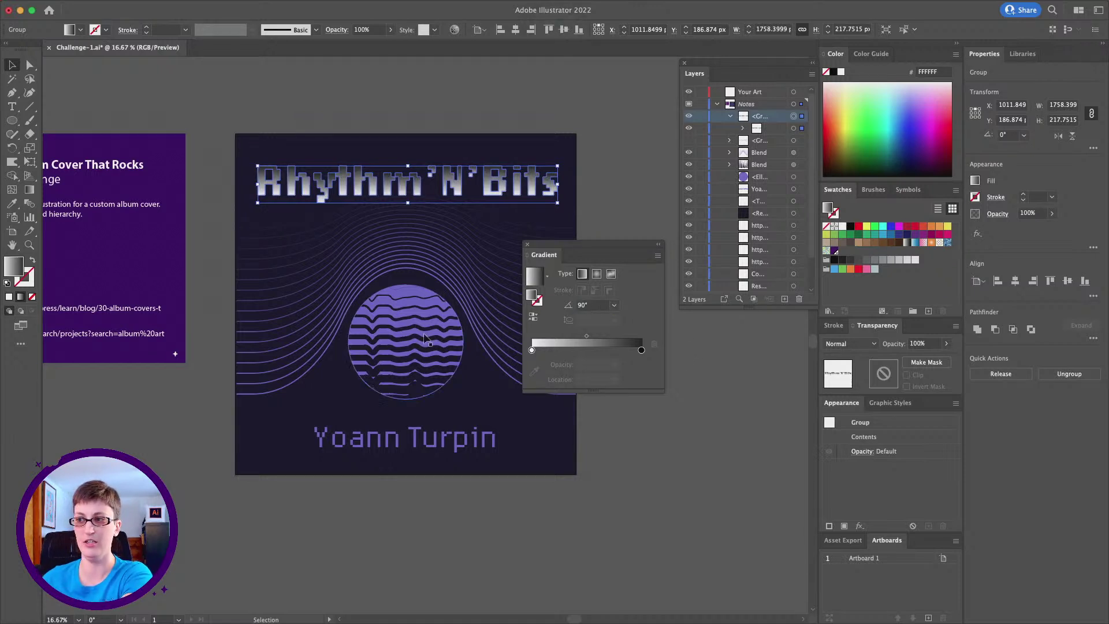
# Change the gradient's end stop to a light purple (HSB about 262/58/100)
pyautogui.doubleClick(641, 350)
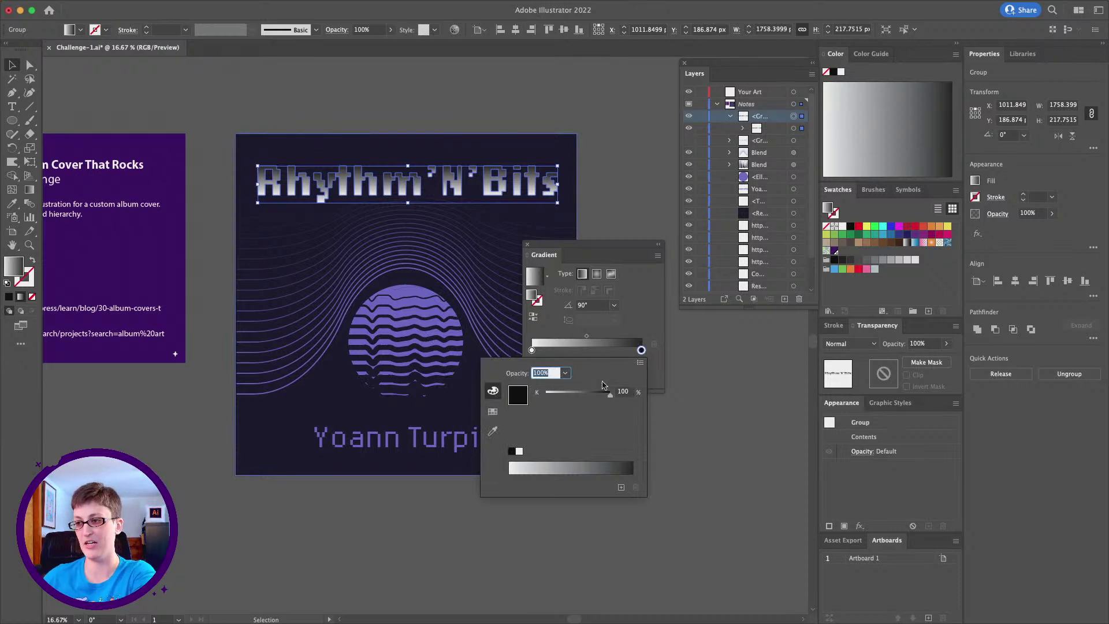
pyautogui.click(640, 364)
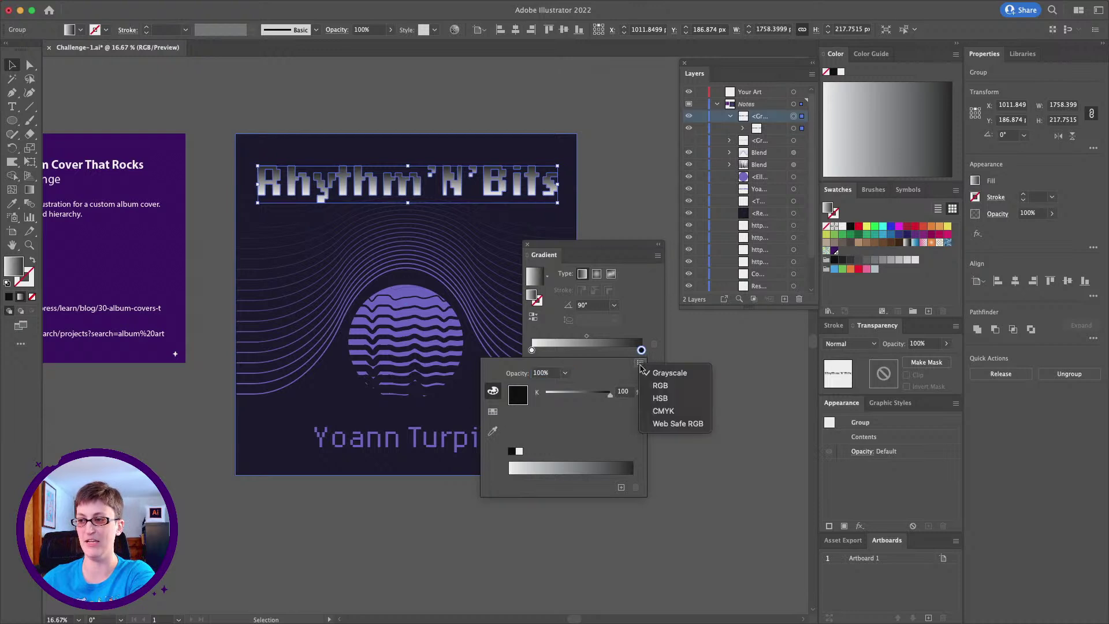
pyautogui.click(677, 400)
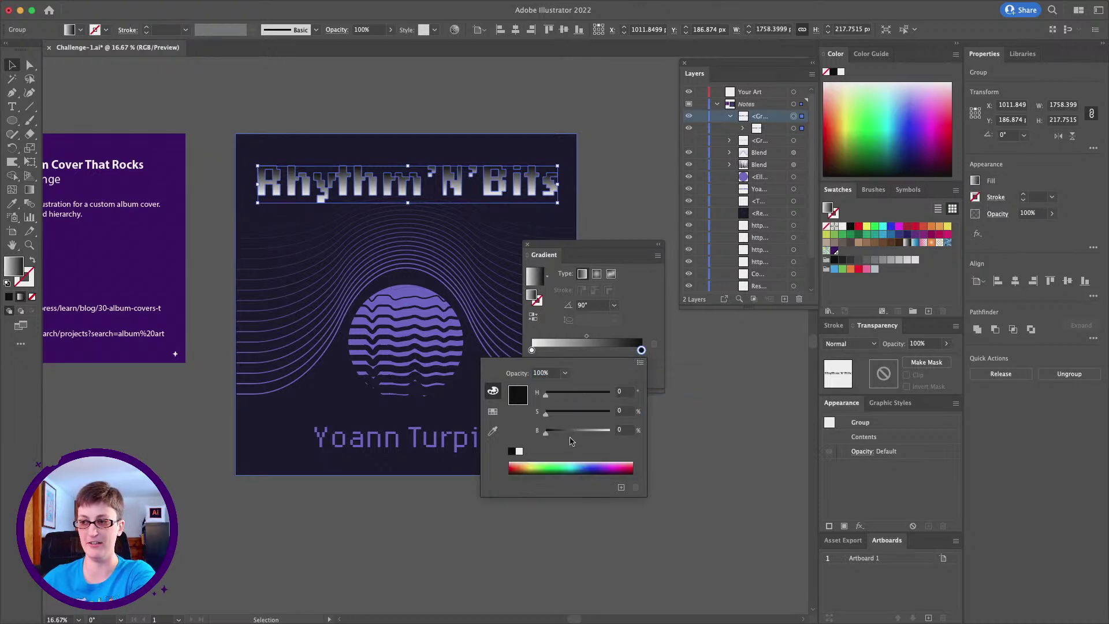
pyautogui.moveTo(556, 394); pyautogui.dragTo(645, 414)
pyautogui.moveTo(547, 431); pyautogui.dragTo(688, 443)
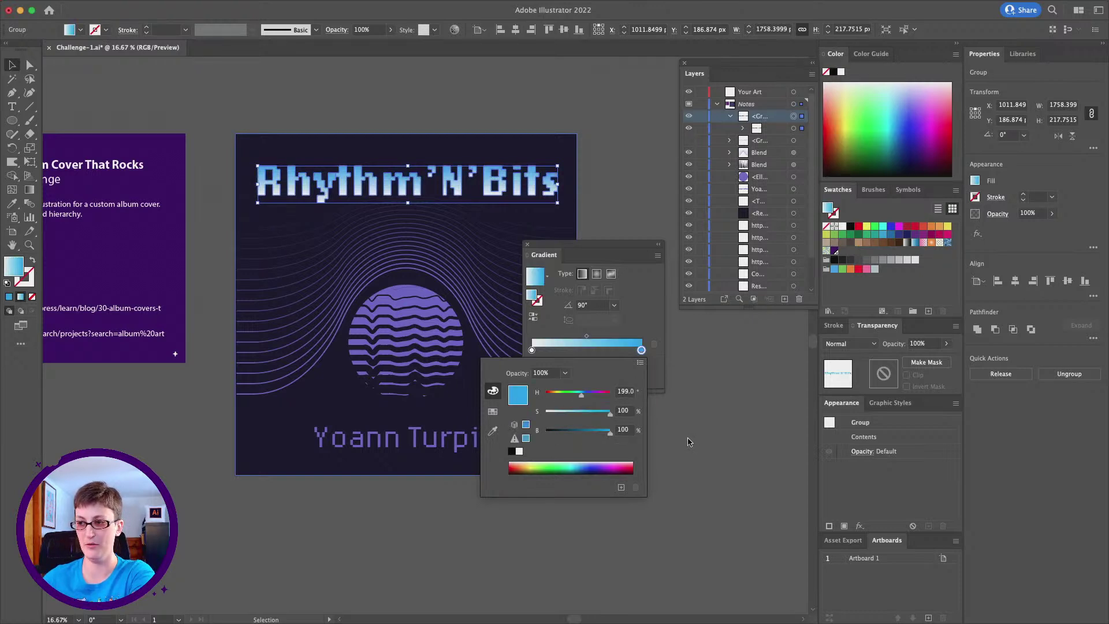
pyautogui.moveTo(582, 397); pyautogui.dragTo(582, 426)
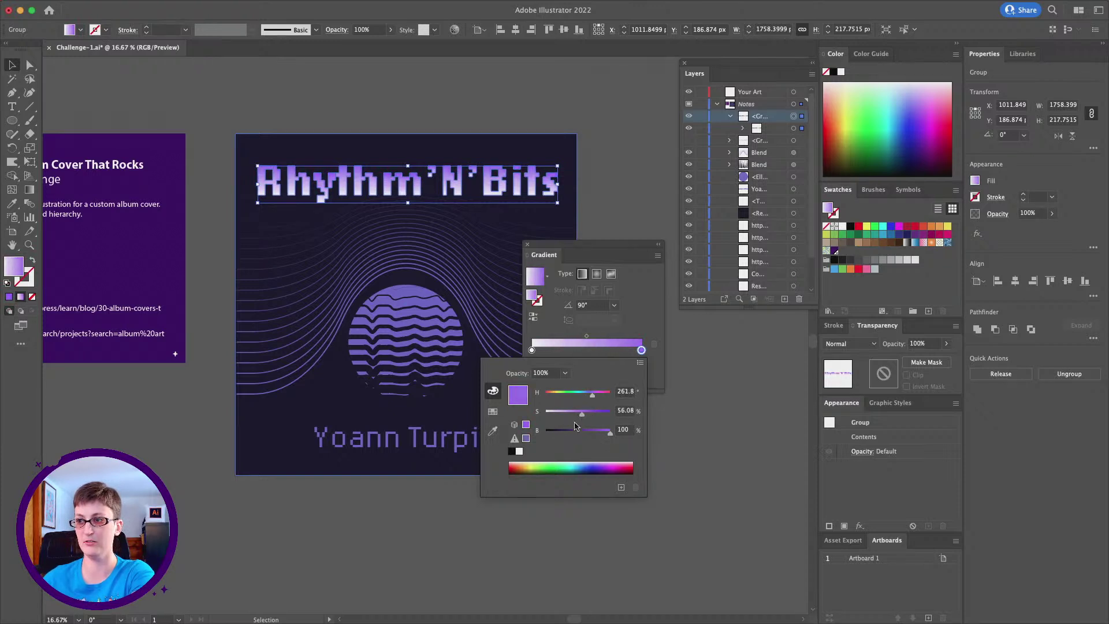
pyautogui.click(613, 254)
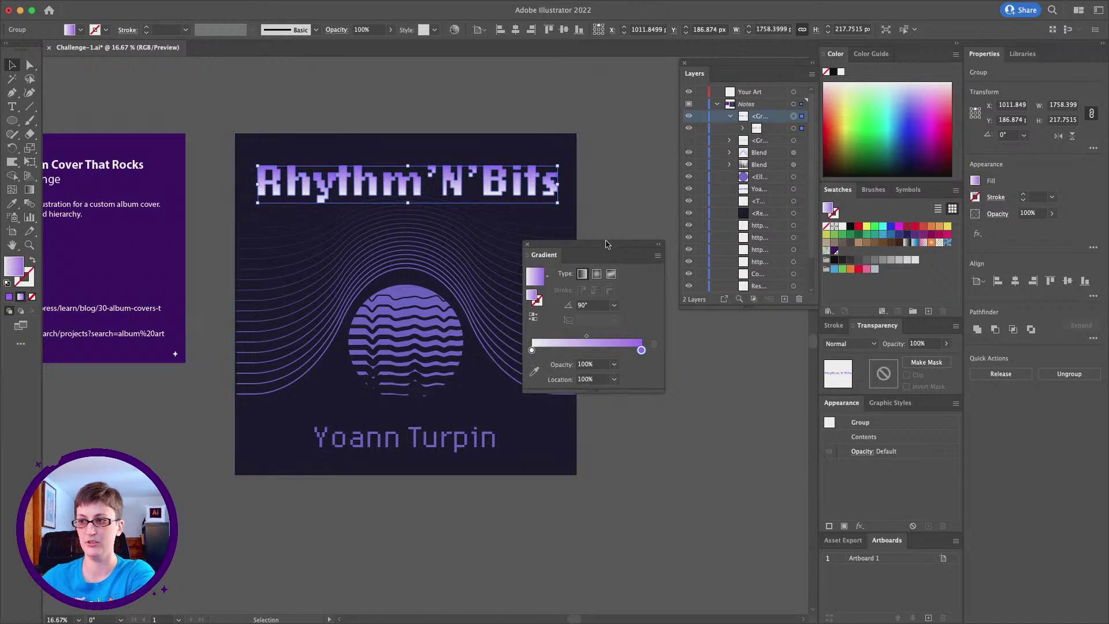
pyautogui.moveTo(609, 243); pyautogui.dragTo(737, 258)
pyautogui.click(627, 198)
pyautogui.press('alt')
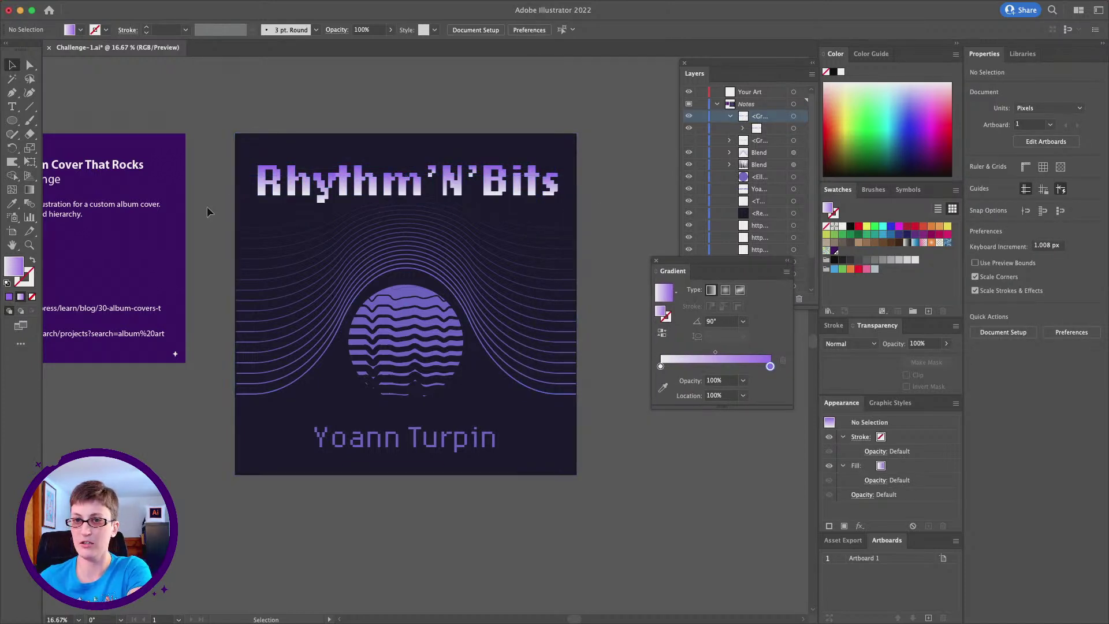
# Zoom to 25% and give the title group a 10 px Miter offset path
pyautogui.click(30, 245)
pyautogui.click(632, 238)
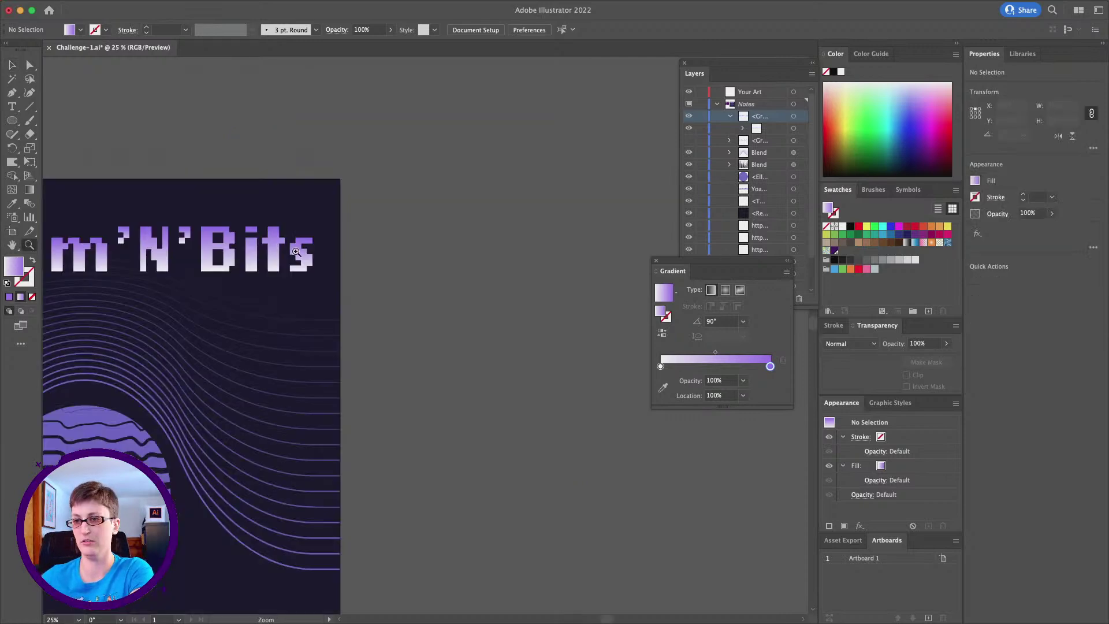
pyautogui.hscroll(-10, 317, 246)
pyautogui.click(11, 65)
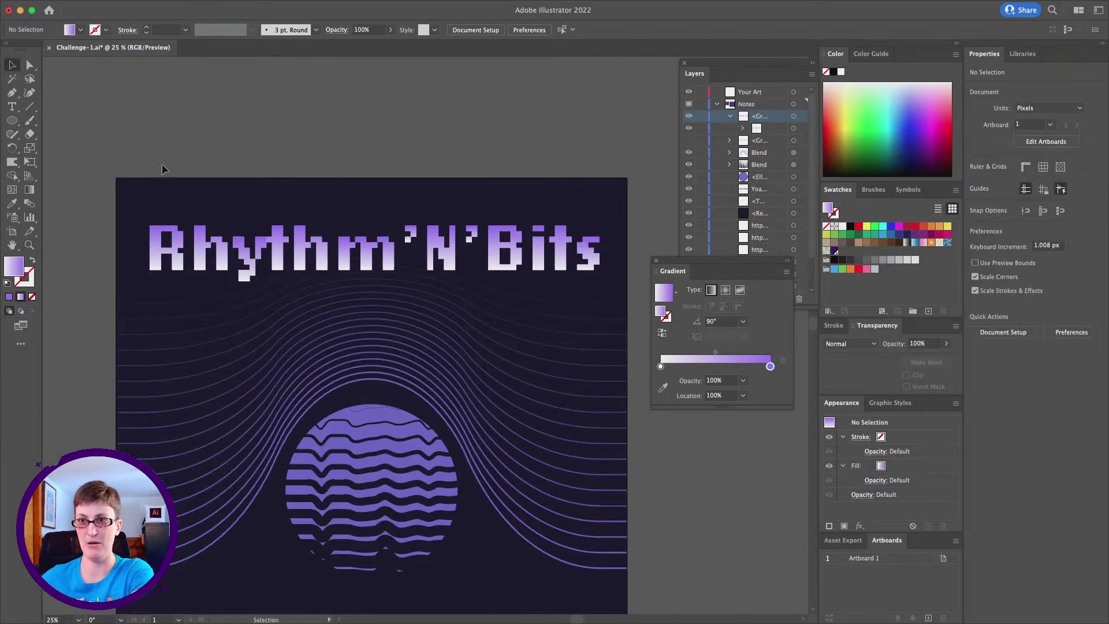
pyautogui.click(182, 263)
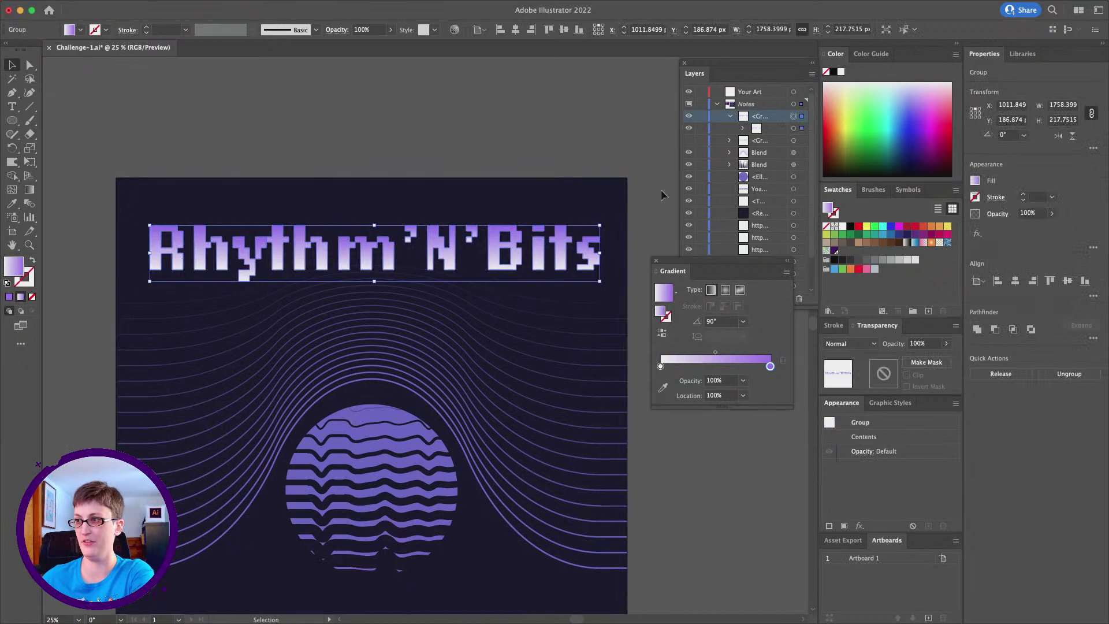
pyautogui.click(141, 6)
pyautogui.moveTo(212, 450)
pyautogui.moveTo(234, 298)
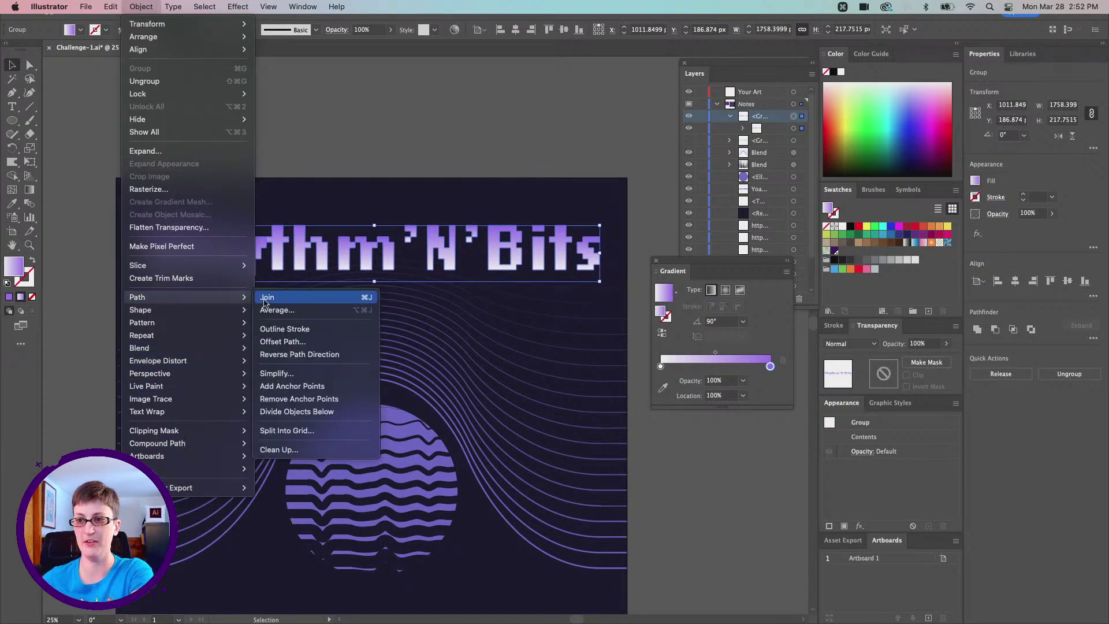
pyautogui.click(318, 343)
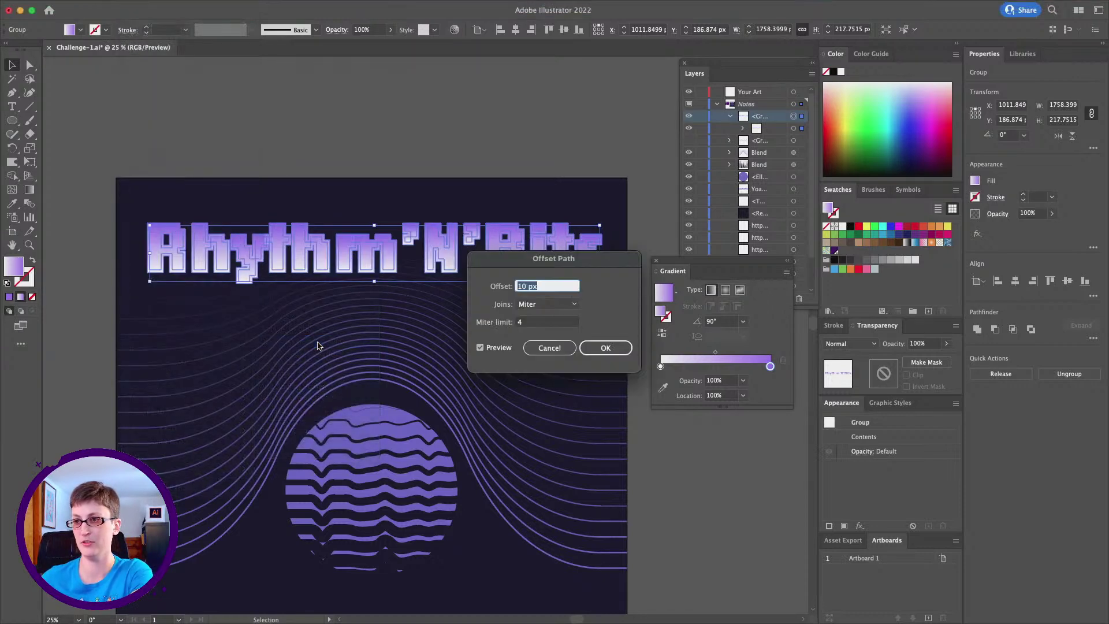
pyautogui.click(605, 347)
# Reverse the title's gradient so it runs purple to white, then review the cover
pyautogui.click(662, 335)
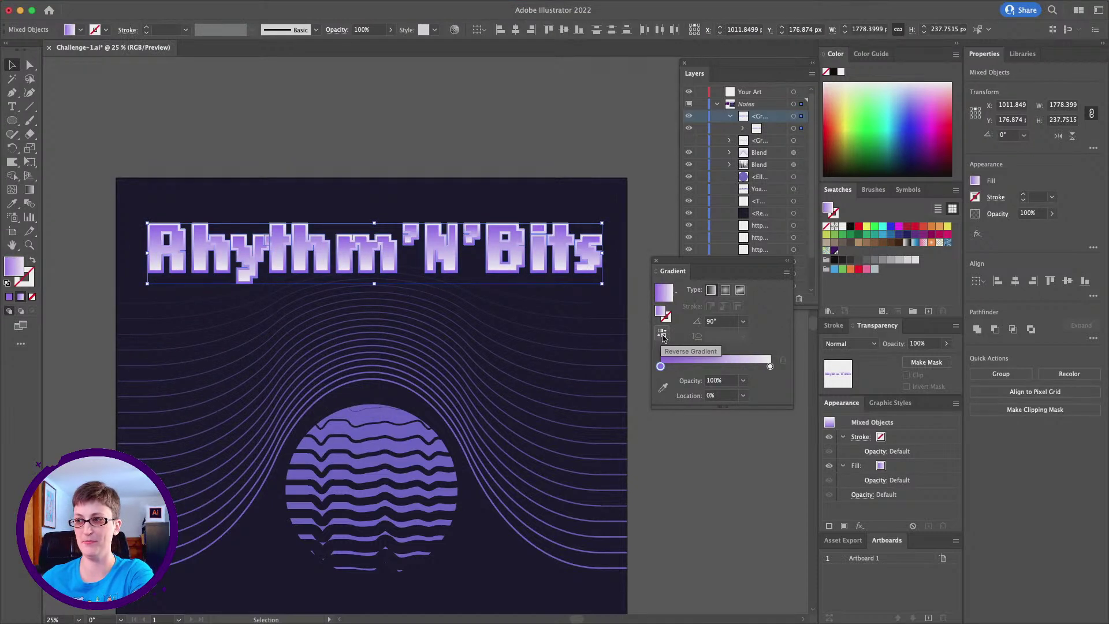
pyautogui.click(470, 116)
pyautogui.scroll(-2, 314, 217)
pyautogui.scroll(-1, 315, 217)
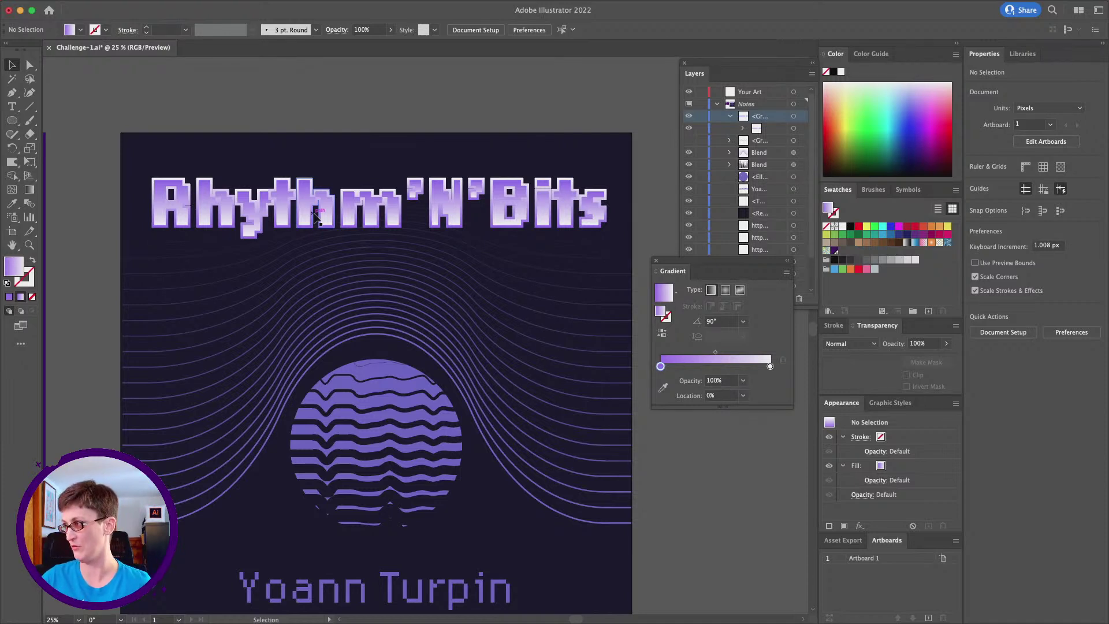
pyautogui.scroll(-2, 116, 176)
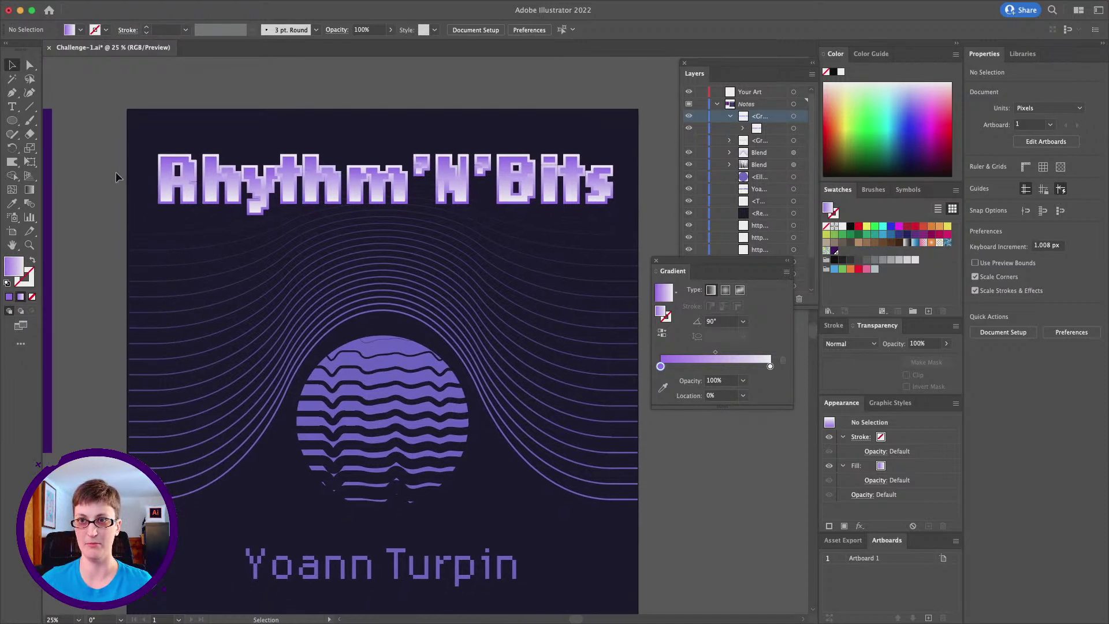
pyautogui.hscroll(-2, 115, 176)
pyautogui.scroll(-1, 116, 177)
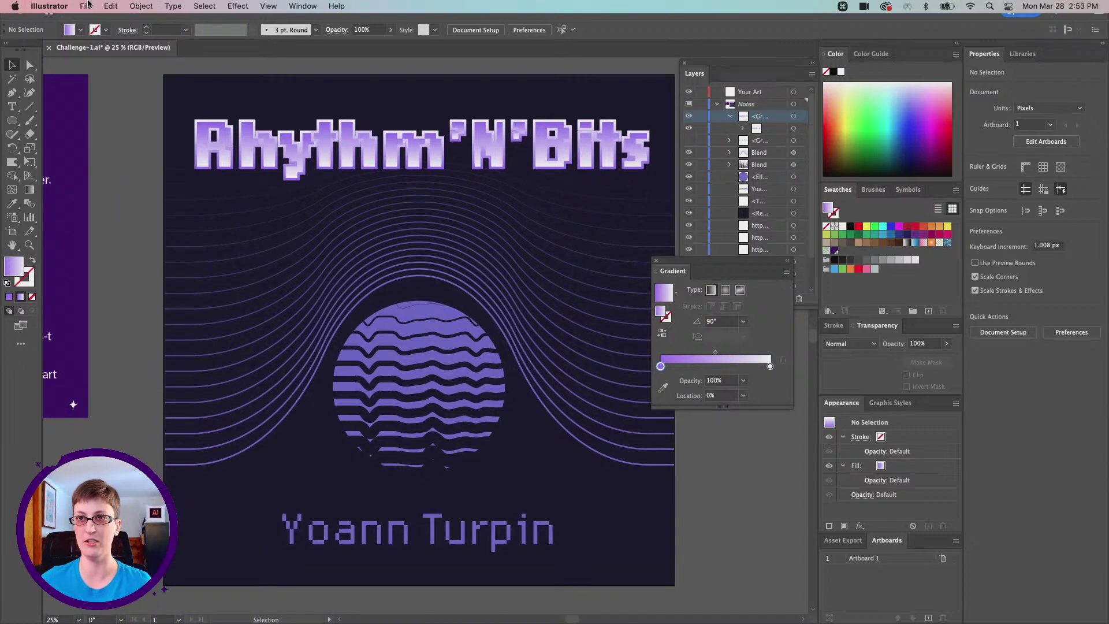
pyautogui.click(87, 7)
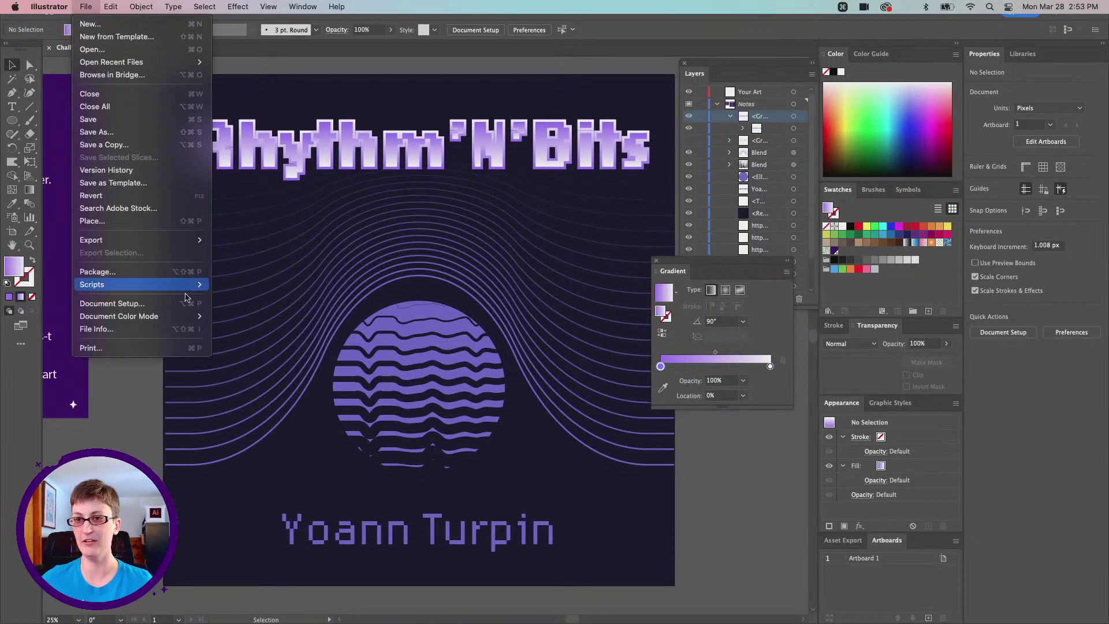
# Open Export for Screens and set the Desktop as the export folder
pyautogui.moveTo(173, 242)
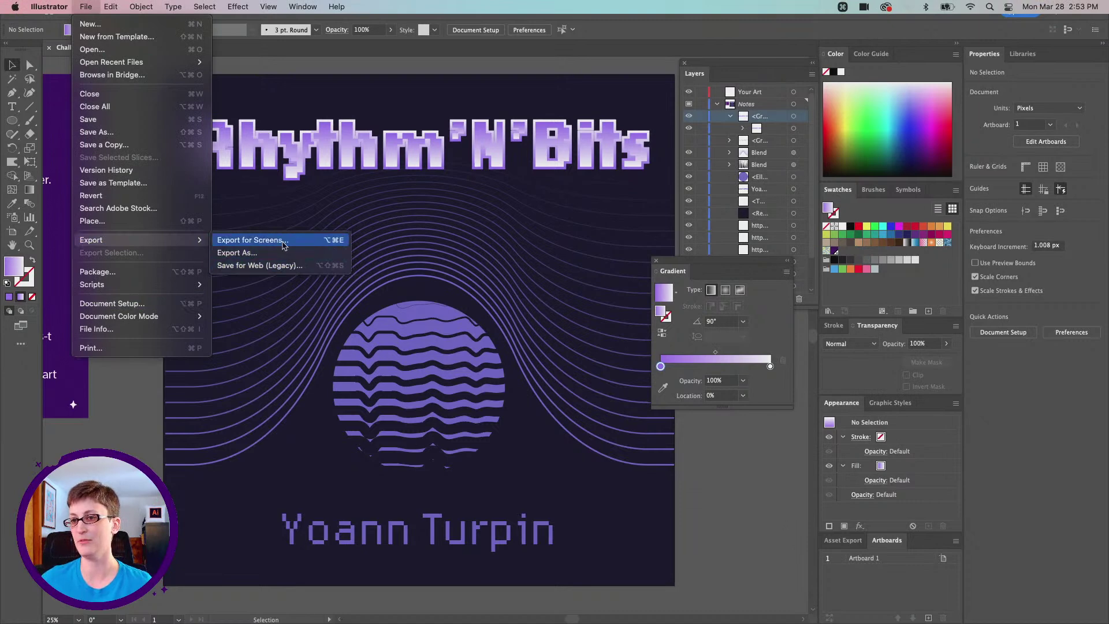
pyautogui.click(283, 246)
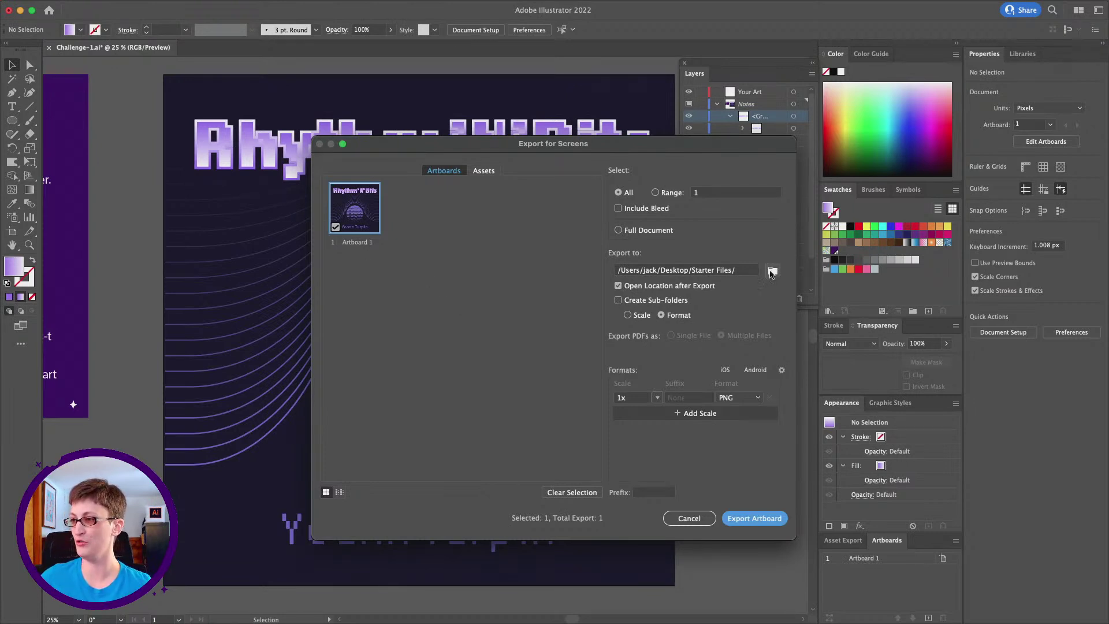
pyautogui.click(772, 272)
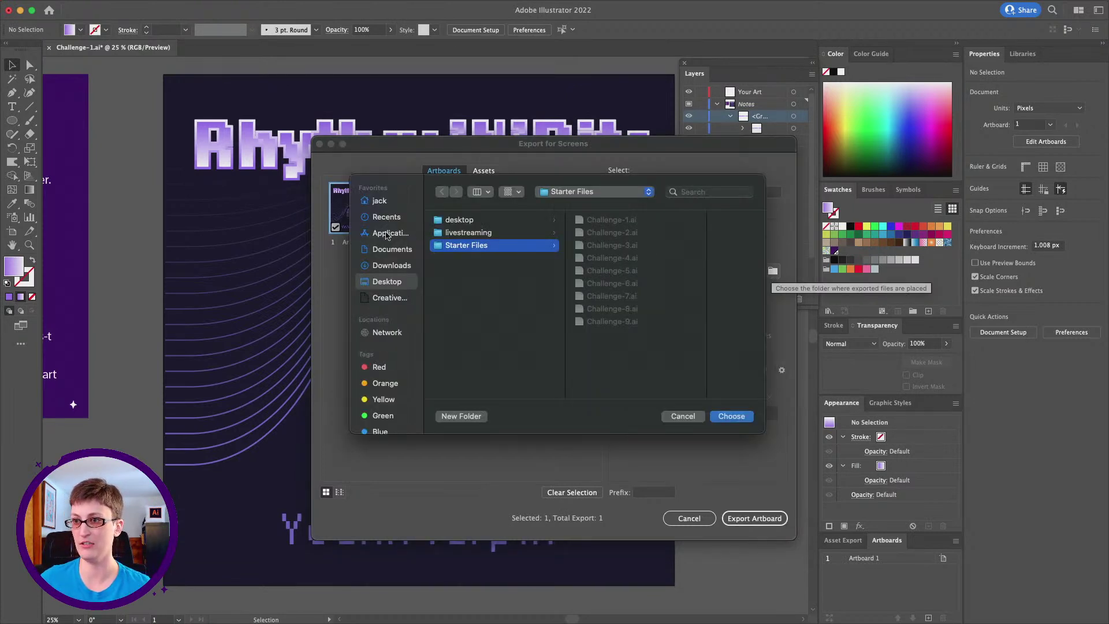
pyautogui.click(554, 193)
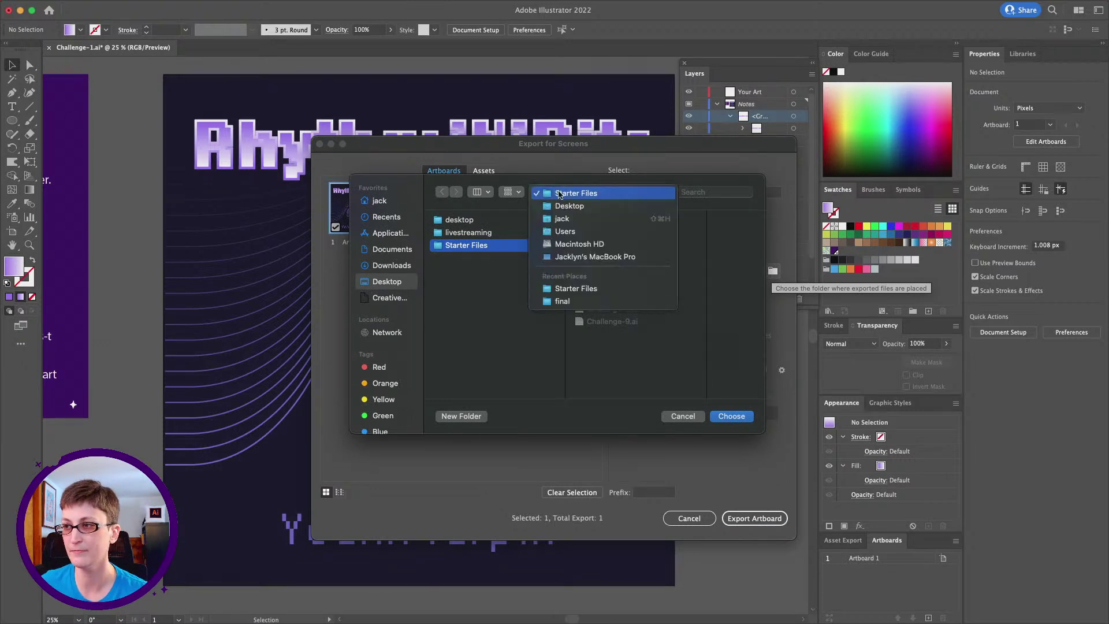
pyautogui.click(563, 206)
pyautogui.click(731, 416)
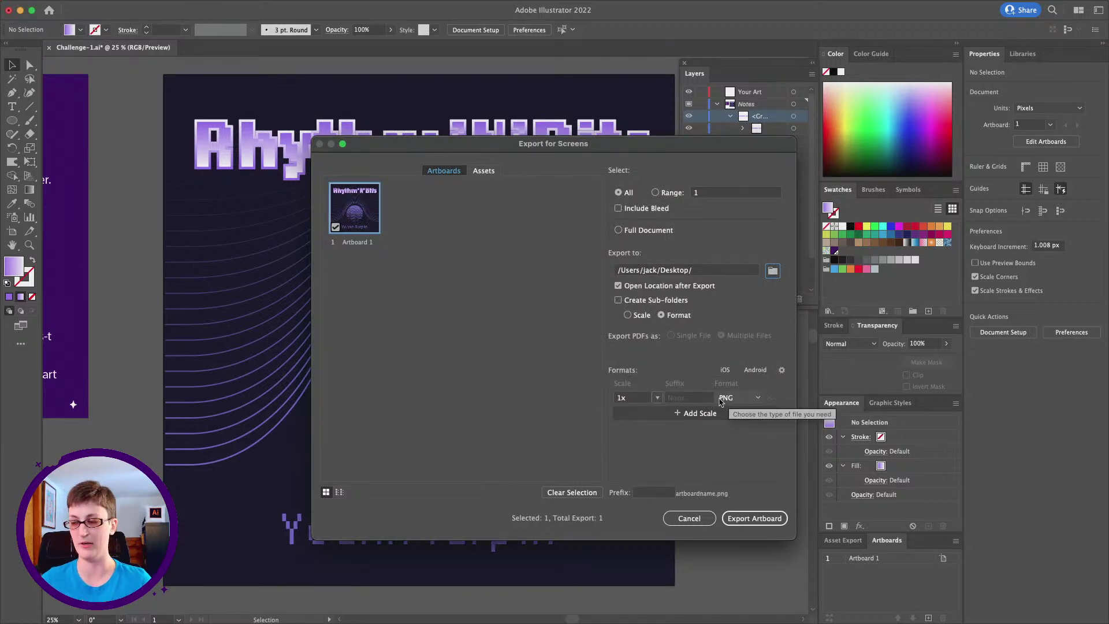
# Set the PNG background to Transparent, export the artboard, and bring Discord onto the screen
pyautogui.click(783, 370)
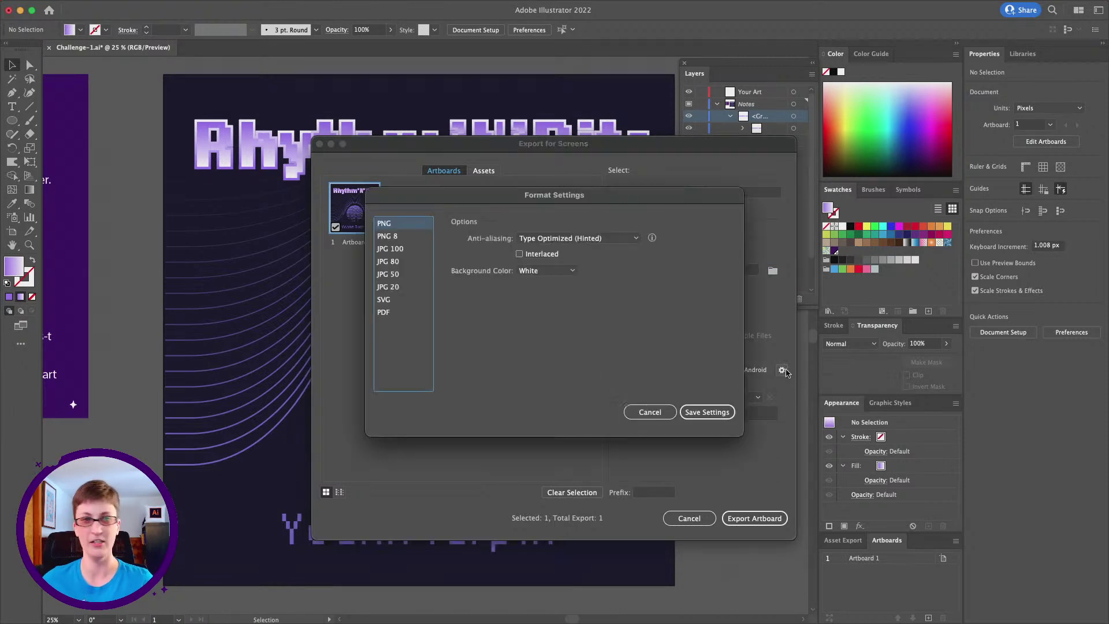
pyautogui.click(569, 273)
pyautogui.click(565, 284)
pyautogui.click(693, 411)
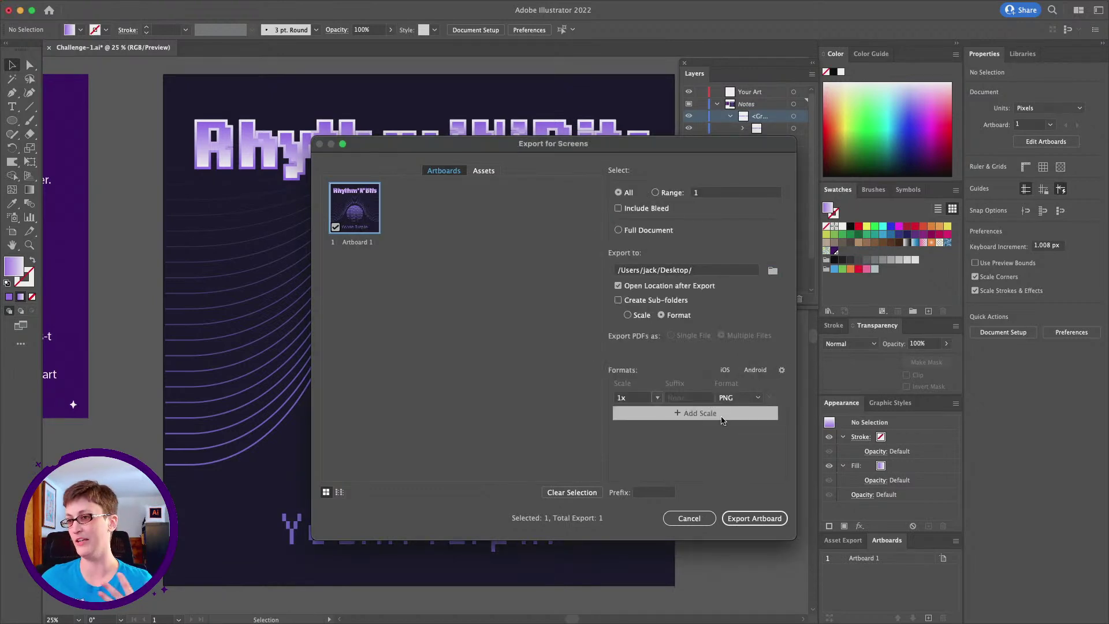
pyautogui.click(749, 518)
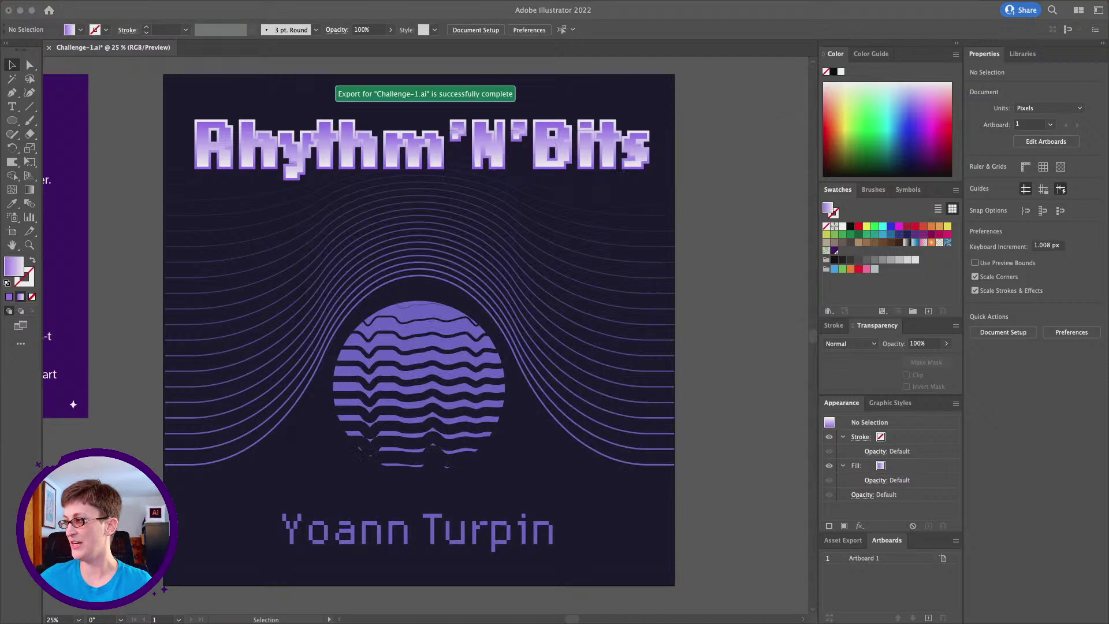
pyautogui.moveTo(1108, 82); pyautogui.dragTo(404, 74)
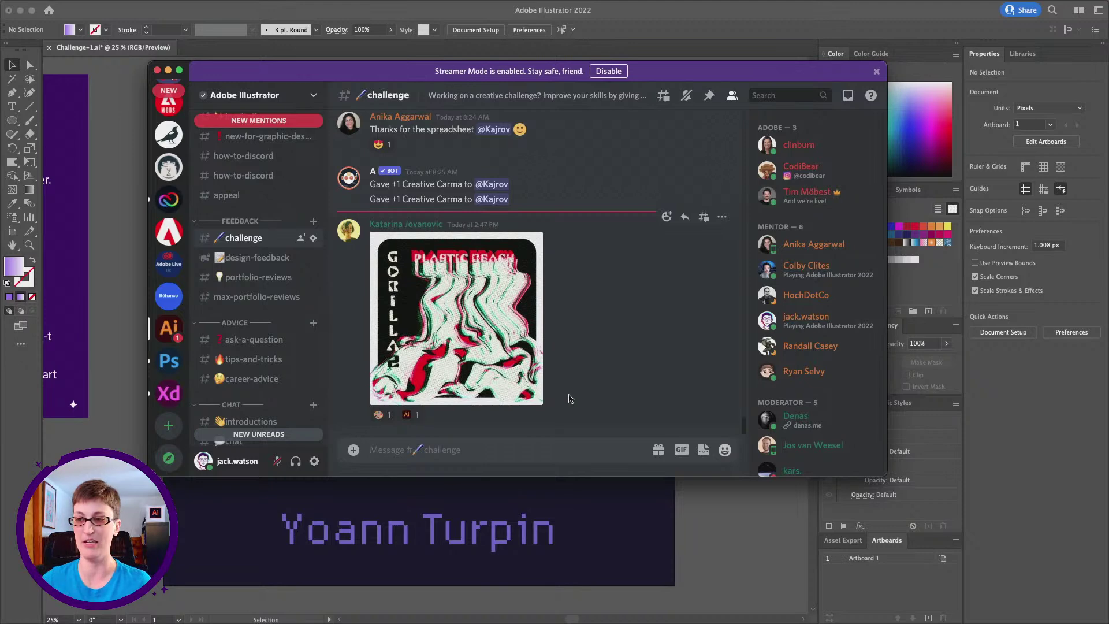
# Post Artboard 1.png in the #challenge channel, then hide Discord
pyautogui.scroll(3, 489, 283)
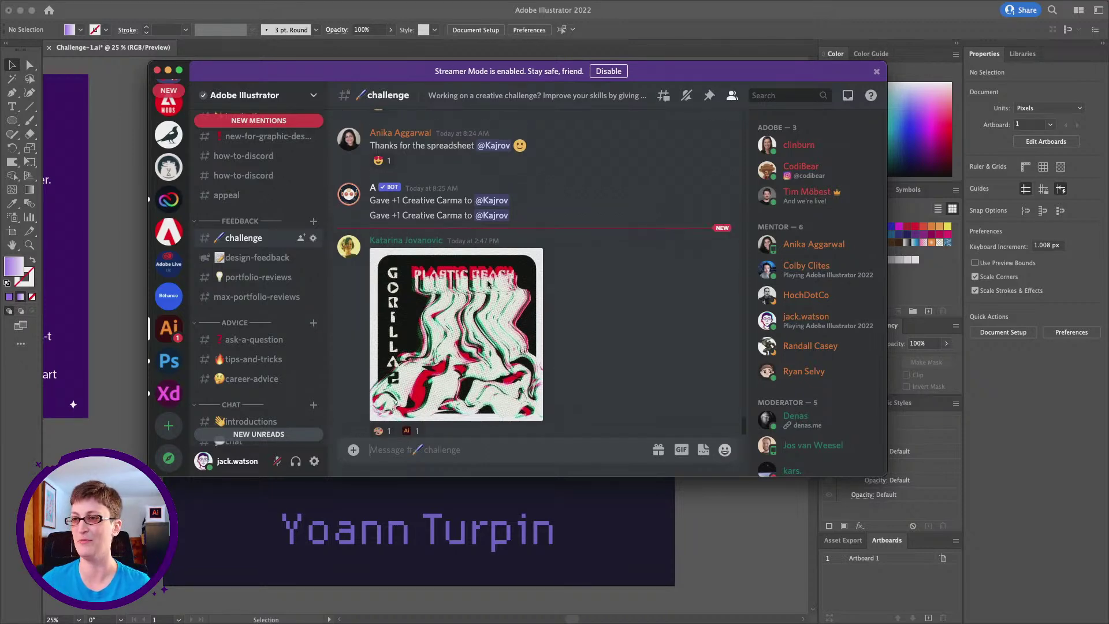
pyautogui.scroll(3, 488, 283)
pyautogui.scroll(-6, 489, 283)
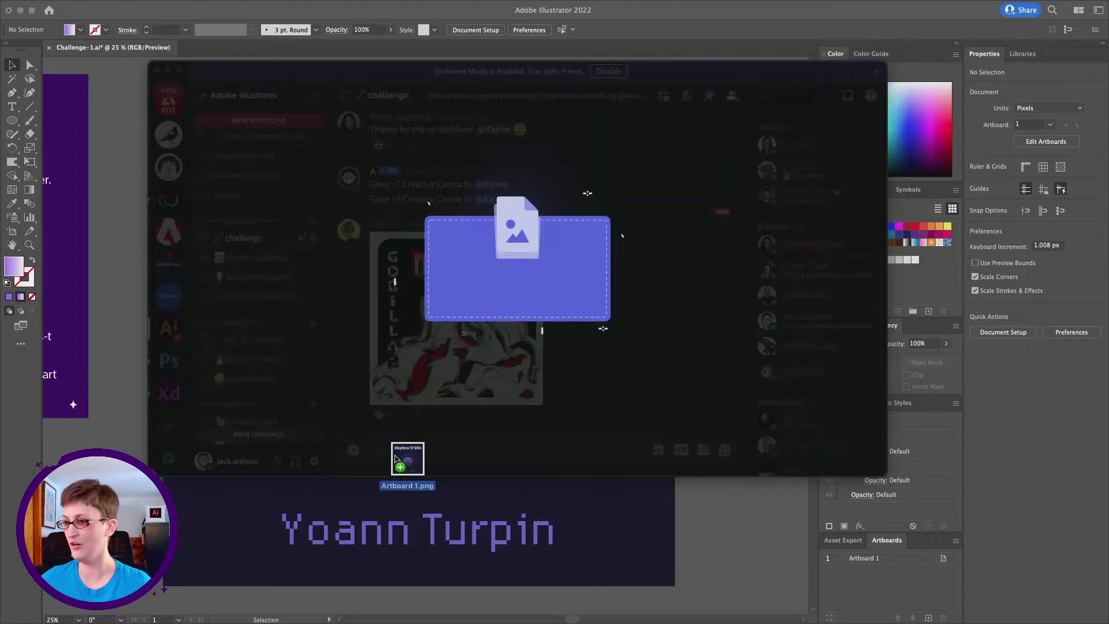
pyautogui.moveTo(401, 453); pyautogui.dragTo(519, 413)
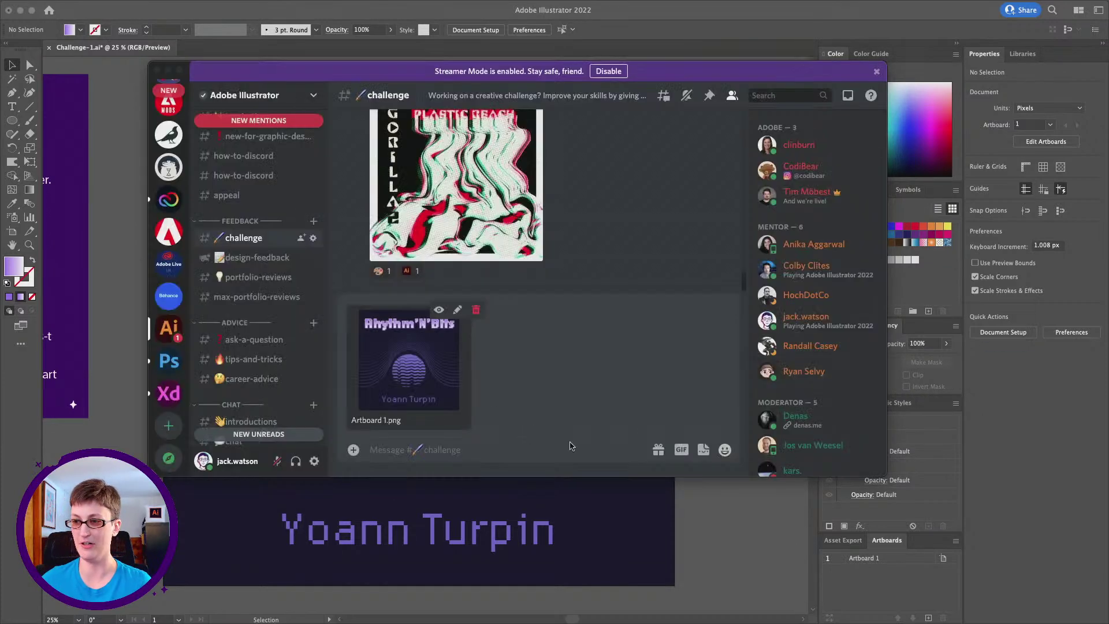
pyautogui.click(531, 458)
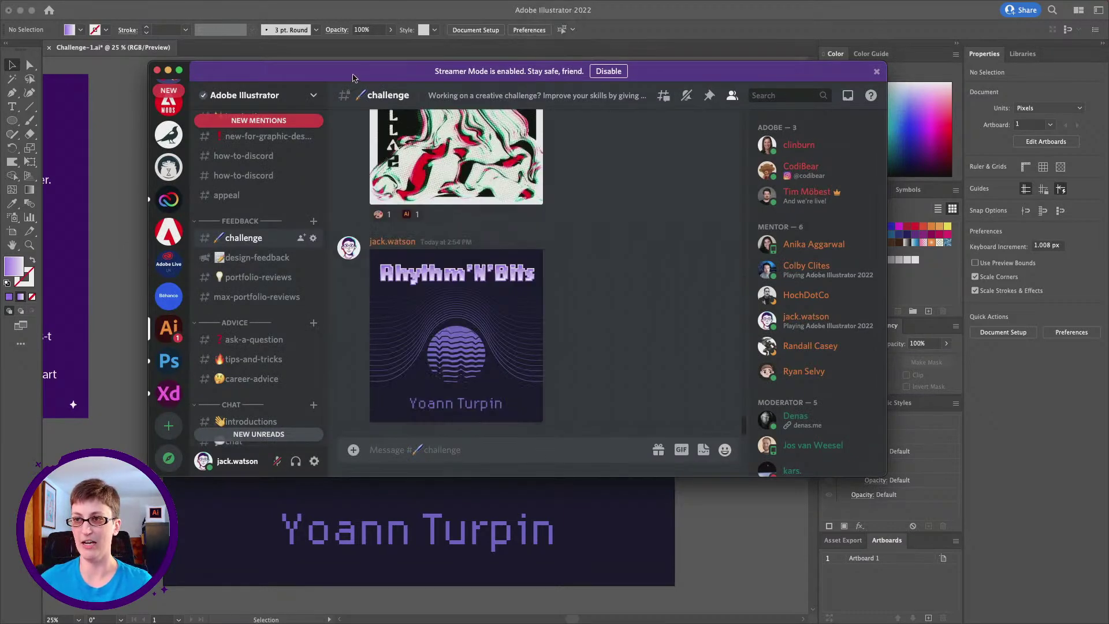
pyautogui.press('super+Tab')
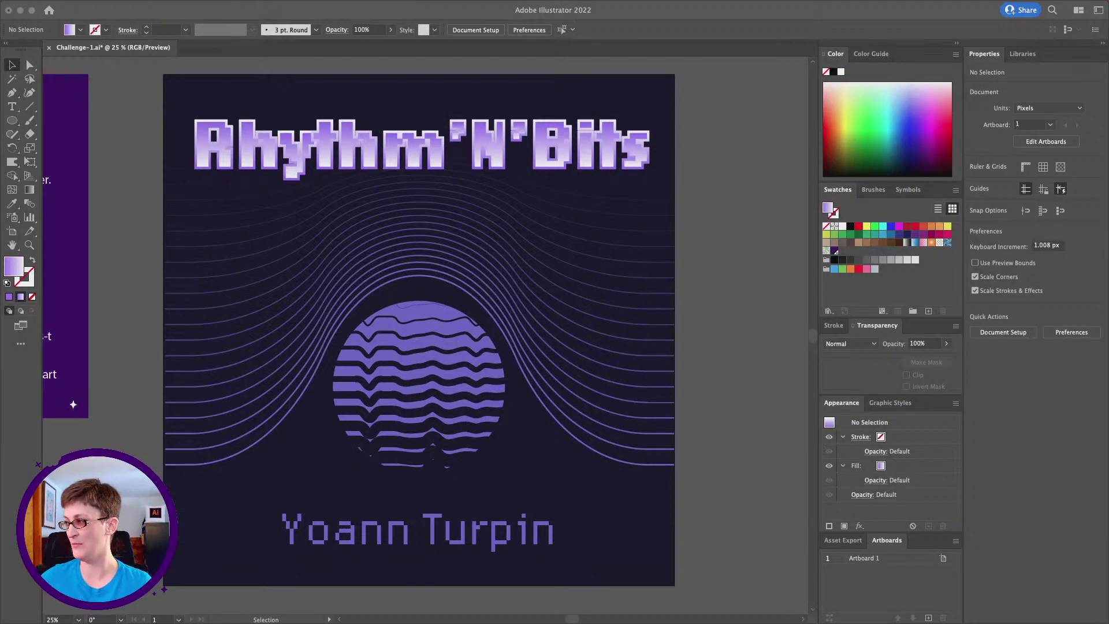